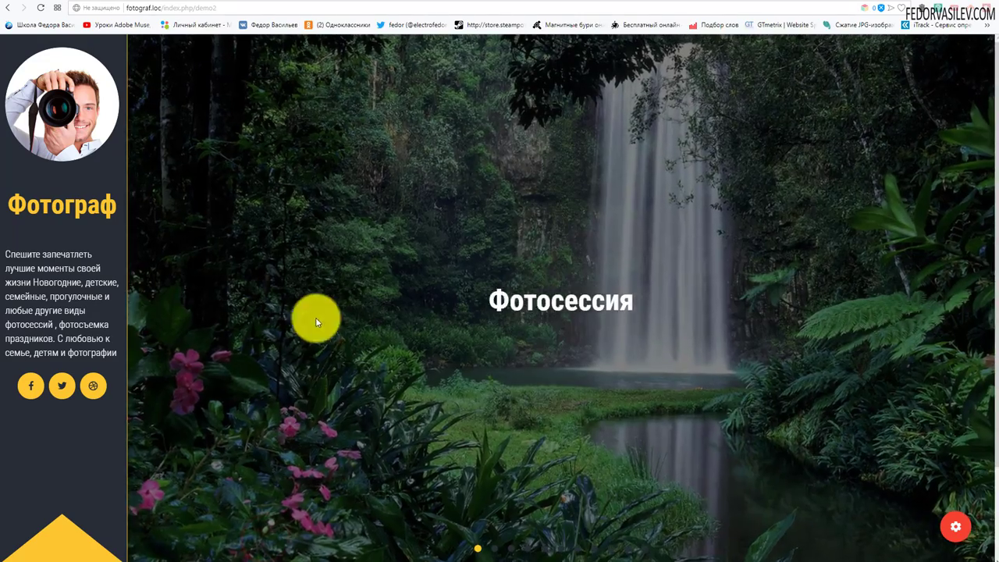
# Examine the demo2 page's photo slider, jumping to its last slide and back to its first
pyautogui.scroll(-2, 481, 289)
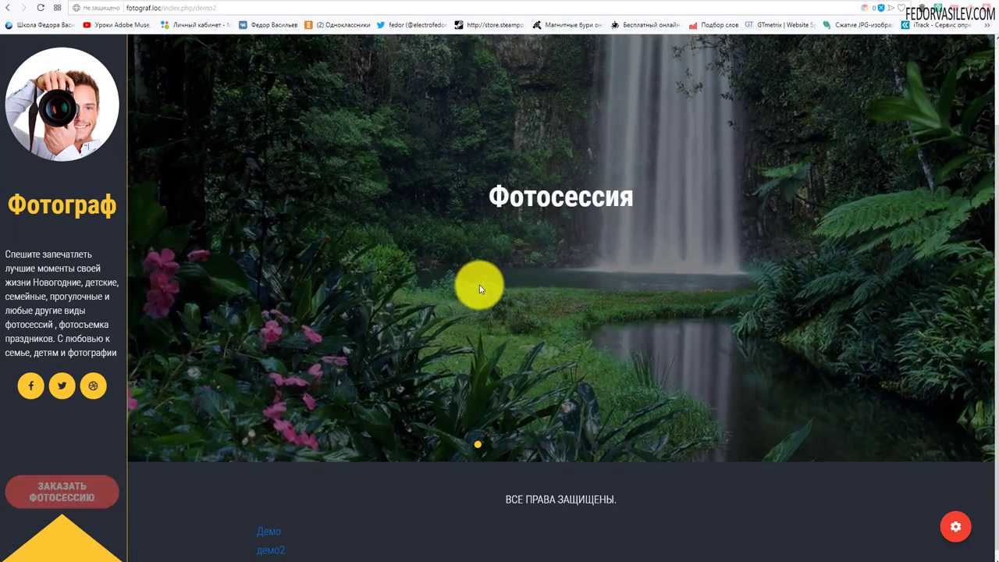
pyautogui.scroll(2, 480, 289)
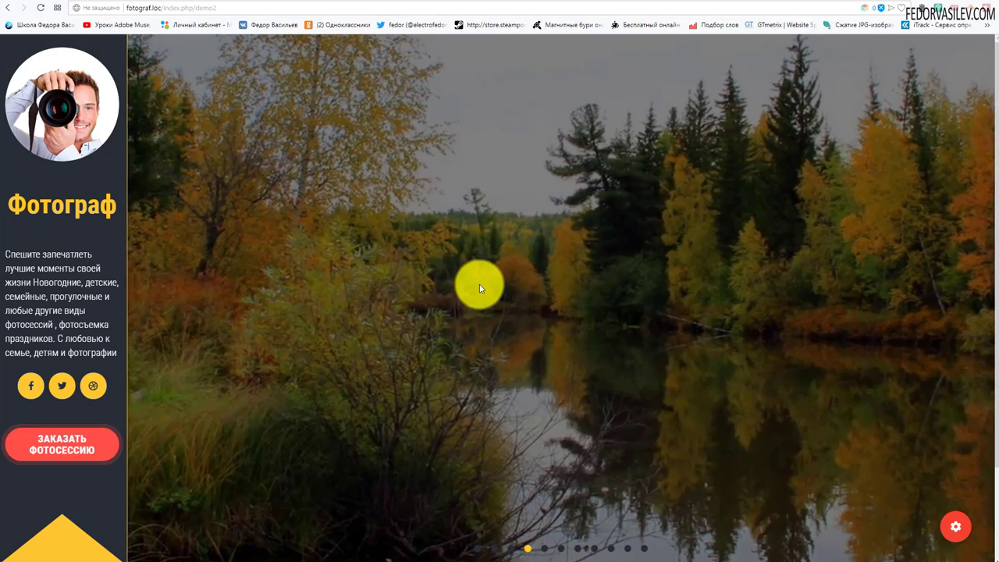
pyautogui.click(644, 549)
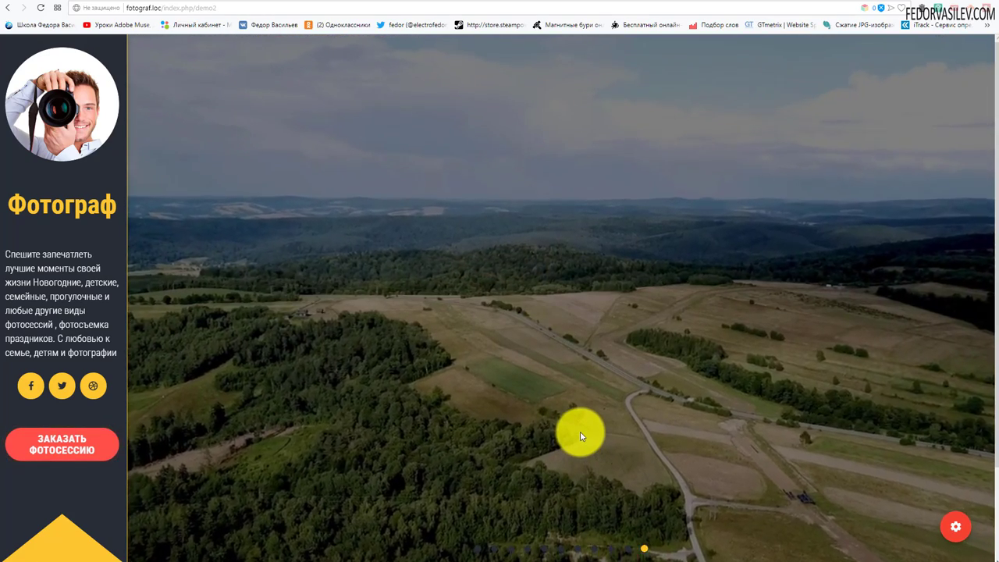
pyautogui.click(475, 551)
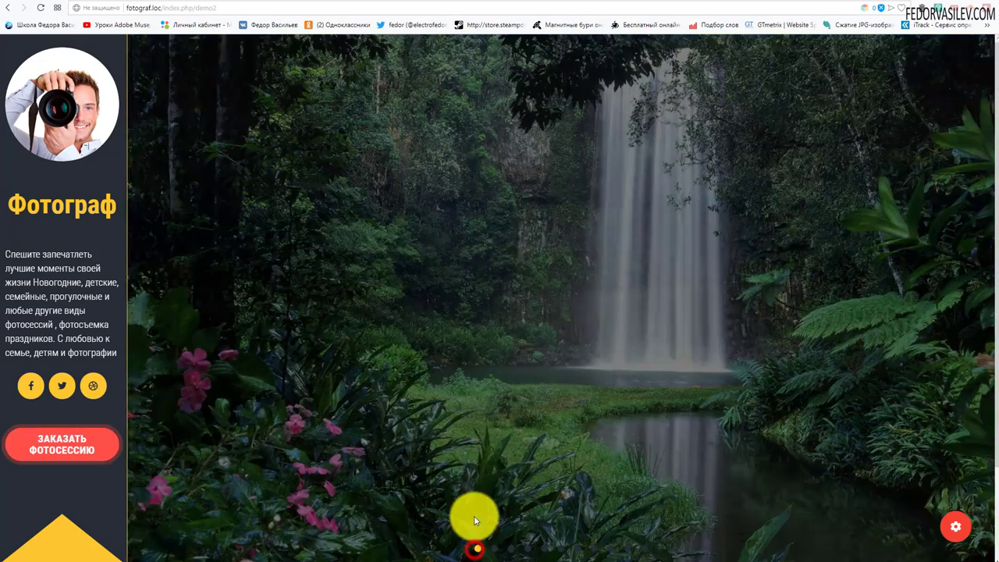
pyautogui.scroll(-2, 332, 546)
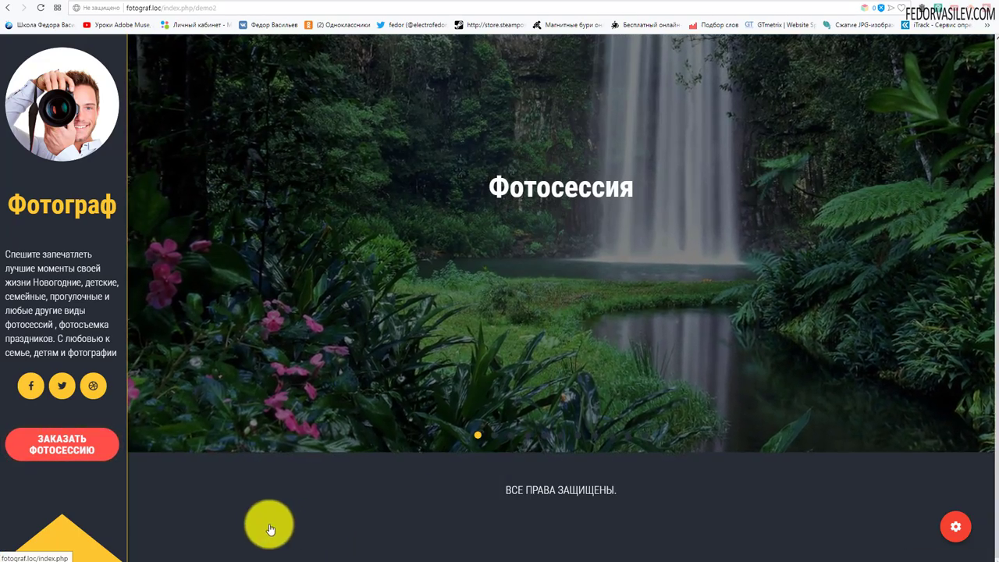
# Open the Демо gallery page and preview it in the developer tools' device emulation in portrait orientation
pyautogui.click(267, 535)
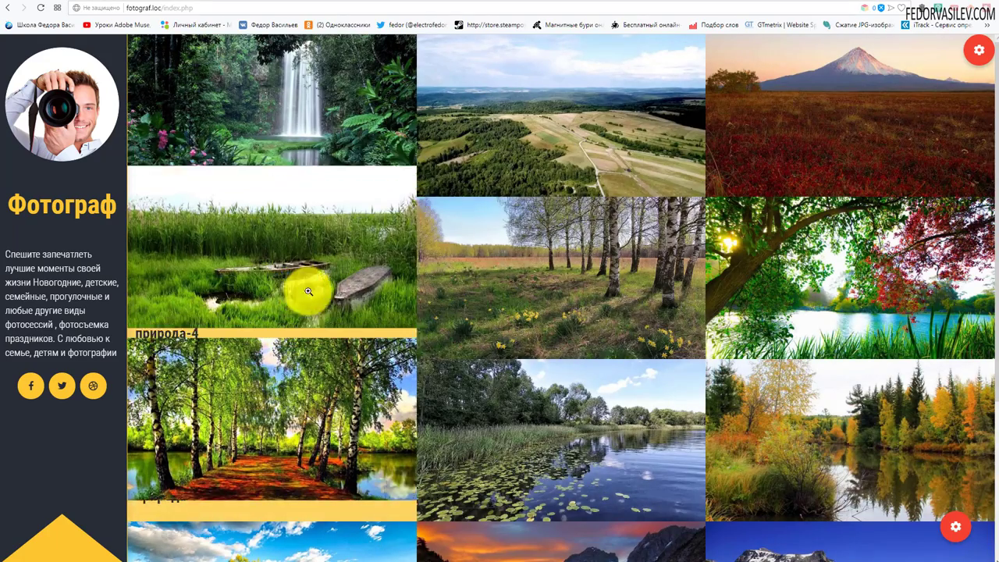
pyautogui.rightClick(461, 239)
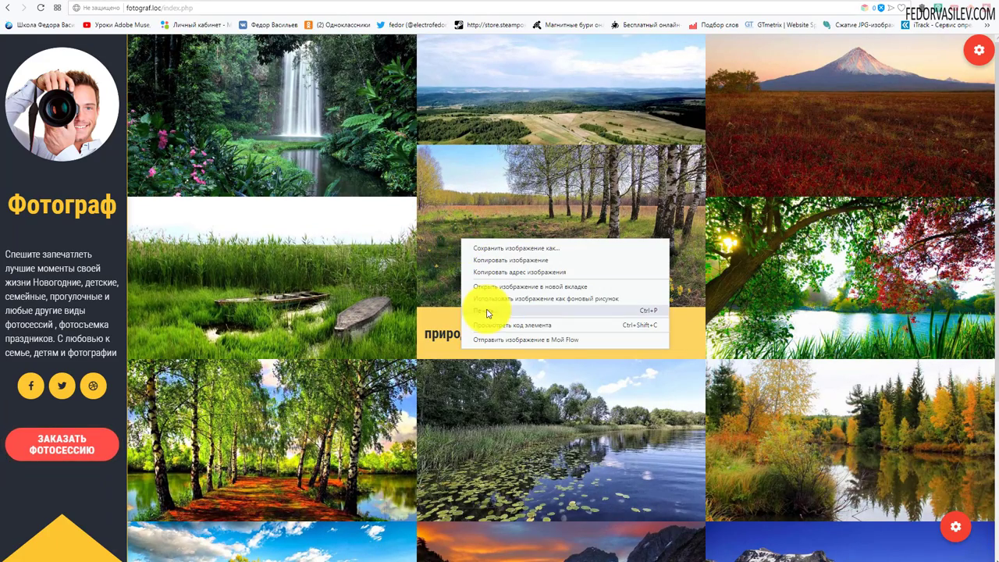
pyautogui.click(503, 331)
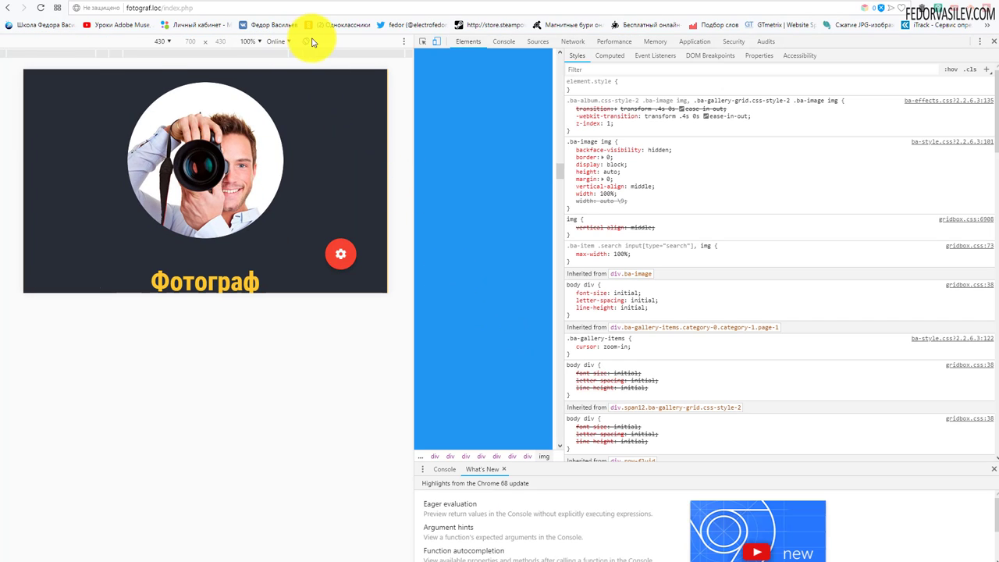
pyautogui.click(310, 41)
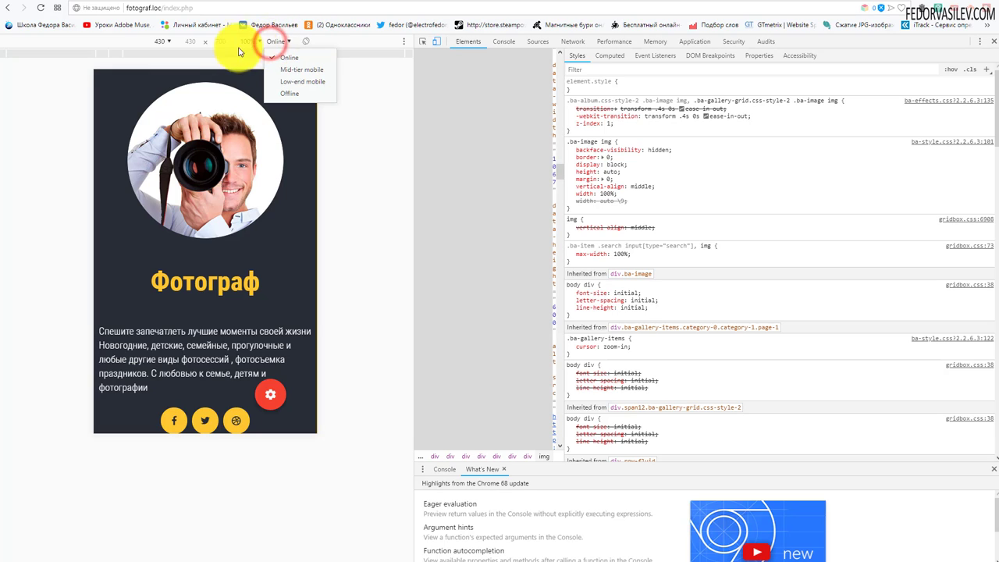
pyautogui.click(161, 41)
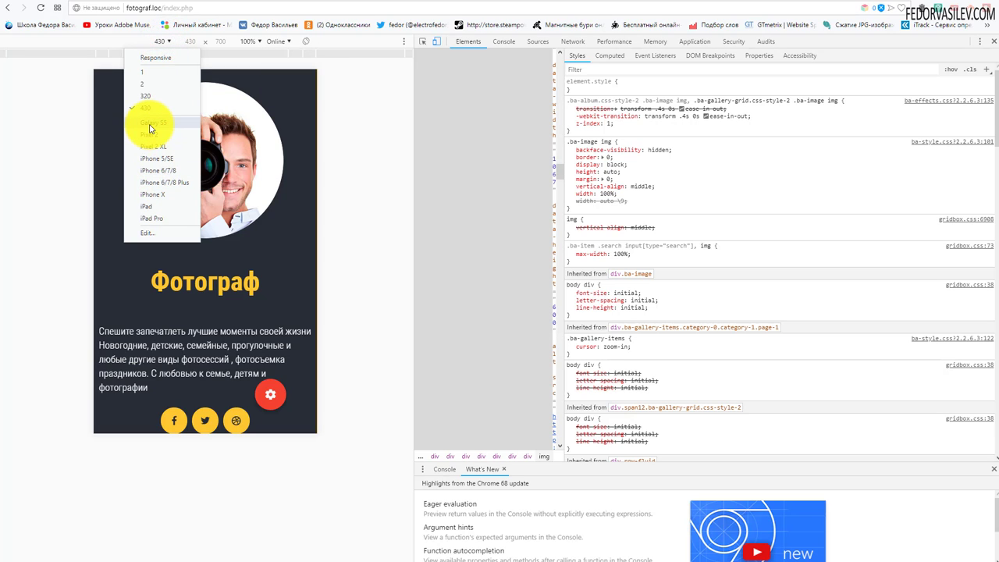
pyautogui.click(388, 76)
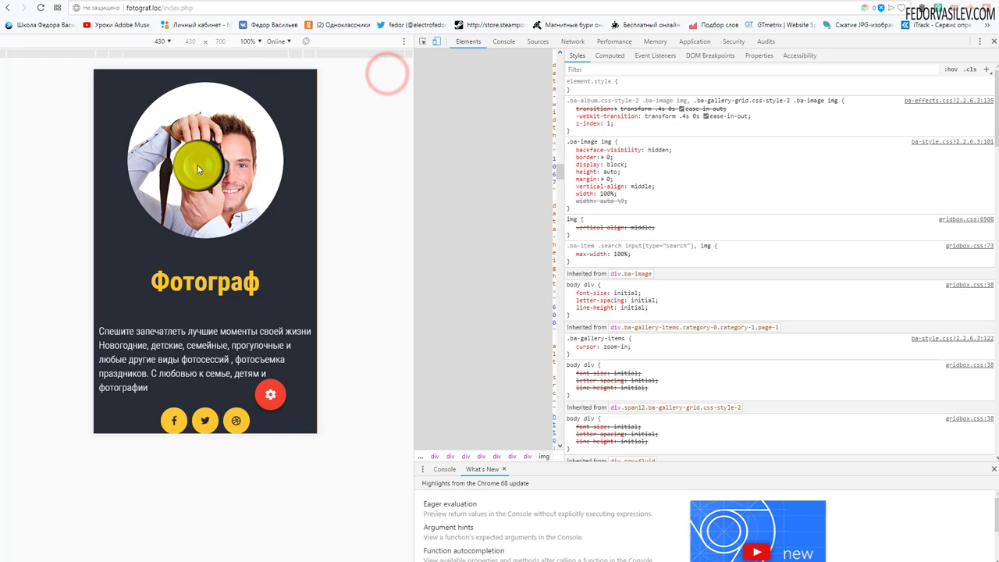
# Examine the gallery page's mobile layout down to the footer, including in landscape orientation
pyautogui.scroll(-2, 198, 168)
pyautogui.scroll(-15, 198, 168)
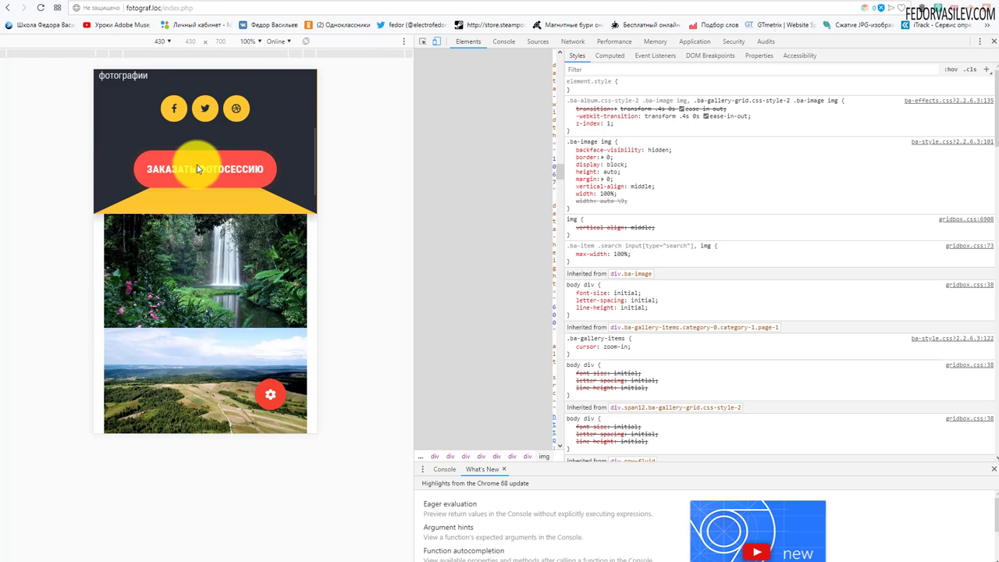
pyautogui.scroll(-10, 197, 167)
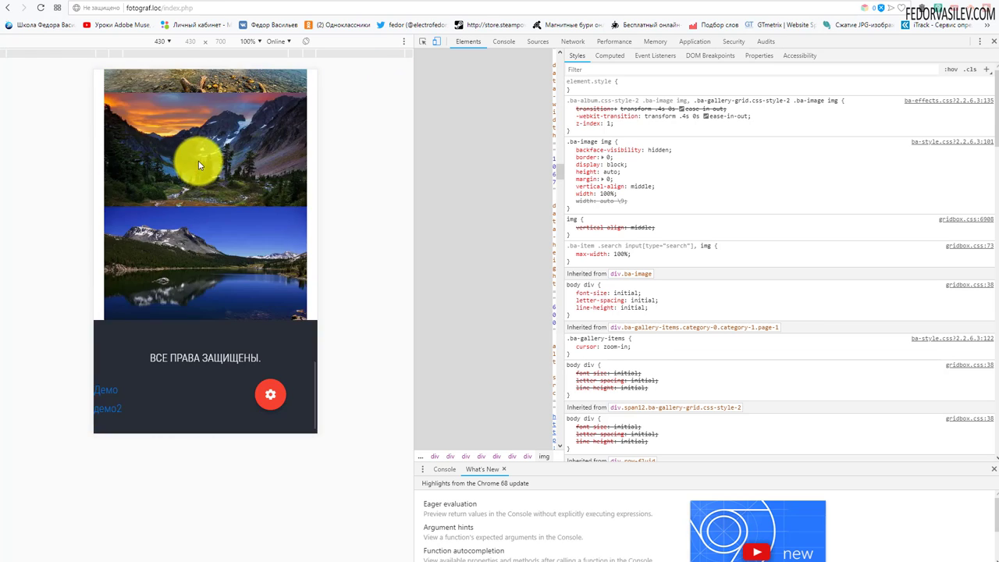
pyautogui.click(305, 41)
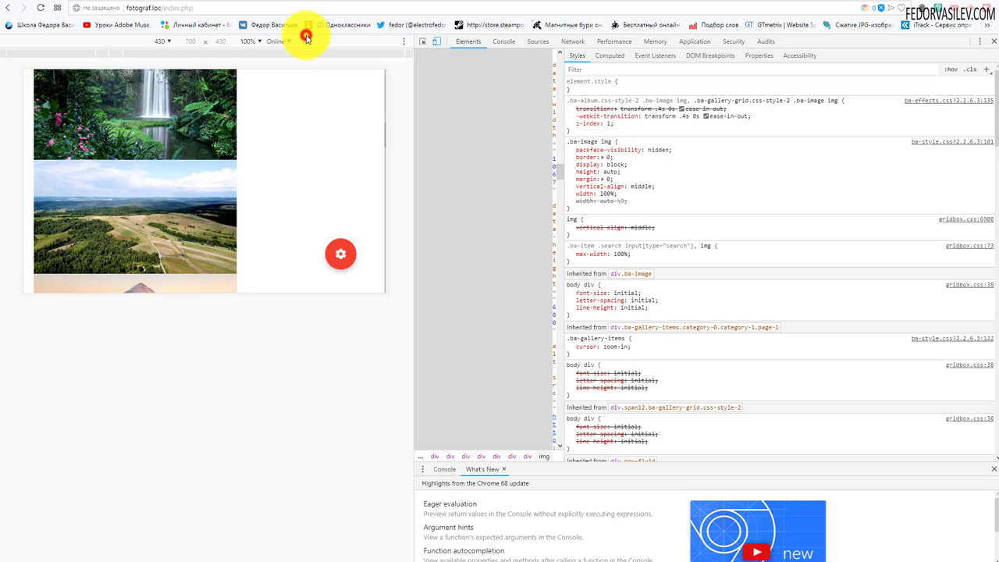
pyautogui.scroll(-5, 229, 113)
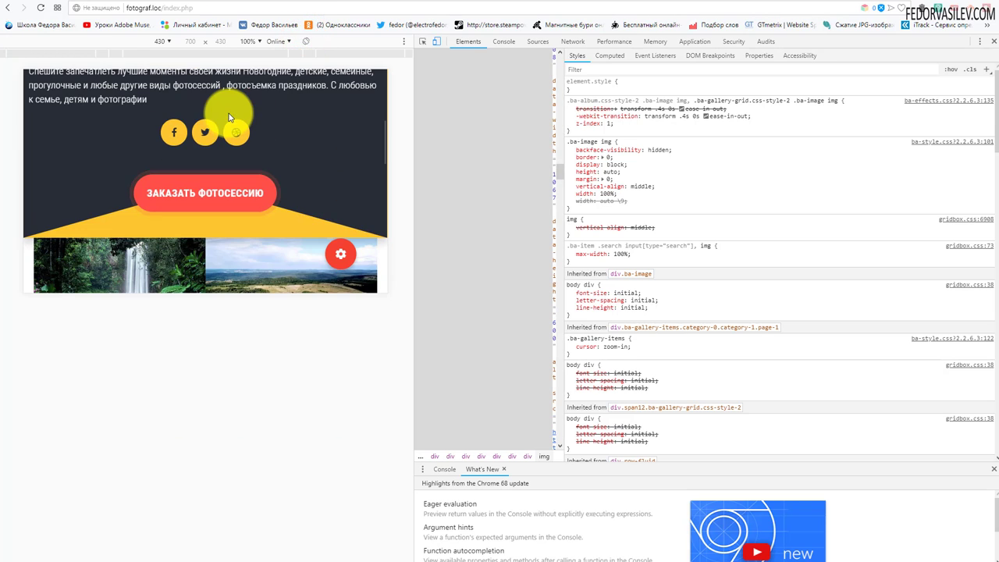
# Switch to the Joomla administrator panel and open the Gridbox component
pyautogui.click(495, 41)
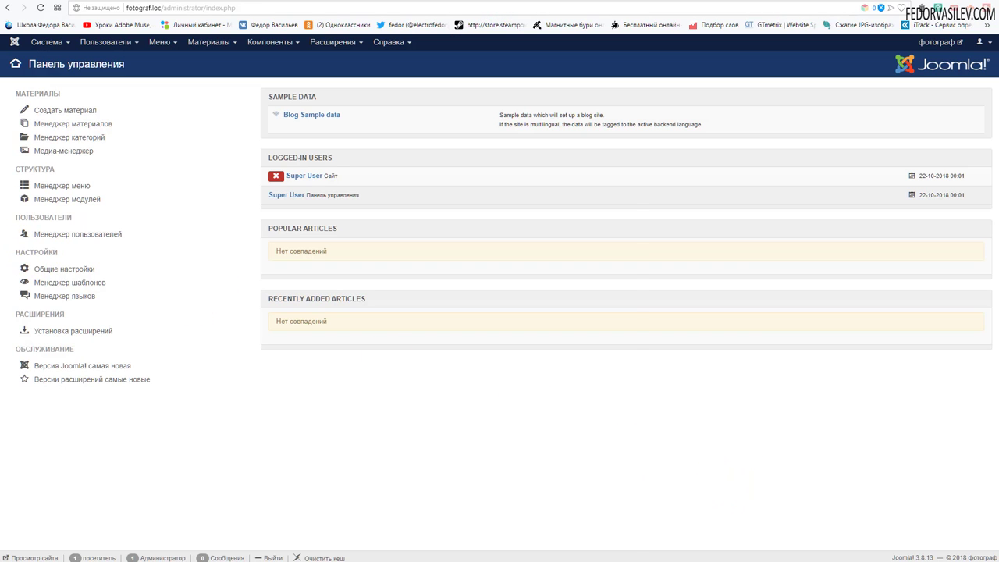
pyautogui.click(571, 200)
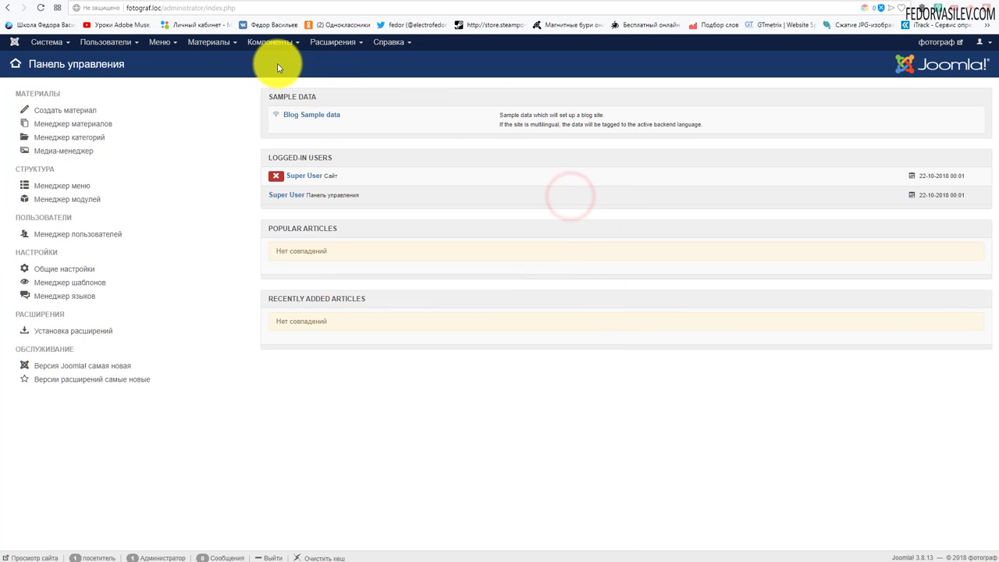
pyautogui.click(290, 43)
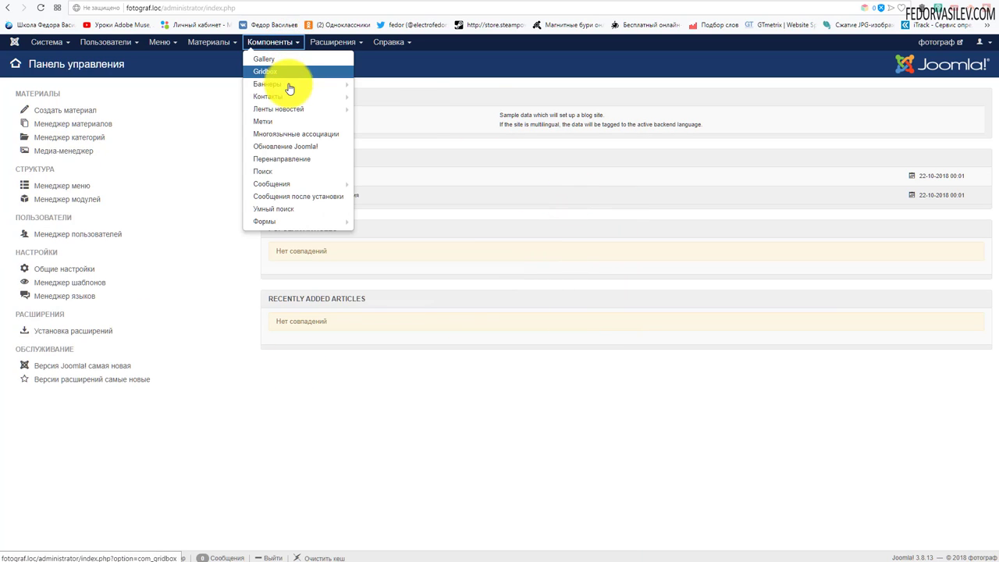
pyautogui.moveTo(290, 86)
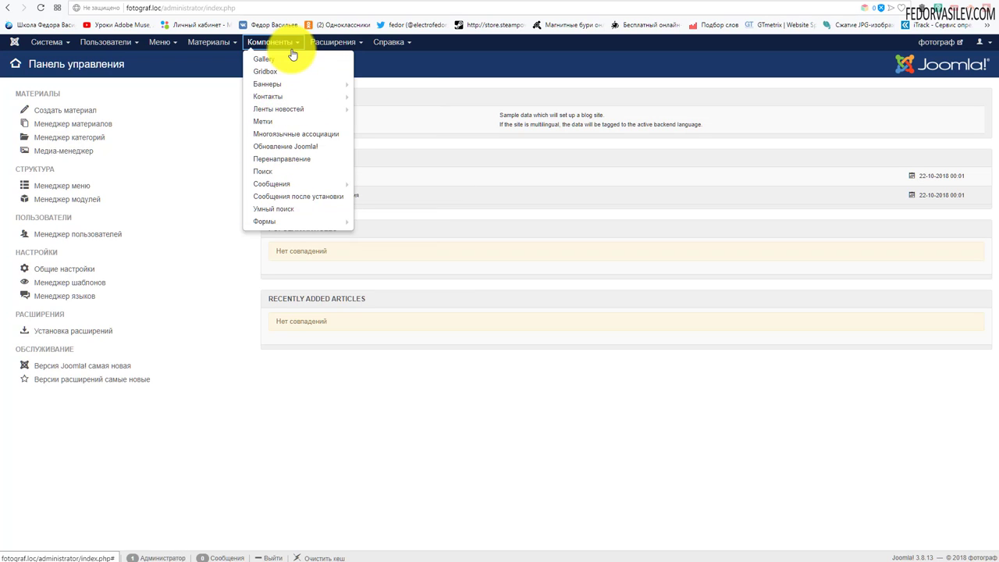
pyautogui.click(285, 74)
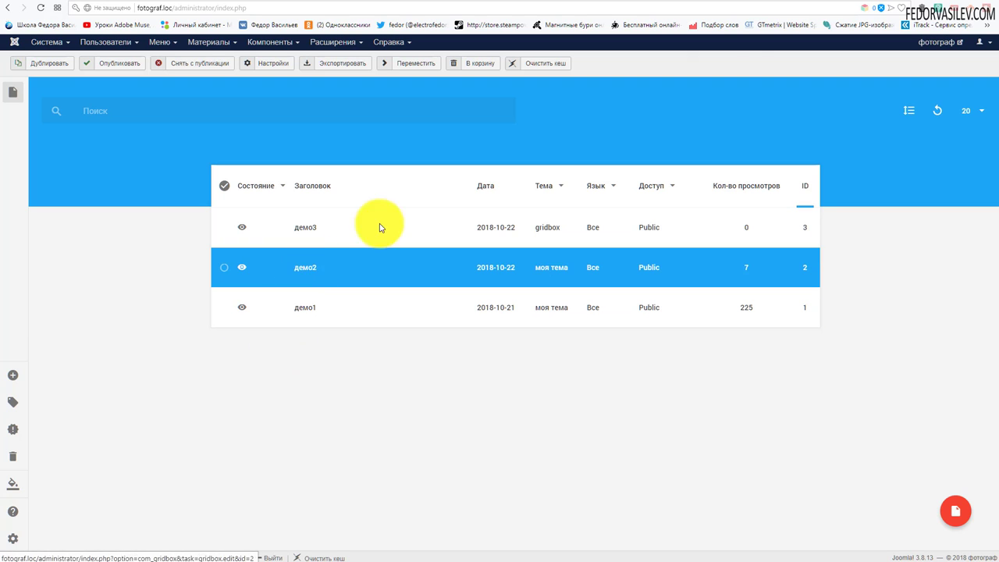
# Check the finished gallery page, return to the Gridbox page list and open демо3 for editing
pyautogui.click(880, 6)
pyautogui.scroll(-3, 286, 163)
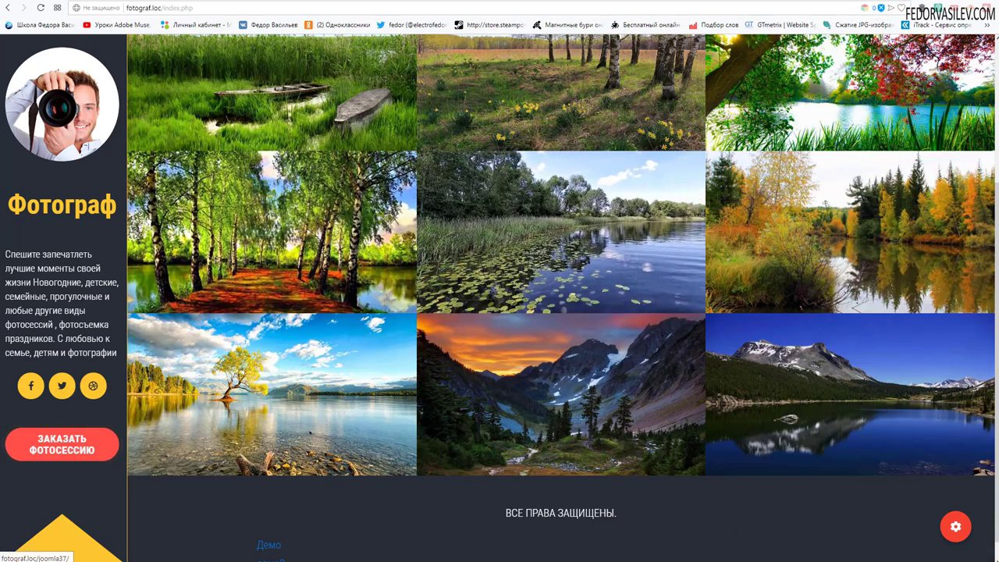
pyautogui.hotkey('ctrl', 'Tab')
pyautogui.click(305, 229)
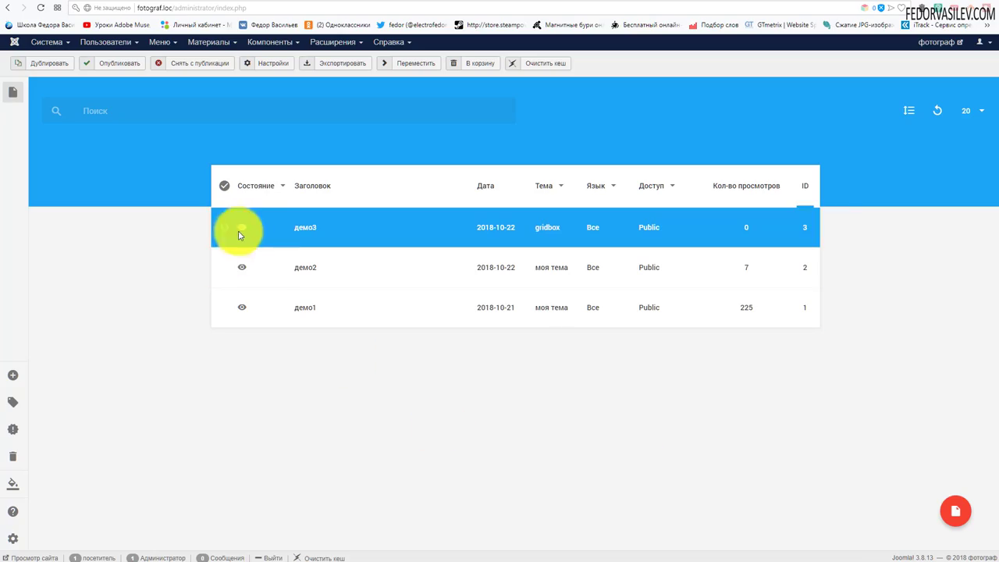
pyautogui.click(307, 229)
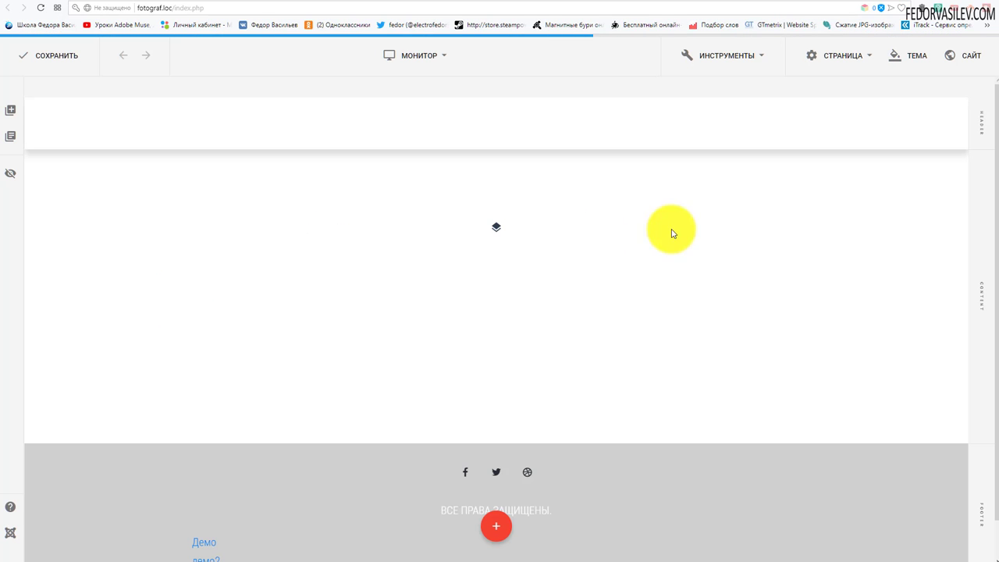
# Compare the демо3 page with the finished site and set its header layout to side navigation (Боковая навигация)
pyautogui.scroll(-1, 487, 264)
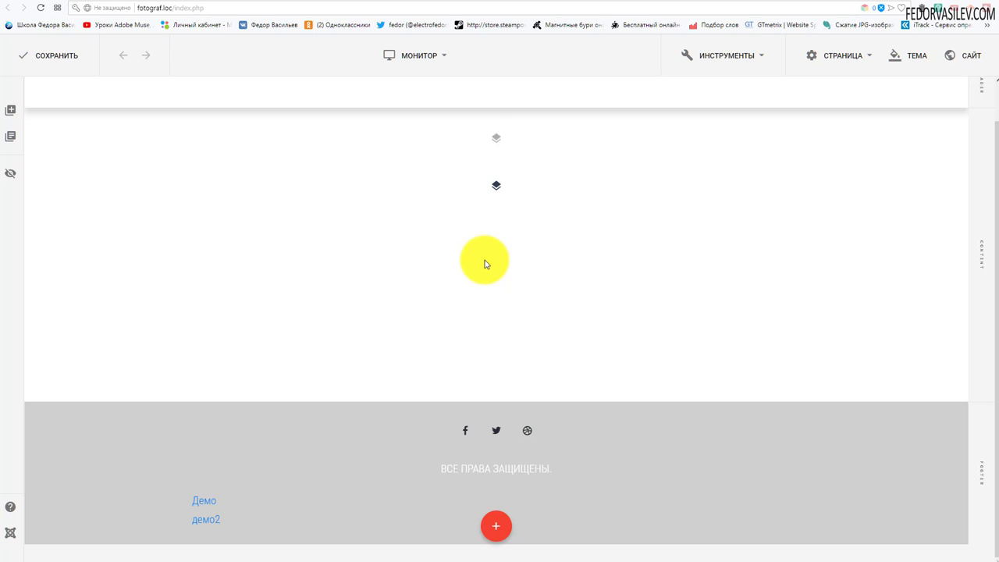
pyautogui.scroll(1, 485, 264)
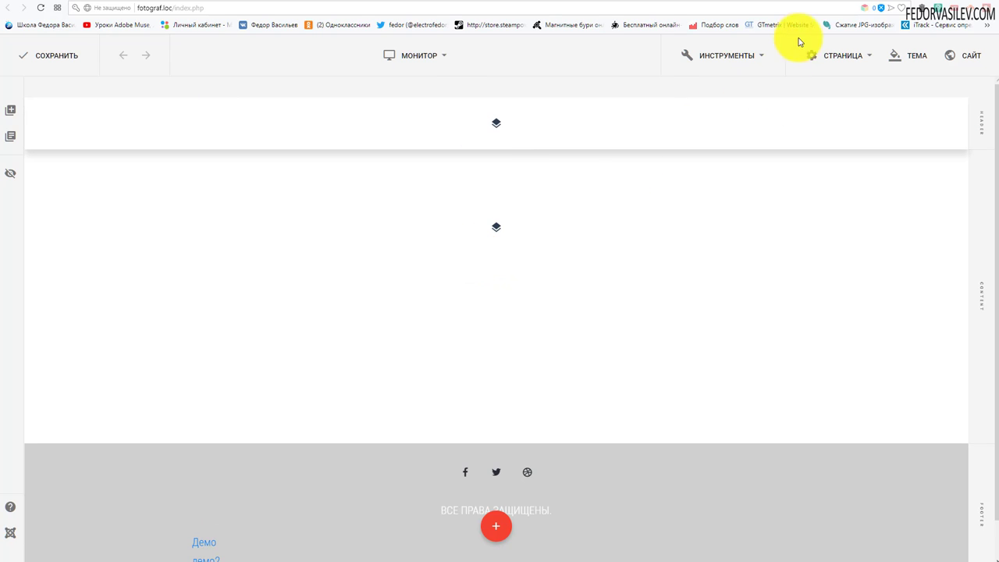
pyautogui.click(880, 4)
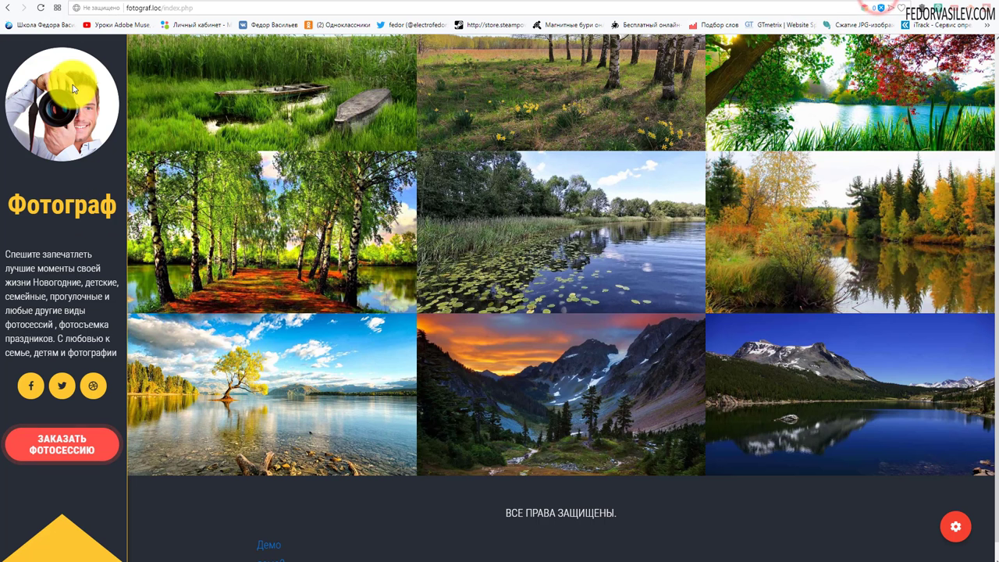
pyautogui.scroll(3, 42, 184)
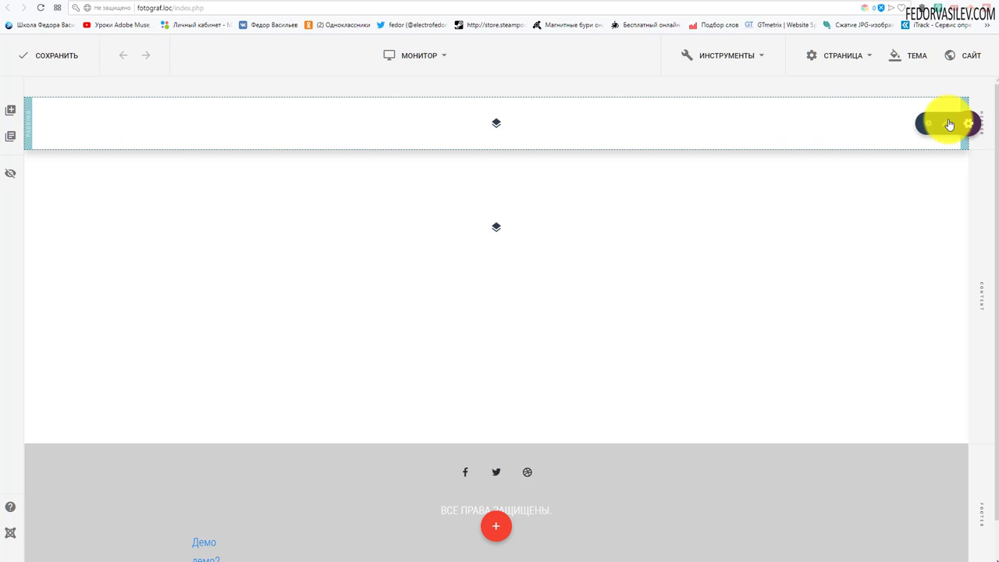
pyautogui.click(947, 125)
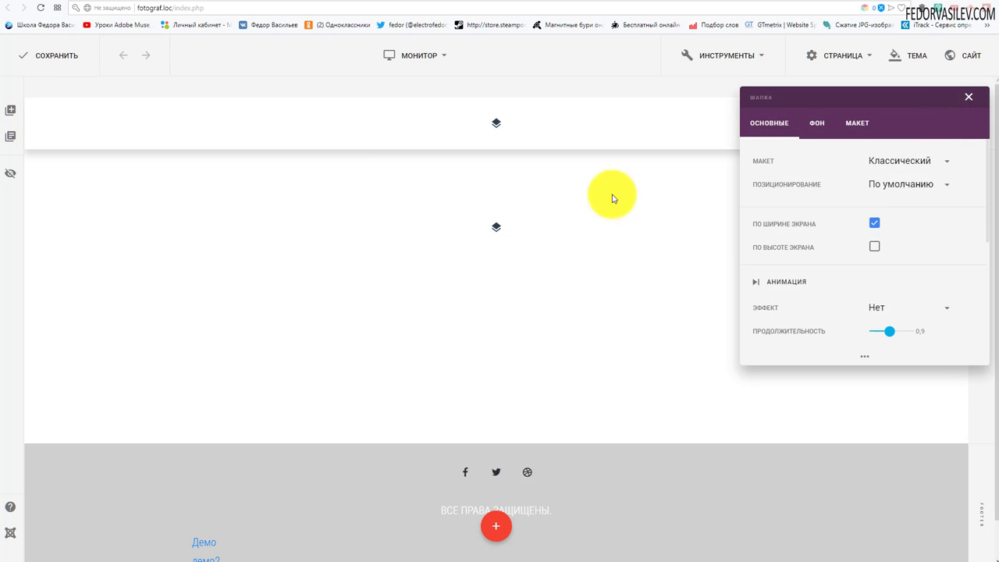
pyautogui.moveTo(809, 96); pyautogui.dragTo(421, 111)
pyautogui.click(504, 164)
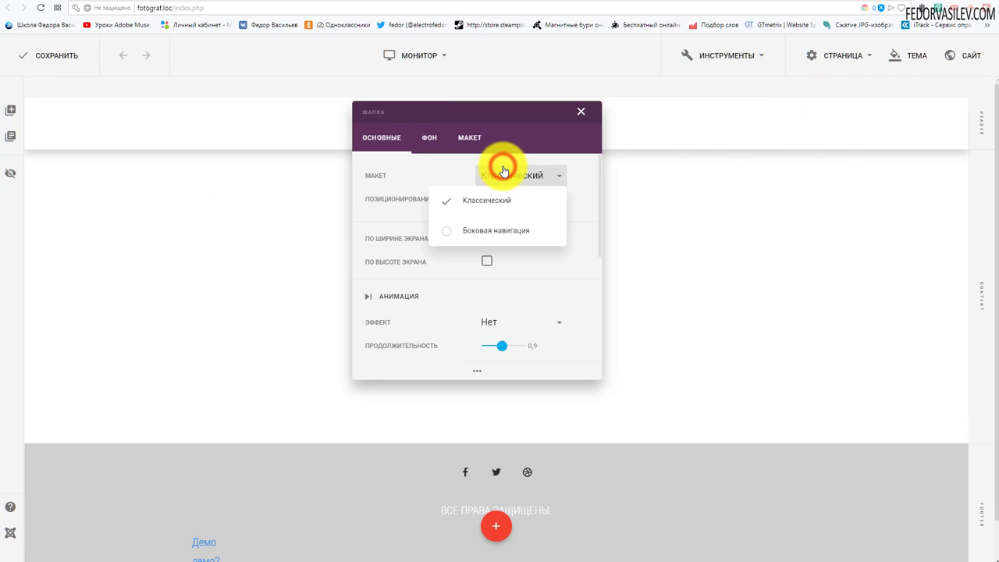
pyautogui.click(469, 230)
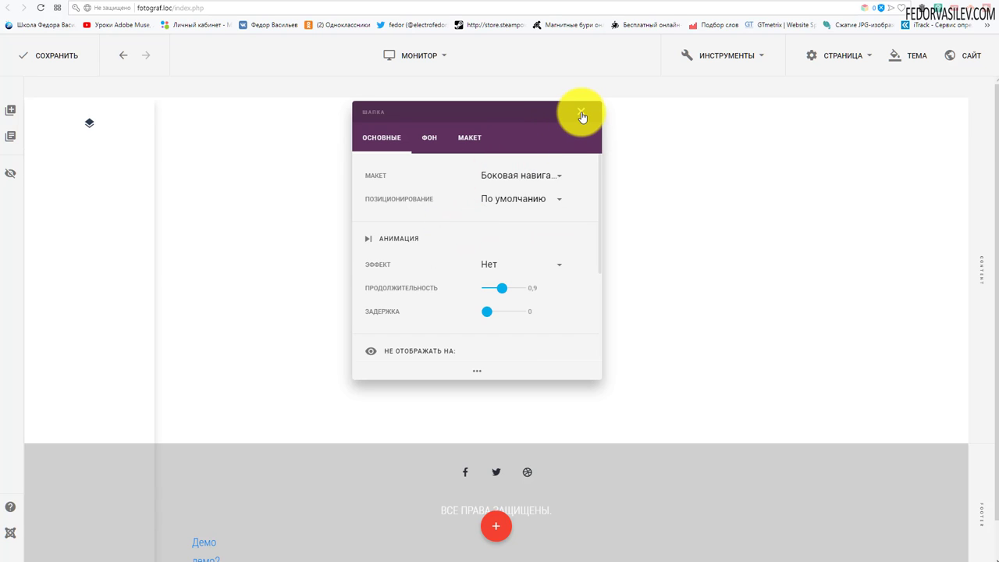
pyautogui.click(581, 110)
# Insert an Изображение plugin into the side header using avatar.jpg from the media manager's Images folder
pyautogui.click(89, 123)
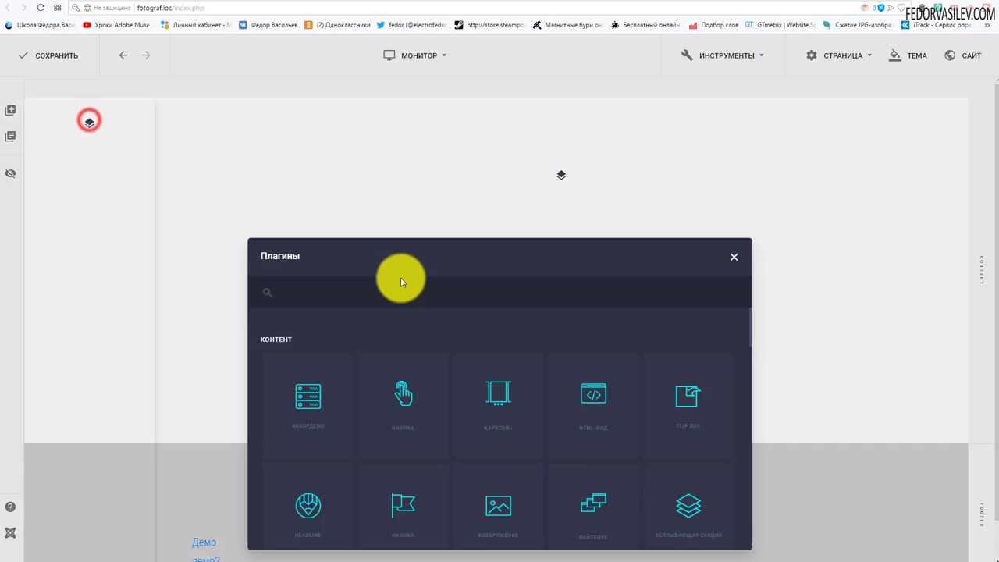
pyautogui.scroll(-1, 385, 312)
pyautogui.click(503, 356)
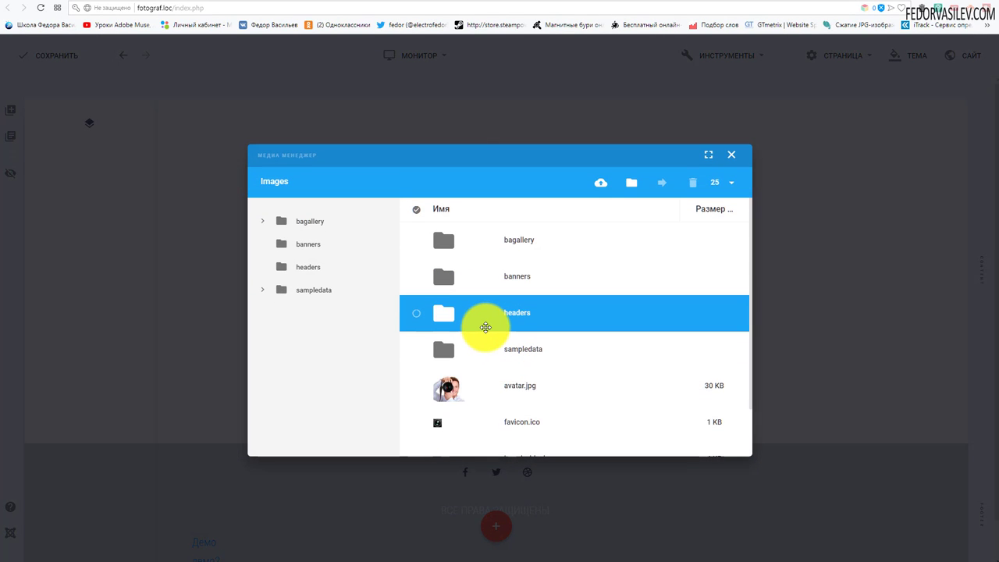
pyautogui.scroll(-1, 437, 334)
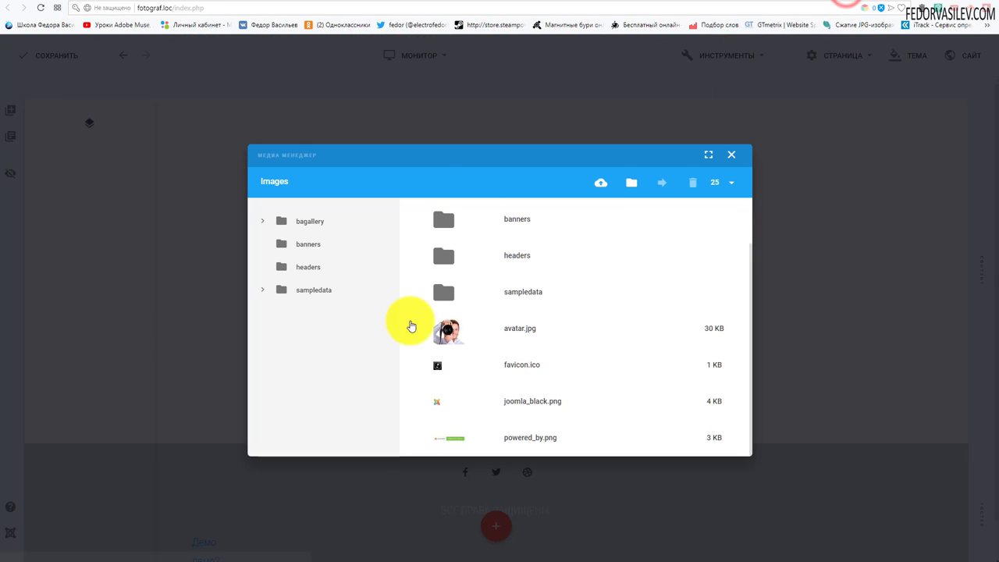
pyautogui.click(409, 328)
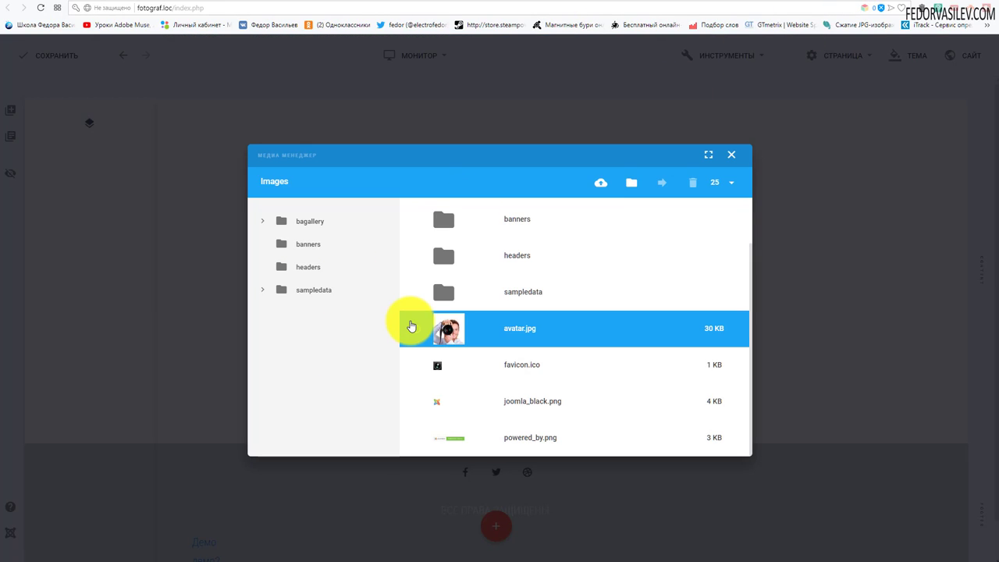
pyautogui.click(409, 355)
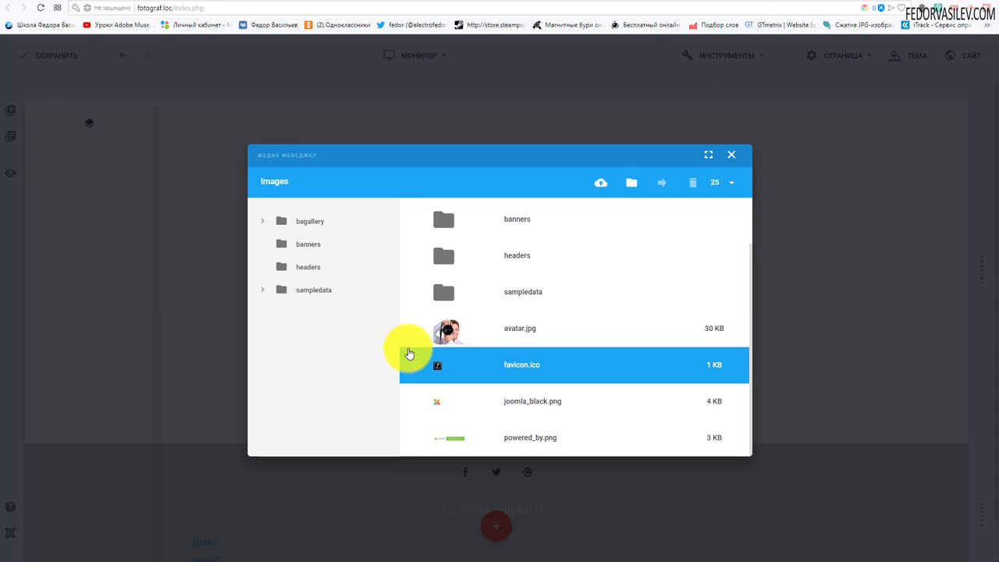
pyautogui.click(413, 334)
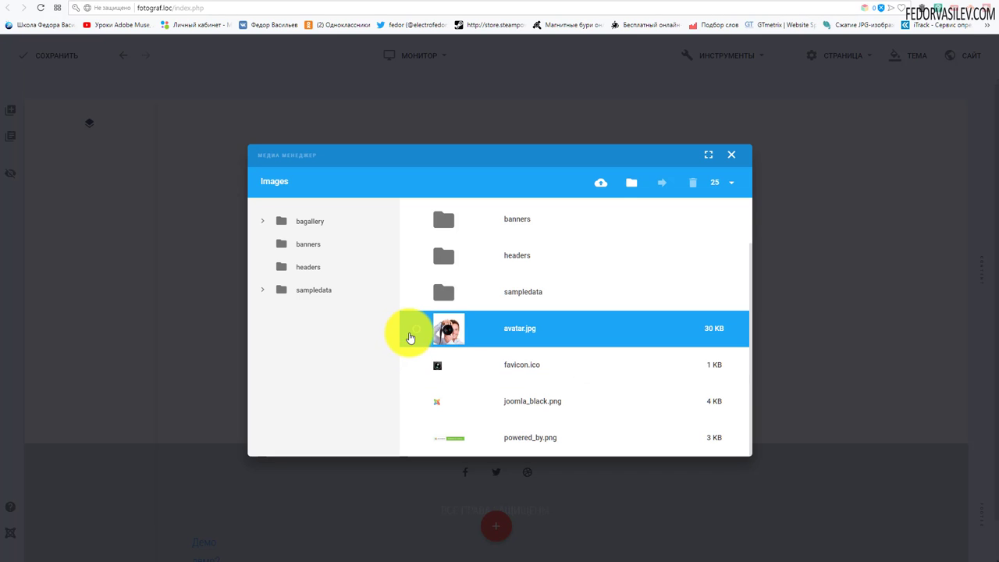
pyautogui.click(425, 355)
pyautogui.click(438, 331)
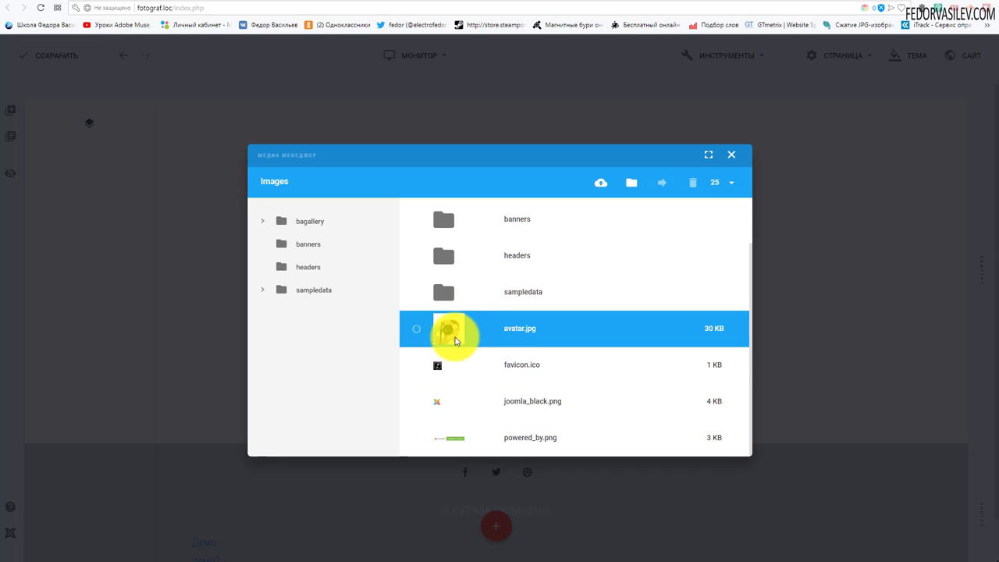
pyautogui.click(414, 334)
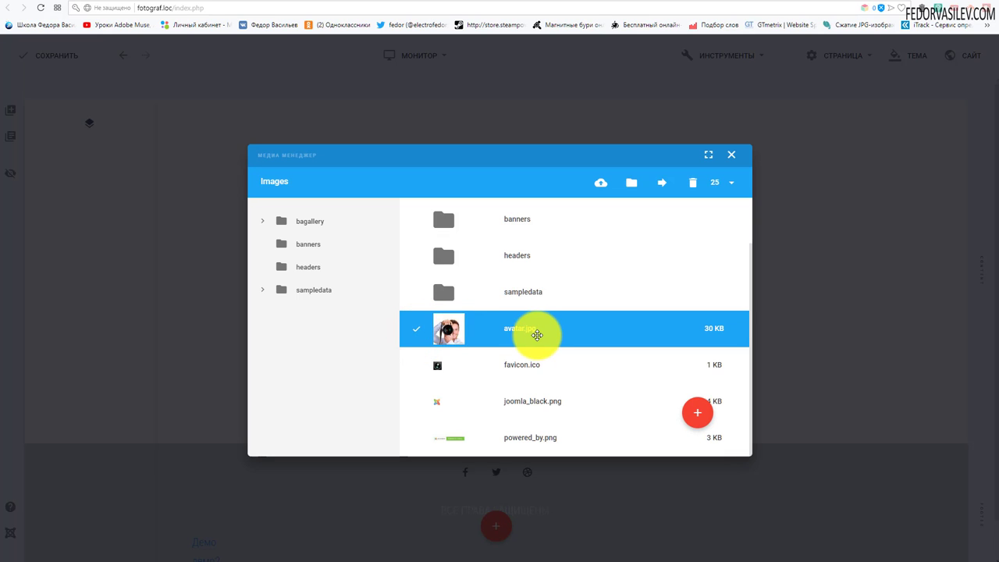
pyautogui.click(698, 416)
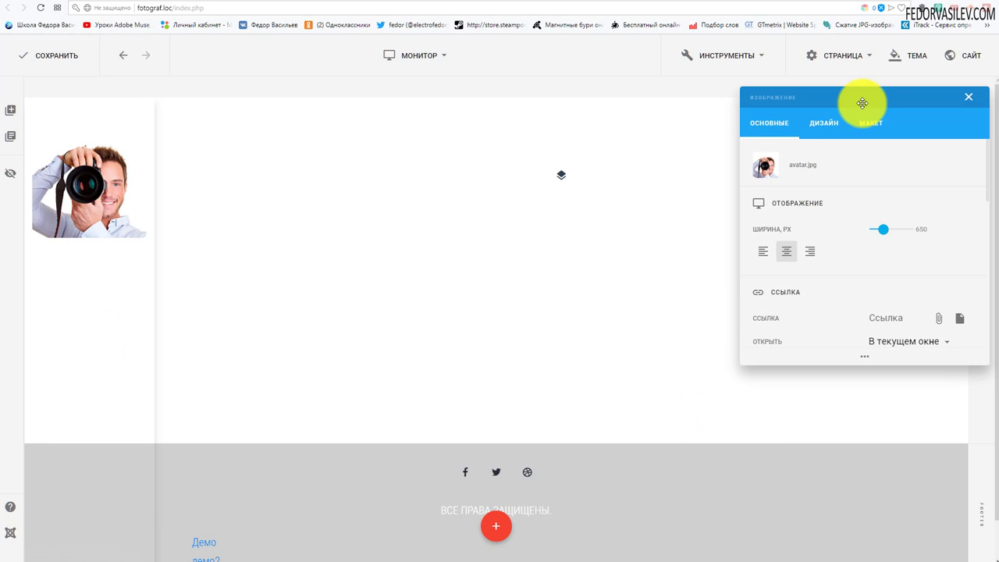
# Set the avatar image's frame corner radius (Радиус скругления) to 150 px
pyautogui.moveTo(862, 98); pyautogui.dragTo(486, 135)
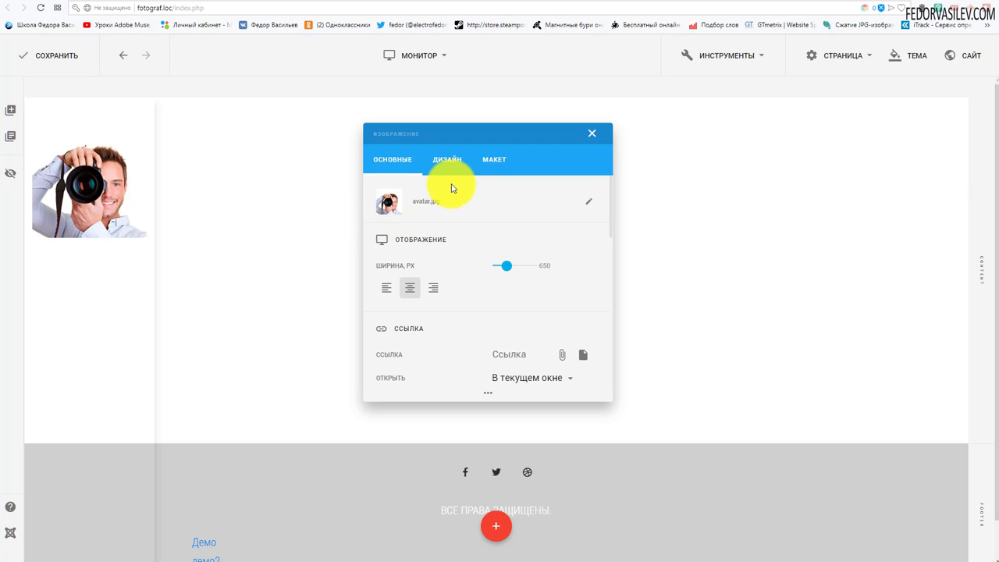
pyautogui.click(492, 162)
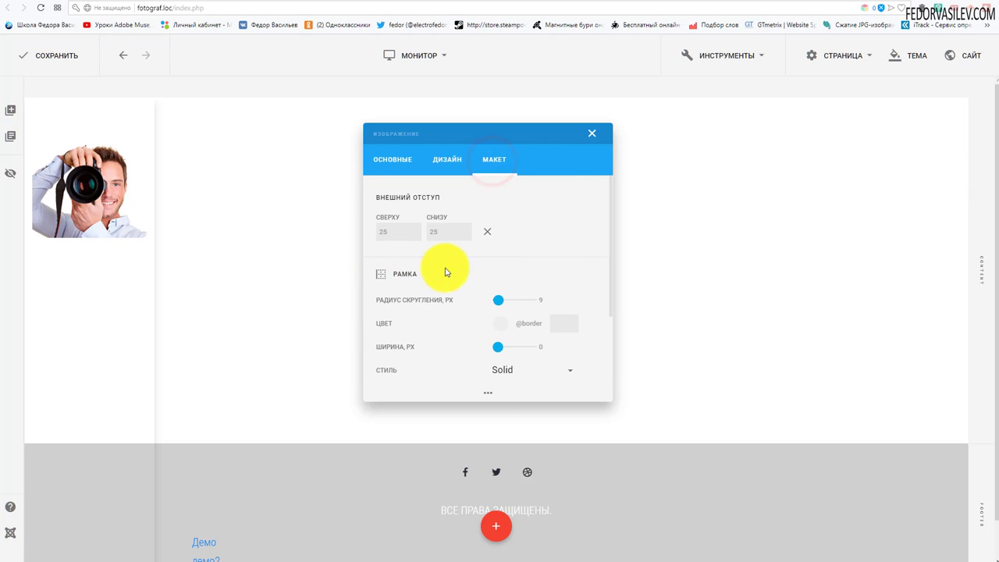
pyautogui.click(494, 305)
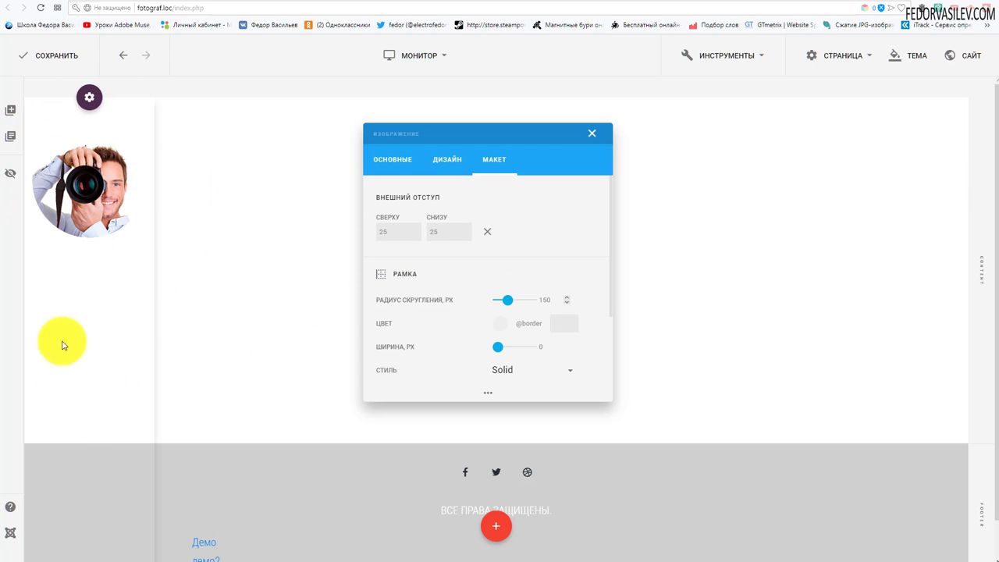
pyautogui.click(592, 134)
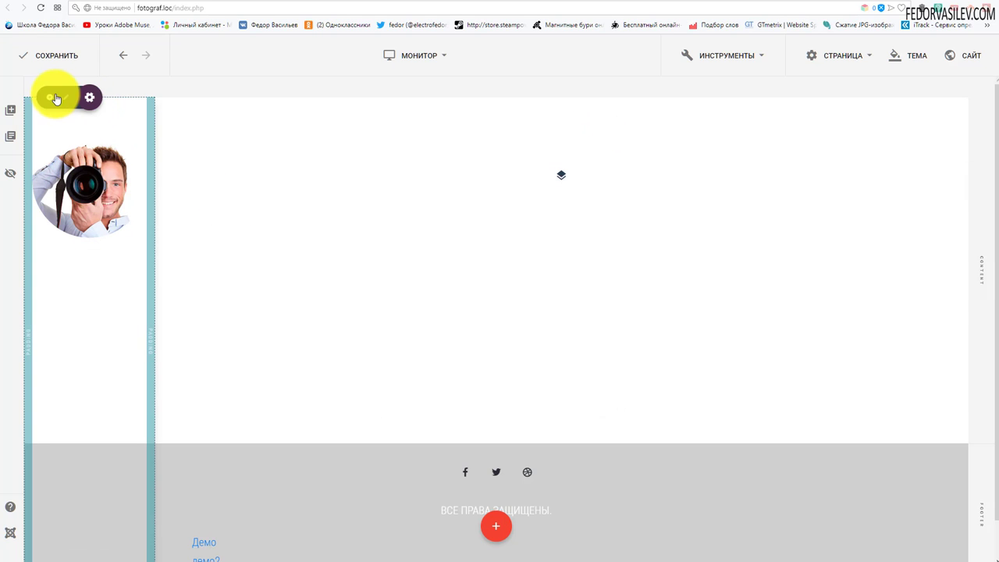
pyautogui.click(69, 102)
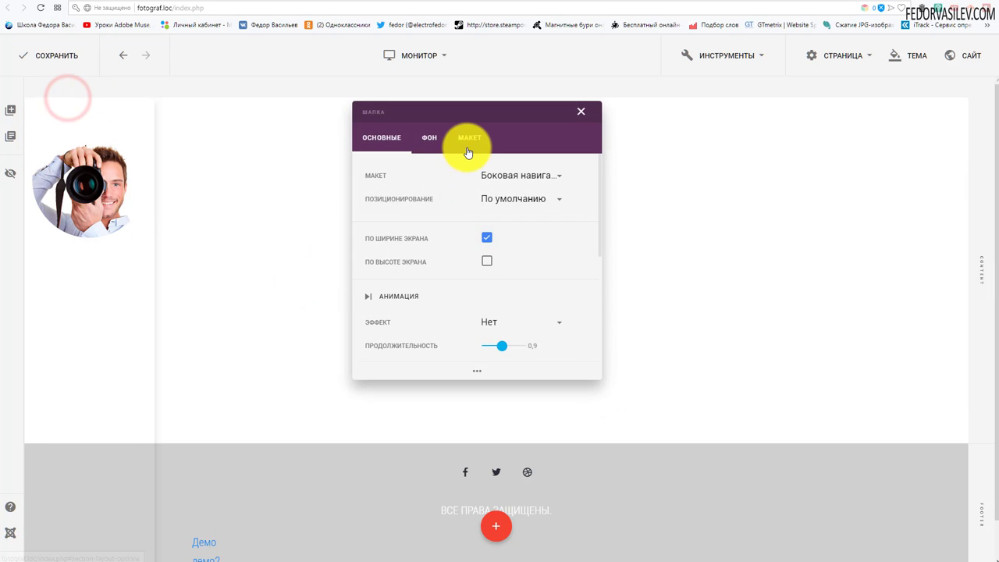
pyautogui.click(468, 144)
pyautogui.click(414, 144)
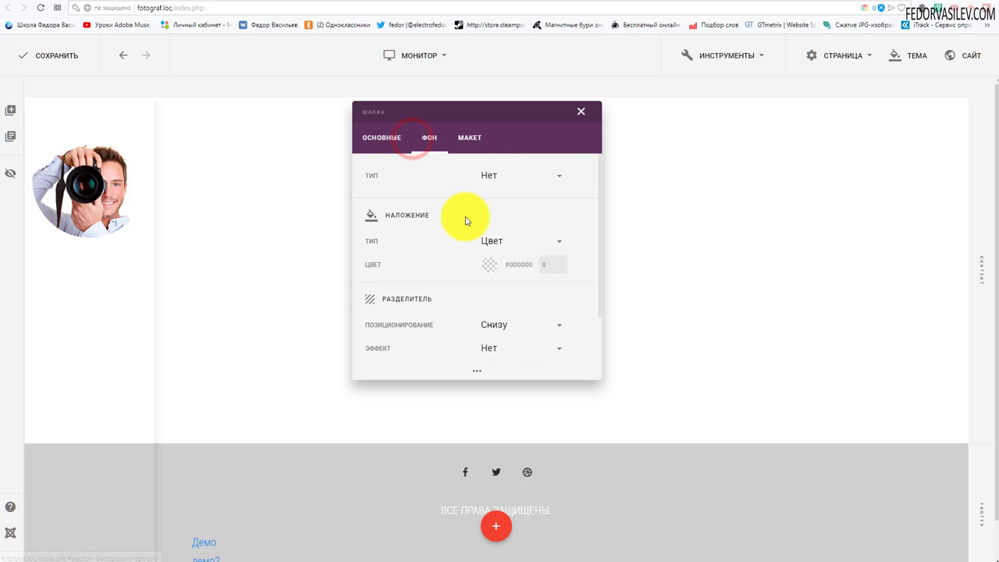
pyautogui.click(488, 173)
pyautogui.click(477, 201)
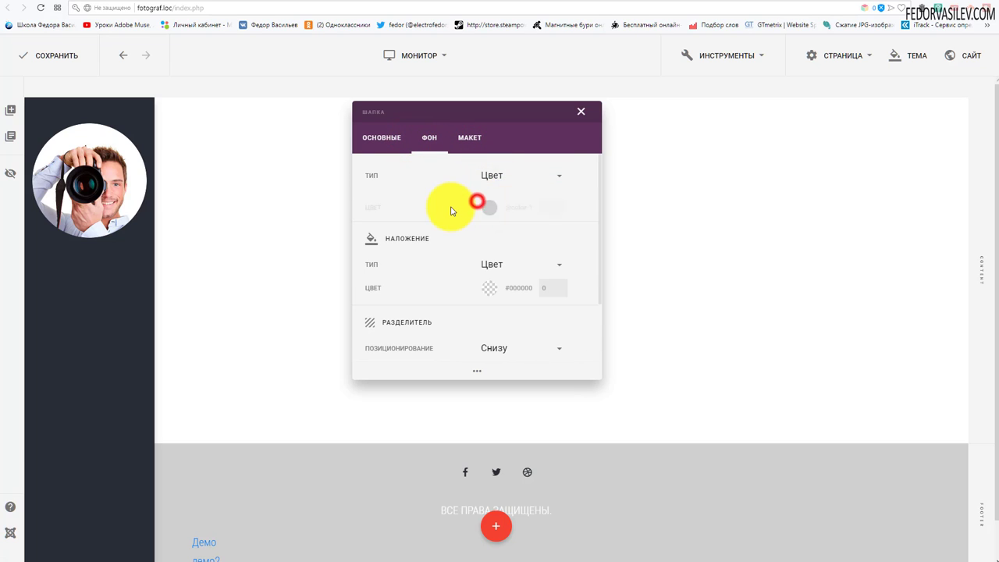
pyautogui.click(490, 202)
pyautogui.click(381, 123)
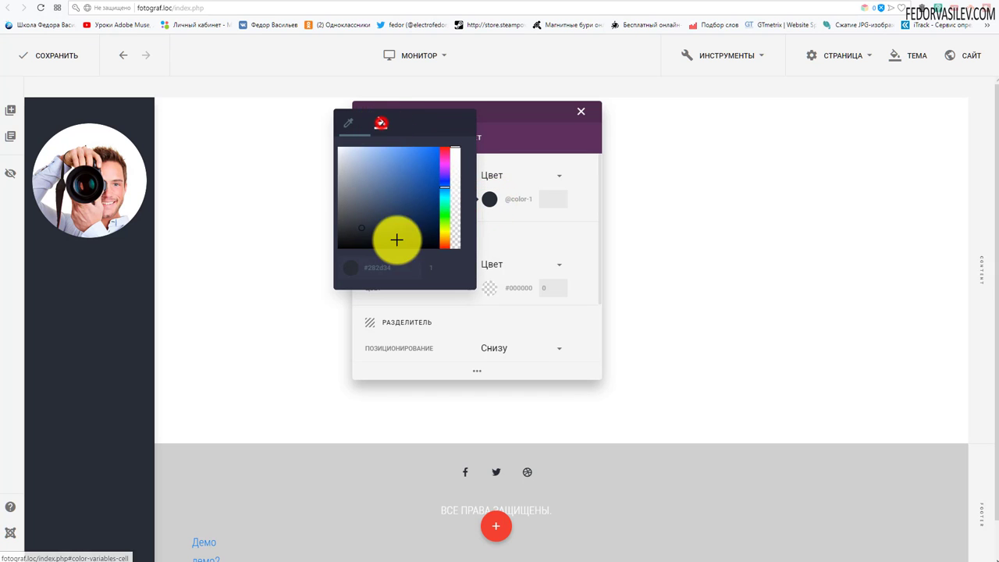
pyautogui.scroll(-5, 395, 219)
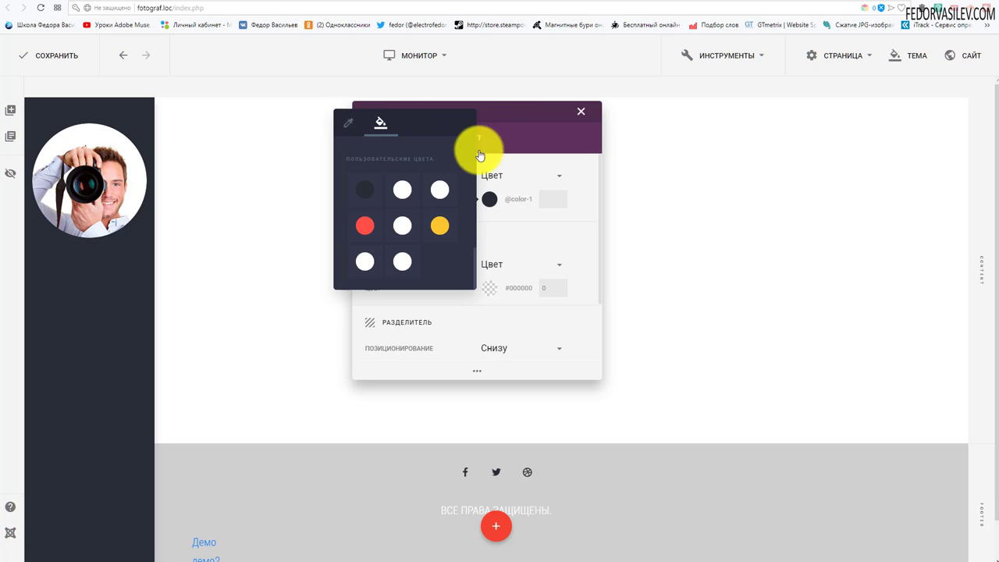
pyautogui.click(496, 111)
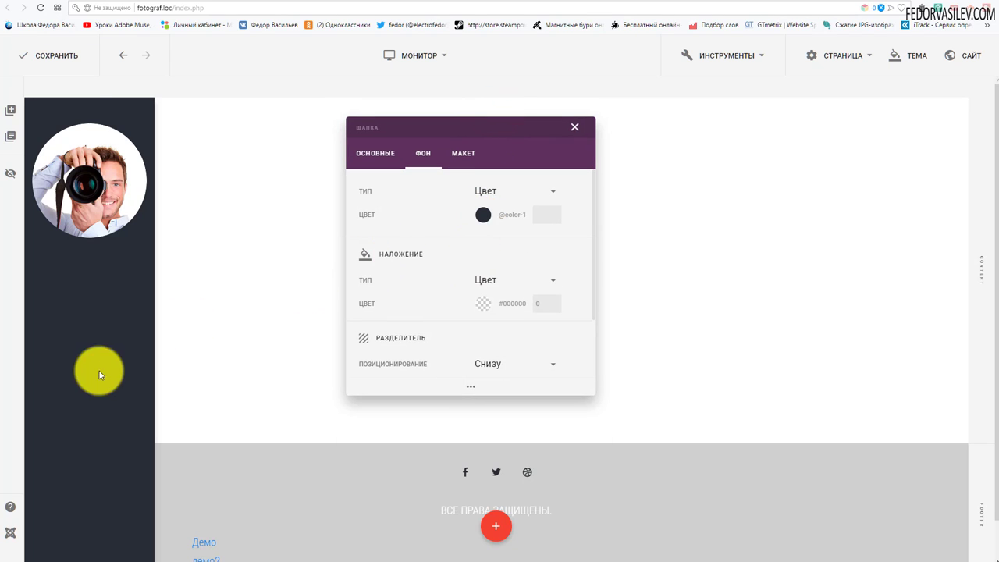
pyautogui.click(577, 129)
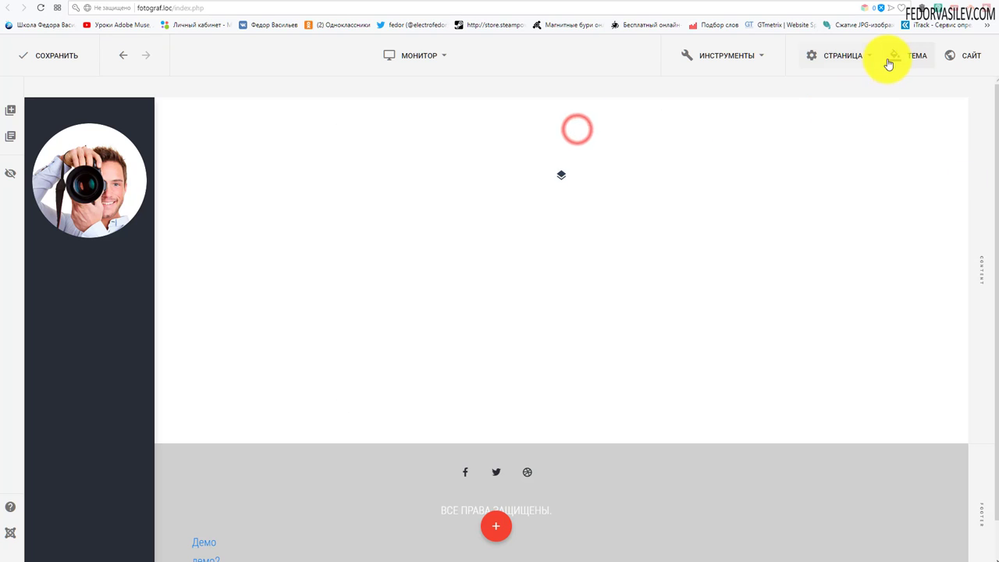
# Examine the theme's typography and colour settings, and check the «Фотограф» heading on the finished site
pyautogui.click(895, 59)
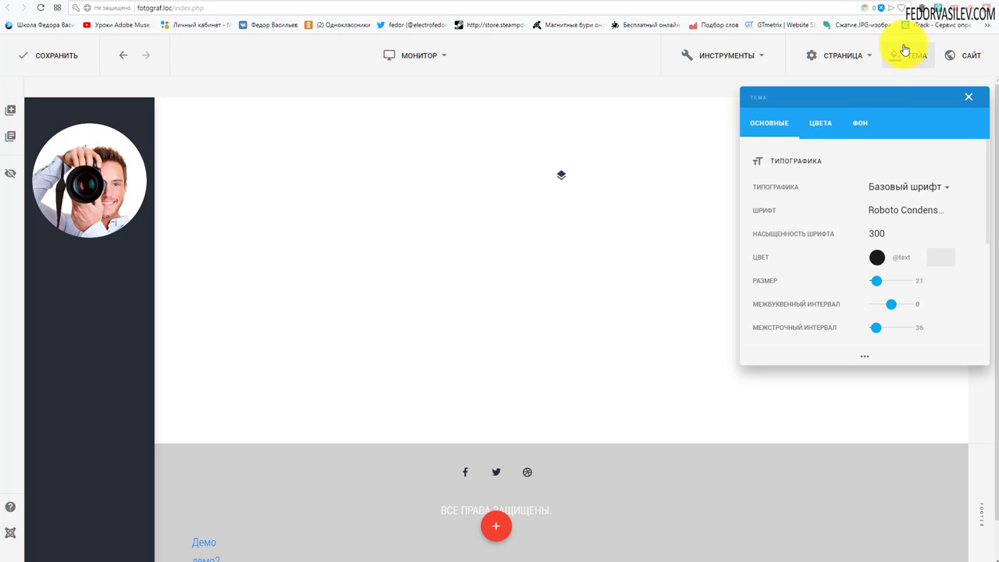
pyautogui.click(820, 123)
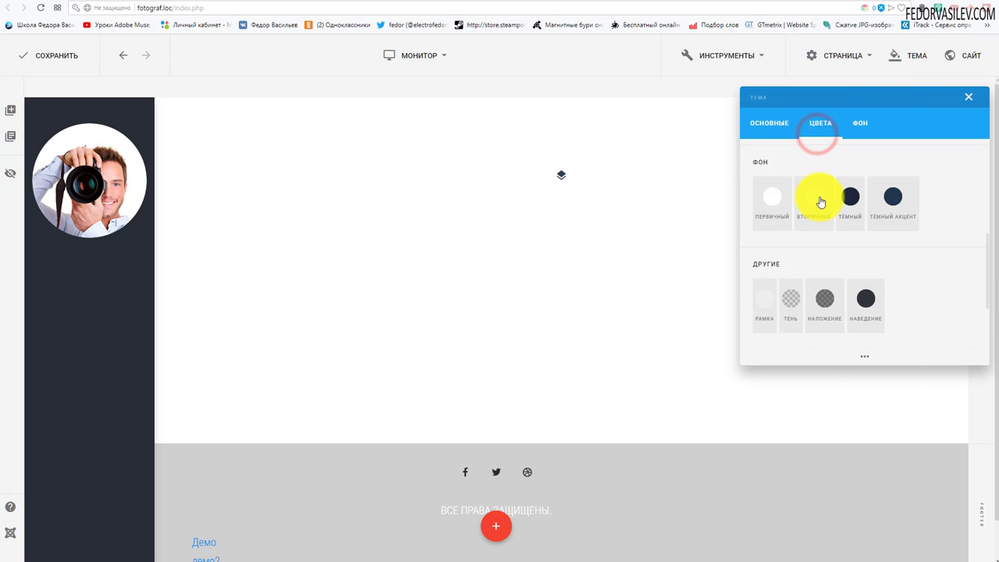
pyautogui.scroll(-1, 819, 235)
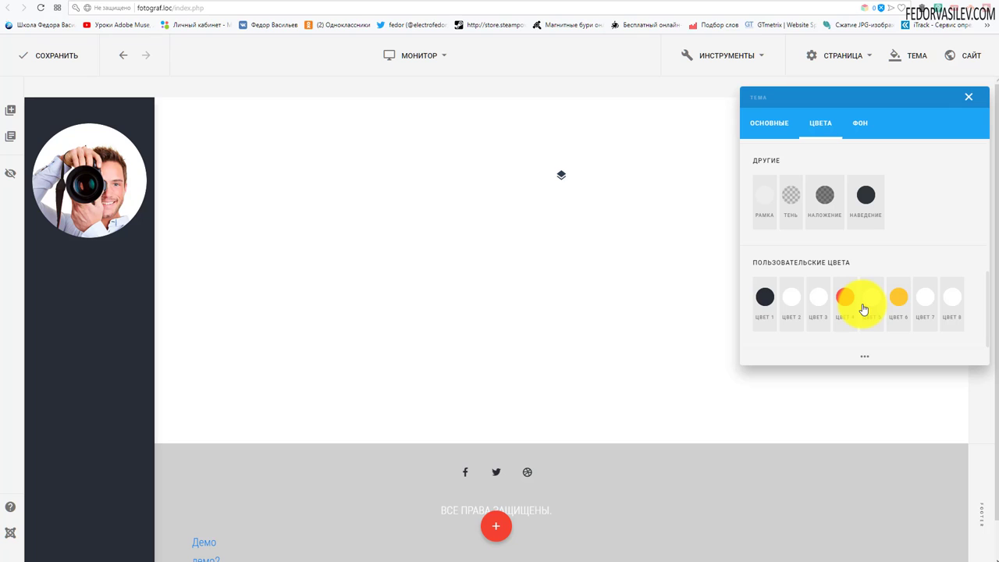
pyautogui.scroll(3, 855, 246)
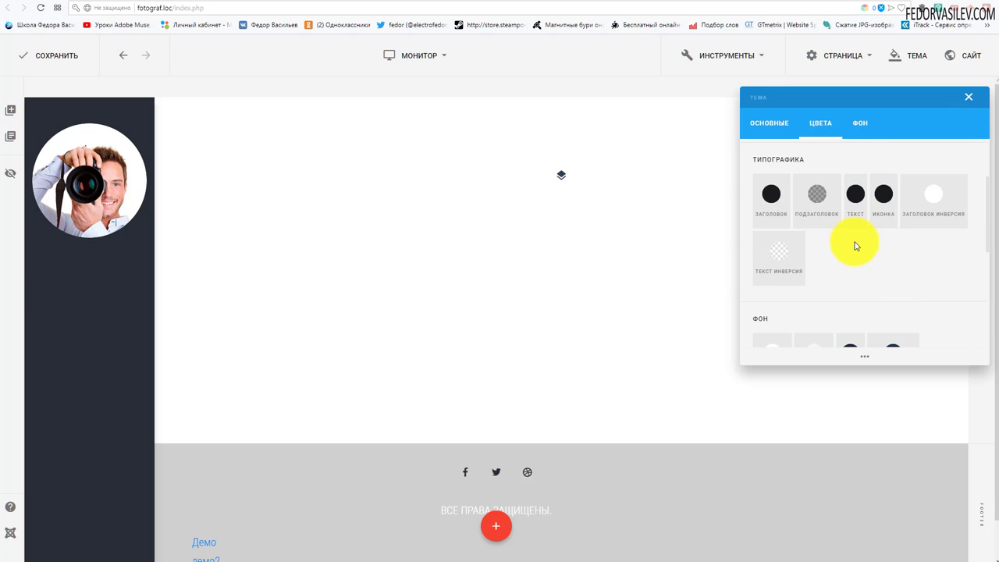
pyautogui.click(781, 123)
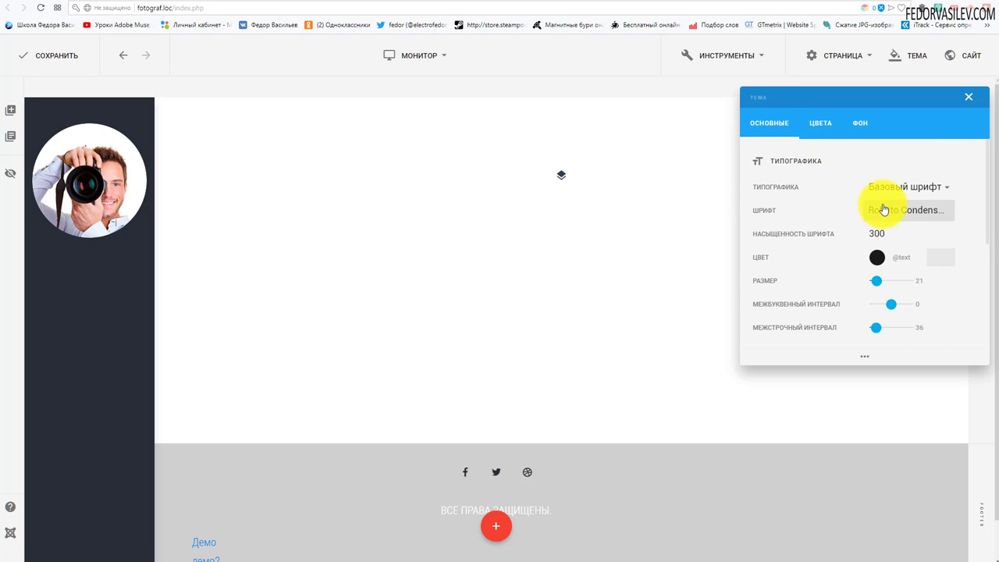
pyautogui.click(971, 96)
pyautogui.moveTo(94, 261)
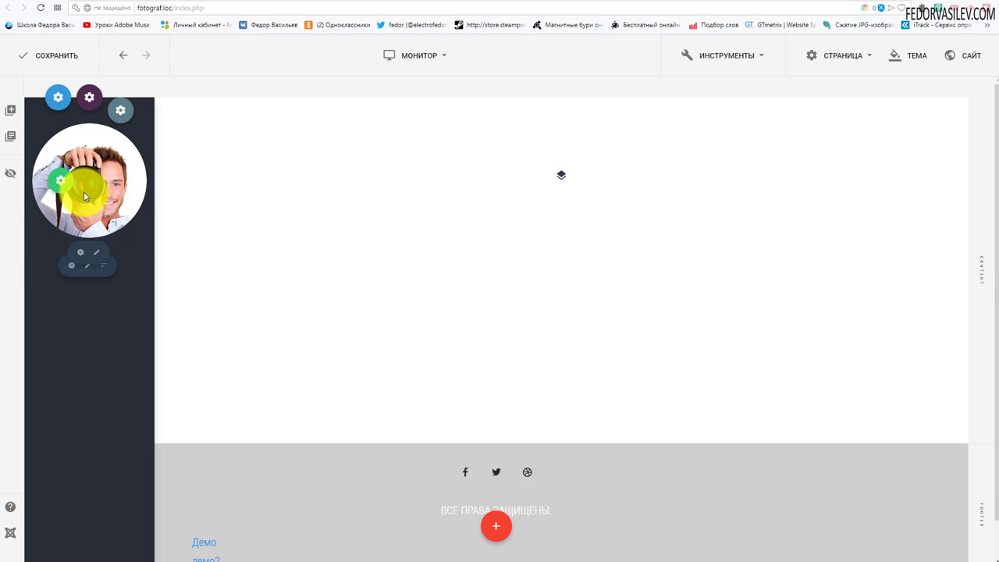
pyautogui.click(892, 60)
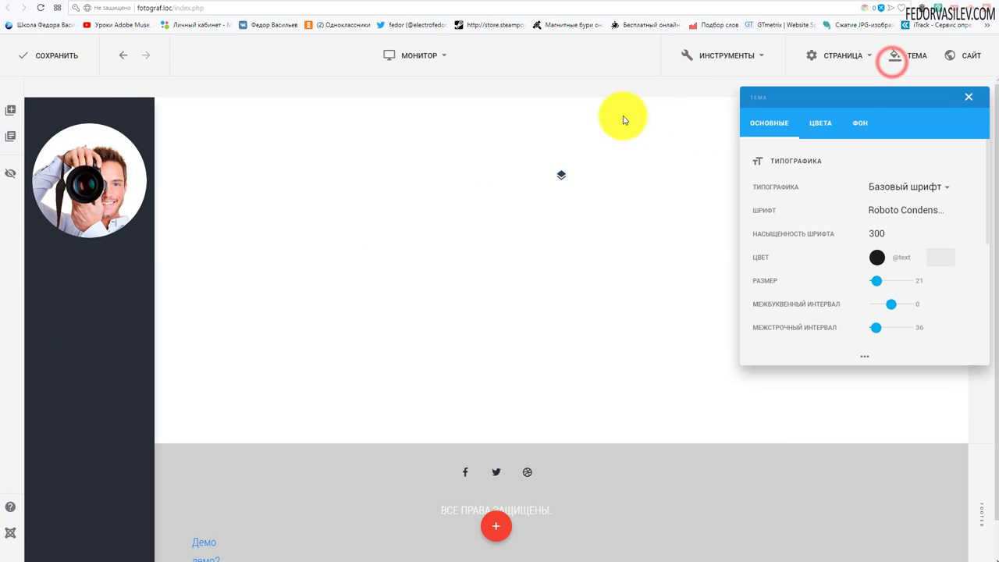
pyautogui.click(569, 83)
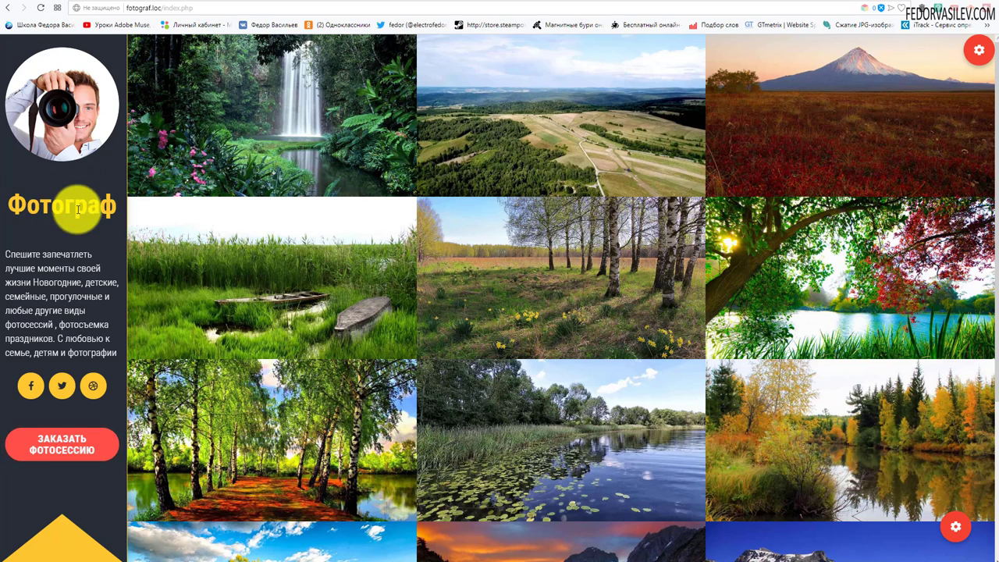
pyautogui.moveTo(89, 205); pyautogui.dragTo(6, 205)
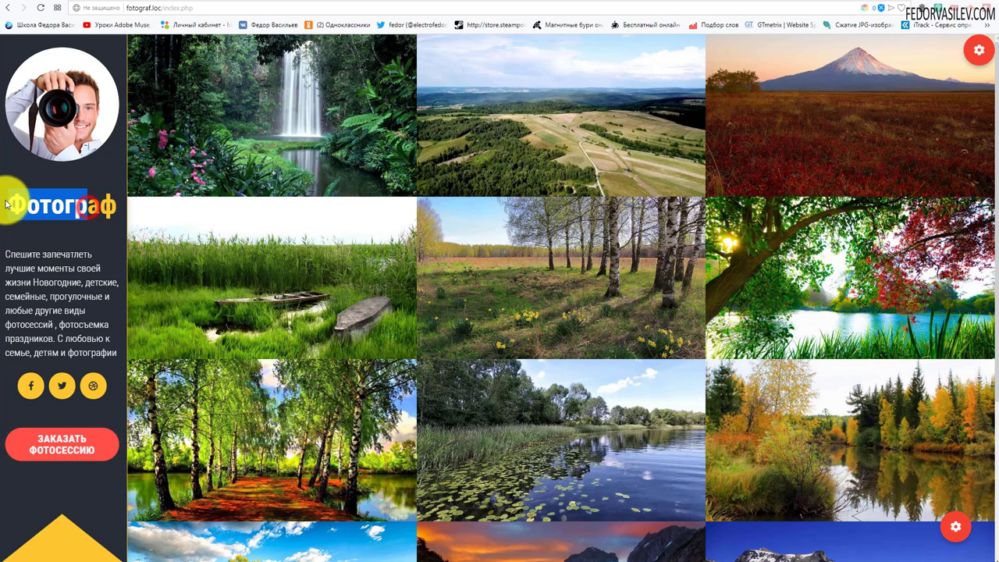
pyautogui.click(67, 210)
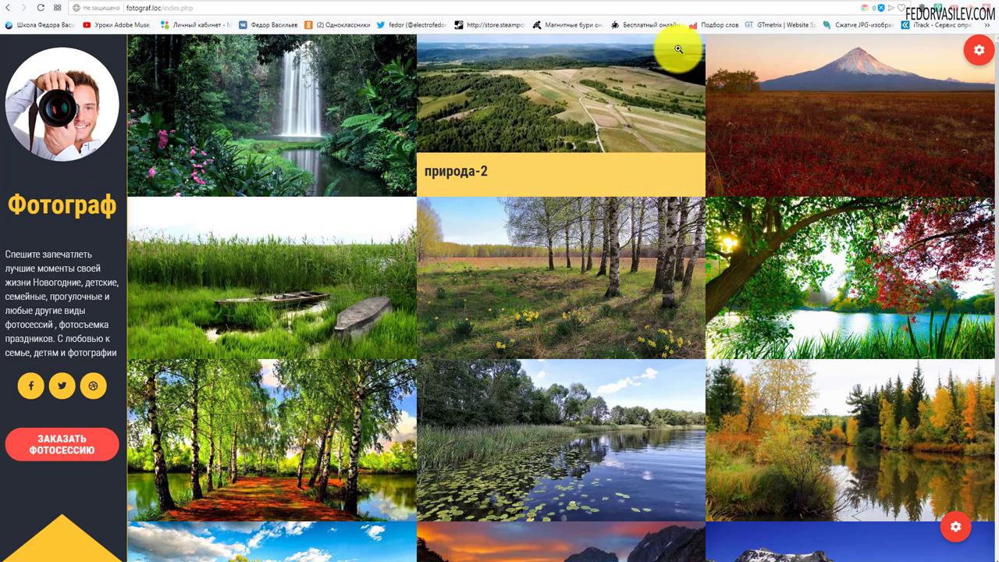
pyautogui.click(846, 3)
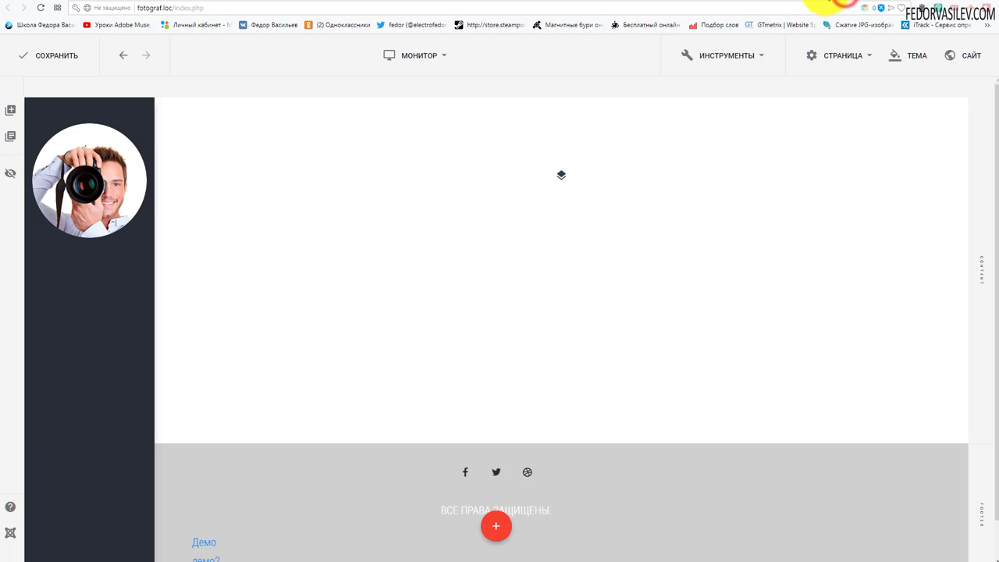
# Insert a Текст plugin below the avatar in the side header and replace its placeholder text with «Фотограф»
pyautogui.moveTo(96, 229)
pyautogui.click(73, 270)
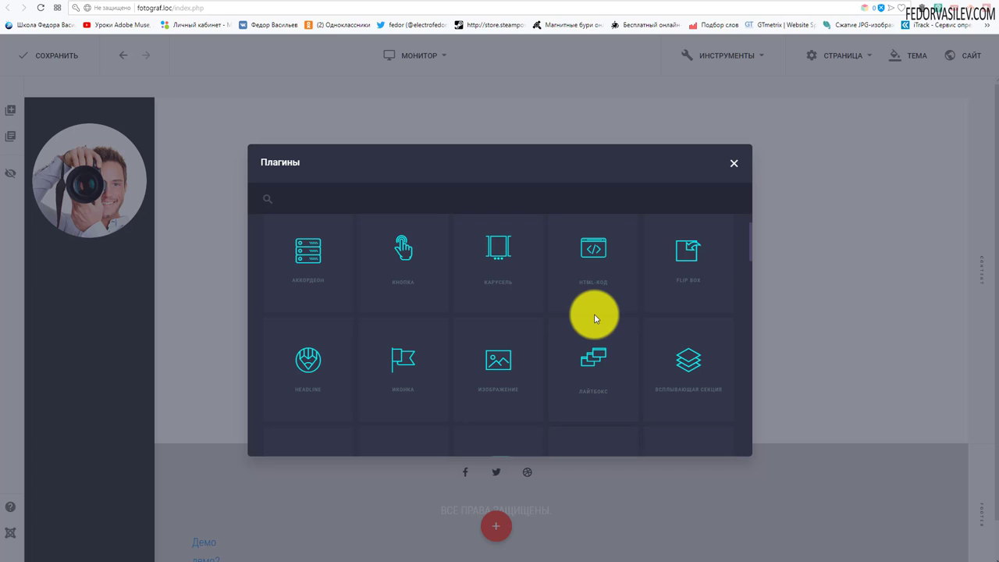
pyautogui.scroll(-2, 508, 336)
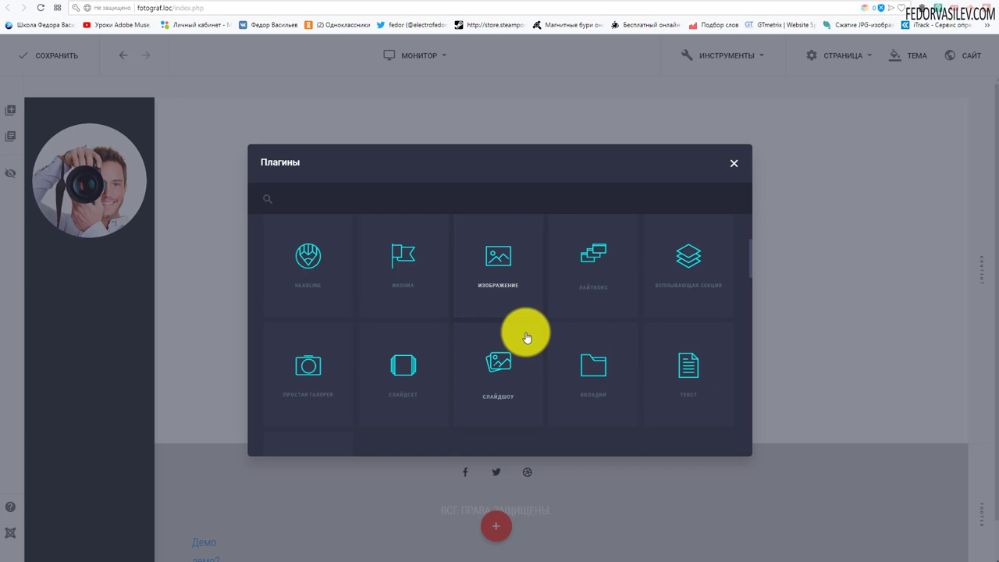
pyautogui.click(693, 369)
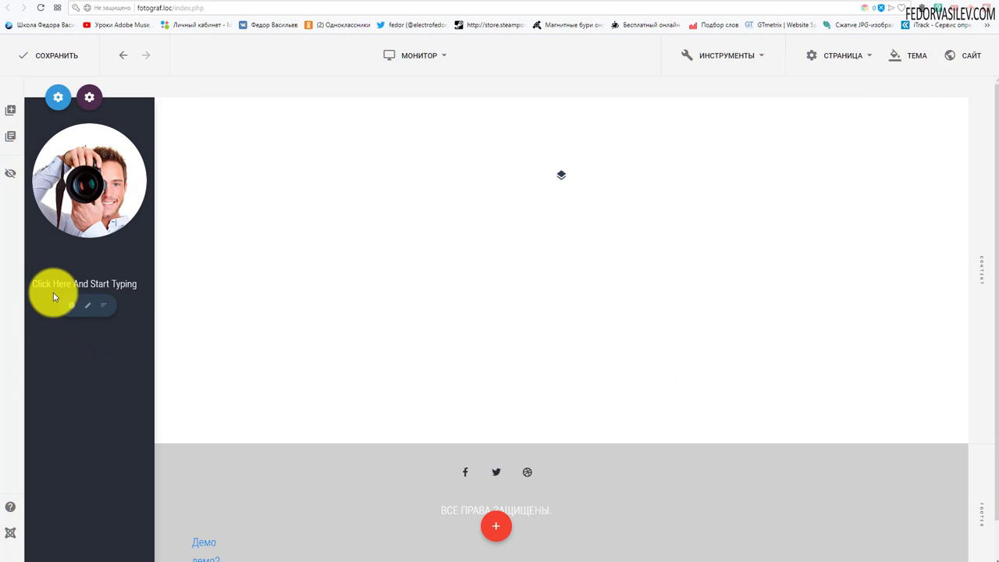
pyautogui.click(85, 285)
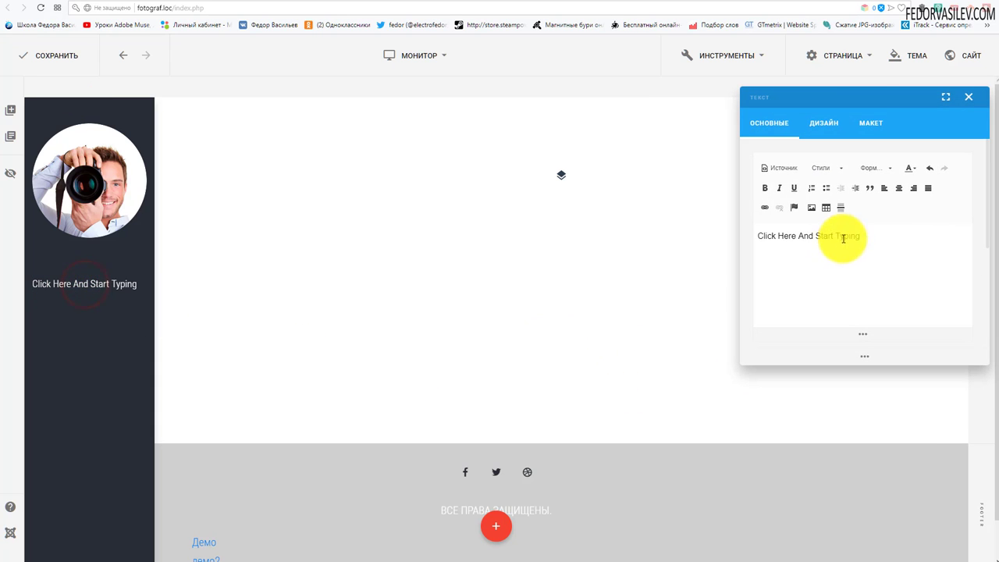
pyautogui.moveTo(860, 95); pyautogui.dragTo(609, 149)
pyautogui.moveTo(631, 297); pyautogui.dragTo(474, 305)
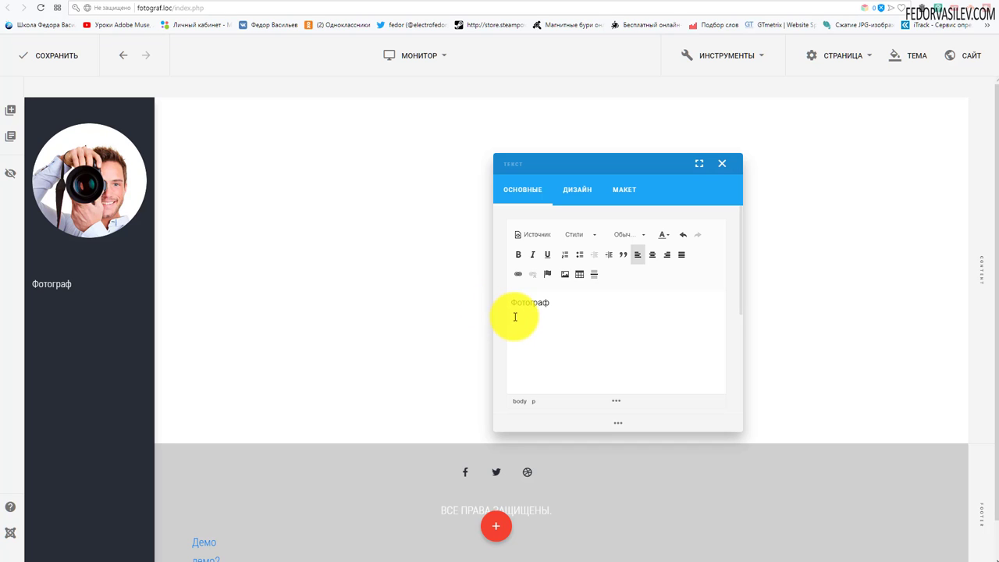
# Format the «Фотограф» text as a level 1 heading (Заголовок 1) and close the text settings
pyautogui.moveTo(563, 302); pyautogui.dragTo(484, 303)
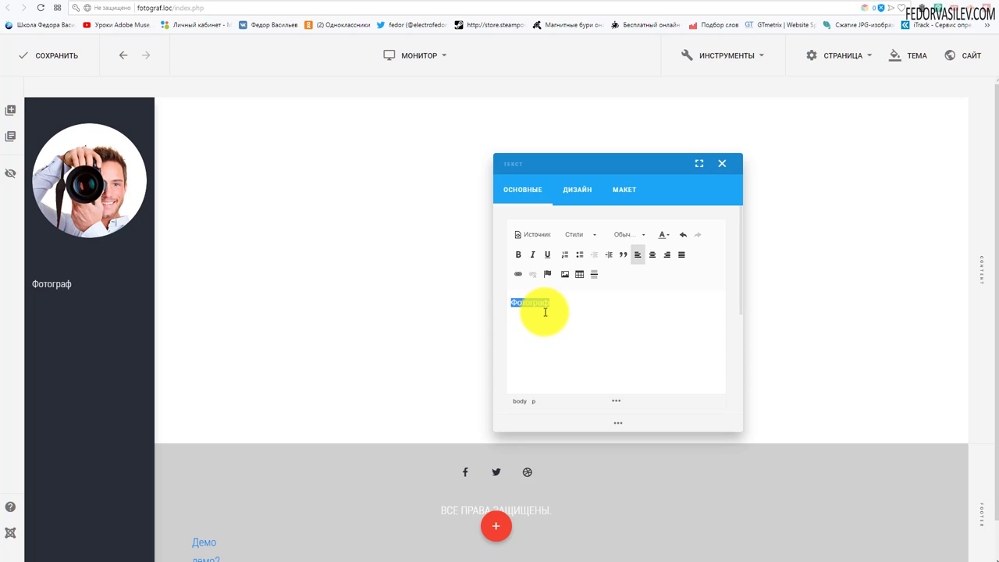
pyautogui.click(622, 234)
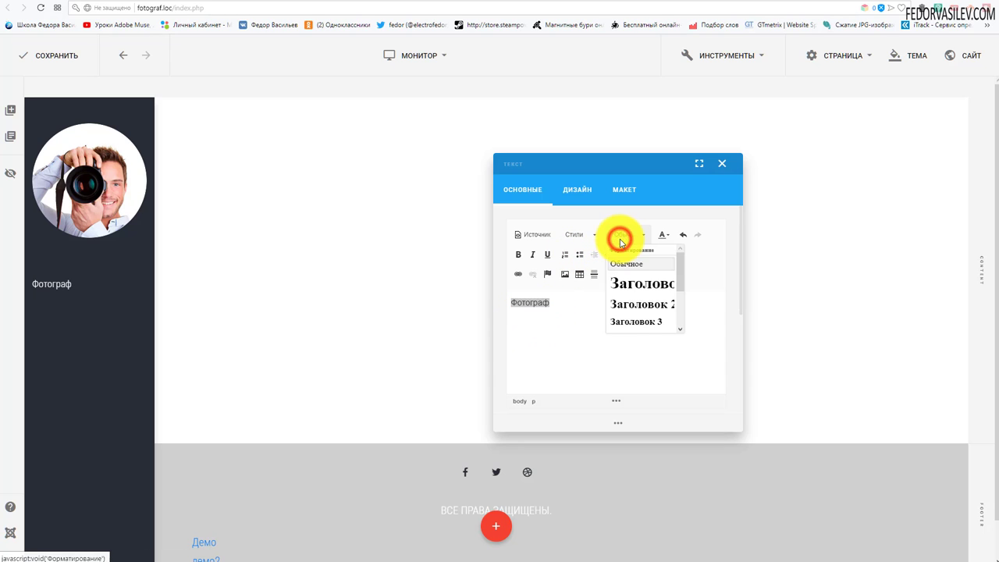
pyautogui.click(663, 283)
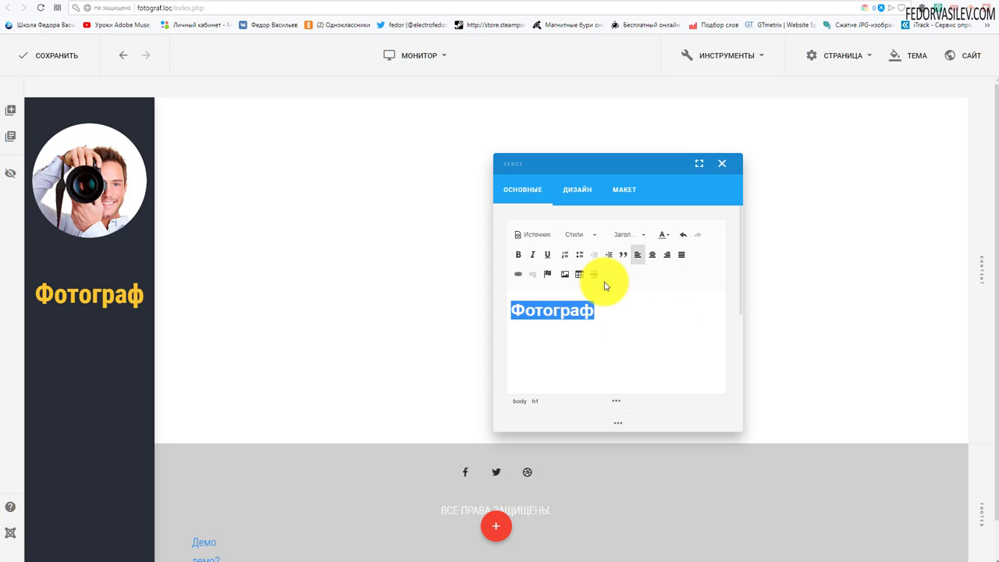
pyautogui.click(722, 164)
pyautogui.moveTo(62, 290)
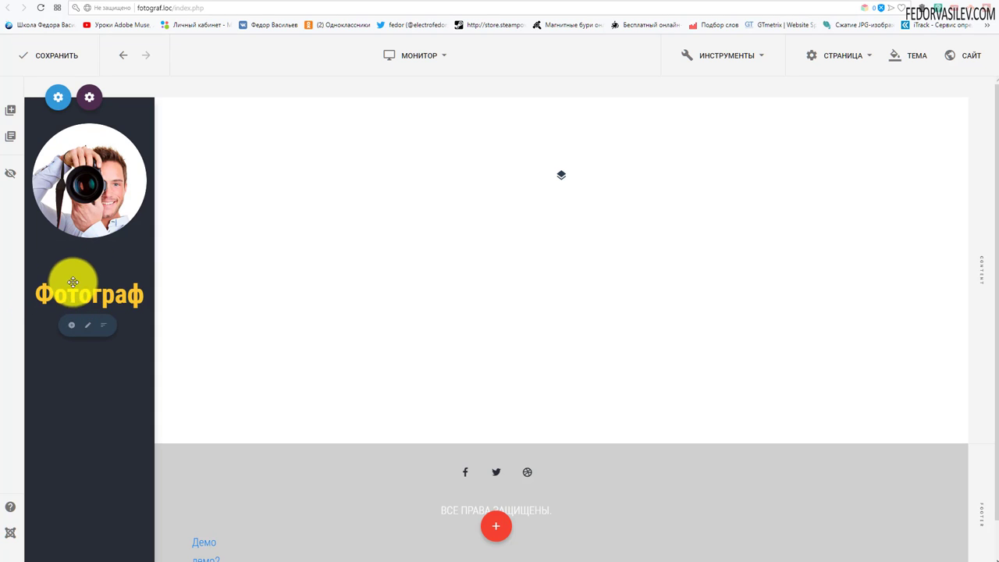
pyautogui.moveTo(72, 282); pyautogui.dragTo(83, 223)
pyautogui.moveTo(66, 185)
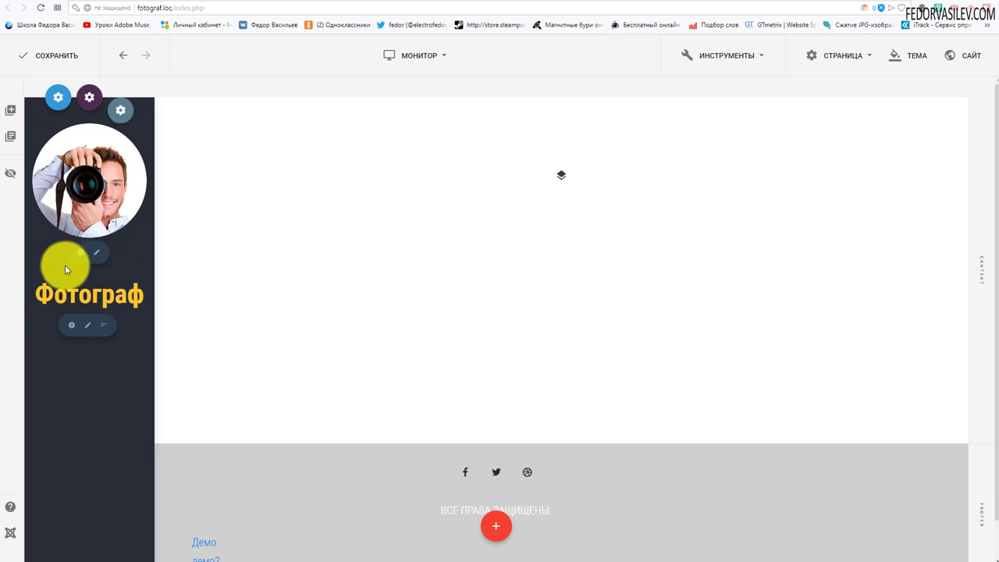
pyautogui.moveTo(66, 290); pyautogui.dragTo(71, 331)
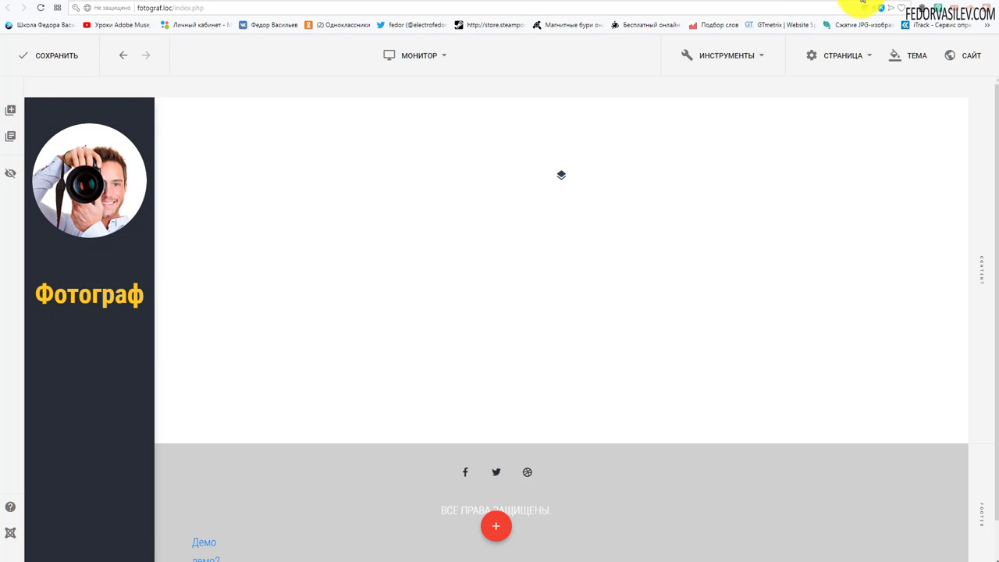
# Insert another Текст plugin below the «Фотограф» heading in the side header
pyautogui.moveTo(98, 286)
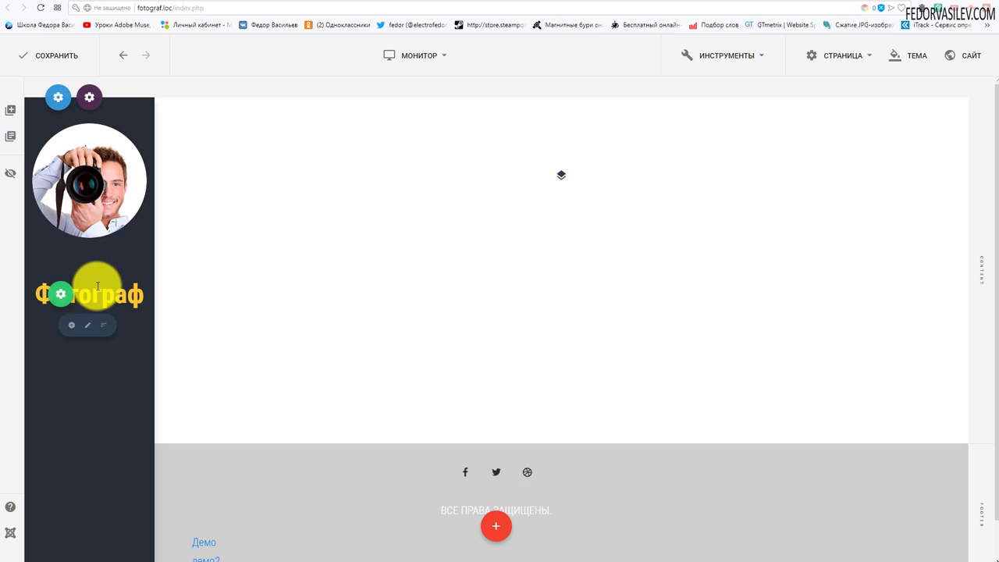
pyautogui.click(70, 331)
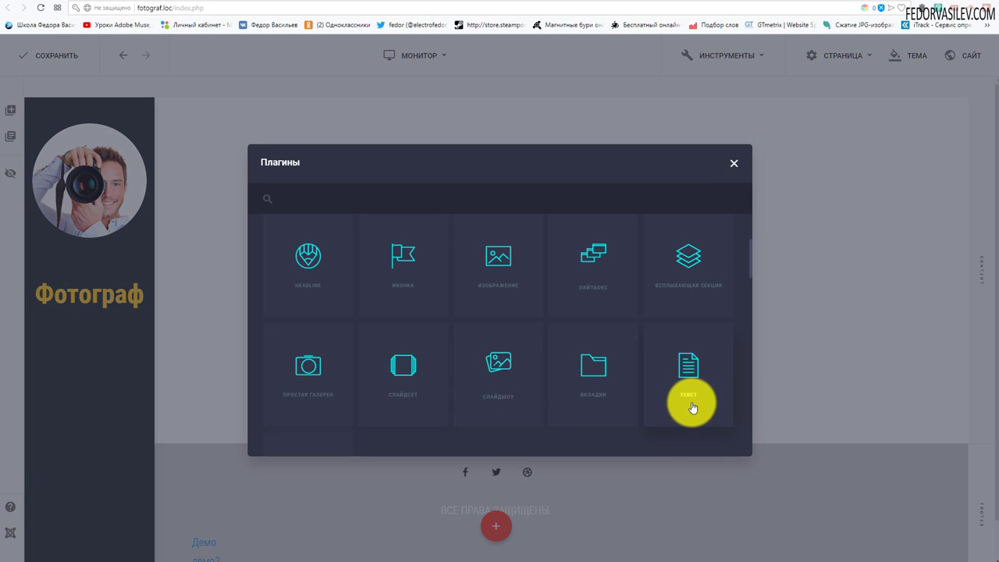
pyautogui.click(691, 369)
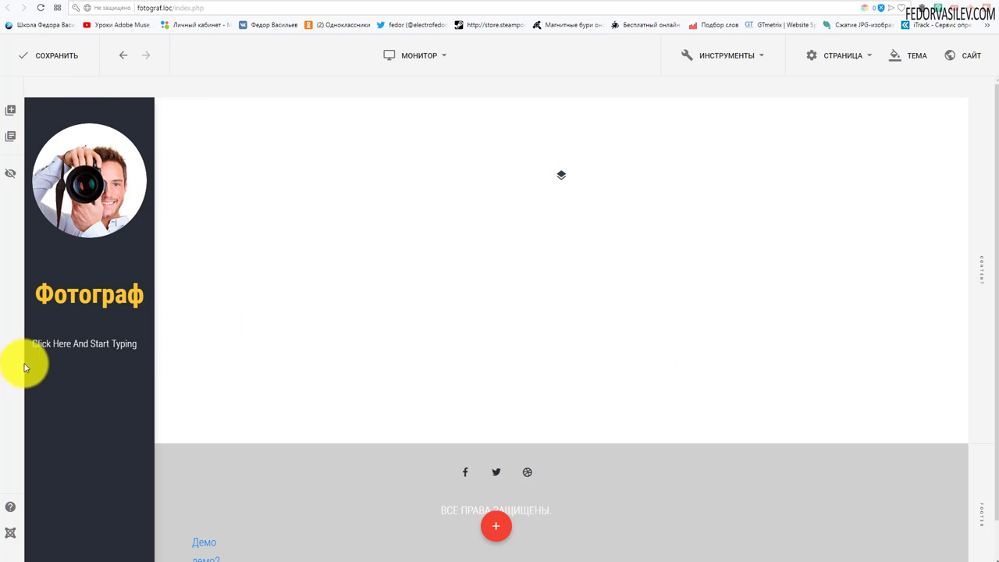
# Replace the new text block's HTML source with the paragraph «Спешите запечатлеть лучшие моменты своей жизни» through «С любовью к семье, детям и фотографии»
pyautogui.click(61, 343)
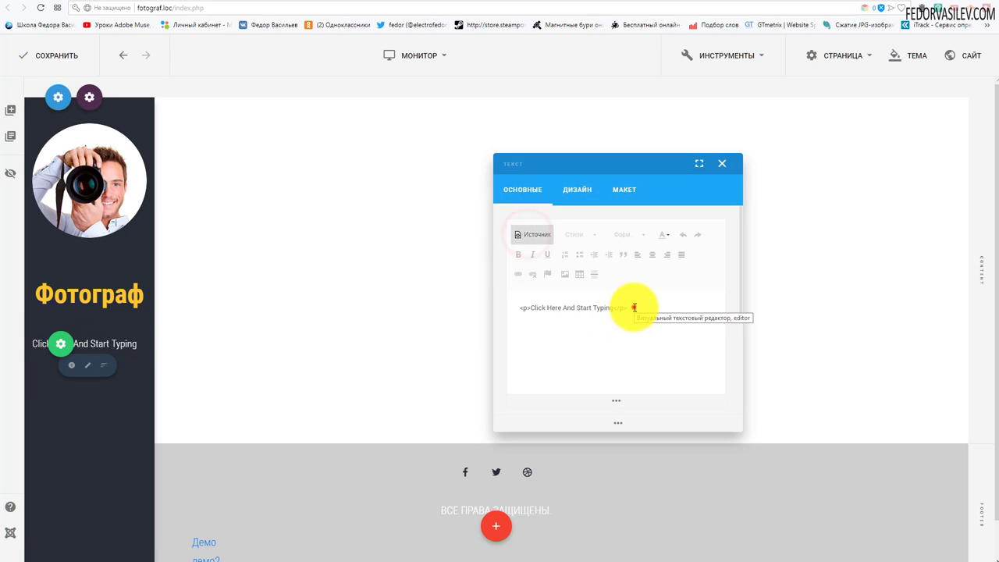
pyautogui.moveTo(634, 308); pyautogui.dragTo(445, 306)
pyautogui.write('Спешите запечатлеть лучшие моменты своей жизни Новогодние, детские, семейные, прогулочные и любые другие виды фотосессий , фотосъемка праздников. С любовью к семье, детям и фотографии')
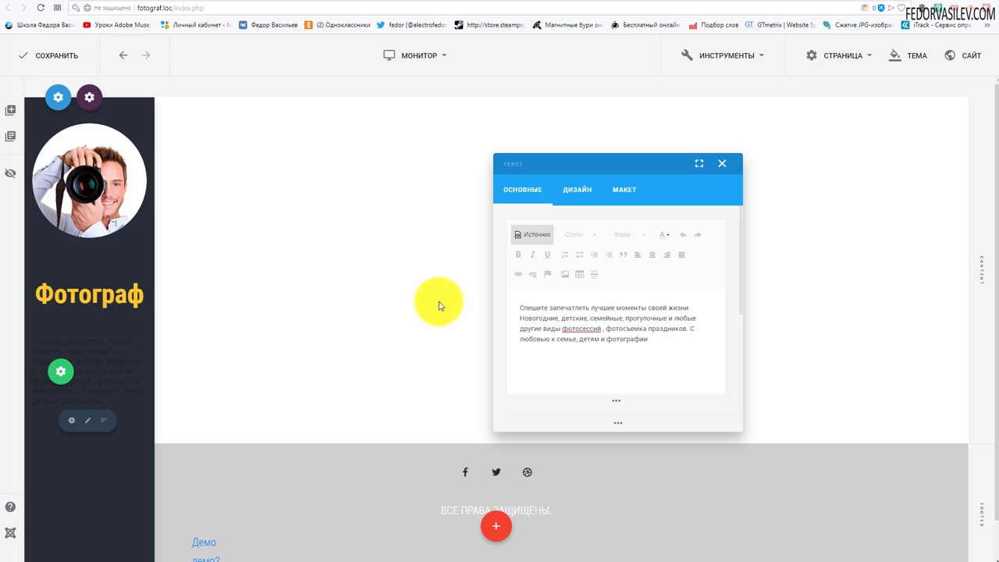
pyautogui.click(538, 236)
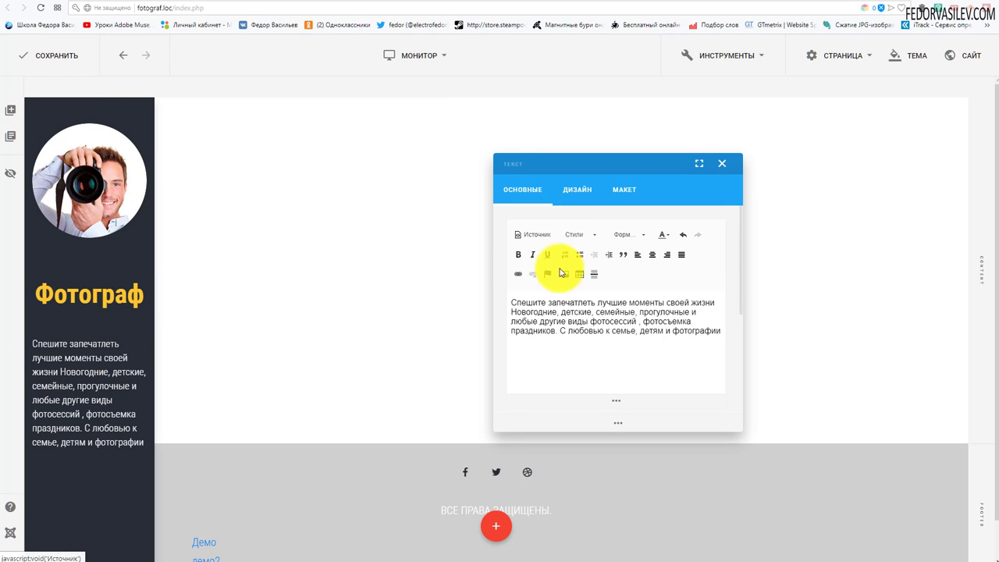
pyautogui.click(721, 166)
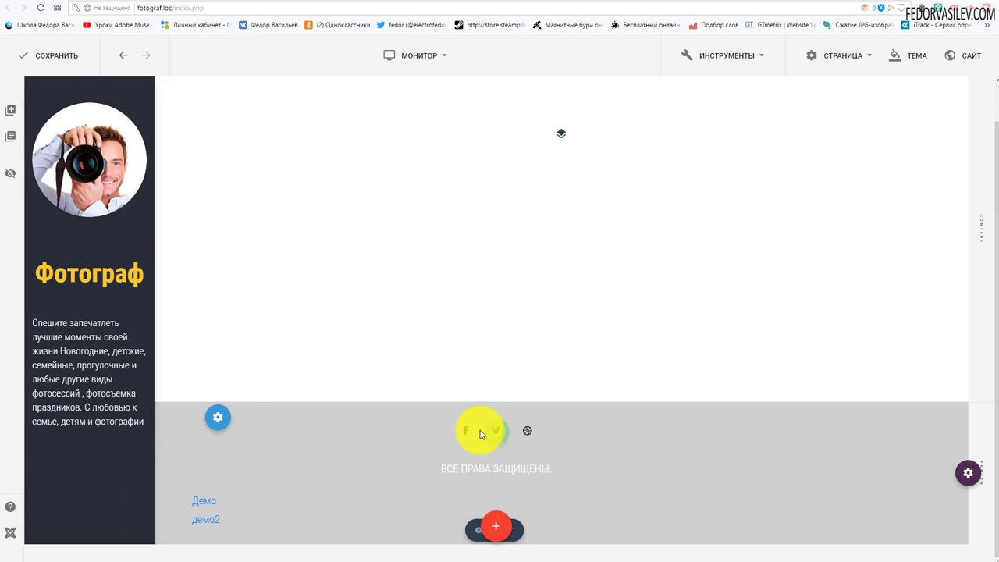
# Move the footer's social icons below the side header paragraph and set their normal background (Фон) to #ffce2e with opacity 1
pyautogui.moveTo(539, 435)
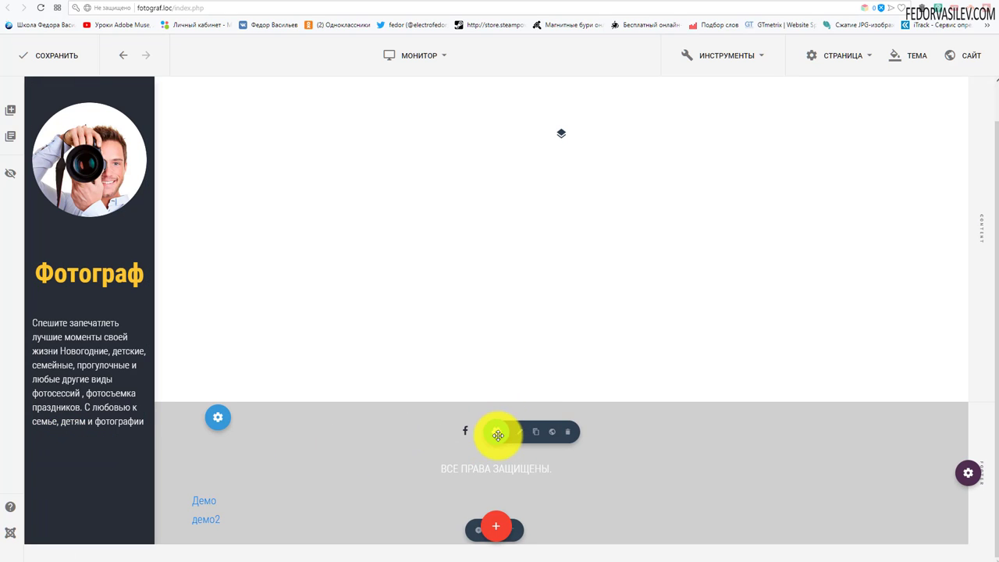
pyautogui.moveTo(495, 436); pyautogui.dragTo(89, 453)
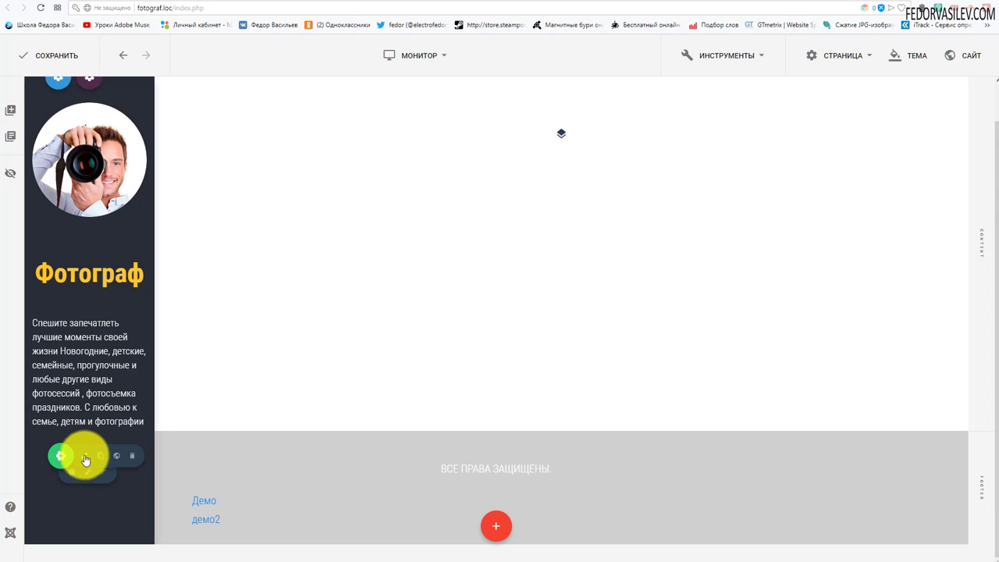
pyautogui.click(62, 457)
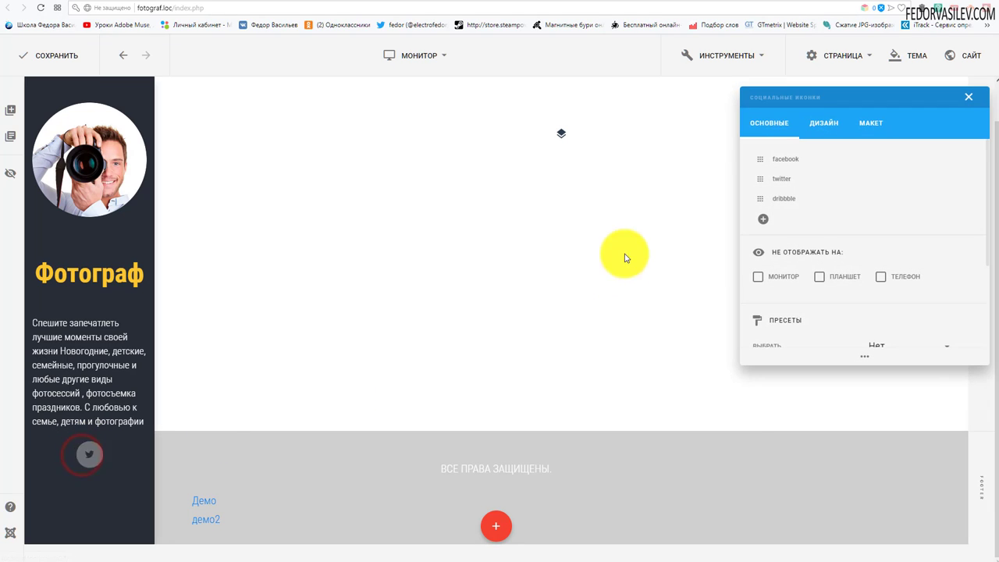
pyautogui.moveTo(559, 132); pyautogui.dragTo(509, 121)
pyautogui.click(495, 153)
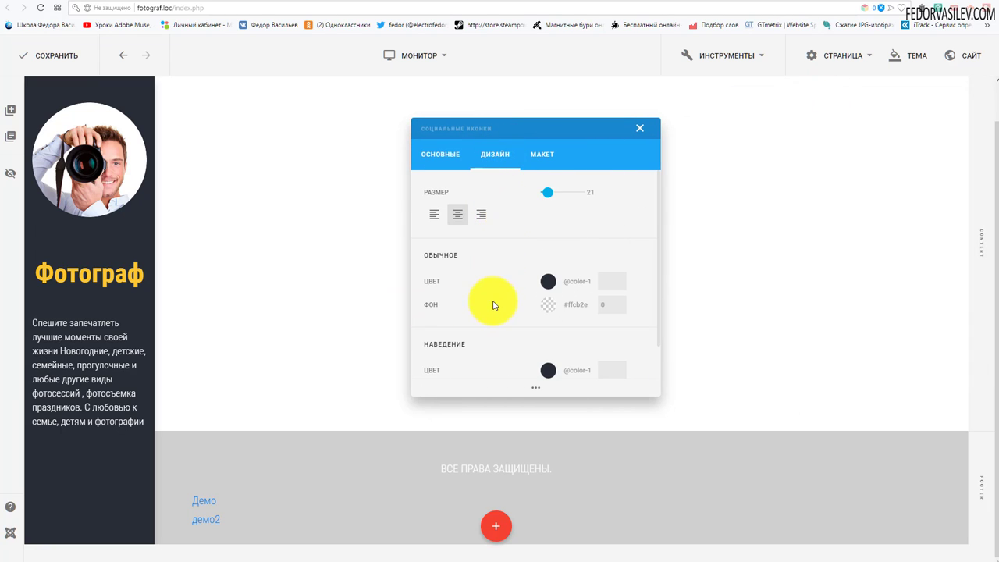
pyautogui.click(549, 304)
pyautogui.click(520, 352)
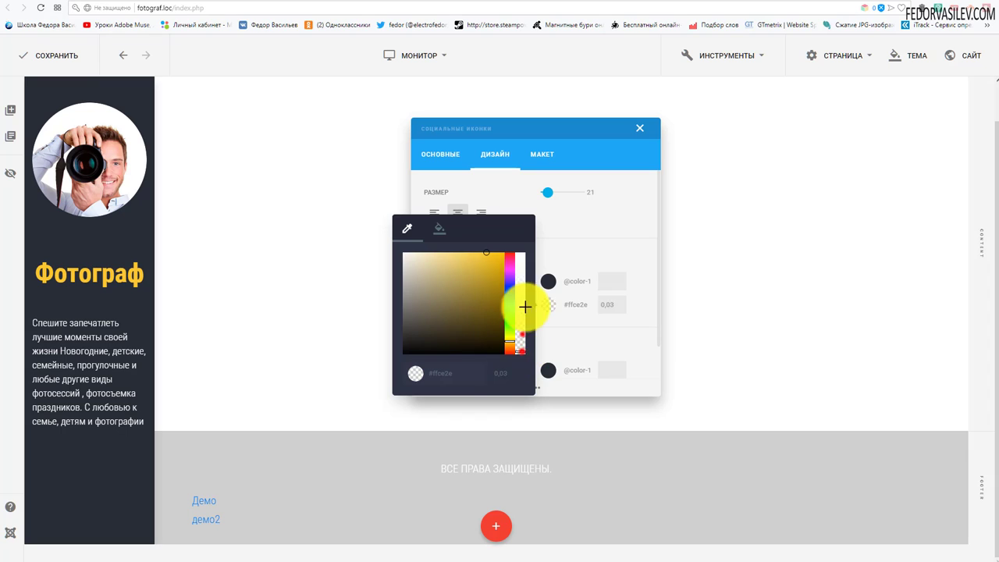
pyautogui.click(562, 227)
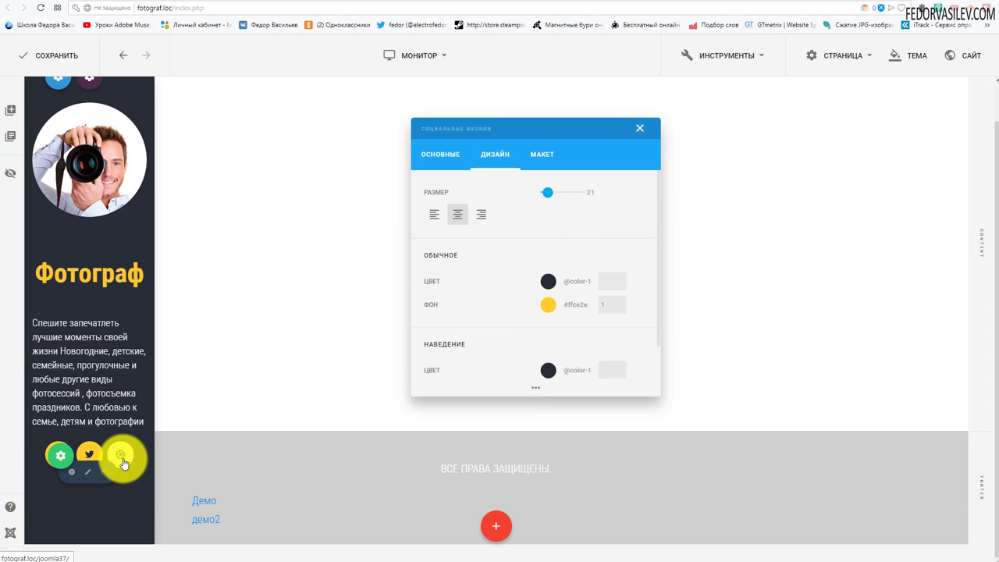
# Inspect the background colour setting for the social icons' hover state (Наведение)
pyautogui.scroll(-1, 546, 258)
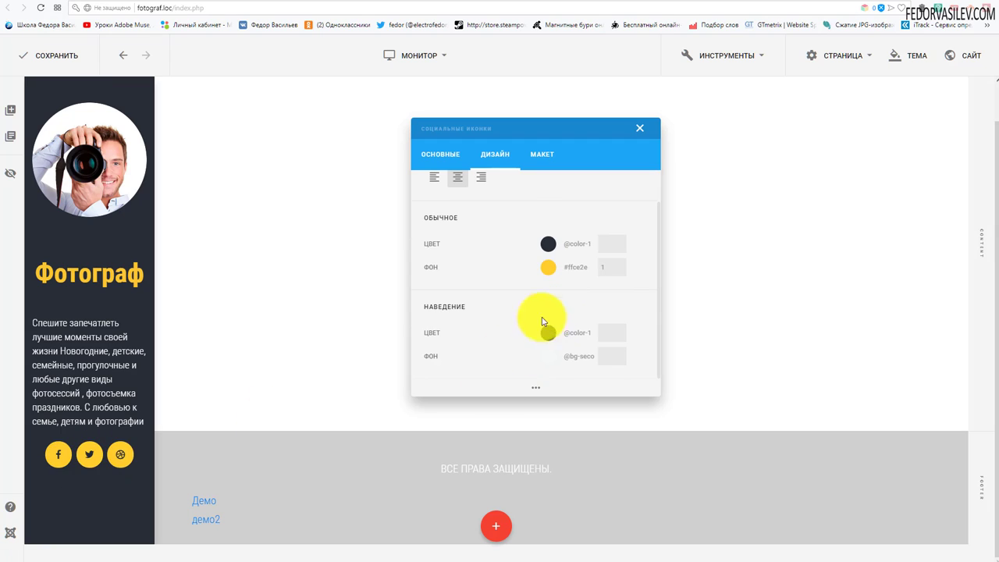
pyautogui.click(550, 365)
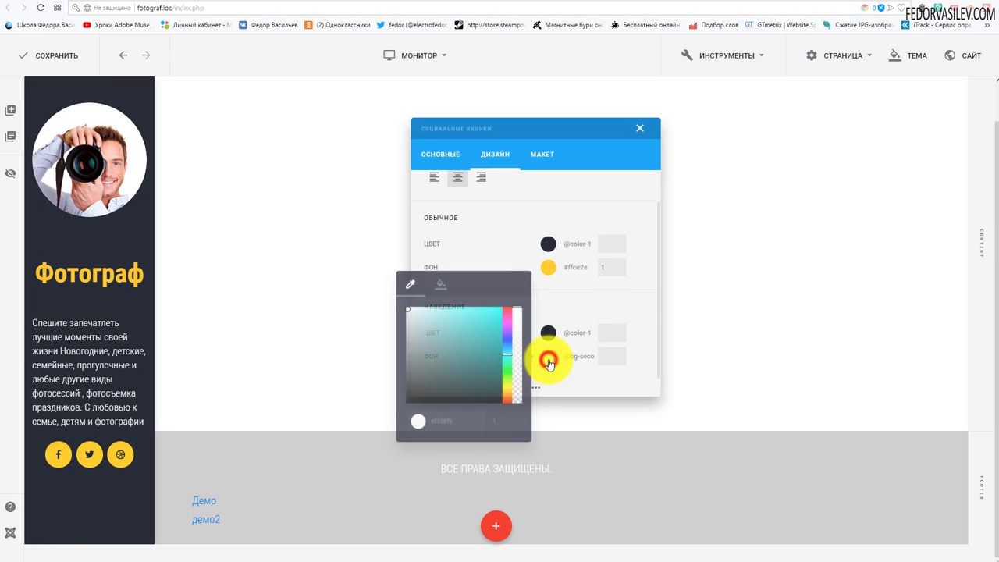
pyautogui.click(491, 252)
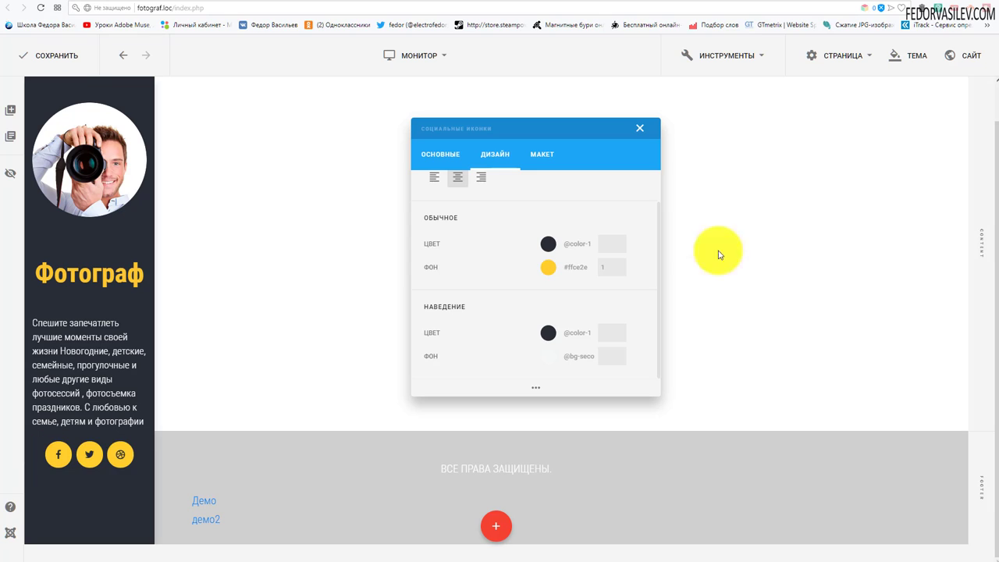
pyautogui.scroll(1, 488, 269)
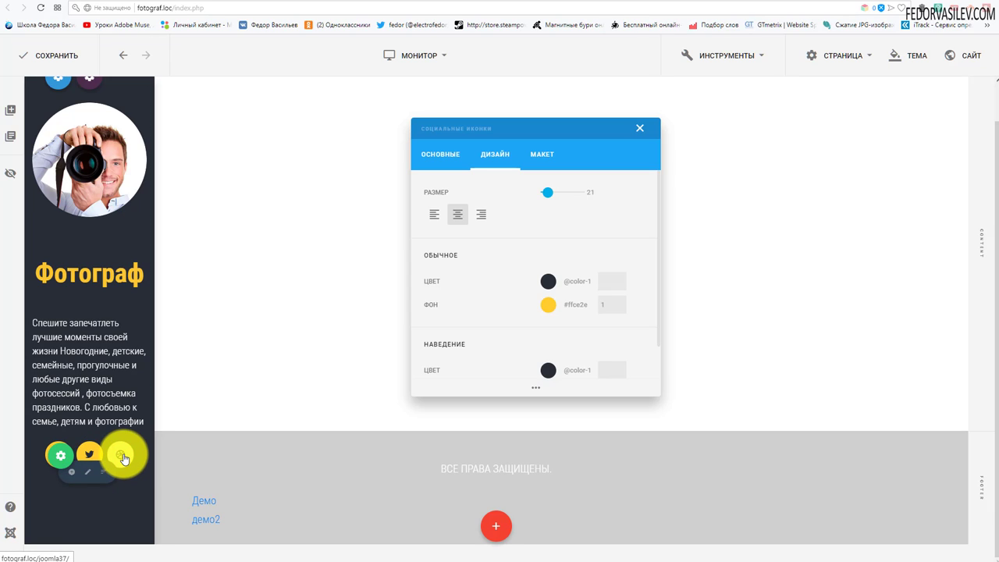
# Examine the facebook item's icon and link settings and browse the icon library's collections
pyautogui.click(435, 153)
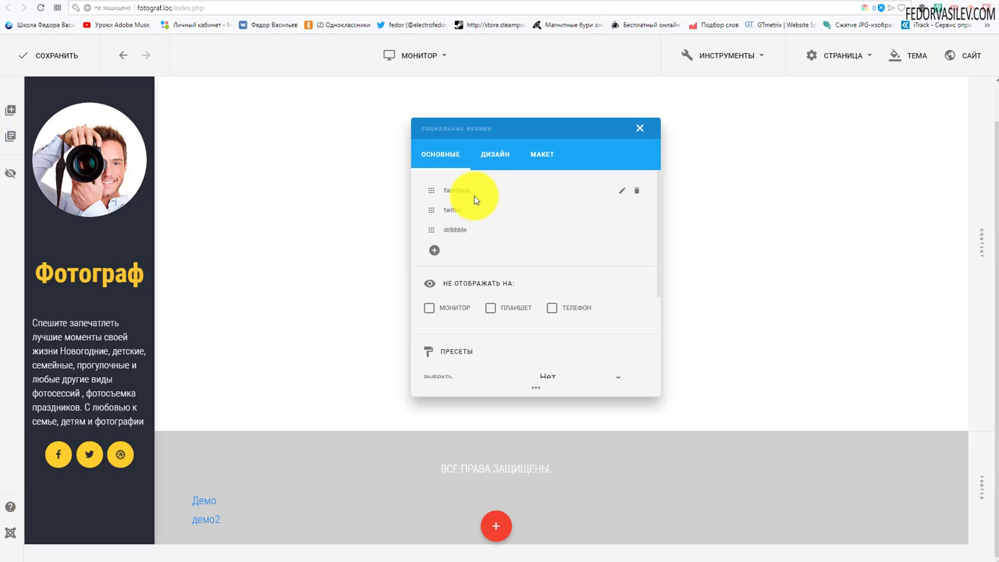
pyautogui.click(625, 192)
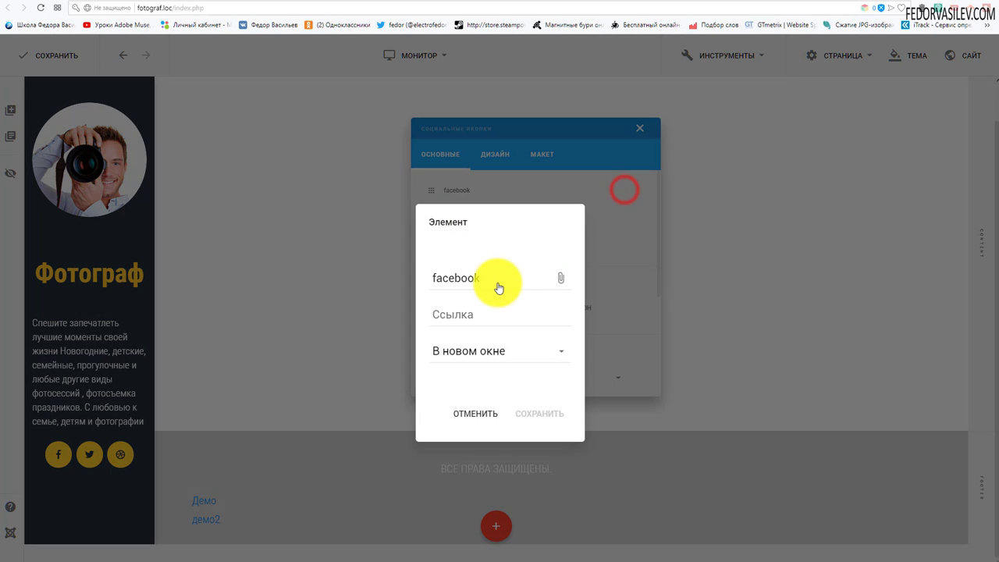
pyautogui.click(491, 279)
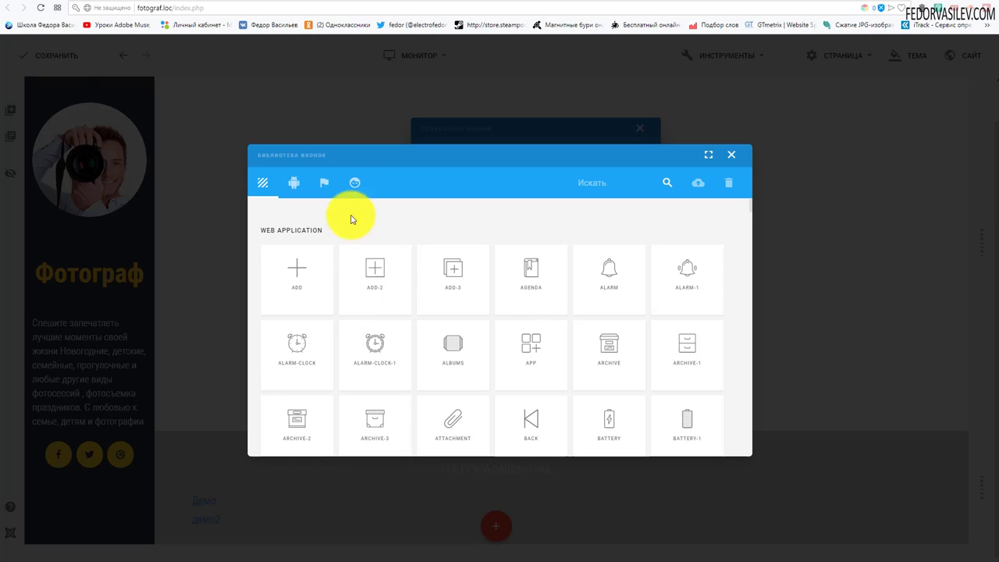
pyautogui.click(322, 183)
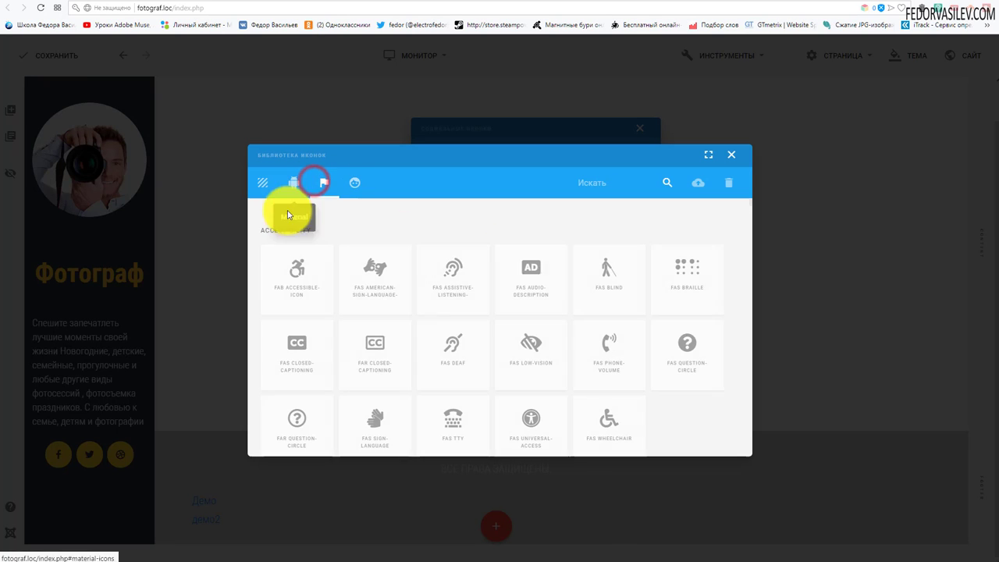
pyautogui.click(725, 156)
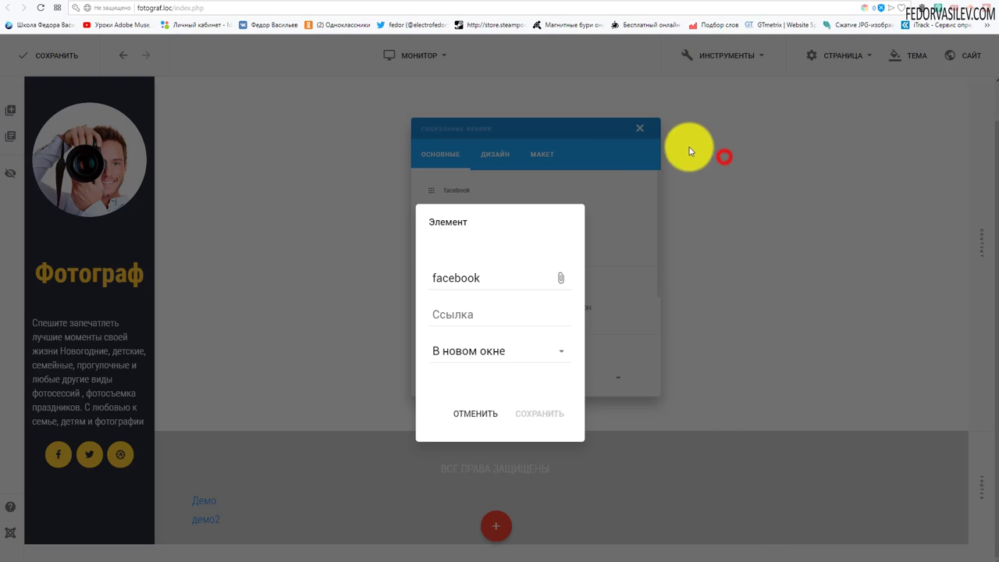
# Close the social icons' settings and save the page
pyautogui.click(632, 133)
pyautogui.click(636, 129)
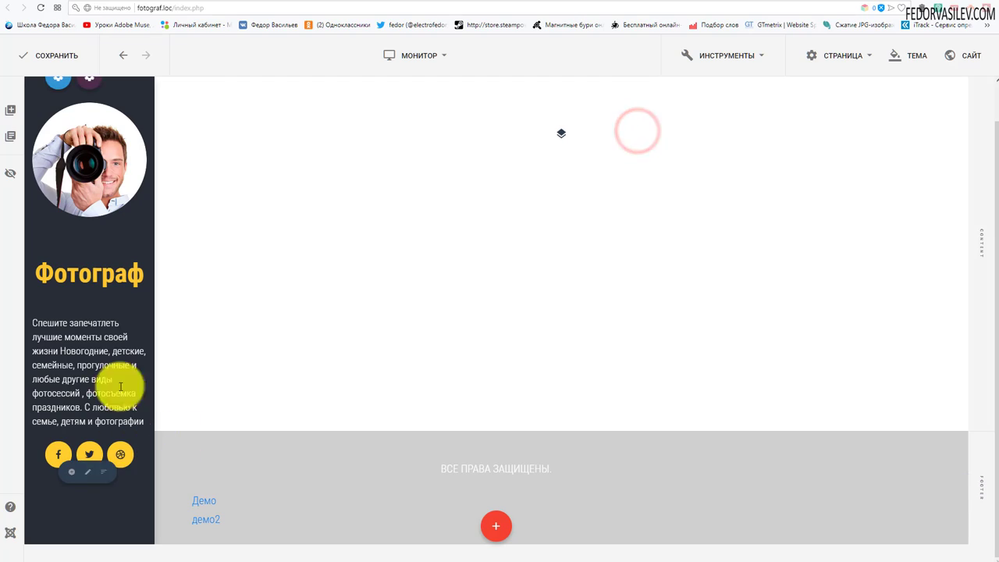
pyautogui.click(46, 55)
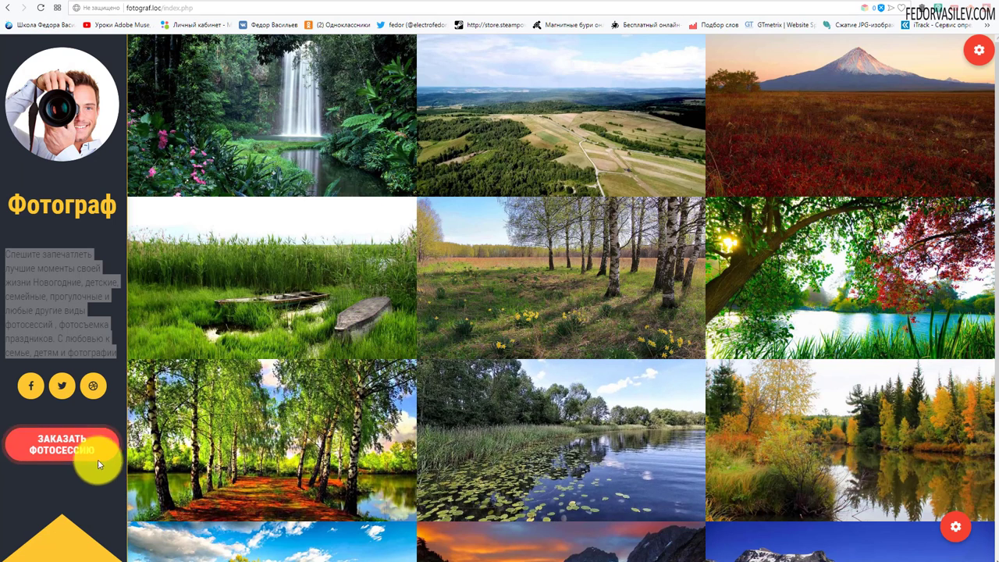
# Switch back to the page editor and add a one-column nested row below the social icons in the side header
pyautogui.click(829, 1)
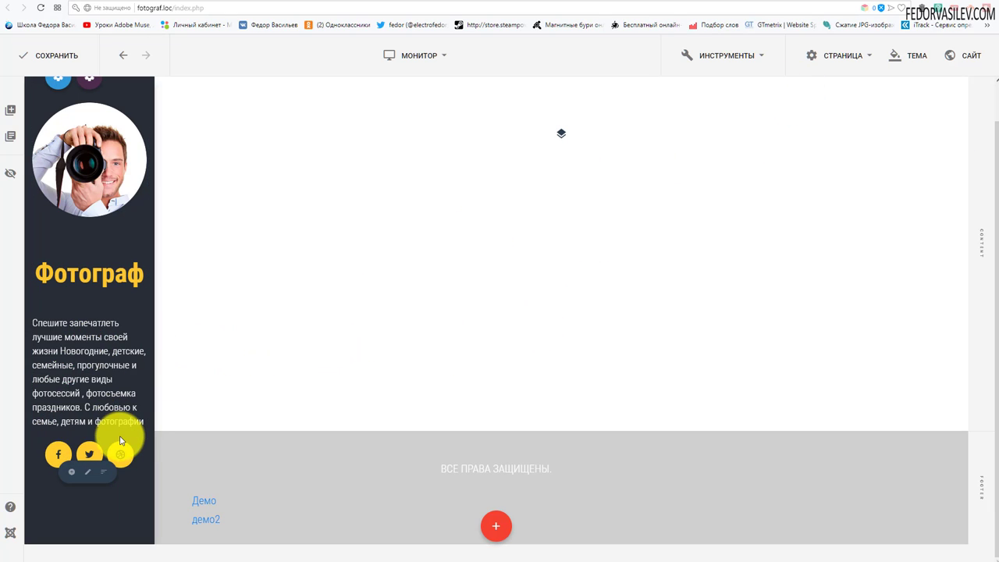
pyautogui.moveTo(96, 455)
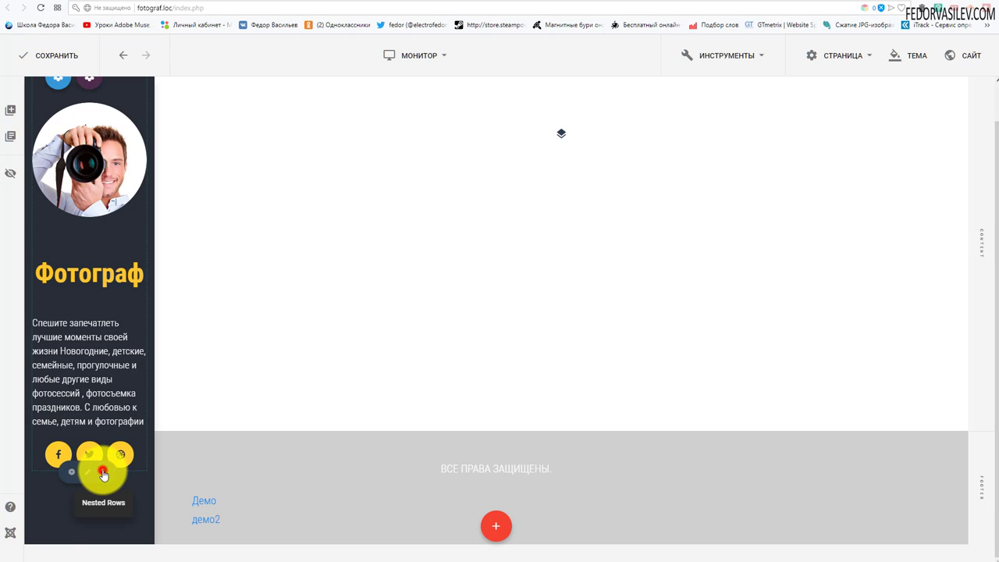
pyautogui.click(103, 474)
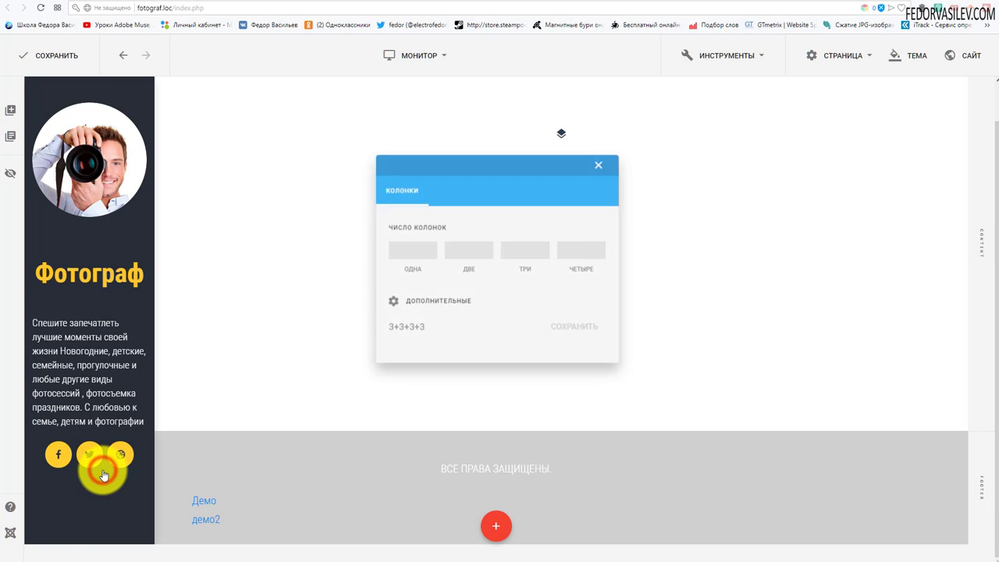
pyautogui.click(409, 250)
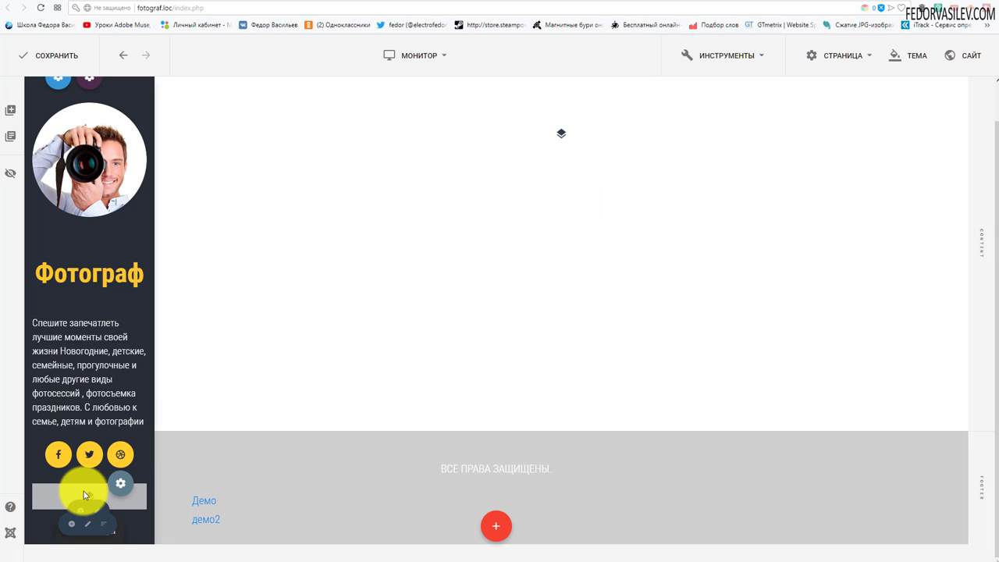
# Insert a popup section plugin («Всплывающая секция») into the new nested row below the social icons
pyautogui.moveTo(110, 463)
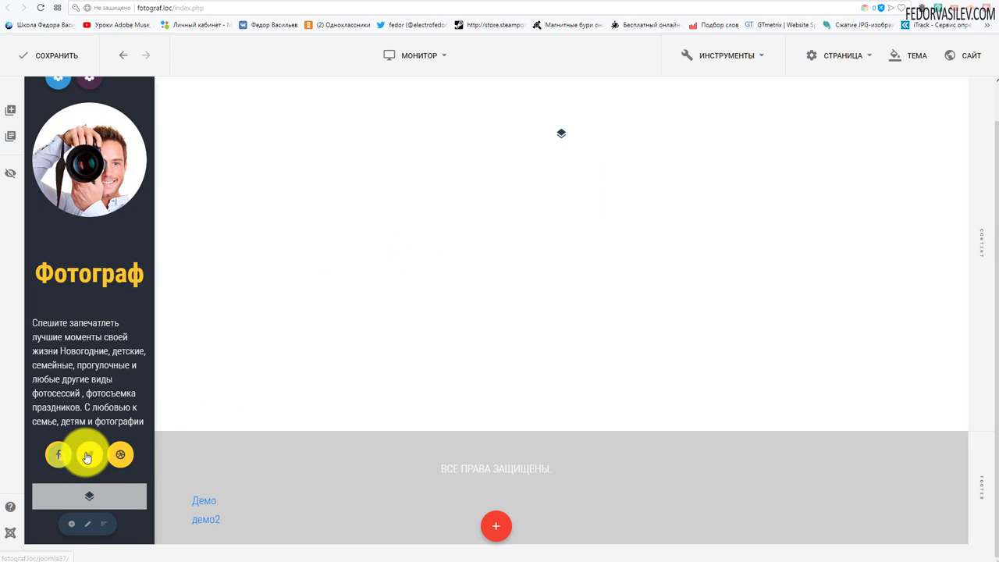
pyautogui.moveTo(79, 487)
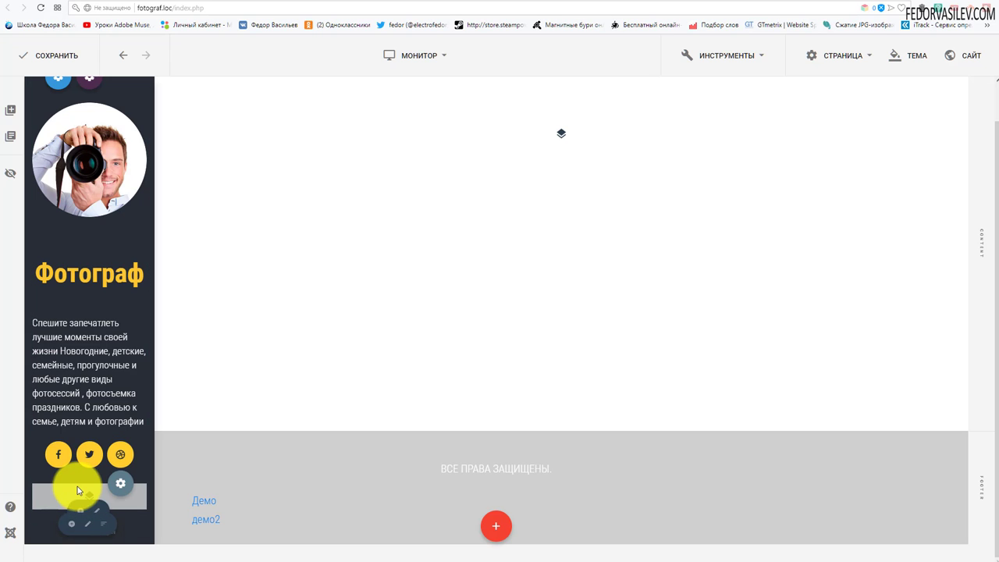
pyautogui.click(83, 512)
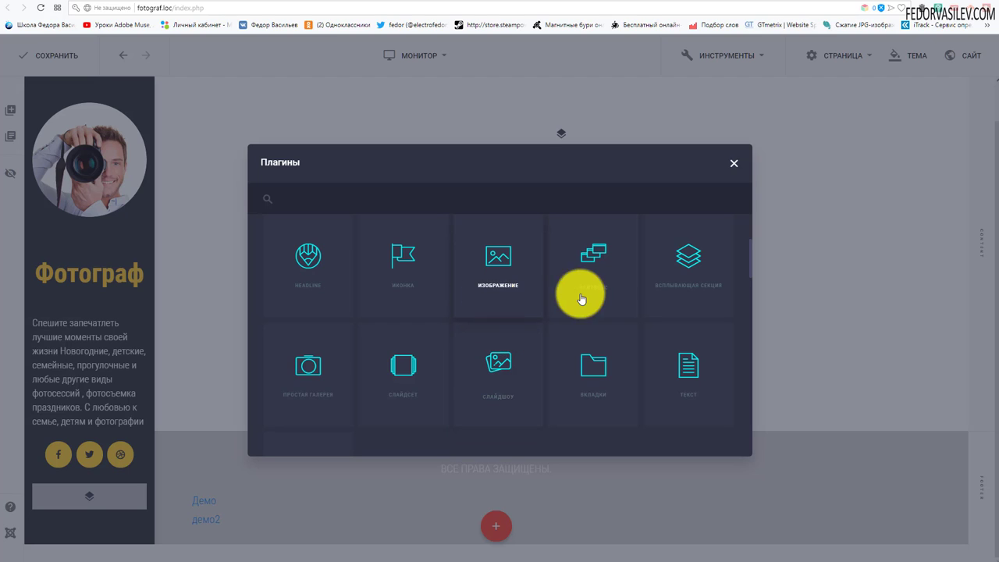
pyautogui.click(681, 269)
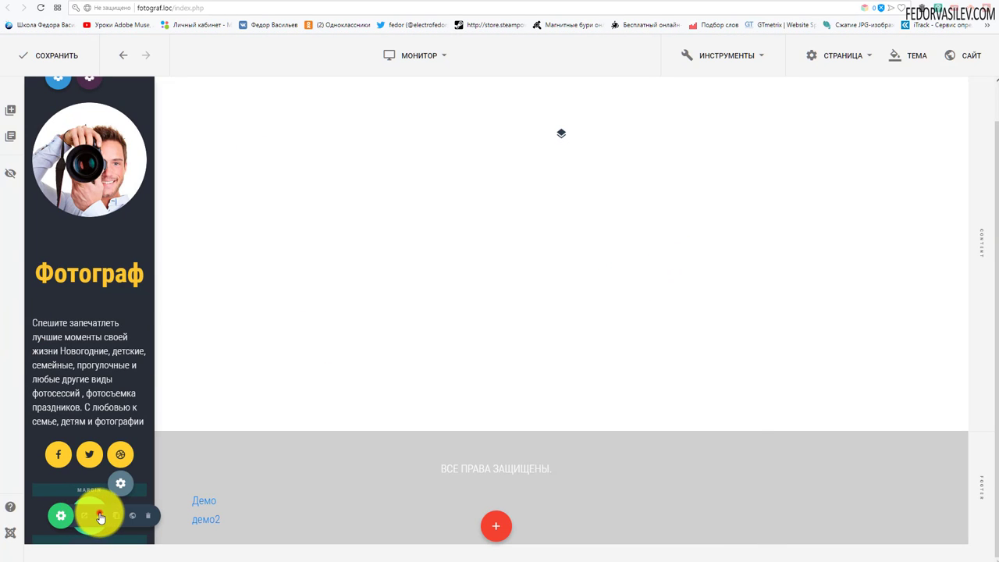
# Apply a red rounded button preset to the popup section's trigger in its basic settings
pyautogui.click(99, 518)
pyautogui.moveTo(781, 98); pyautogui.dragTo(390, 120)
pyautogui.scroll(-2, 457, 228)
pyautogui.scroll(-1, 456, 228)
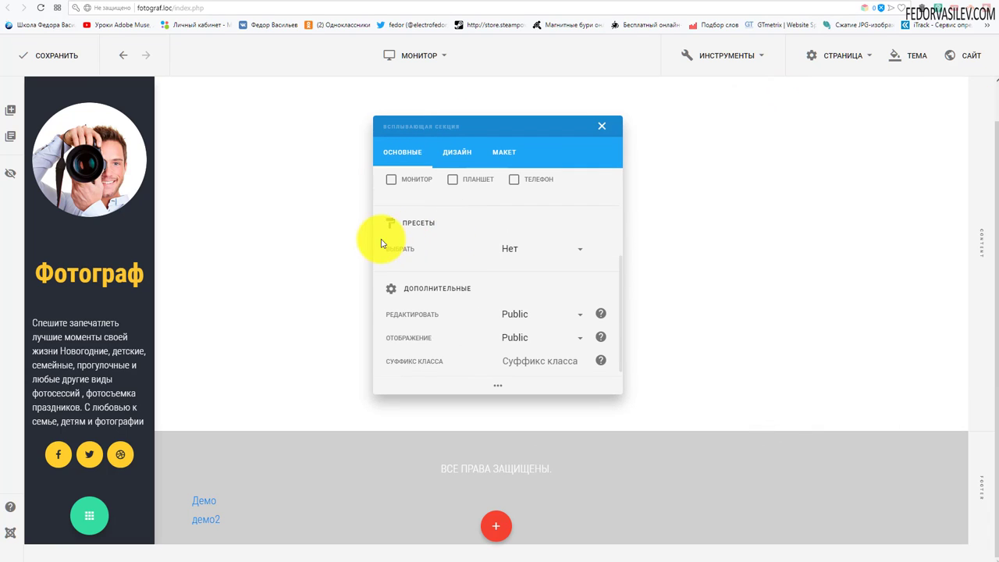
pyautogui.click(513, 249)
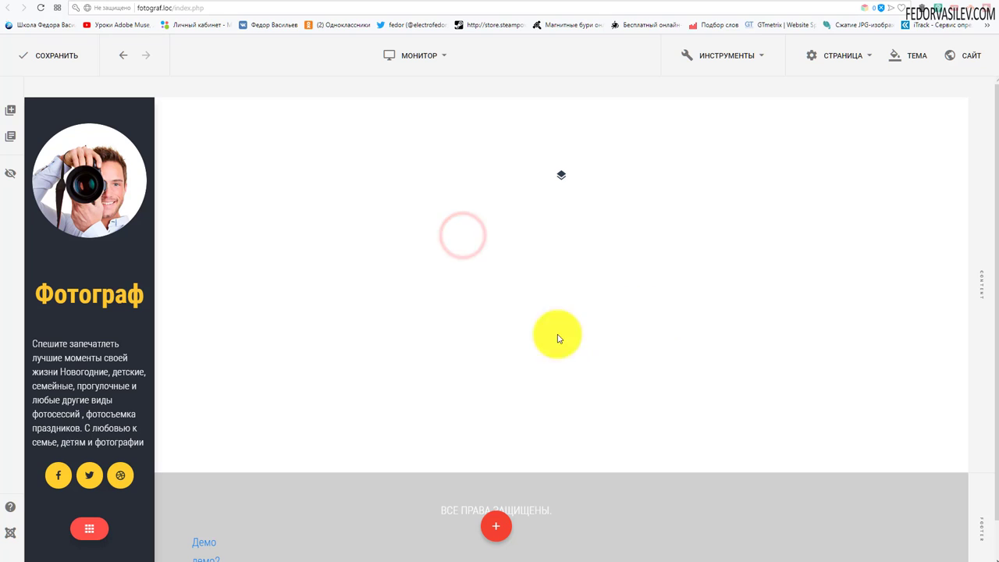
# Remove the apps icon from the popup section's button and label it «ЗАКАЗАТЬ ФОТОСЕССИЮ»
pyautogui.moveTo(90, 534)
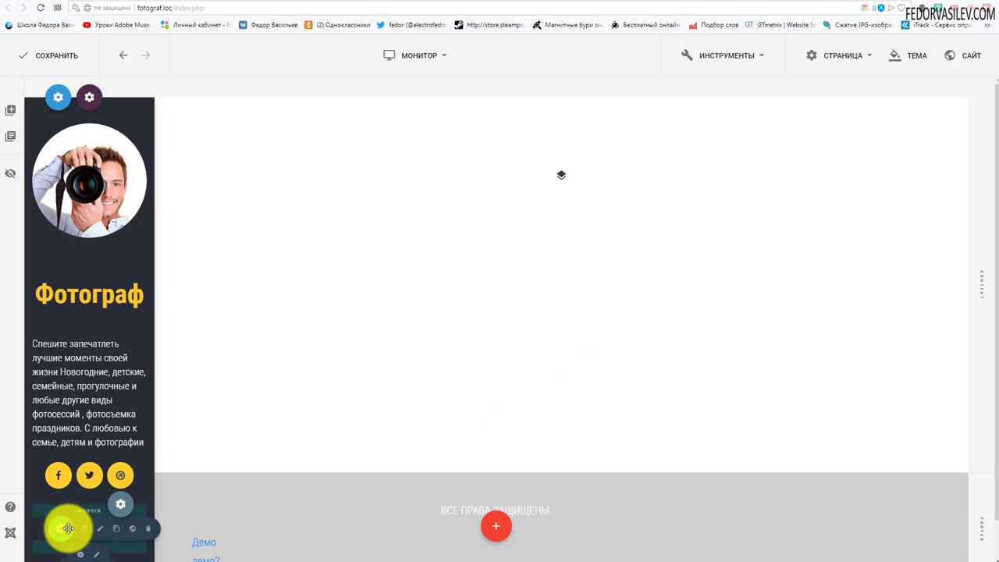
pyautogui.click(99, 533)
pyautogui.scroll(5, 613, 208)
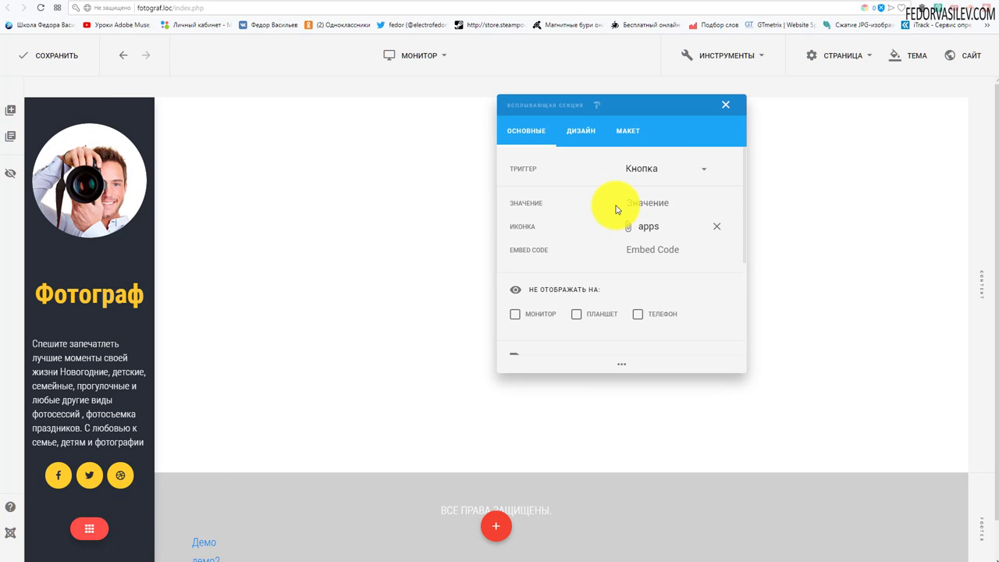
pyautogui.click(716, 225)
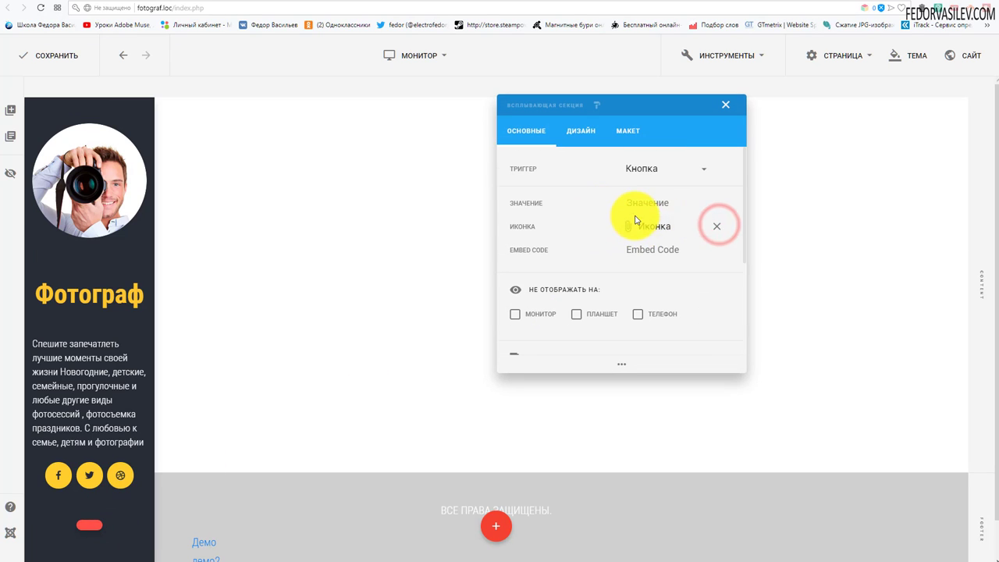
pyautogui.scroll(-2, 636, 220)
pyautogui.scroll(2, 630, 161)
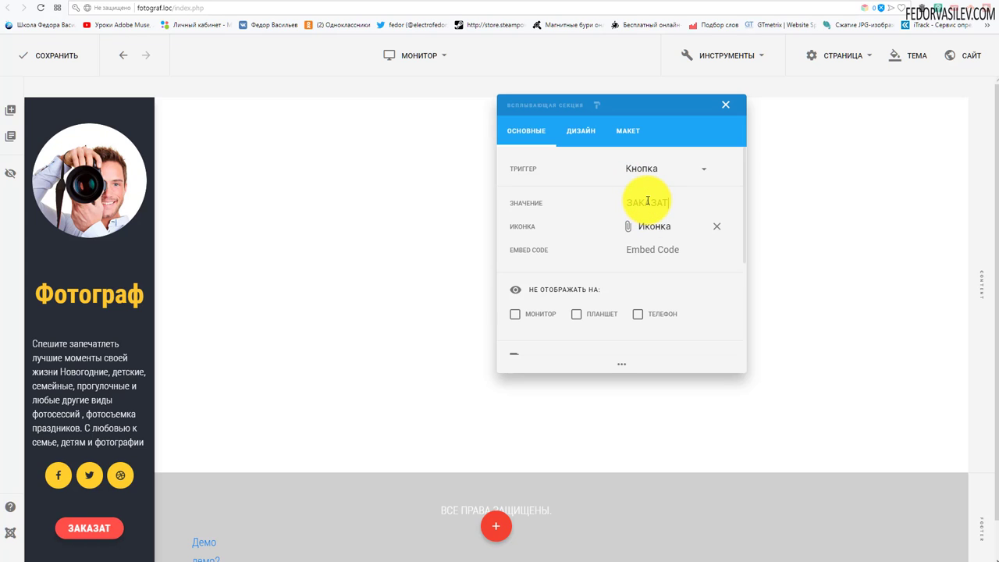
pyautogui.write('ФОТОСЕССИЮ')
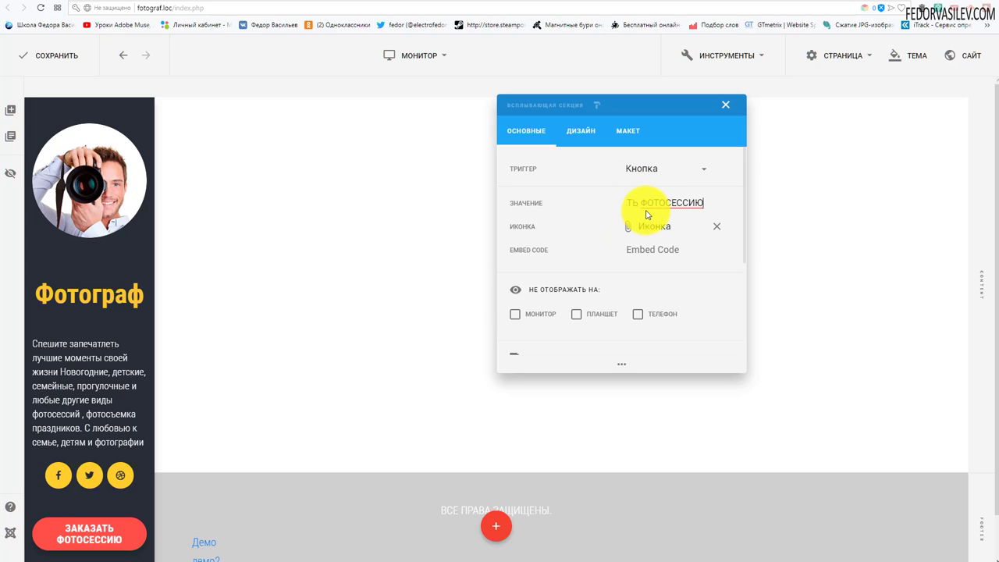
# Check the empty popup panel that the «ЗАКАЗАТЬ ФОТОСЕССИЮ» button opens, close it and save the page
pyautogui.click(89, 536)
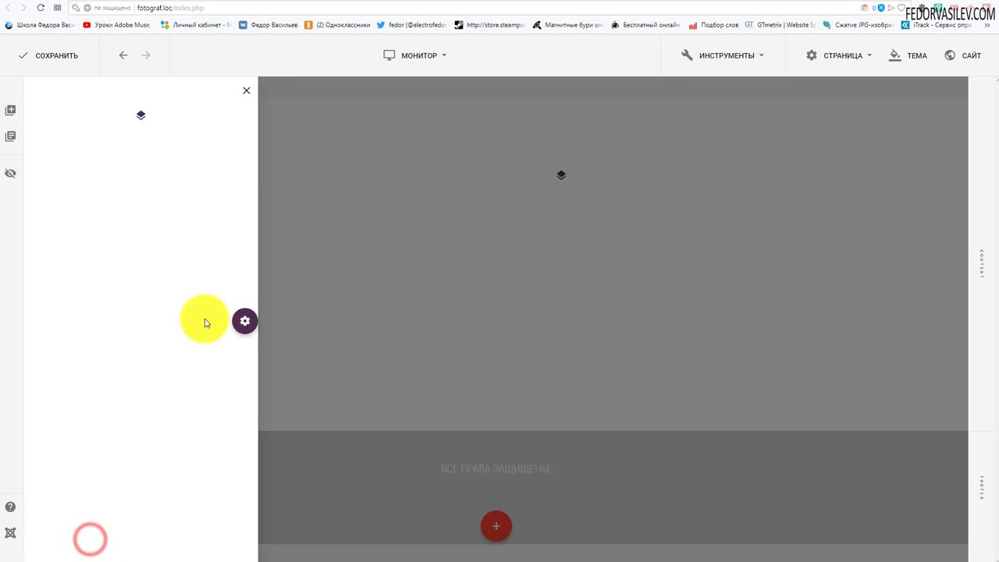
pyautogui.click(246, 92)
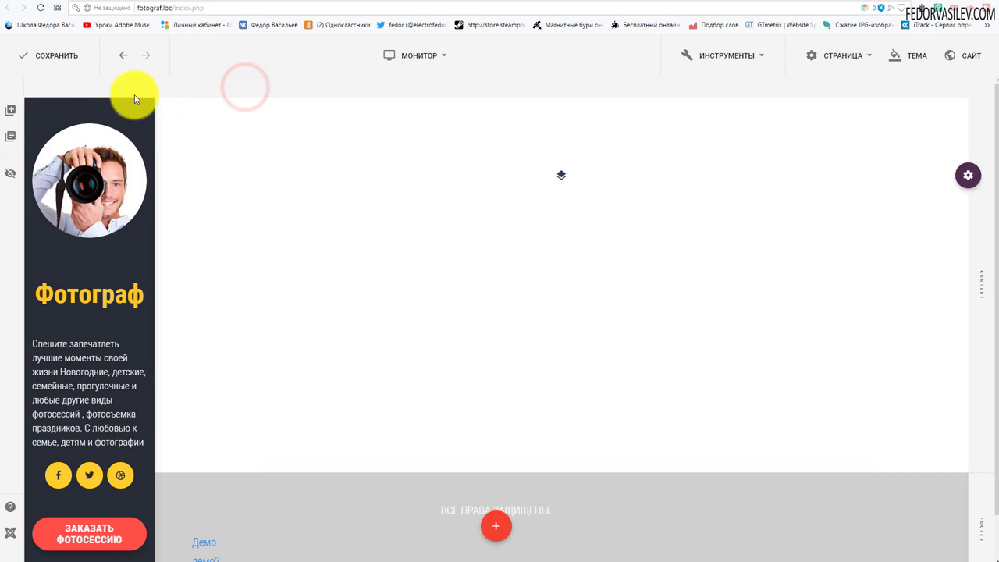
pyautogui.click(53, 56)
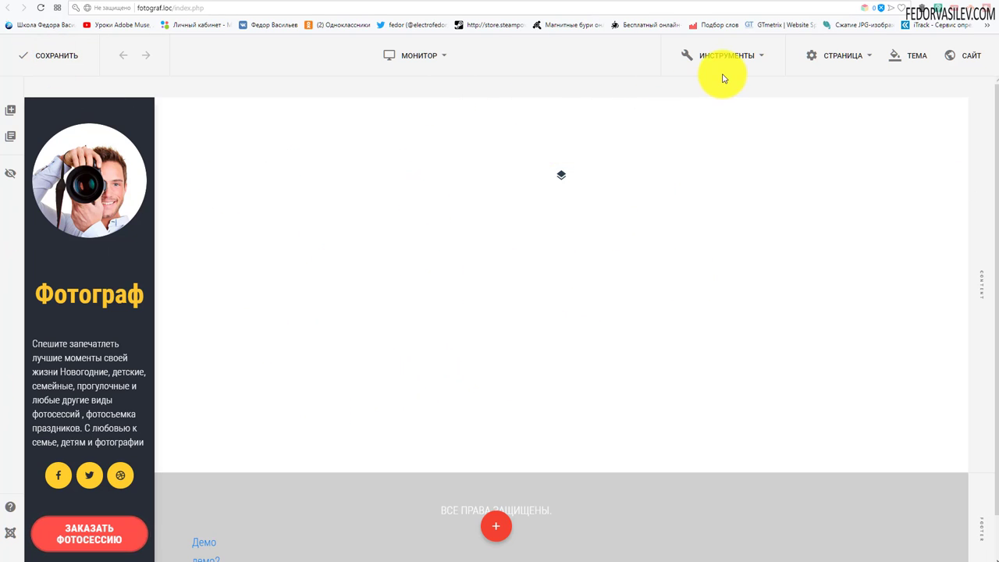
# Link the page to Main Menu as a root menu item (Корневой пункт меню) titled демо3
pyautogui.click(831, 57)
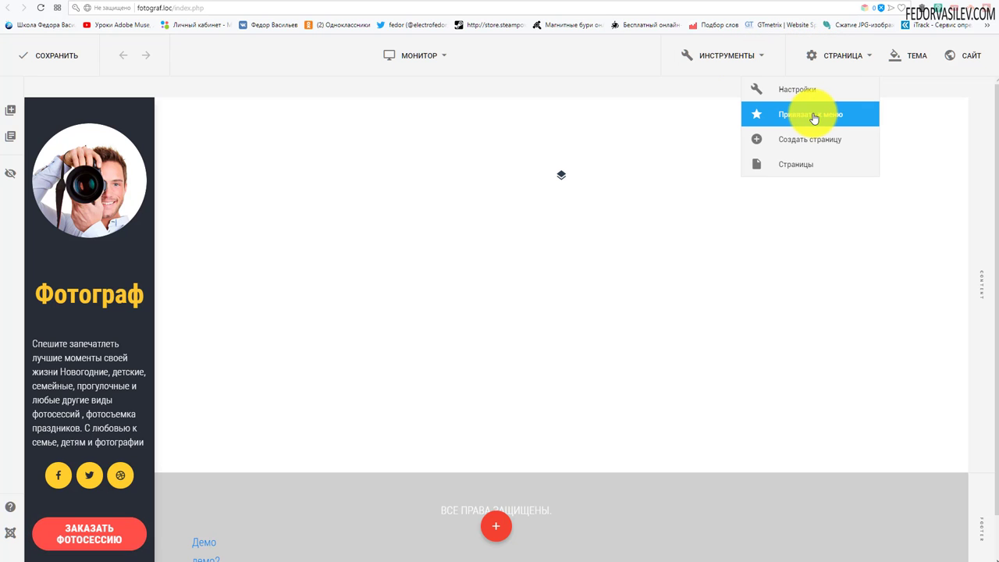
pyautogui.click(805, 118)
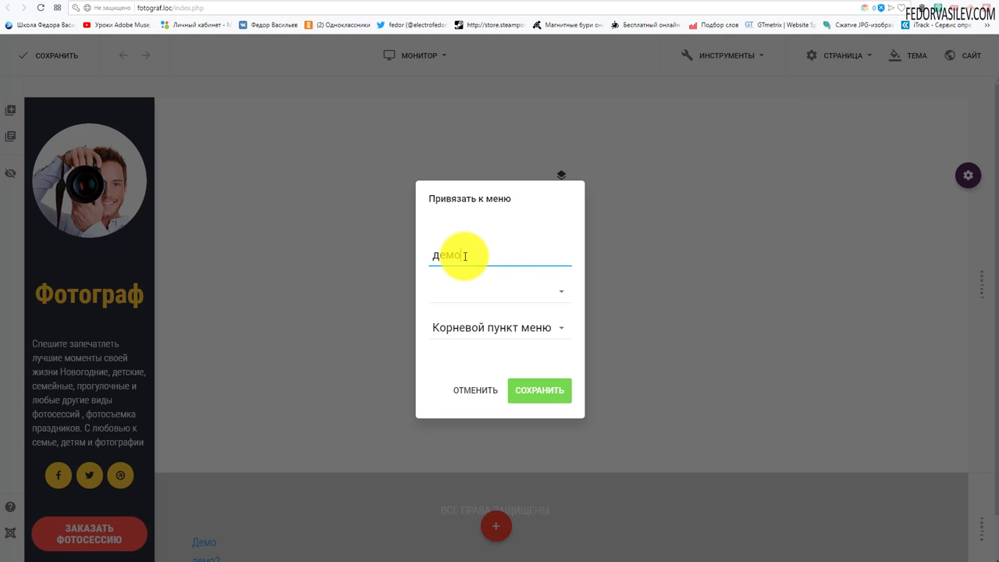
pyautogui.write('демо3')
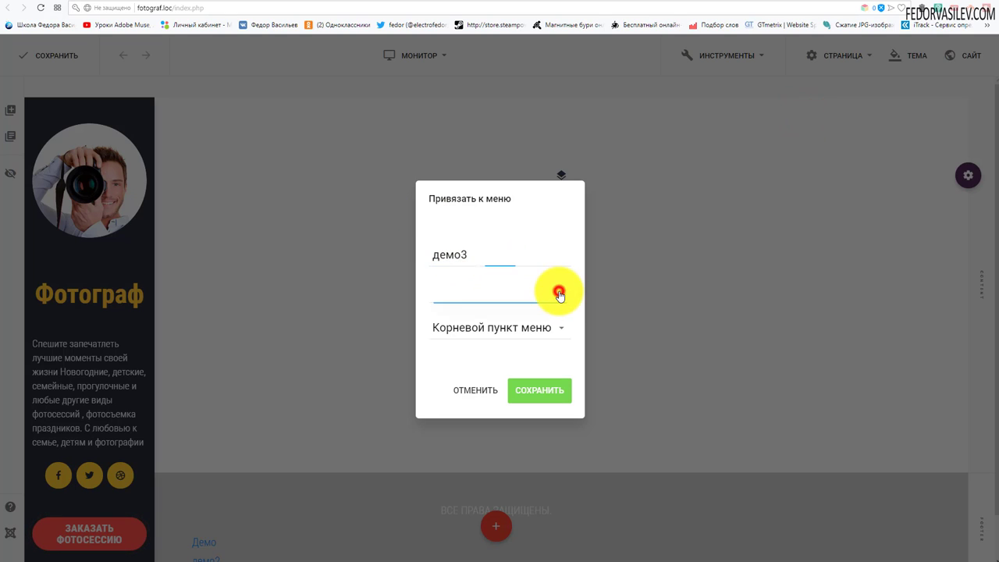
pyautogui.click(560, 294)
pyautogui.click(445, 318)
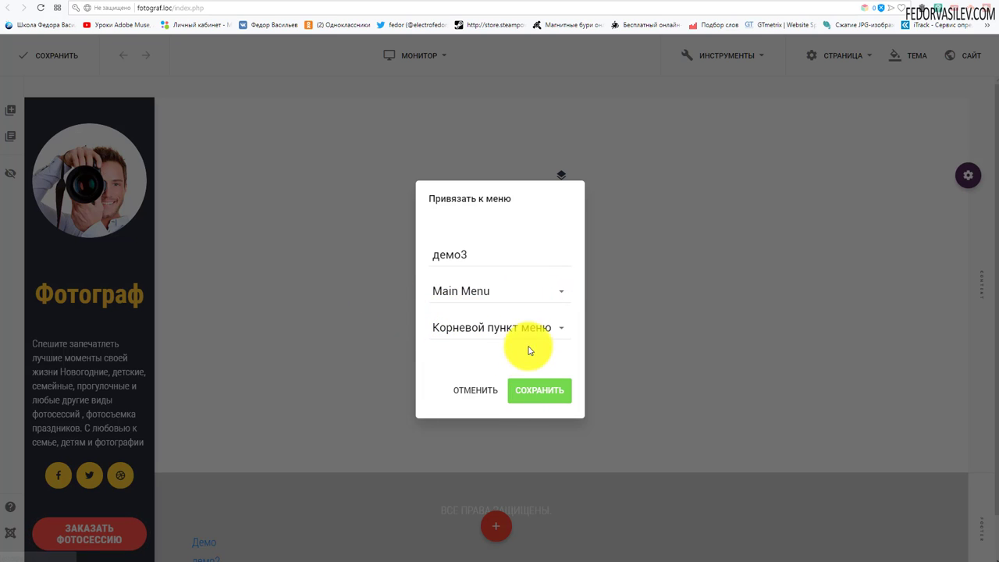
pyautogui.click(533, 395)
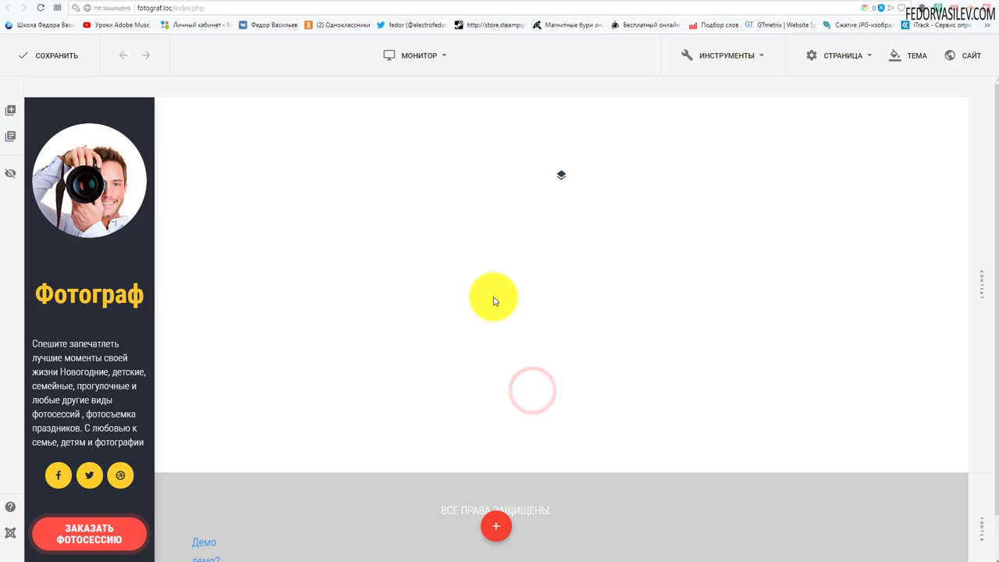
# Look up the site's menu in the Joomla administrator and open the demo3 page from the published site's footer menu
pyautogui.click(820, 6)
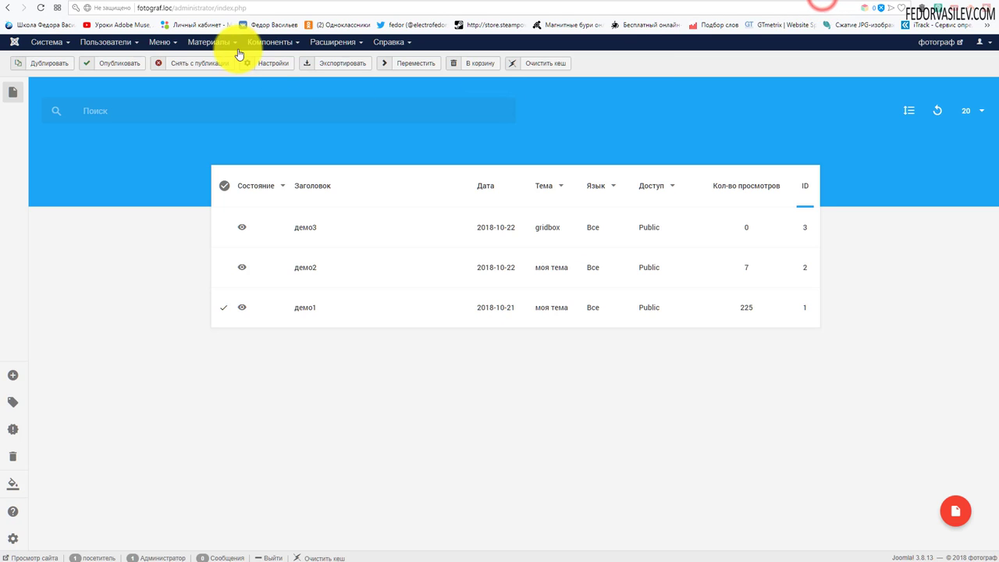
pyautogui.click(158, 43)
pyautogui.click(169, 114)
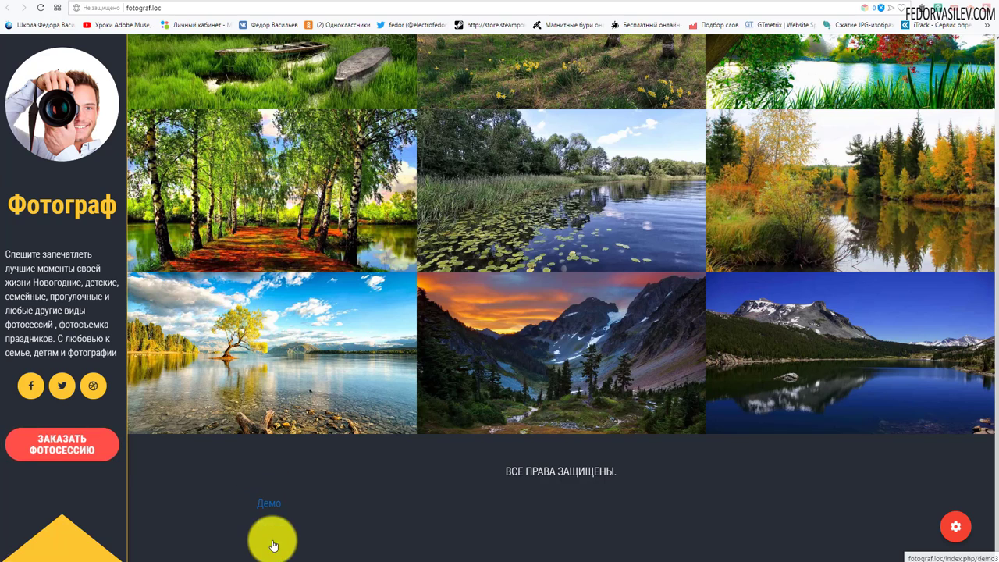
pyautogui.click(269, 549)
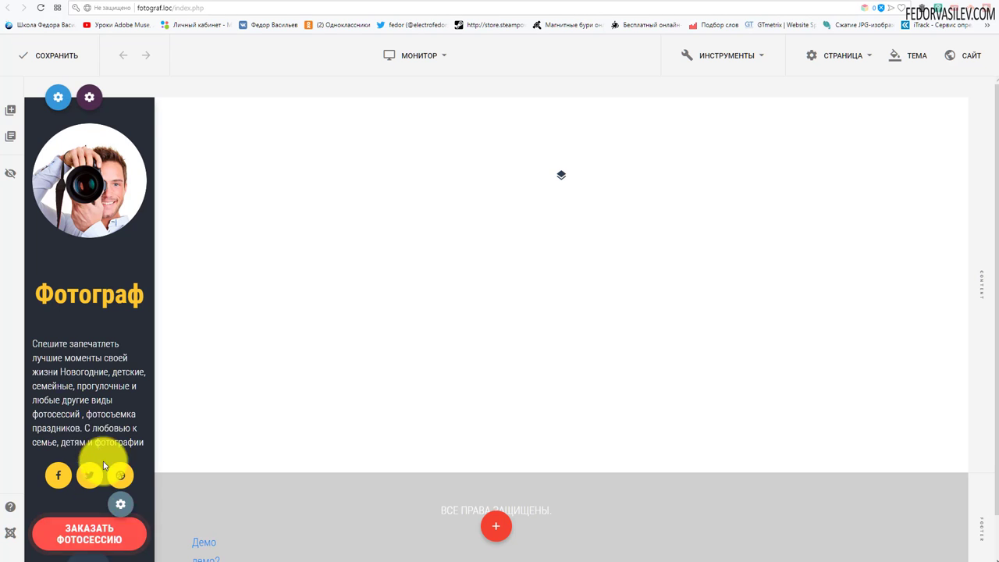
# Open the settings of the nested column holding the «ЗАКАЗАТЬ ФОТОСЕССИЮ» button at its animation options
pyautogui.scroll(-1, 101, 508)
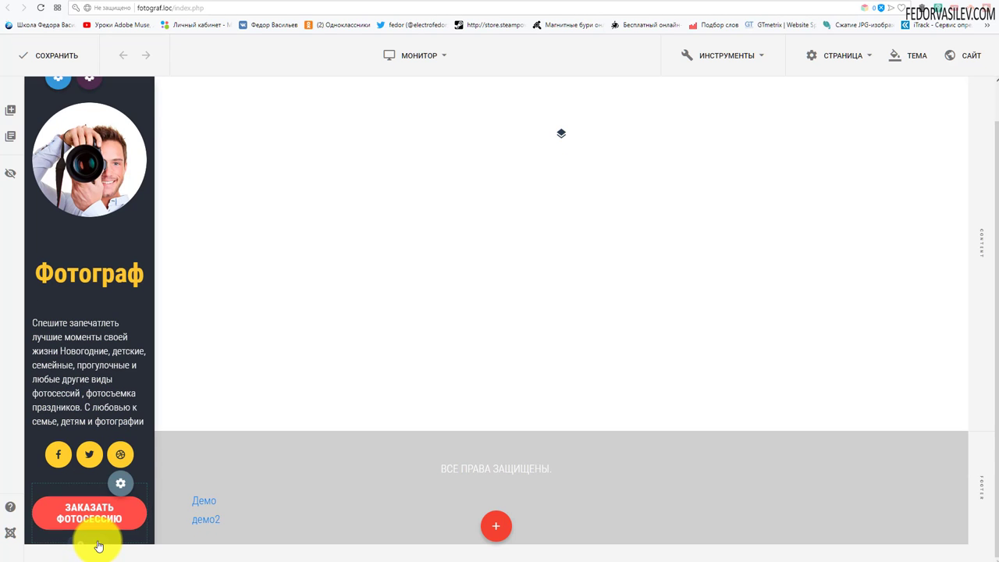
pyautogui.click(99, 544)
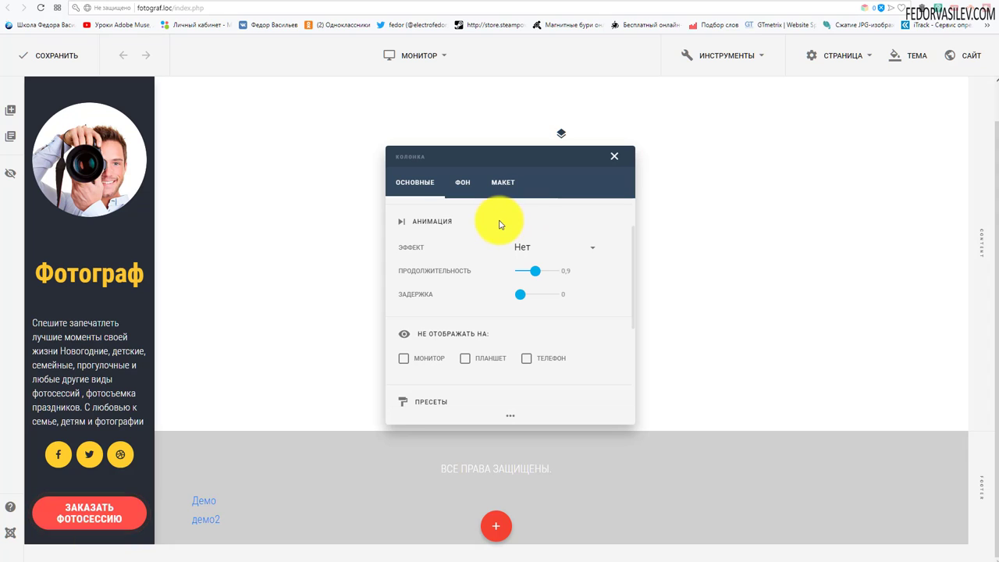
pyautogui.moveTo(477, 157); pyautogui.dragTo(415, 133)
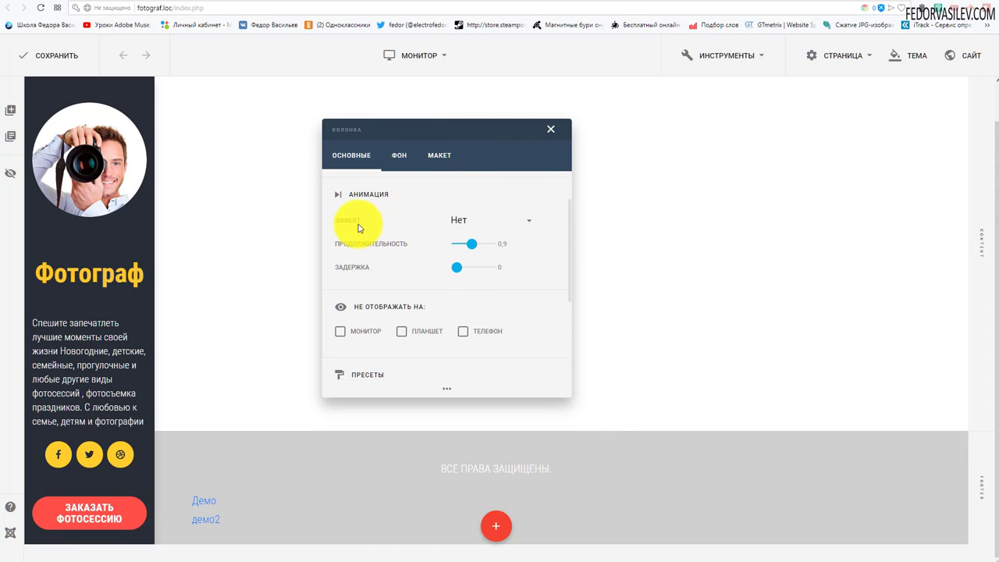
pyautogui.scroll(1, 367, 210)
pyautogui.scroll(-2, 381, 227)
pyautogui.scroll(1, 382, 227)
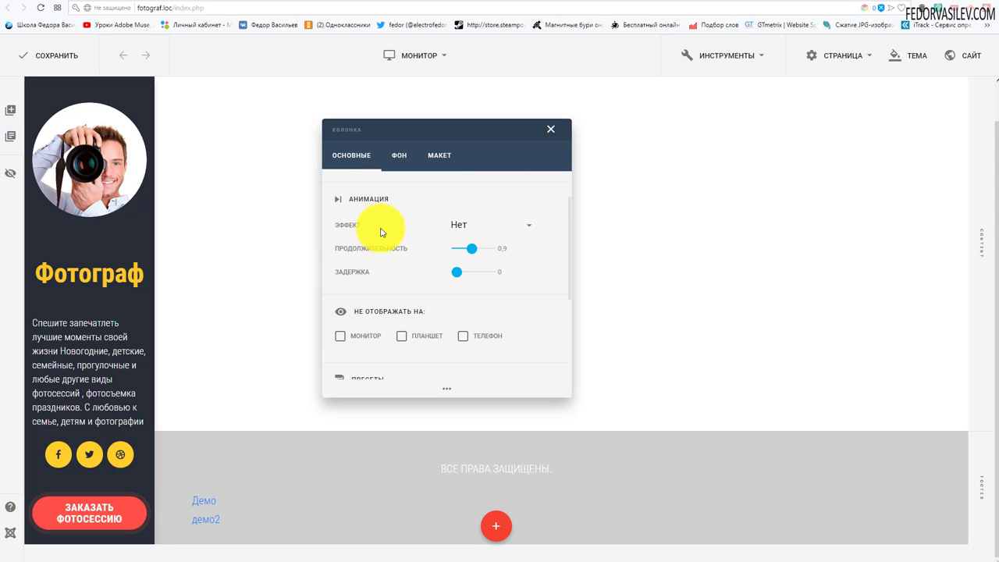
# Try the Bounce In and Bounce In Bottom animation effects on the button's column
pyautogui.click(455, 233)
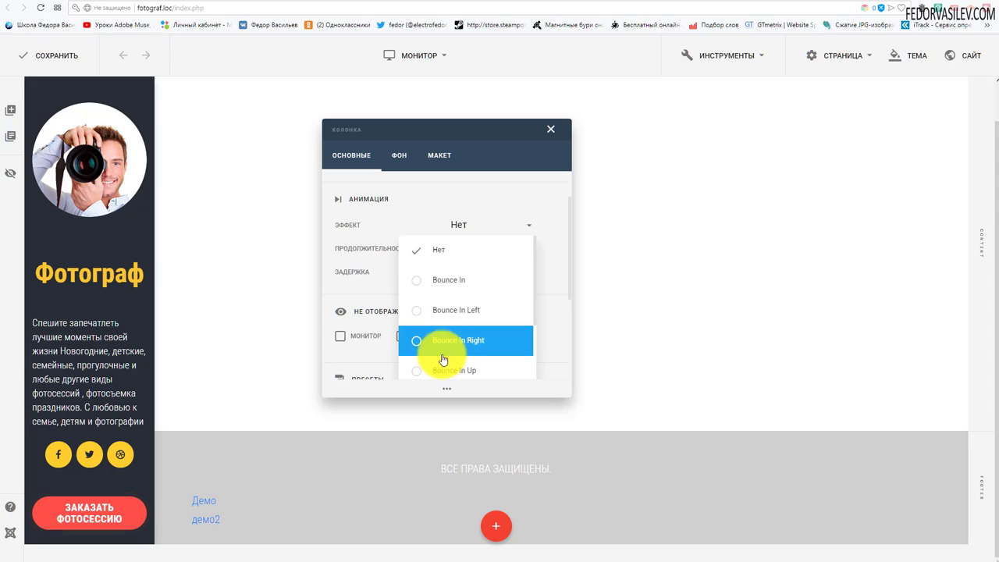
pyautogui.click(450, 283)
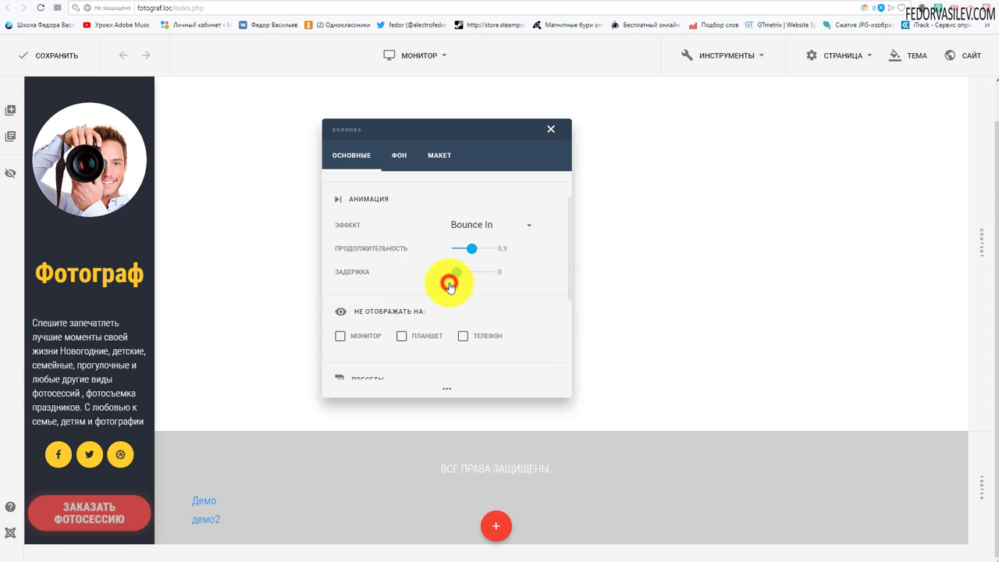
pyautogui.click(458, 225)
pyautogui.scroll(-2, 457, 226)
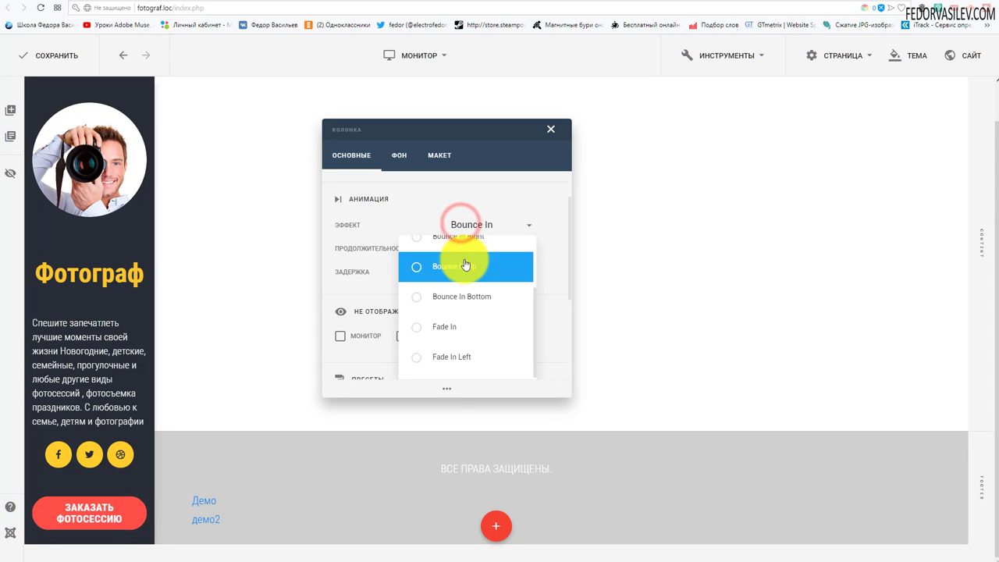
pyautogui.click(449, 301)
# Set the button column's animation effect to Bounce In Up
pyautogui.click(471, 229)
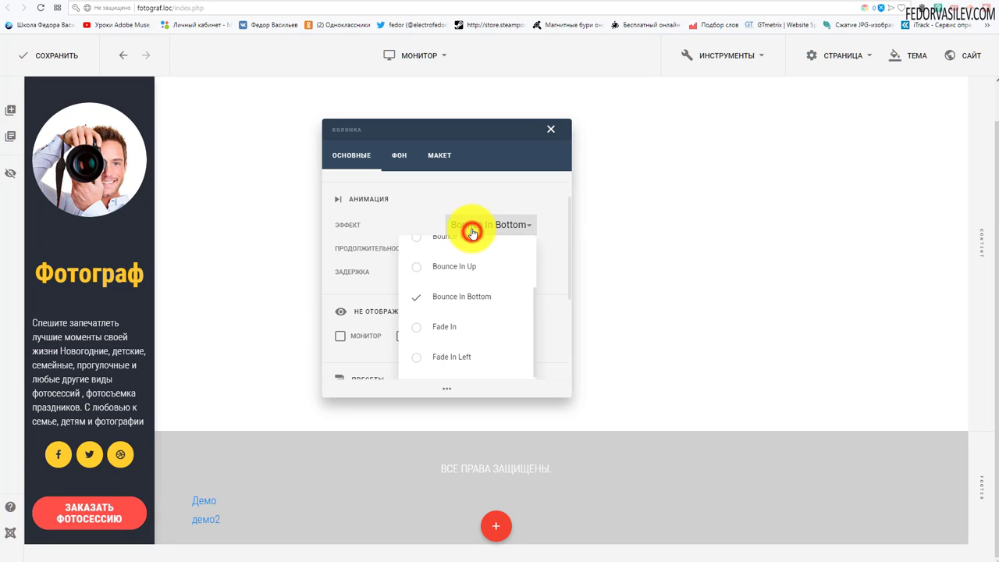
pyautogui.click(459, 267)
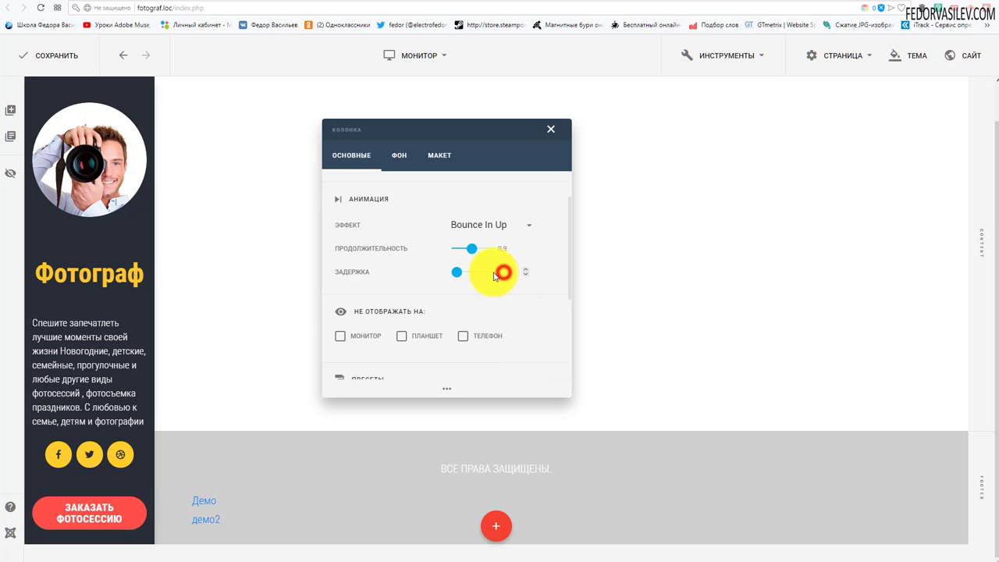
# Set the button column's animation delay to 2 and save the page
pyautogui.write('2')
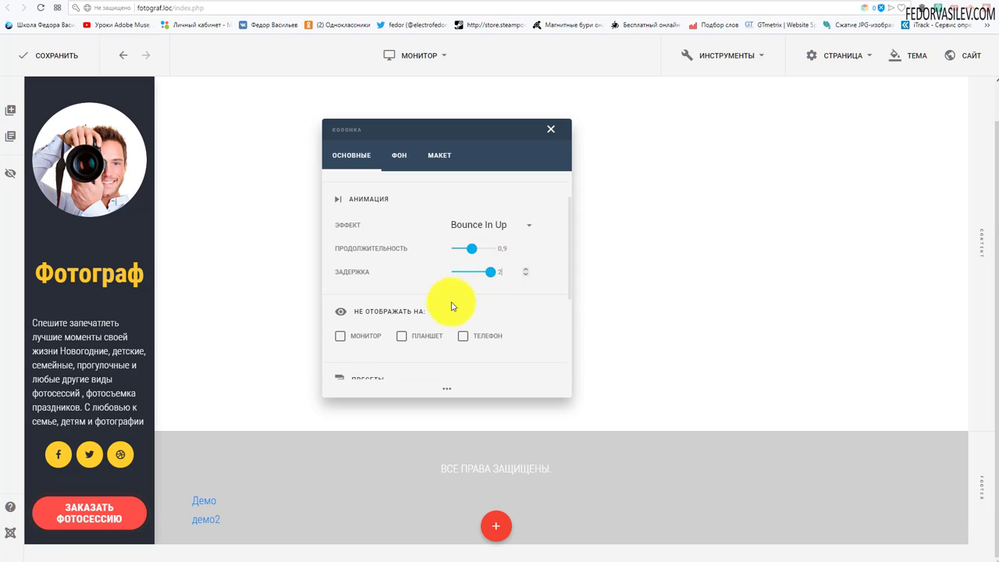
pyautogui.click(414, 270)
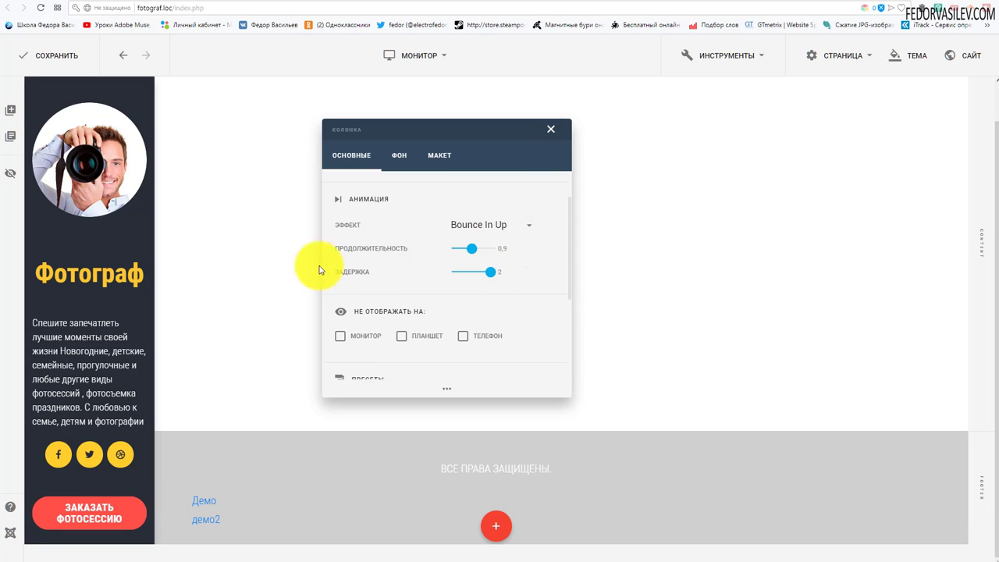
pyautogui.click(67, 50)
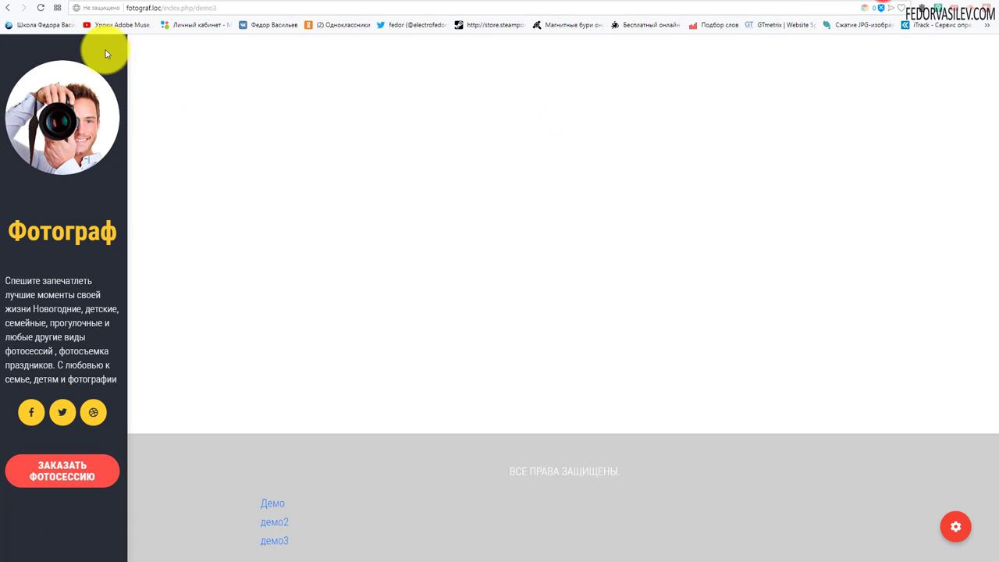
# Reload the published demo3 page, check the «ЗАКАЗАТЬ ФОТОСЕССИЮ» button's animation and popup, and return to the page editor
pyautogui.click(44, 8)
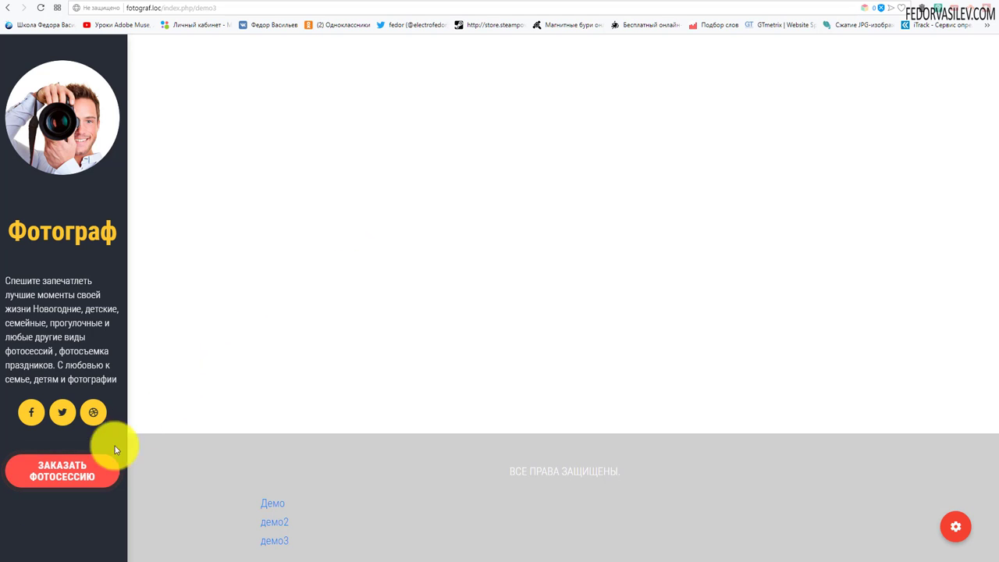
pyautogui.click(80, 475)
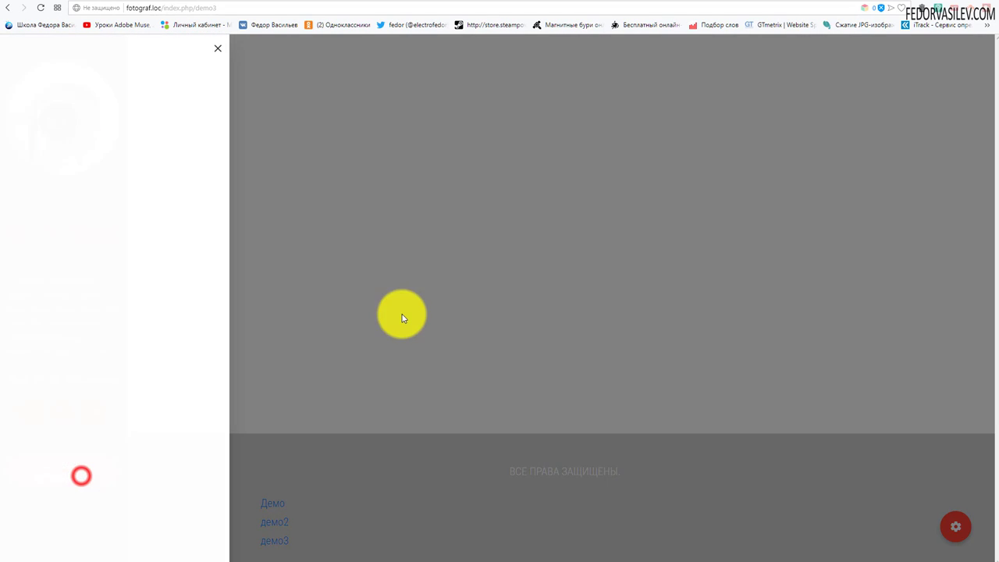
pyautogui.click(220, 49)
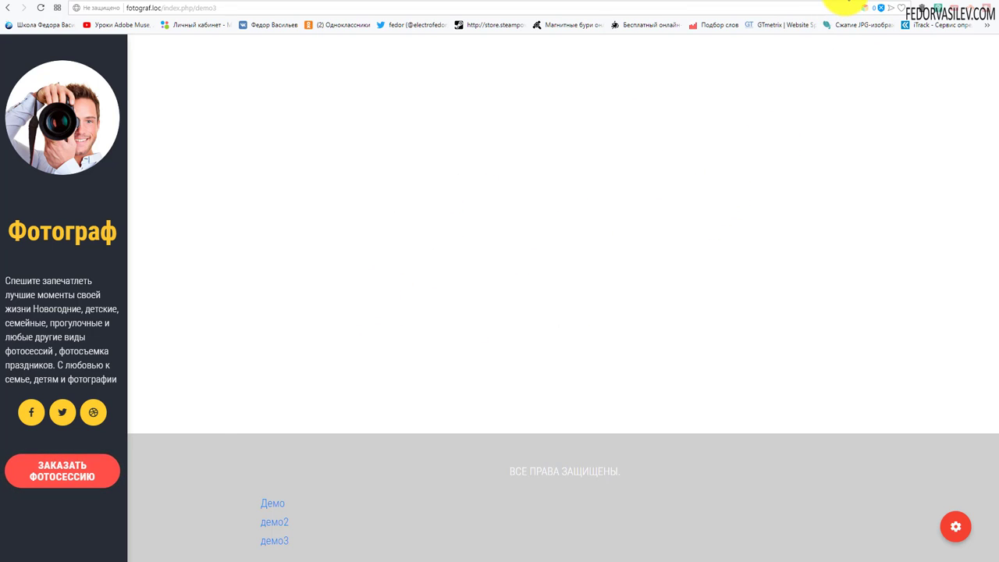
pyautogui.click(848, 5)
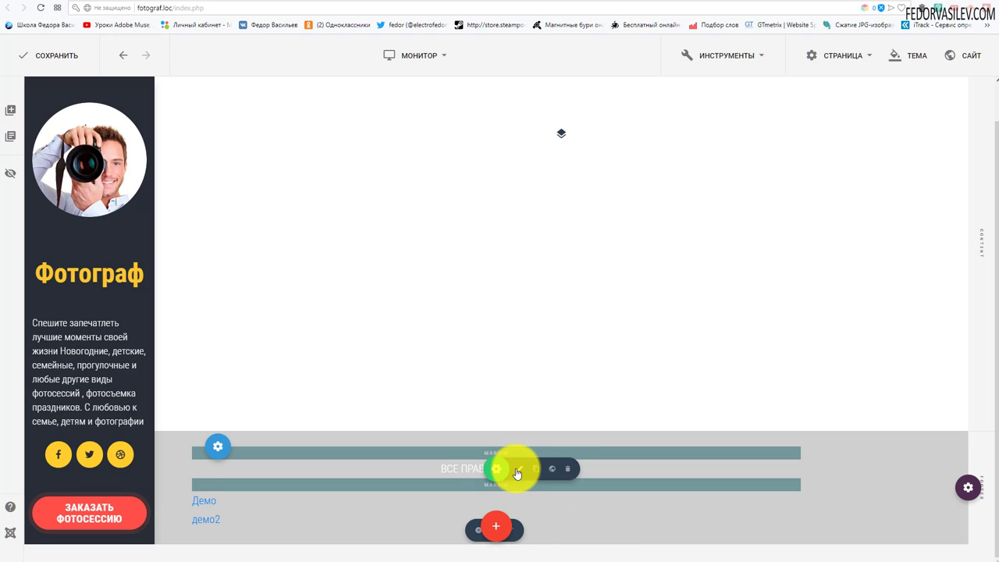
pyautogui.click(516, 470)
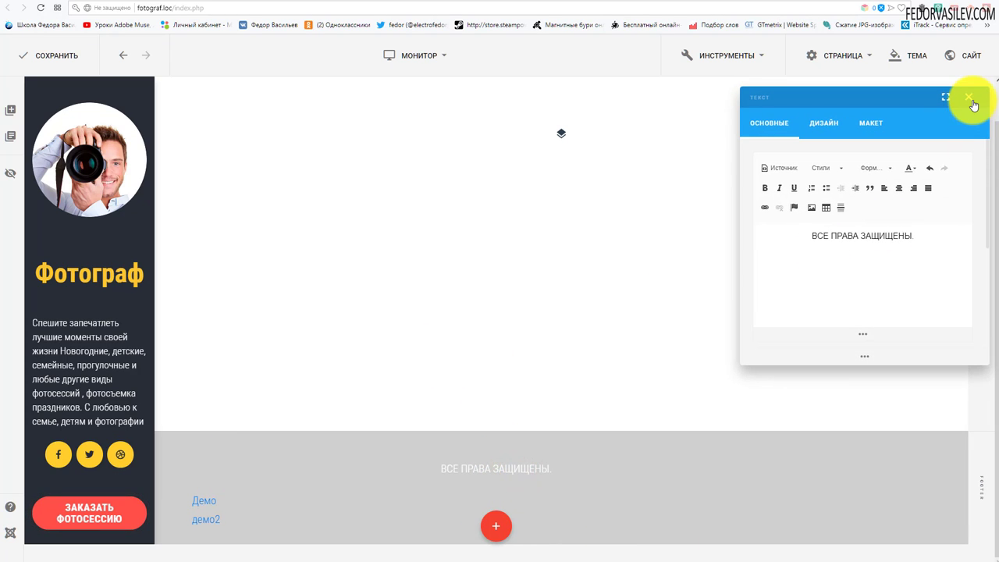
pyautogui.click(973, 100)
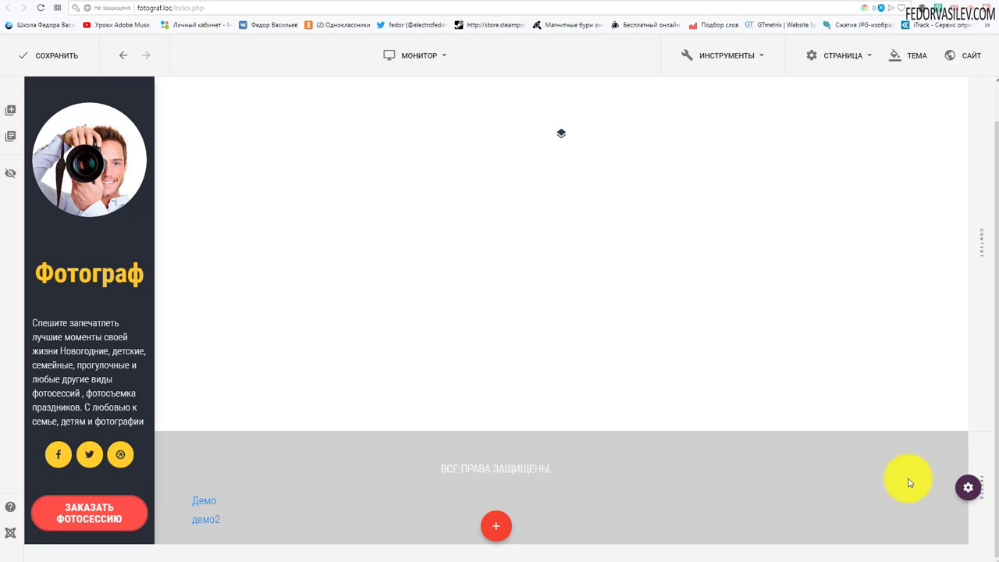
pyautogui.click(948, 489)
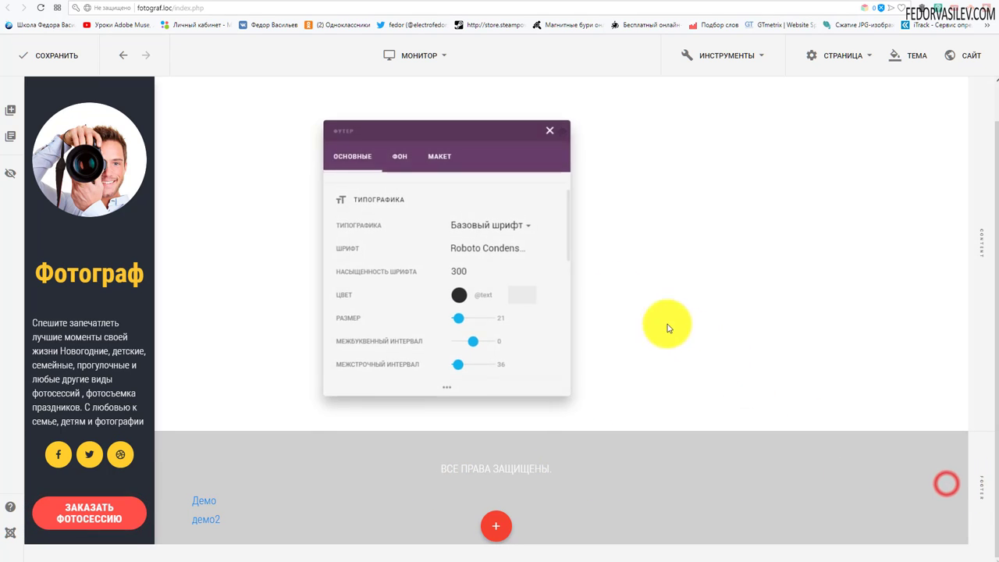
pyautogui.click(391, 145)
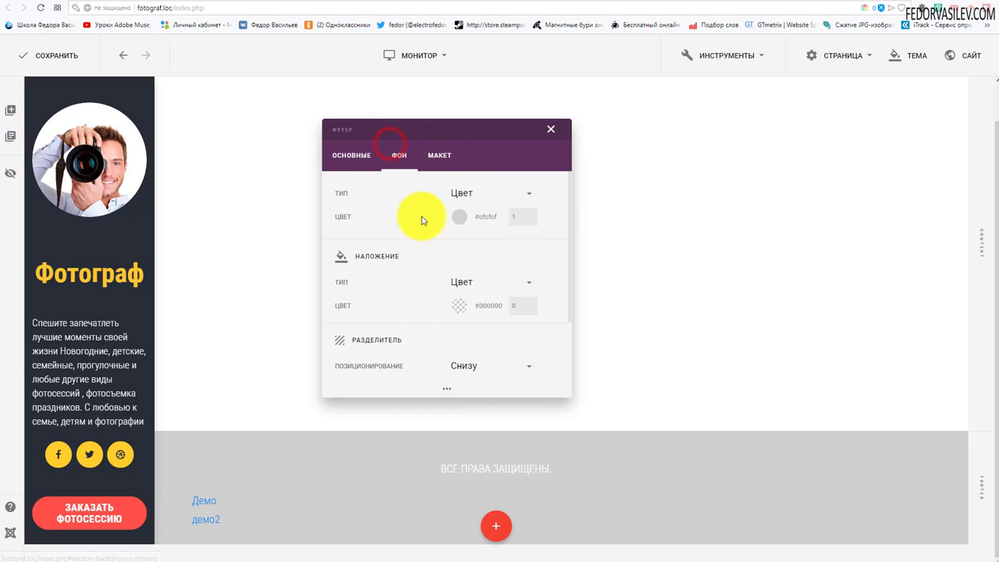
pyautogui.click(459, 193)
pyautogui.click(478, 156)
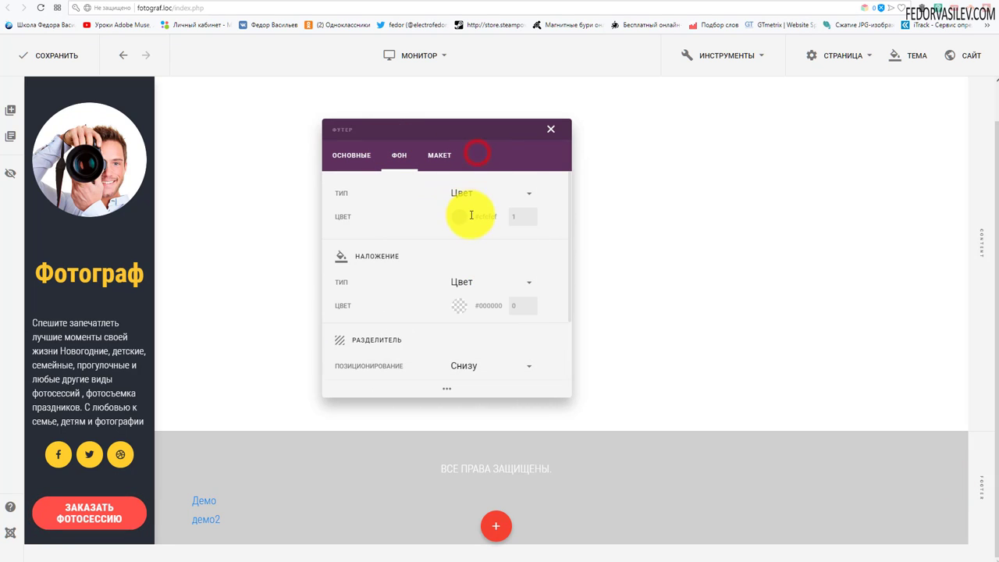
pyautogui.click(463, 221)
pyautogui.click(351, 140)
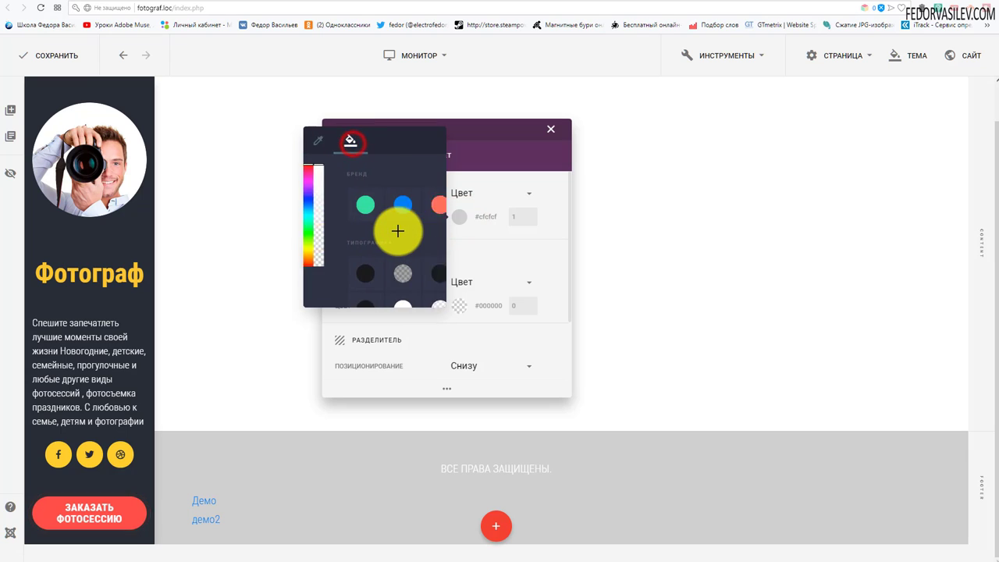
pyautogui.scroll(-5, 398, 231)
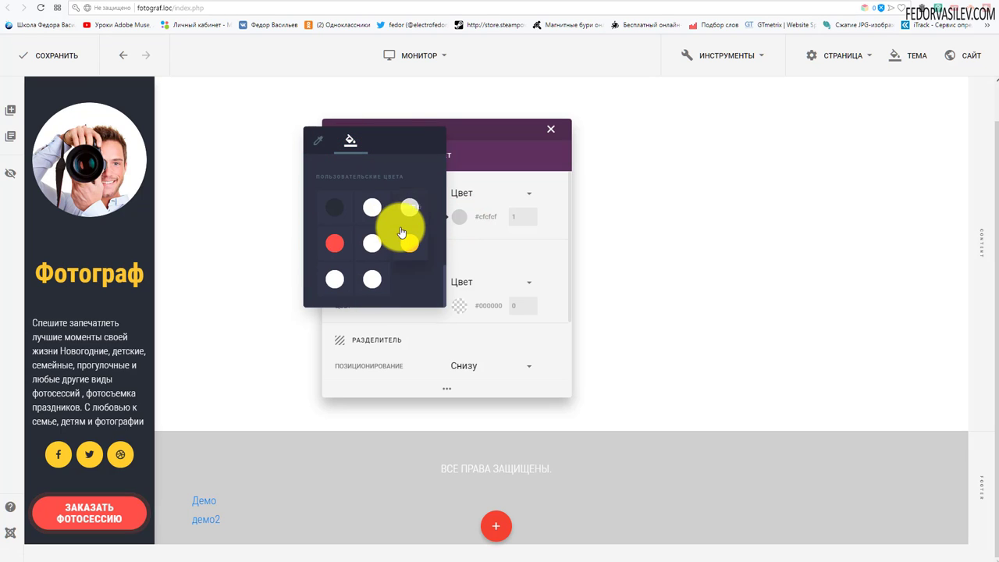
pyautogui.click(340, 208)
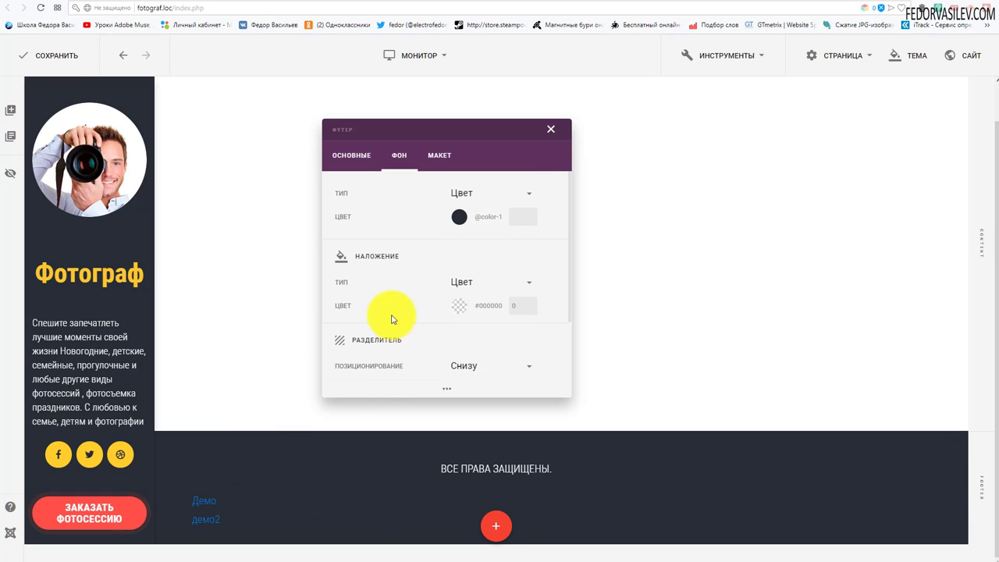
pyautogui.click(549, 132)
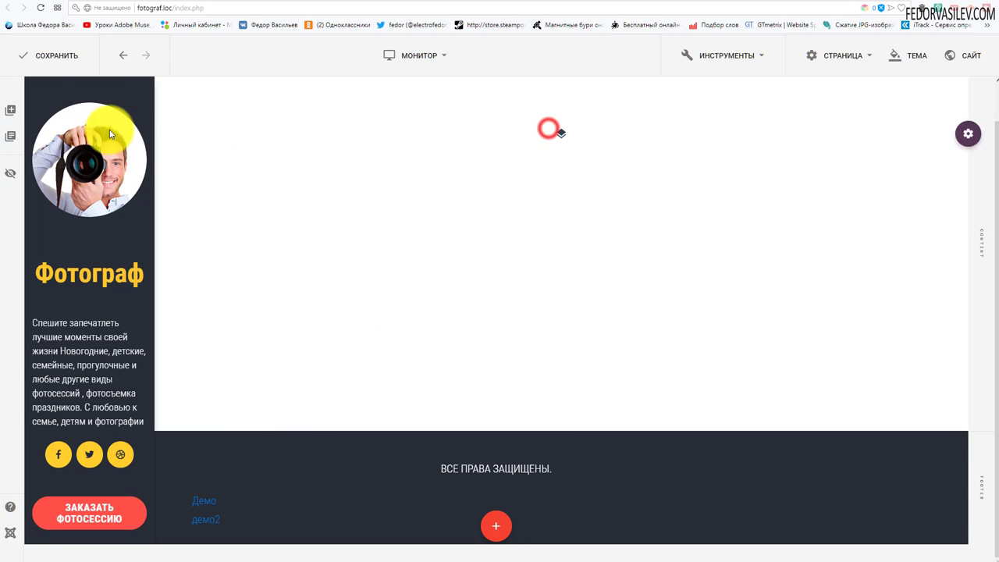
pyautogui.click(56, 55)
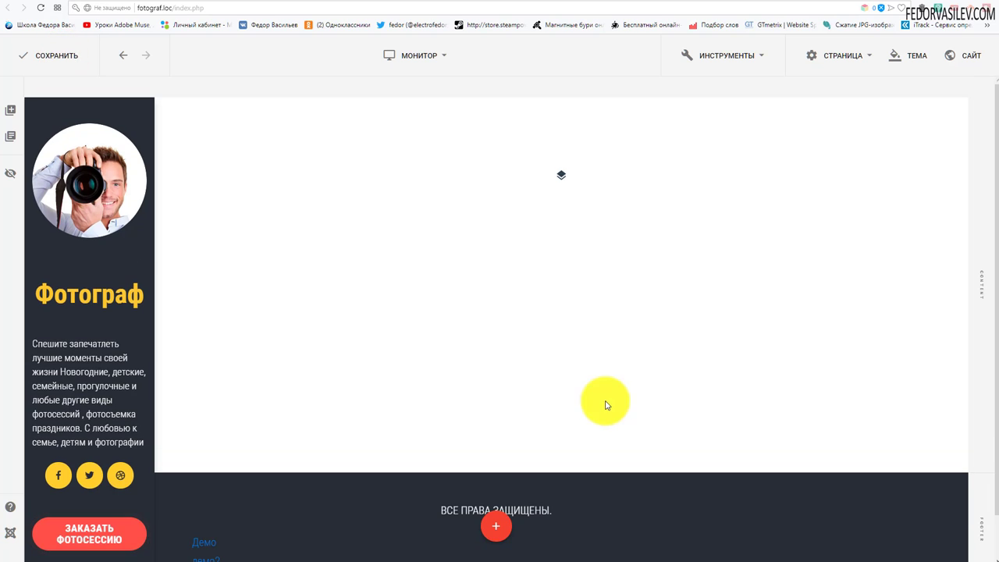
# Switch to the Joomla administrator and open the демо1 category of галерея1 in the Gallery component
pyautogui.click(829, 2)
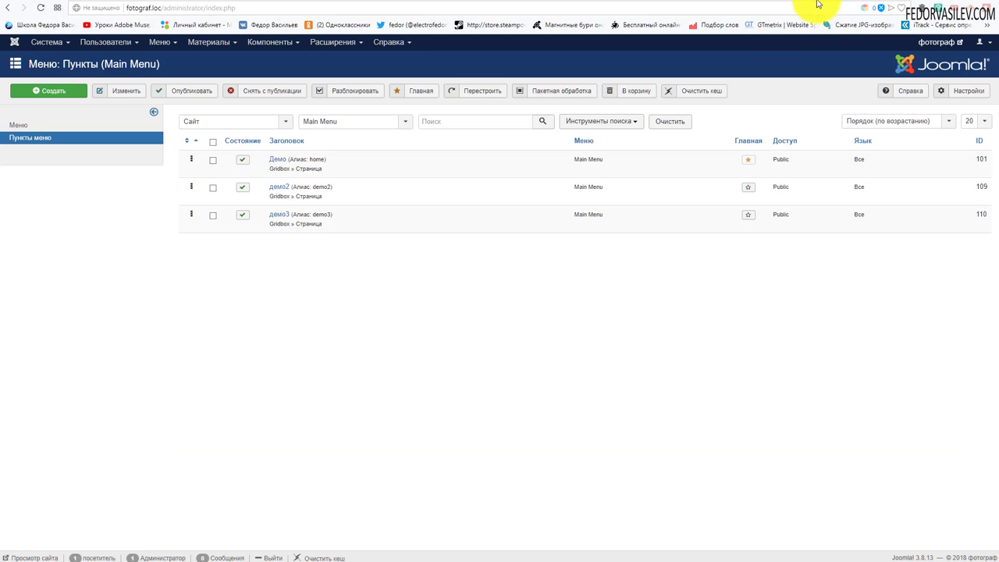
pyautogui.click(270, 45)
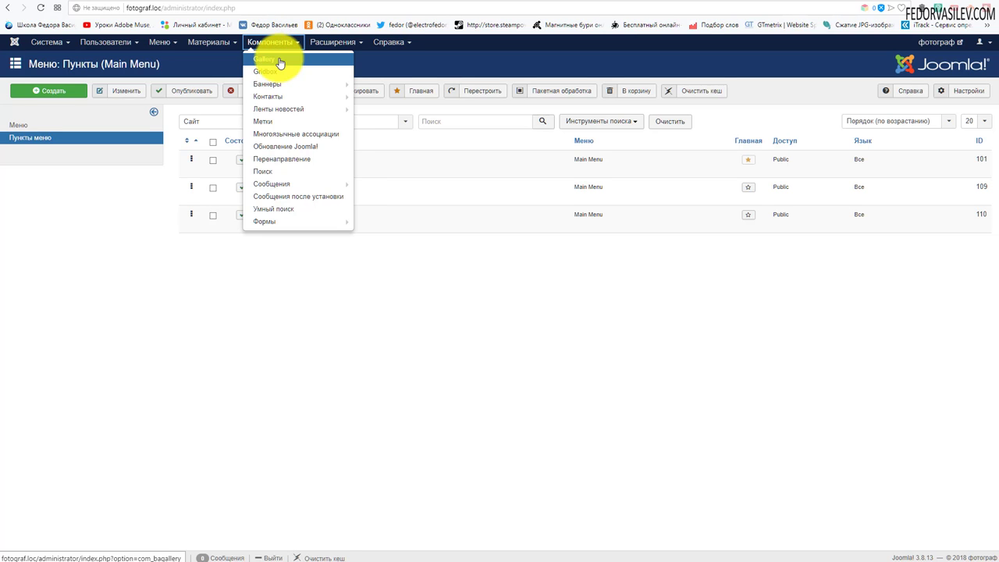
pyautogui.click(274, 57)
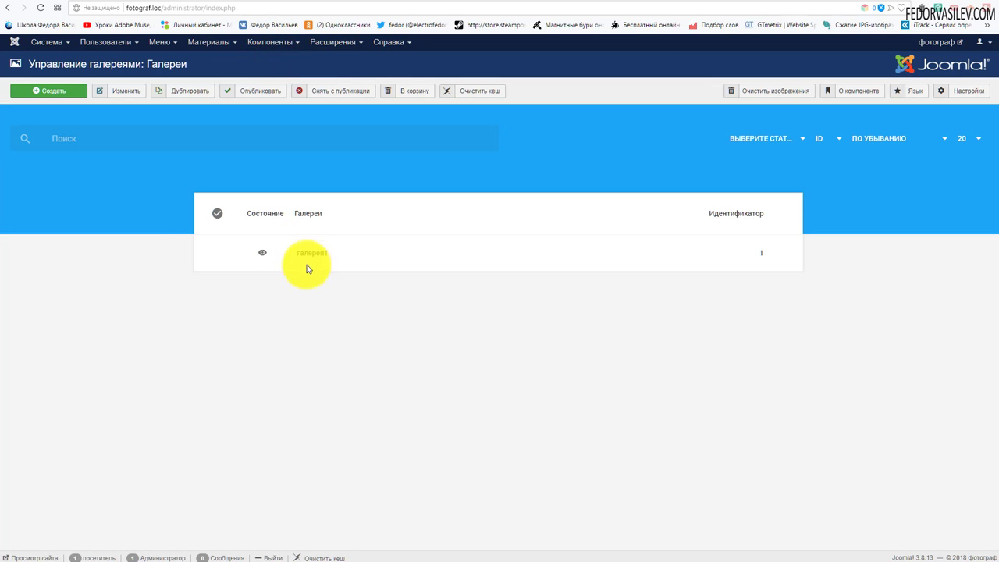
pyautogui.click(312, 252)
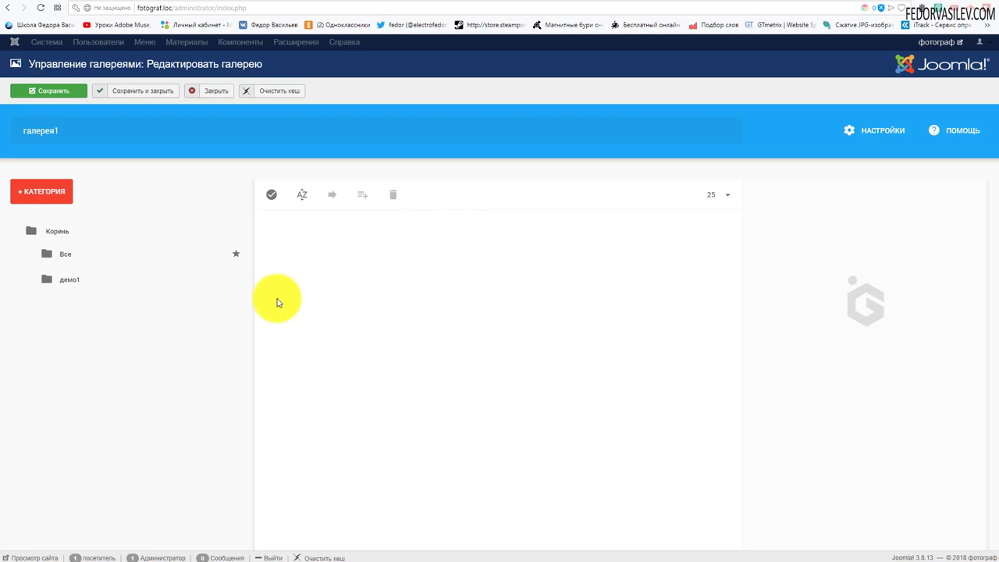
pyautogui.click(68, 281)
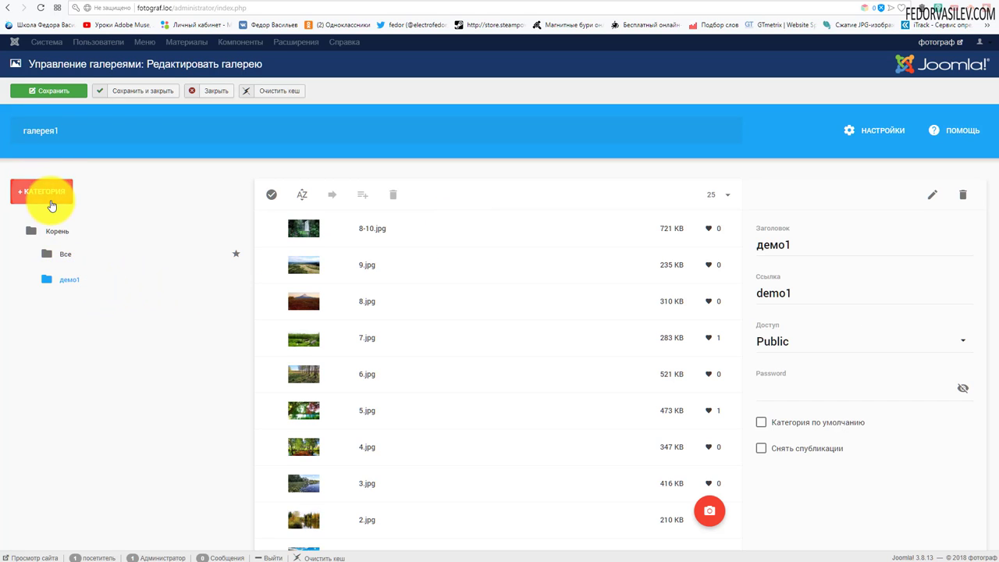
# Examine the image list of the демо1 category and the gallery's general settings
pyautogui.scroll(-3, 328, 163)
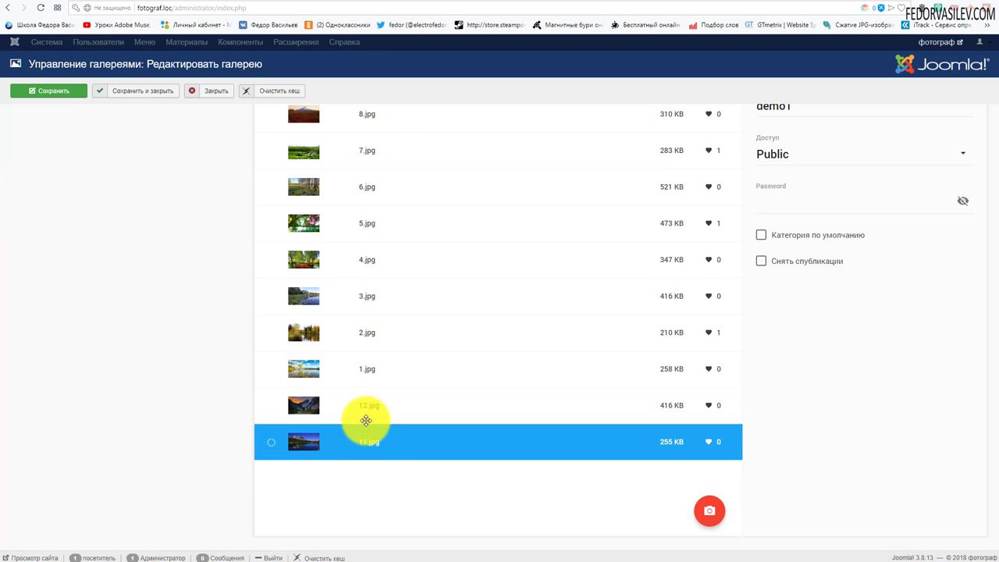
pyautogui.scroll(2, 363, 419)
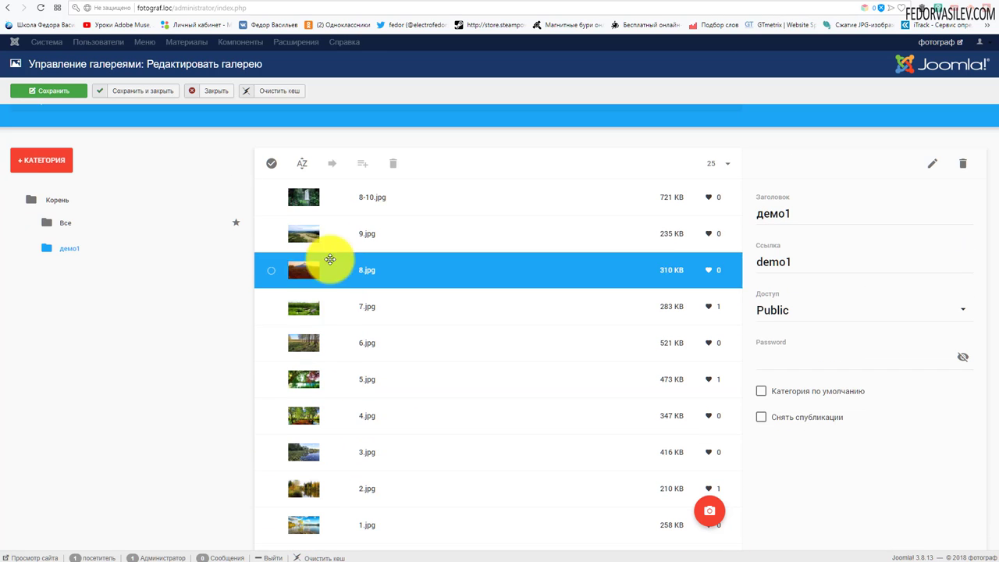
pyautogui.scroll(-3, 310, 199)
pyautogui.click(313, 208)
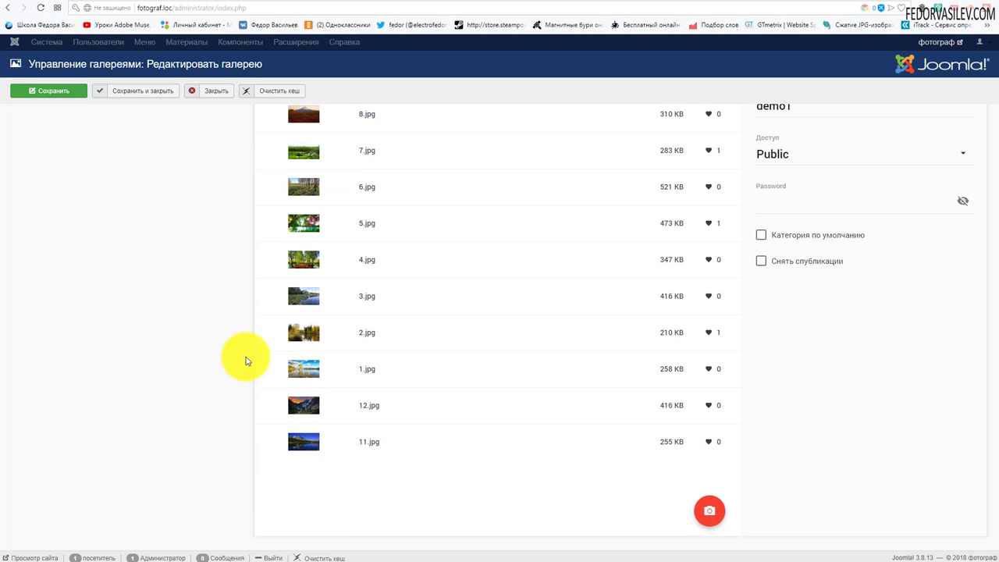
pyautogui.scroll(5, 245, 357)
pyautogui.click(857, 133)
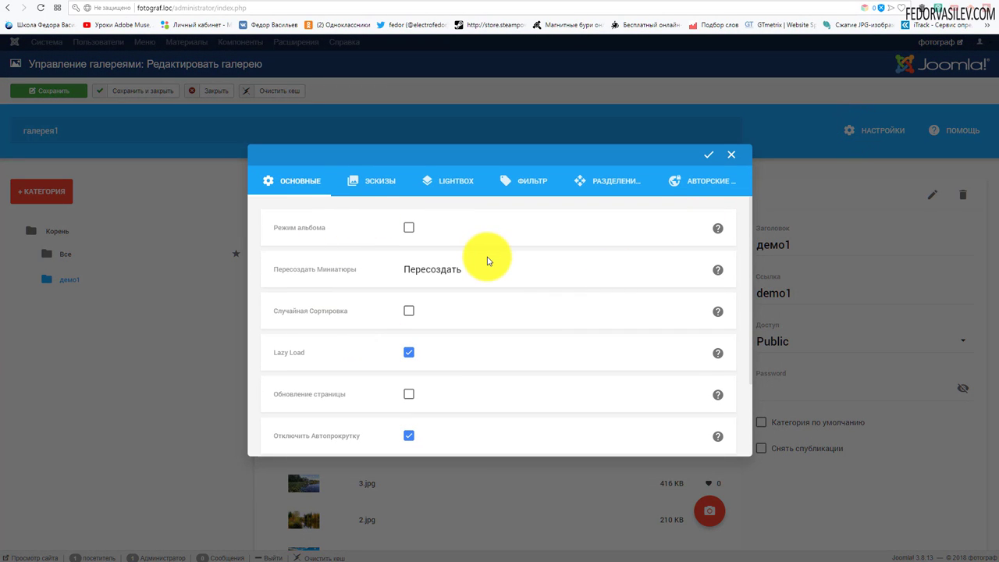
pyautogui.click(732, 155)
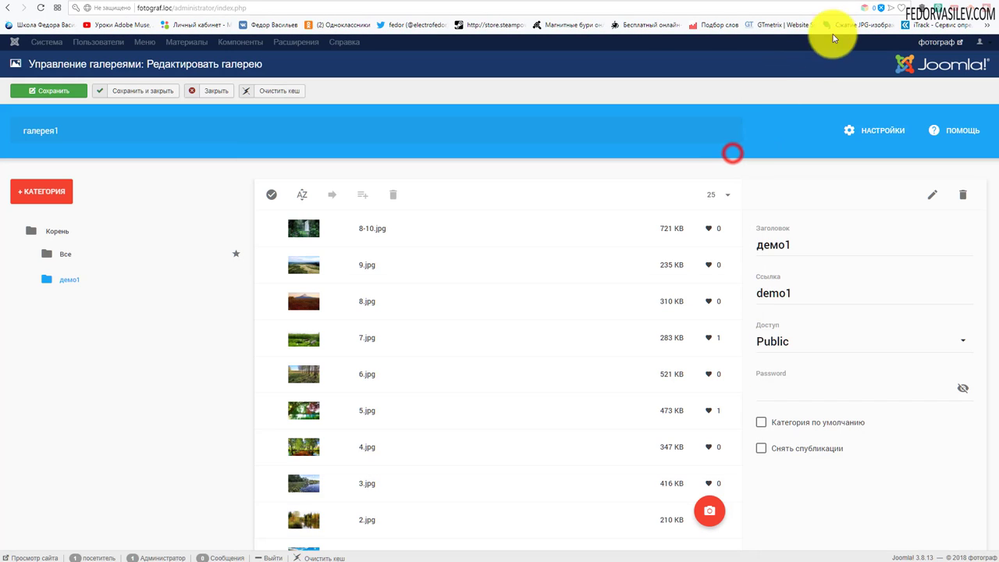
# Open the published Демо page and view the природа-4 photo and the one before it in the gallery's lightbox
pyautogui.hotkey('ctrl', 'Tab')
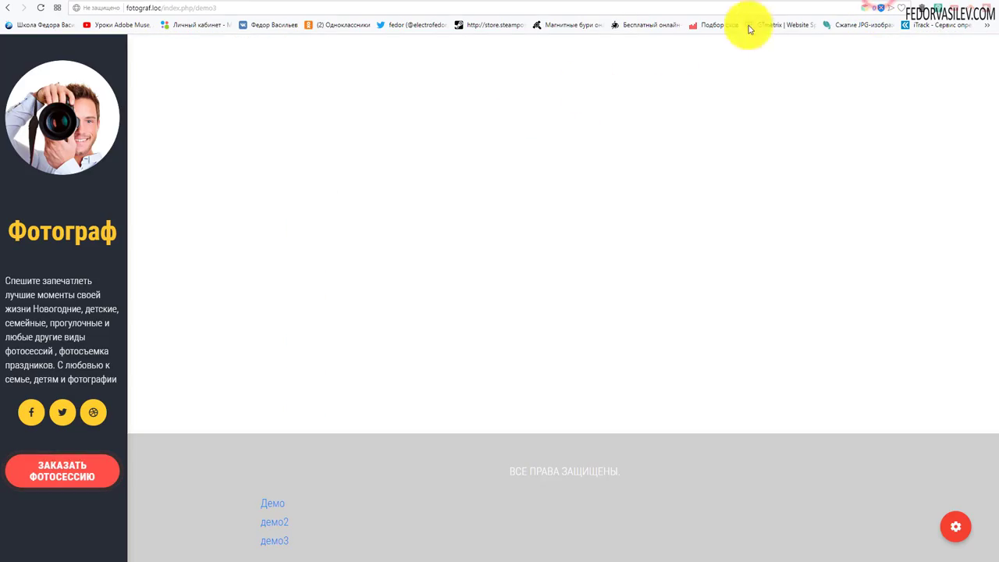
pyautogui.click(274, 509)
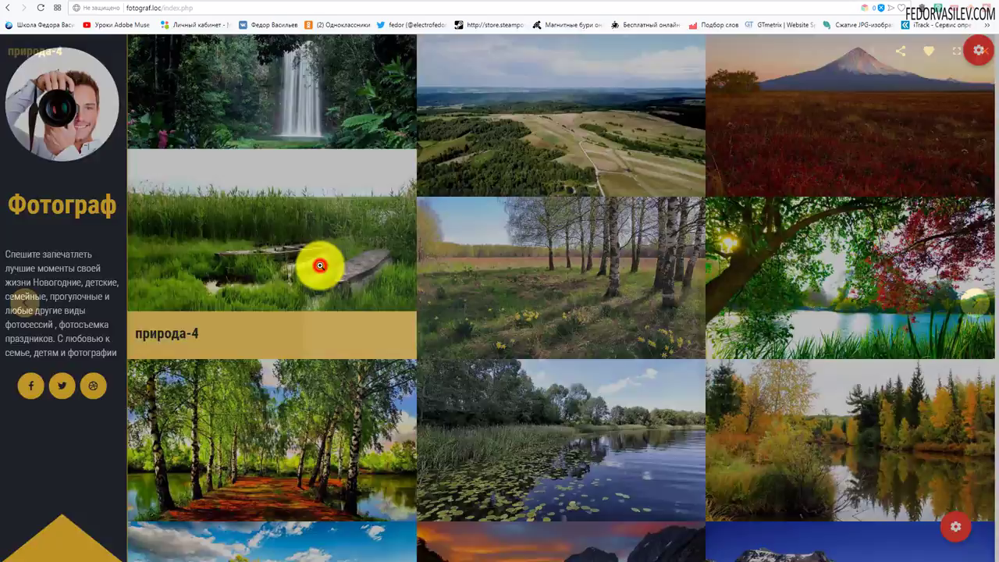
pyautogui.click(319, 265)
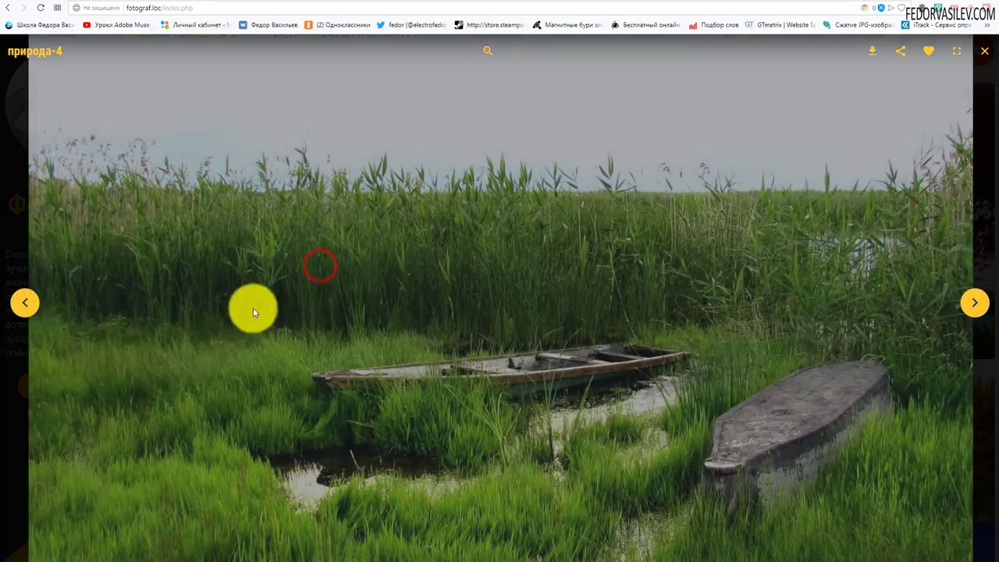
pyautogui.click(23, 306)
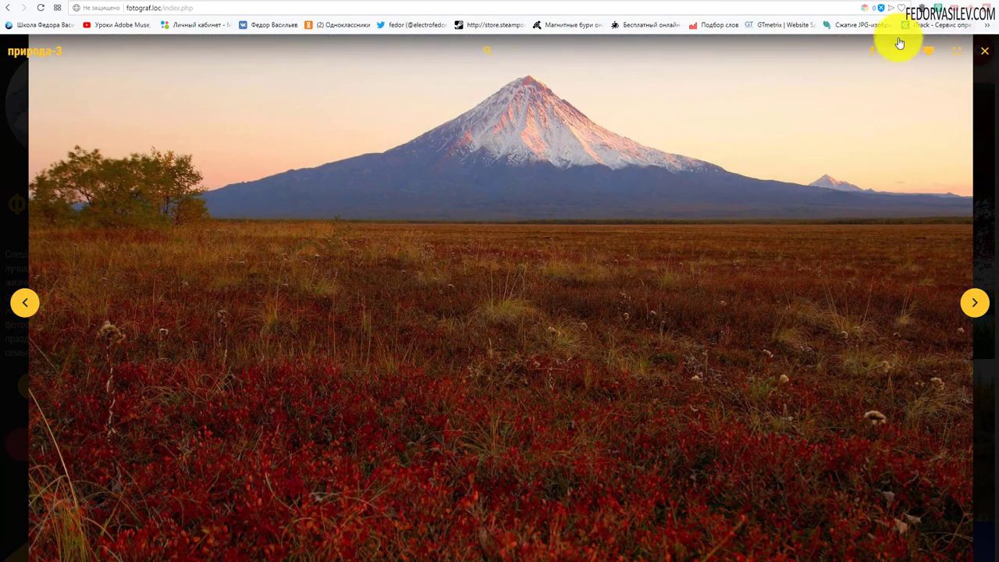
pyautogui.click(982, 55)
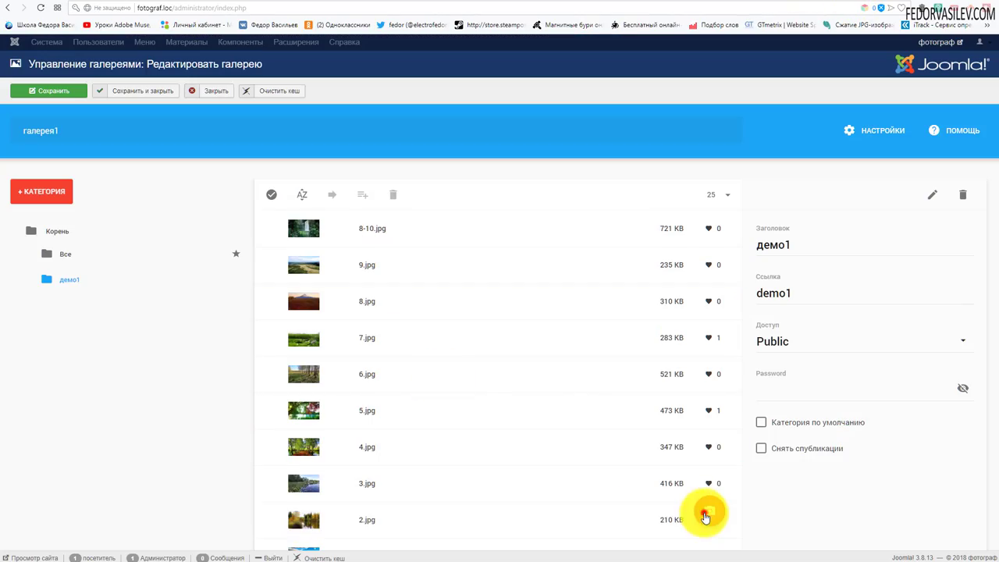
# Close the галерея1 gallery in the Joomla administrator and, in the Gridbox editor, reset the content section's inner padding to 0
pyautogui.moveTo(707, 512)
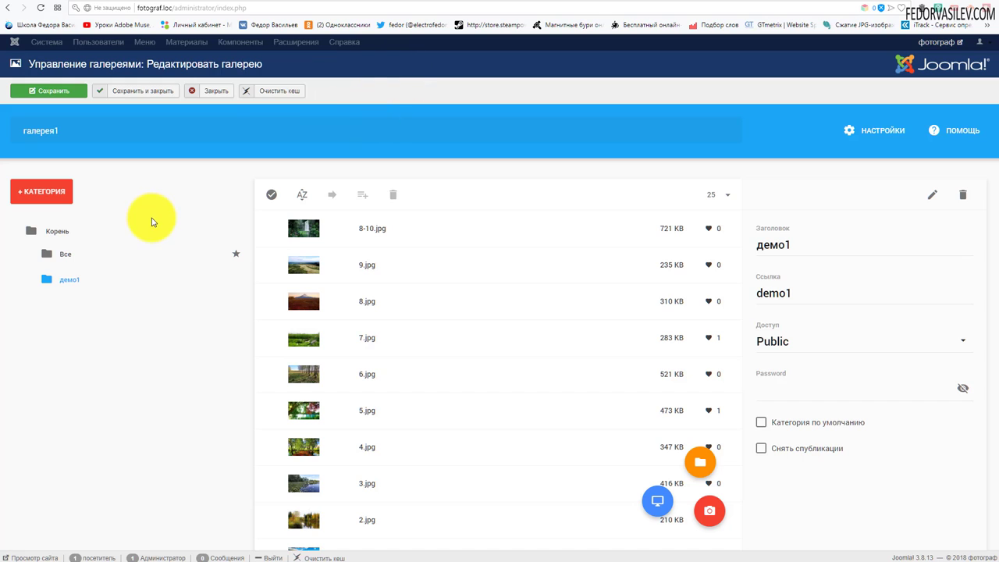
pyautogui.click(219, 96)
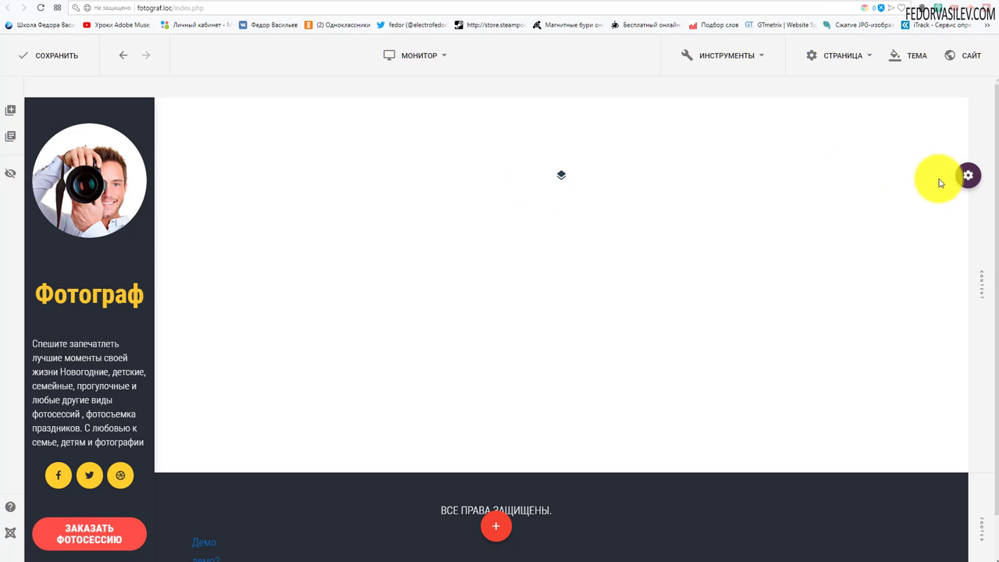
pyautogui.moveTo(969, 177)
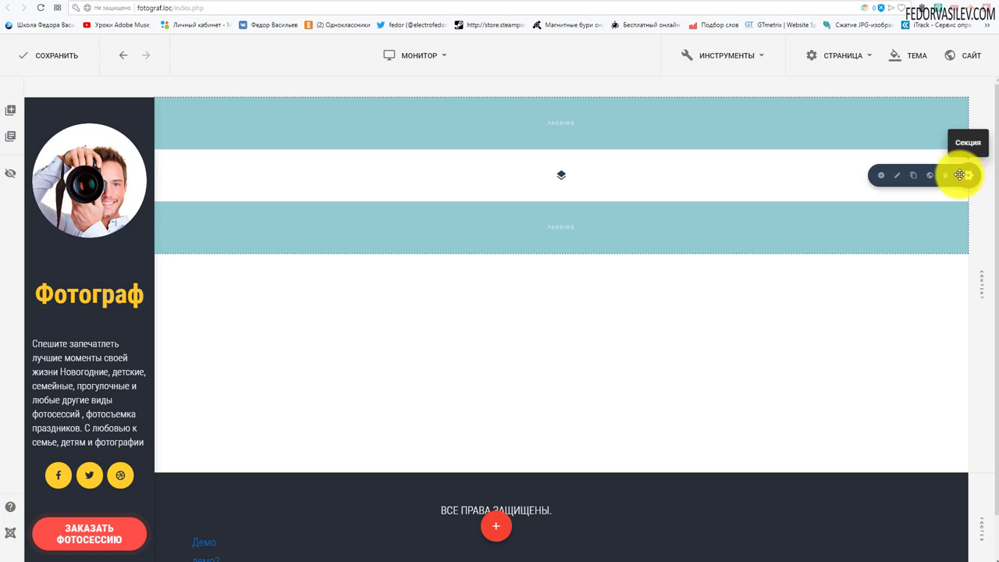
pyautogui.click(900, 182)
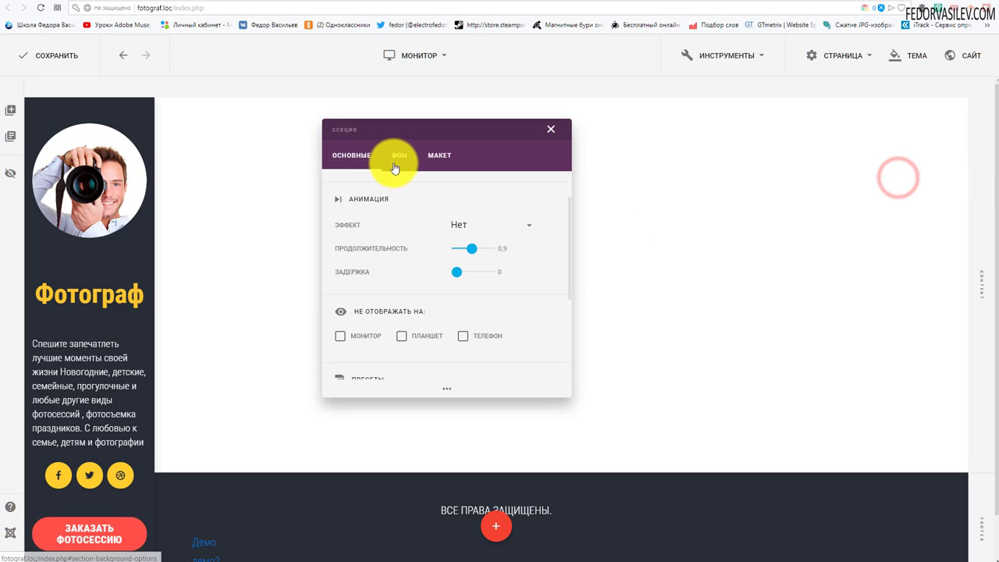
pyautogui.click(397, 157)
pyautogui.click(442, 157)
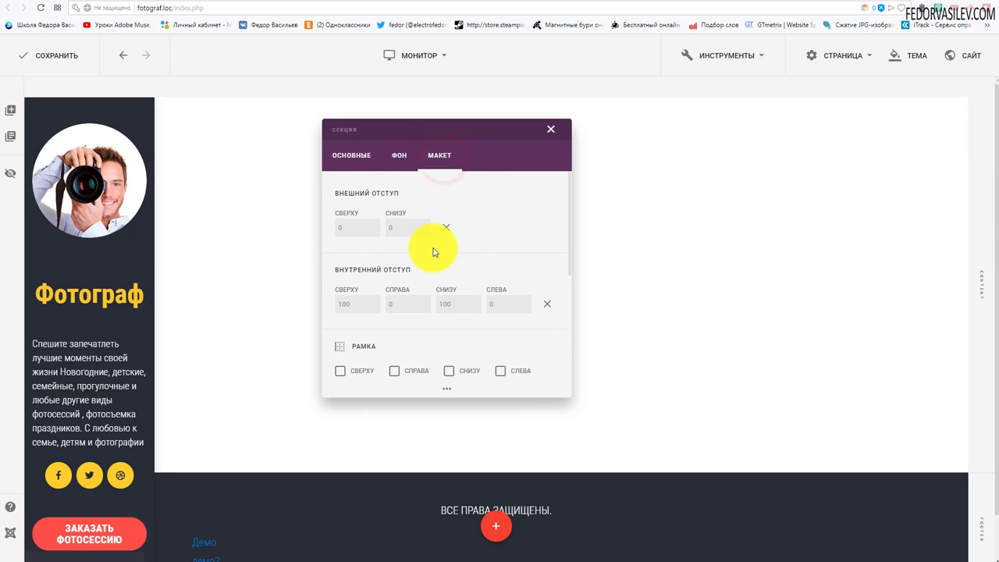
pyautogui.click(552, 309)
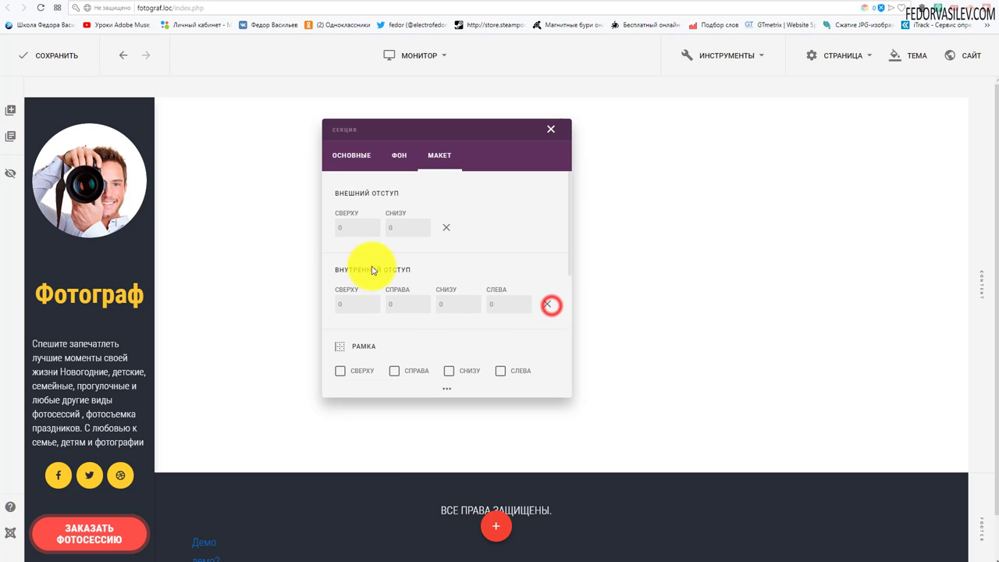
pyautogui.click(551, 128)
# Reset the outer margins of the row inside the content section to 0
pyautogui.moveTo(972, 123)
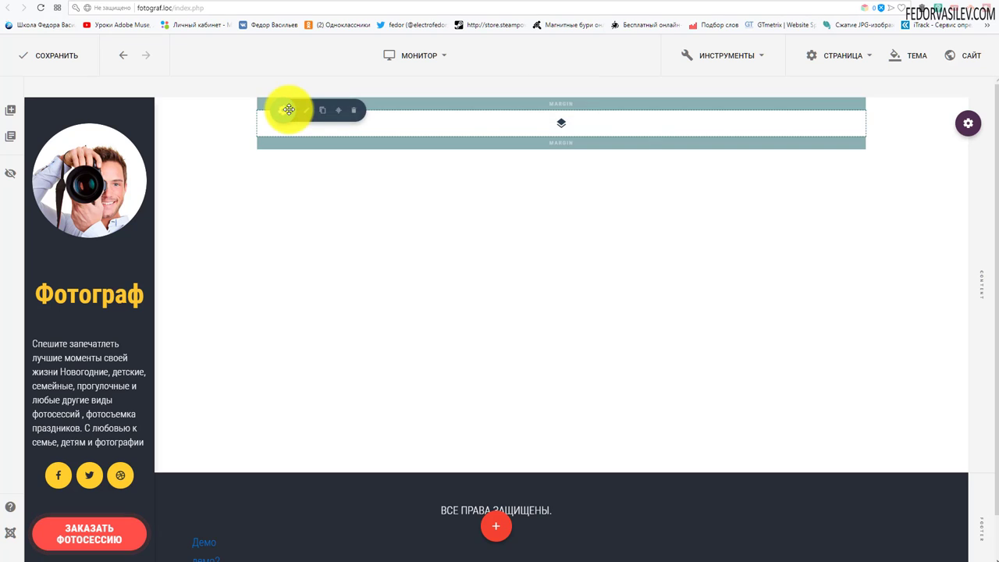
pyautogui.click(307, 113)
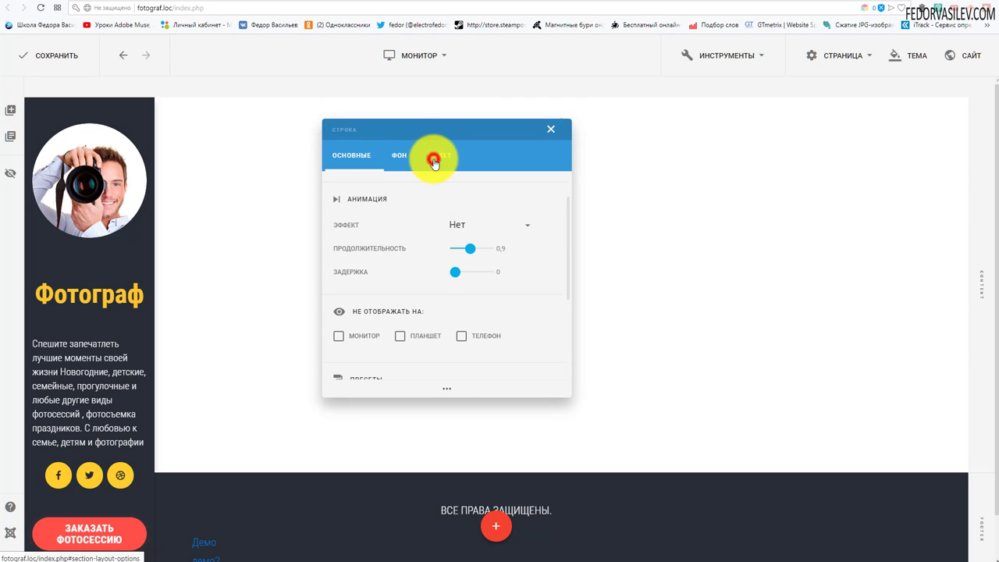
pyautogui.click(434, 161)
pyautogui.click(445, 262)
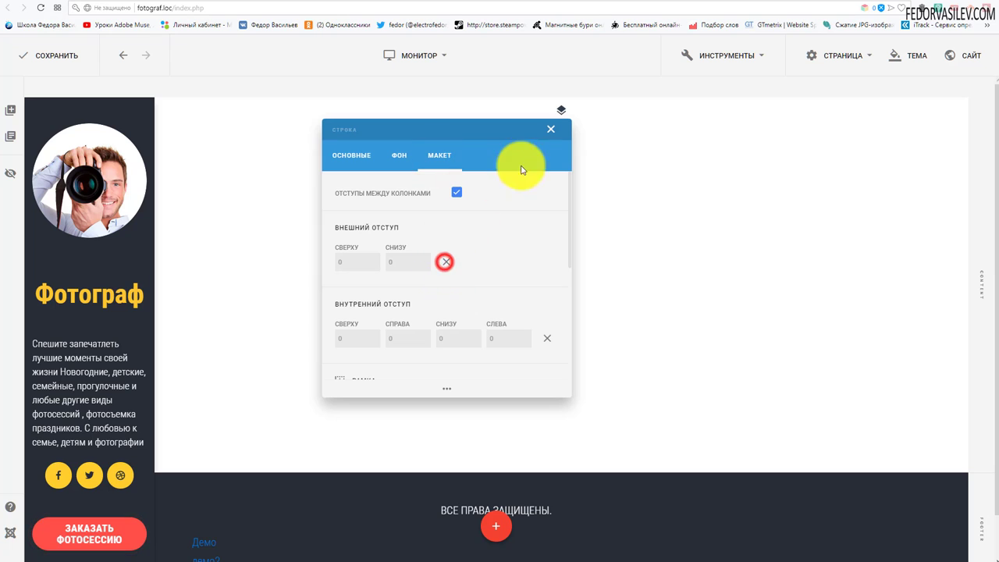
pyautogui.click(549, 138)
# Insert the Balbooa Gallery plugin into the empty content column with the галерея1 gallery
pyautogui.click(562, 109)
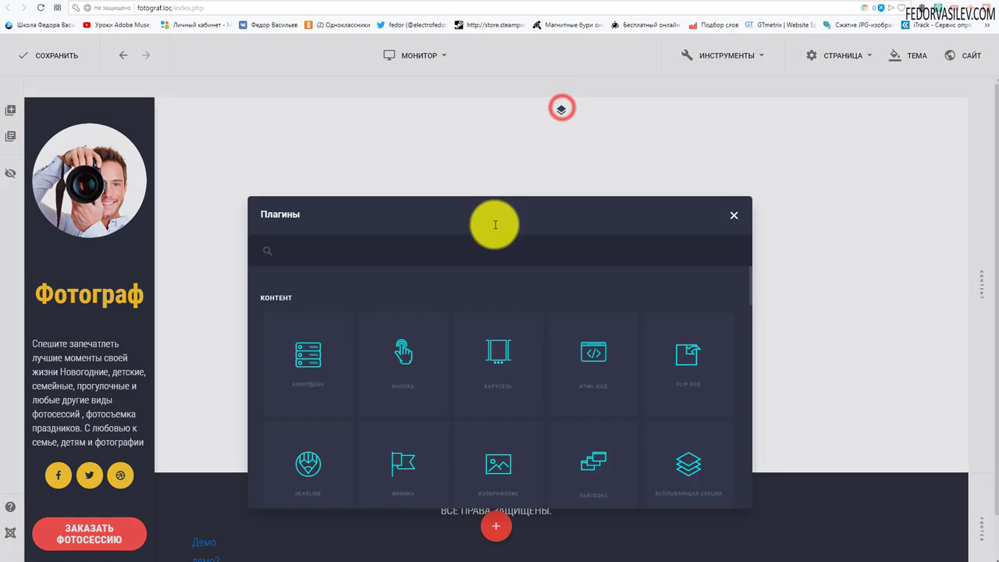
pyautogui.scroll(-10, 451, 300)
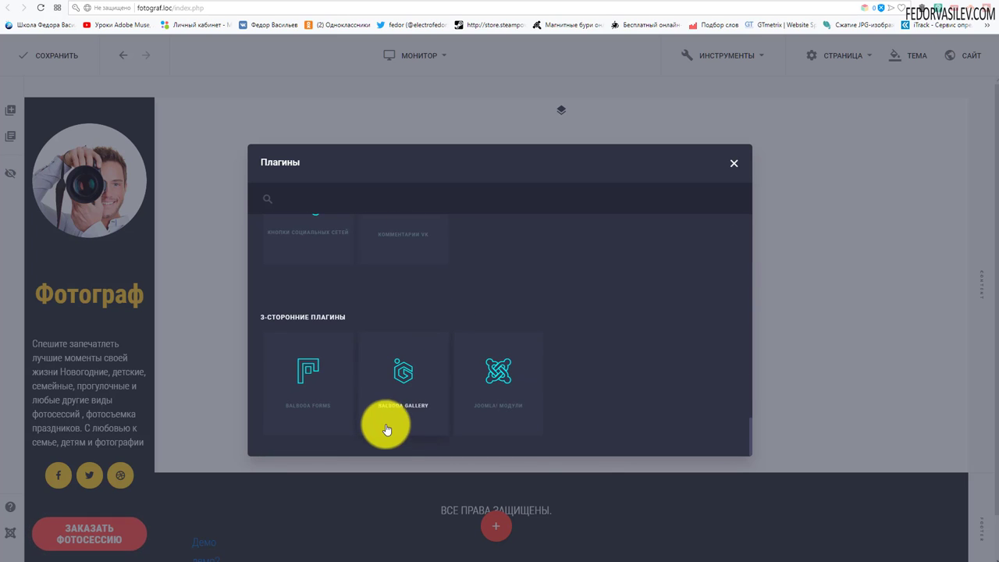
pyautogui.click(401, 367)
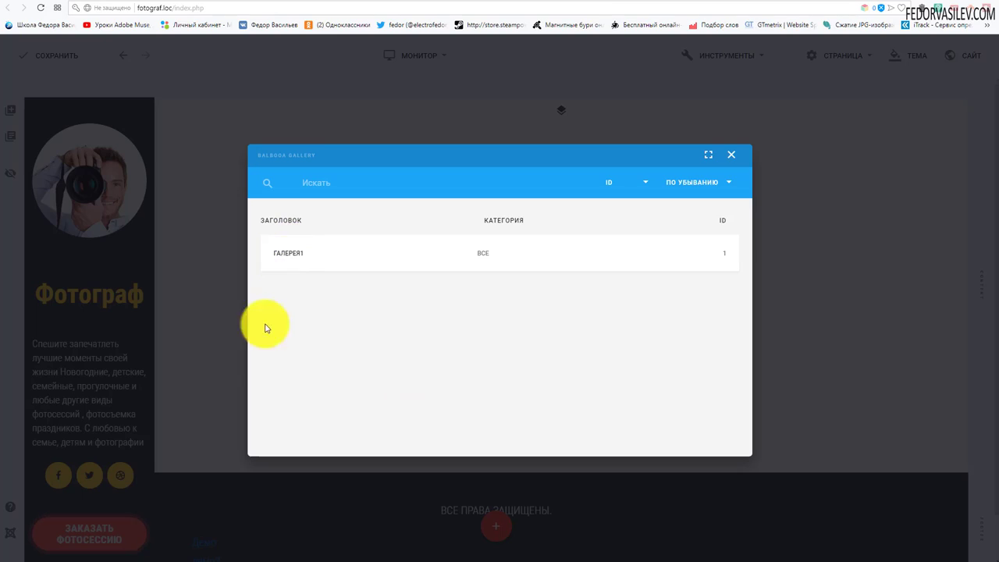
pyautogui.click(290, 254)
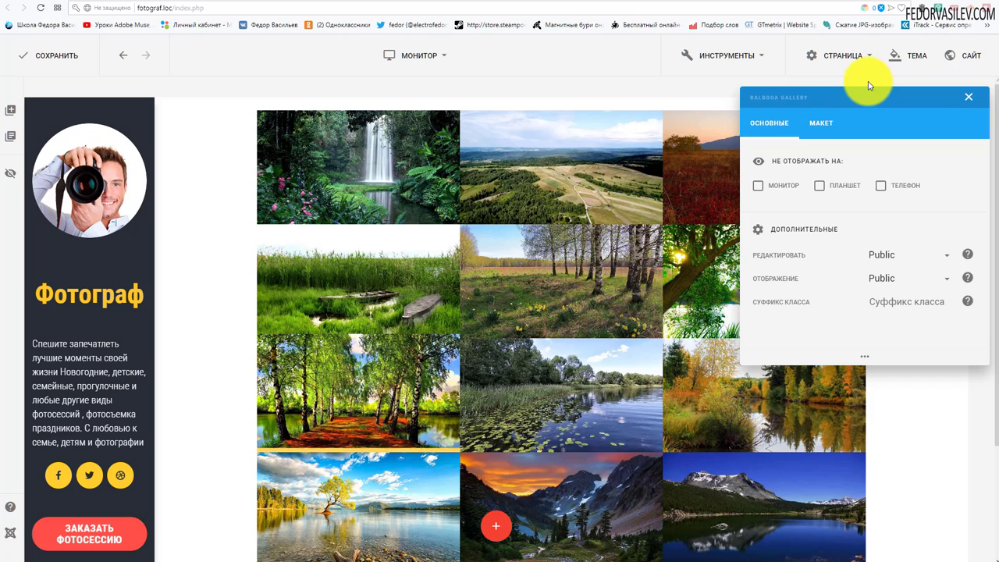
# Reset the gallery plugin's top and bottom outer margins to 0
pyautogui.moveTo(847, 98); pyautogui.dragTo(365, 213)
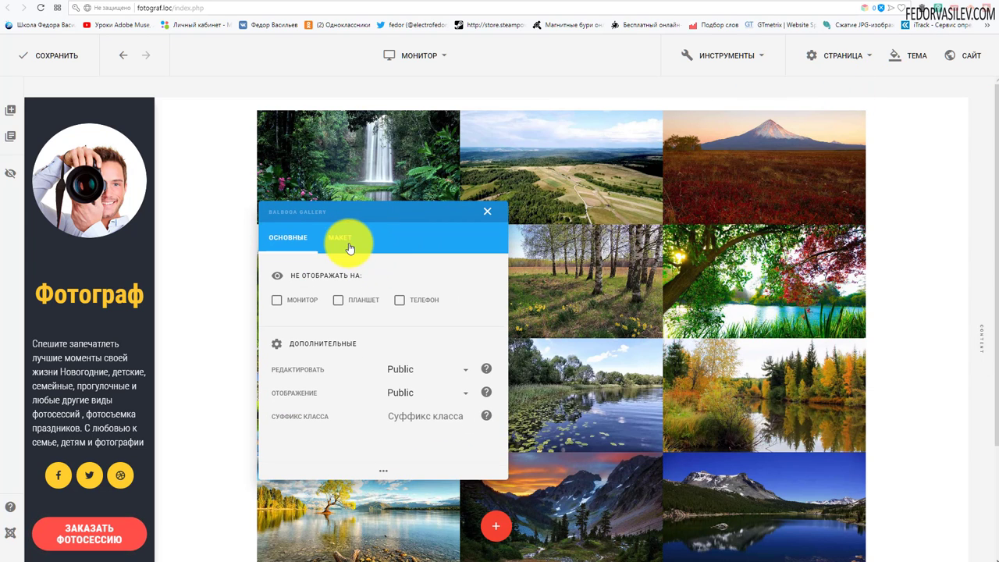
pyautogui.click(341, 238)
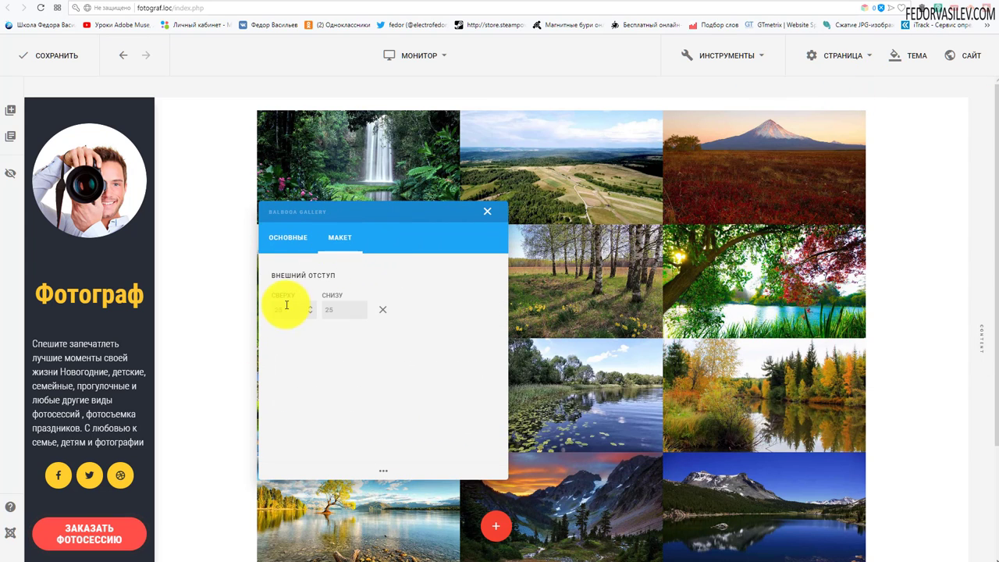
pyautogui.click(383, 313)
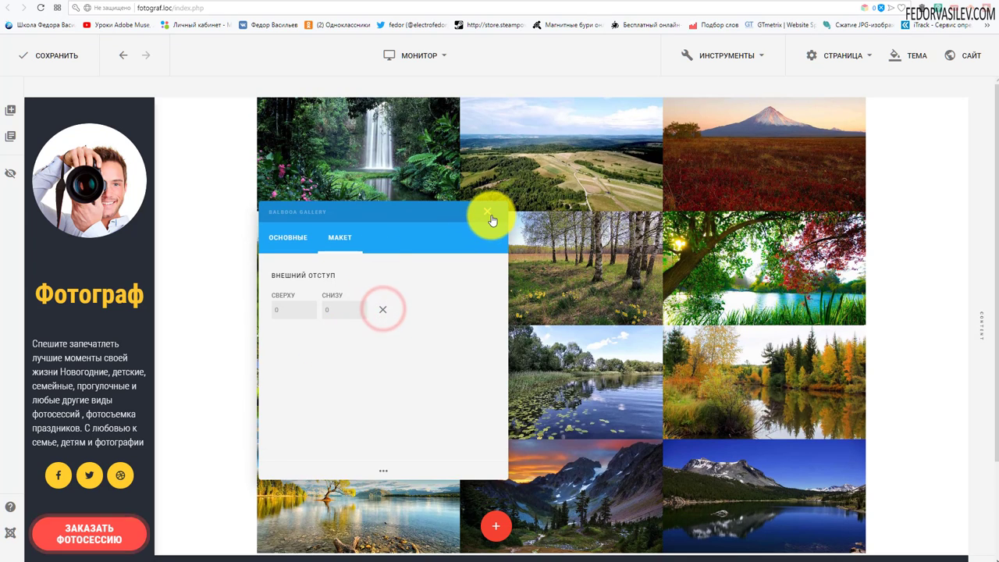
pyautogui.click(487, 211)
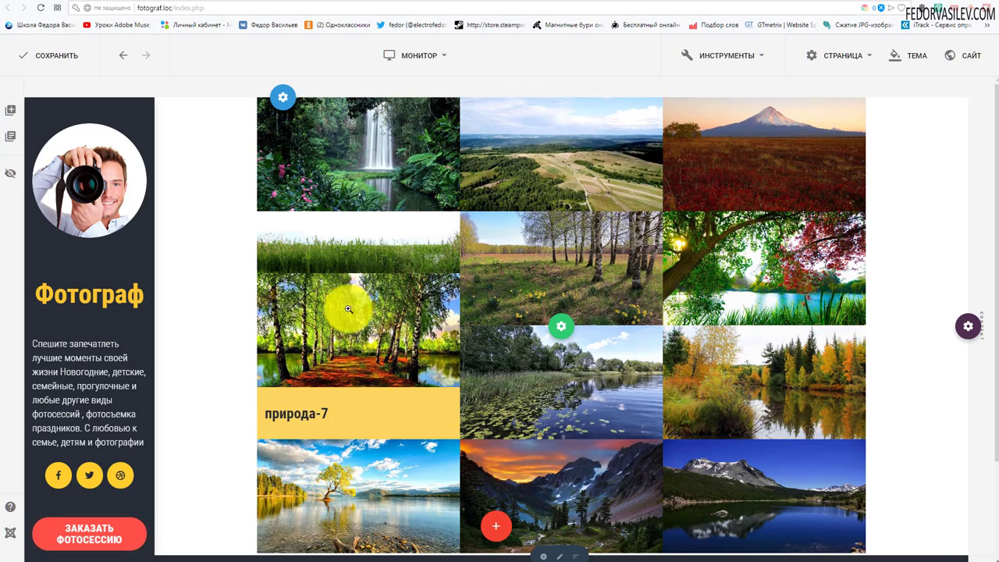
pyautogui.moveTo(572, 339)
pyautogui.moveTo(558, 325); pyautogui.dragTo(195, 203)
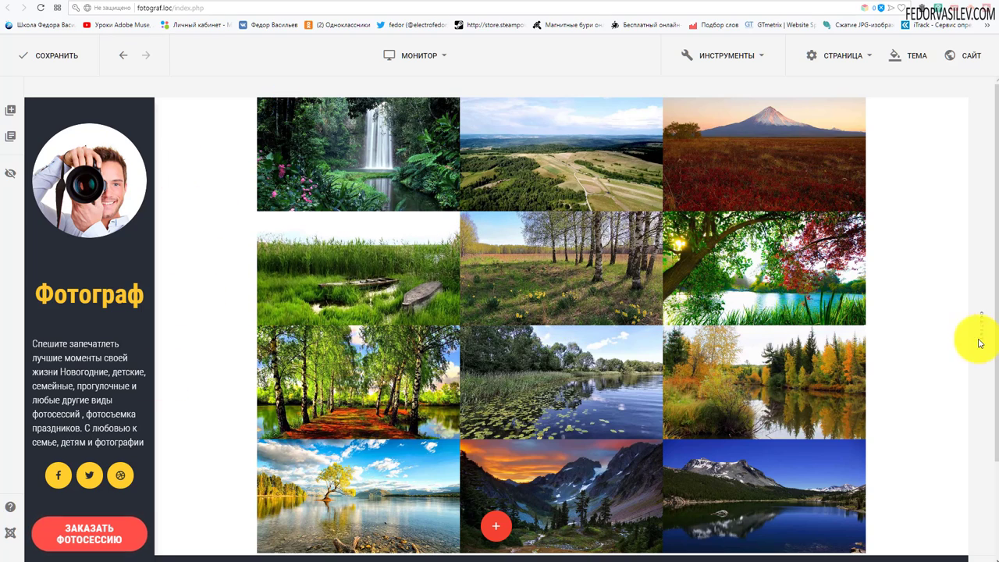
pyautogui.scroll(-1, 934, 279)
pyautogui.scroll(1, 638, 255)
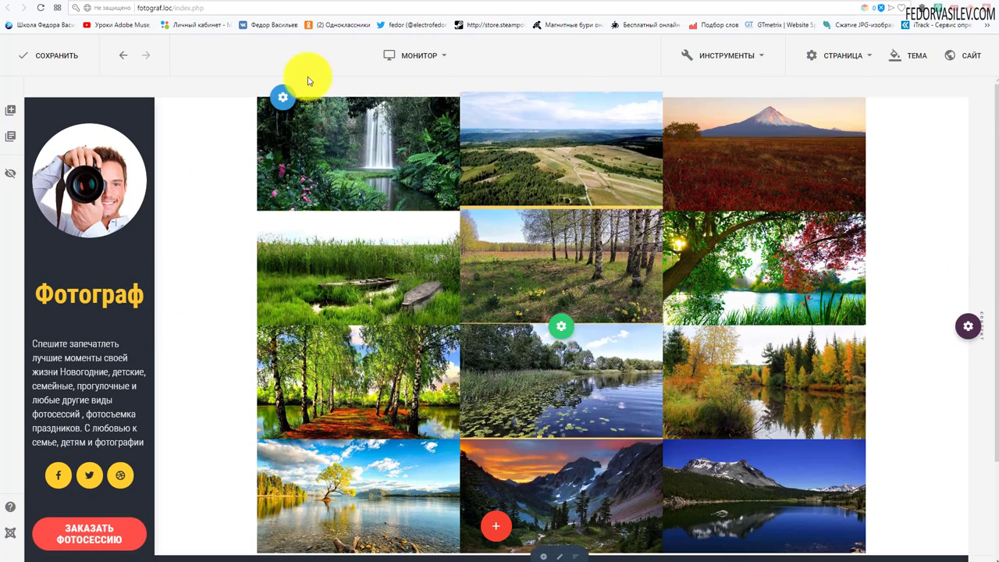
# Enable full screen width (По ширине экрана) for the gallery row, leave full height off, and save the page
pyautogui.moveTo(286, 102)
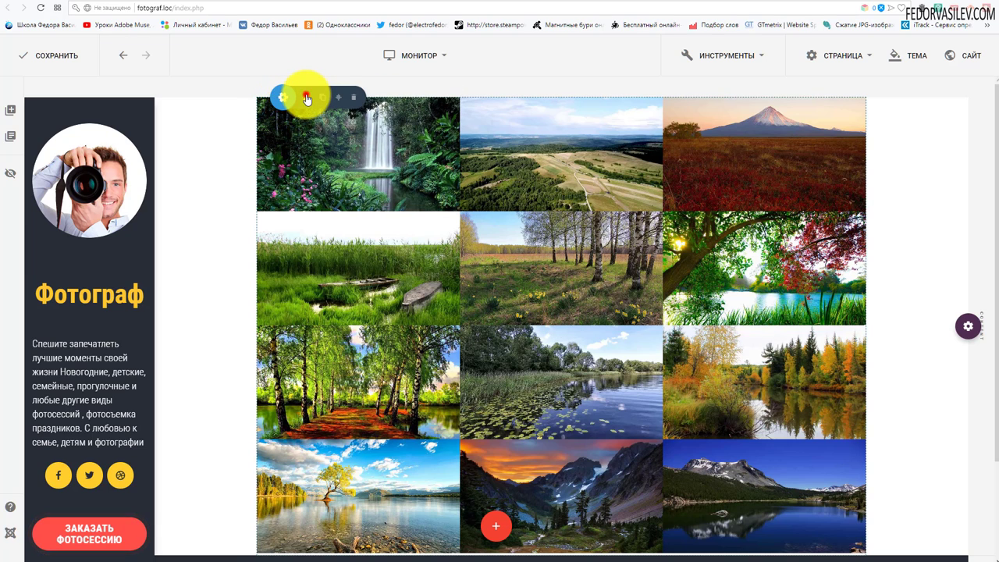
pyautogui.click(306, 98)
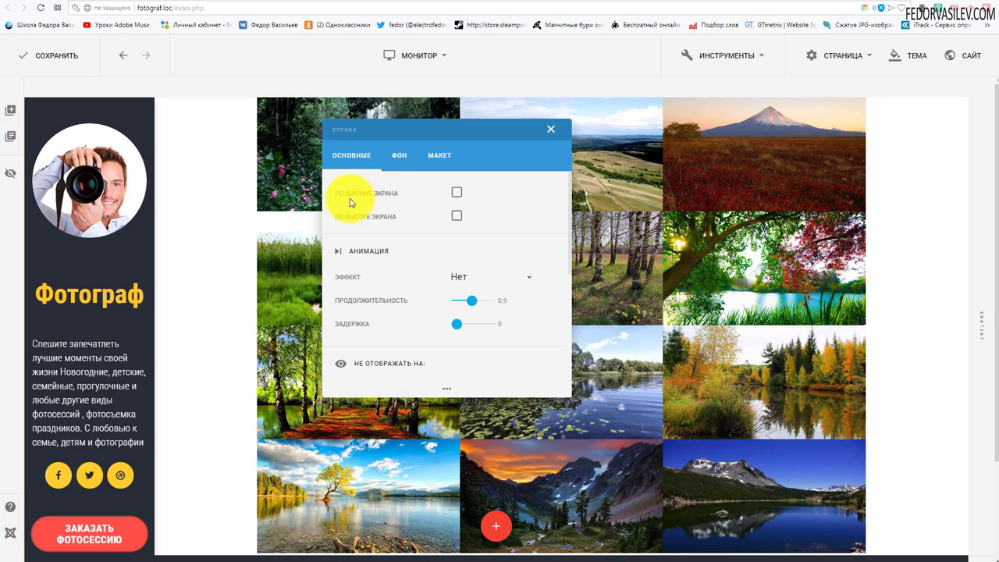
pyautogui.click(457, 194)
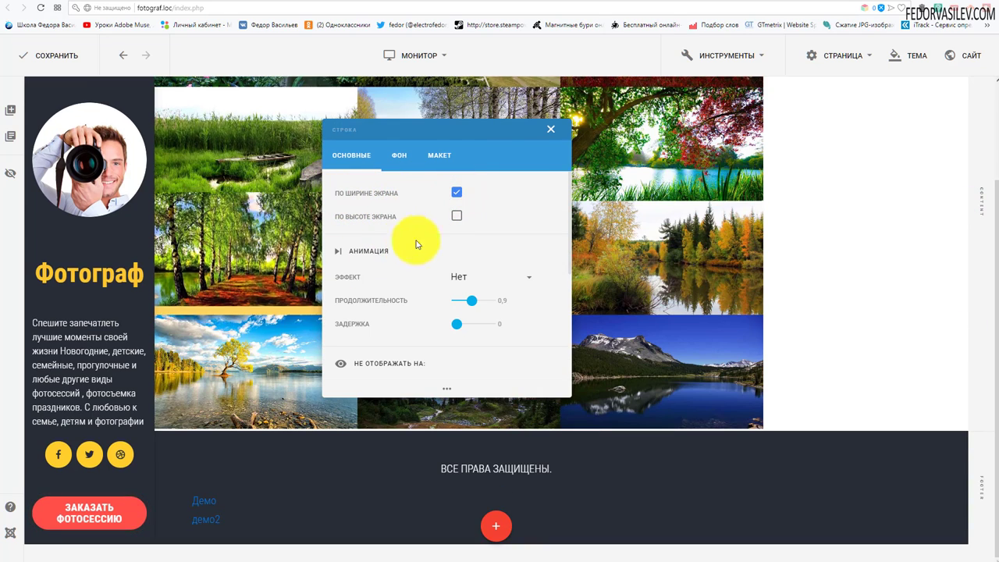
pyautogui.click(456, 216)
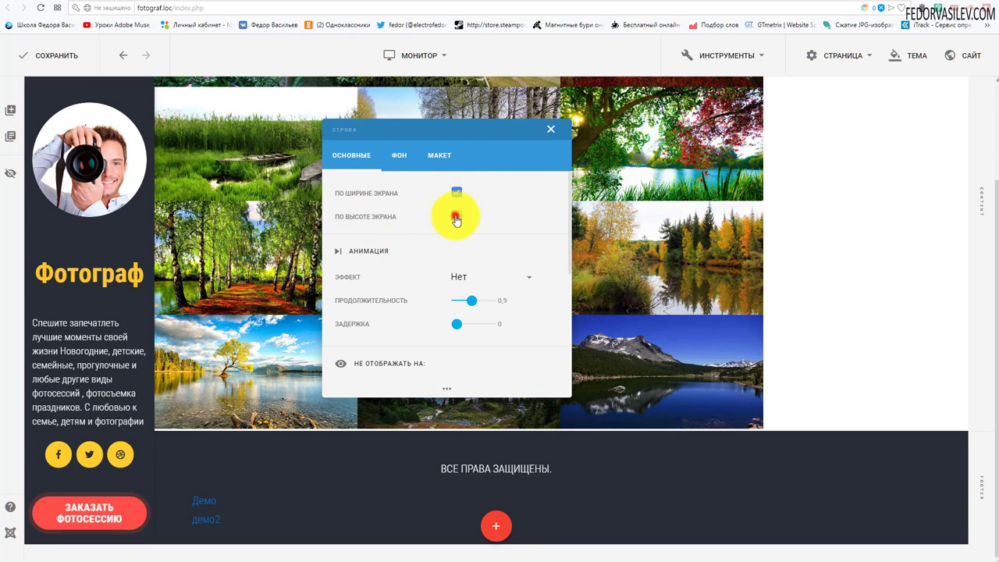
pyautogui.click(457, 216)
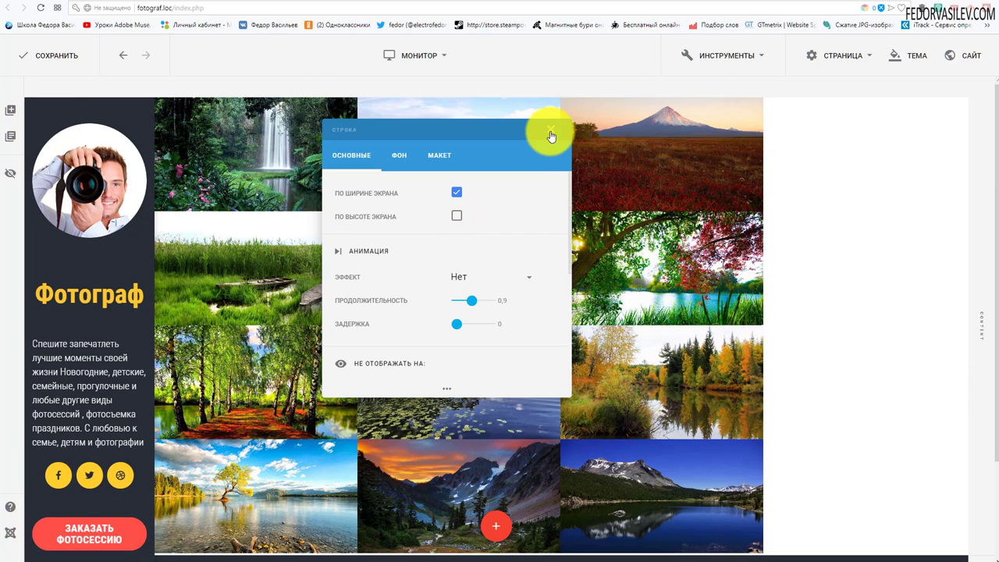
pyautogui.click(550, 130)
pyautogui.click(33, 61)
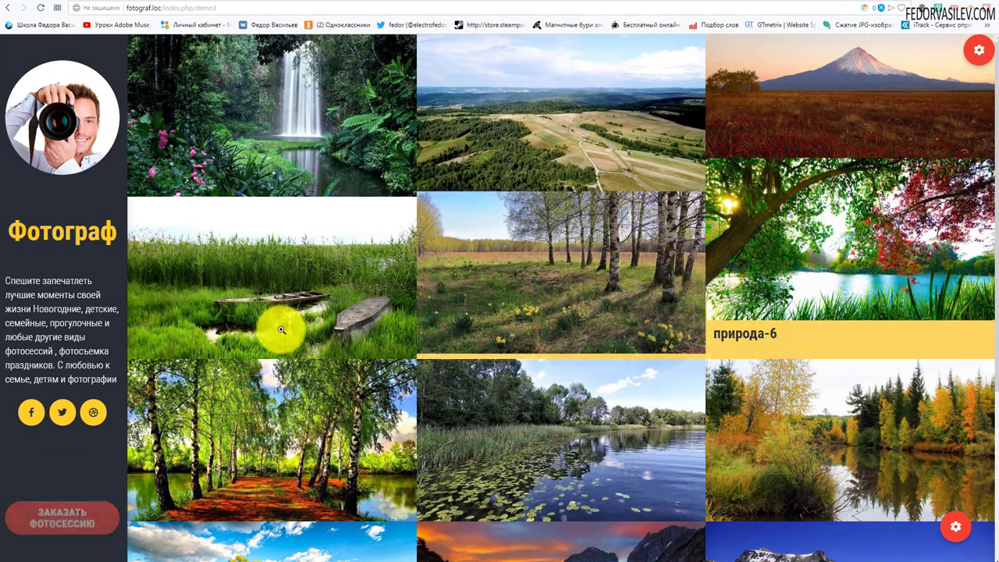
# Examine the gallery grid and its junction with the footer on the published демо3 page
pyautogui.scroll(-3, 227, 266)
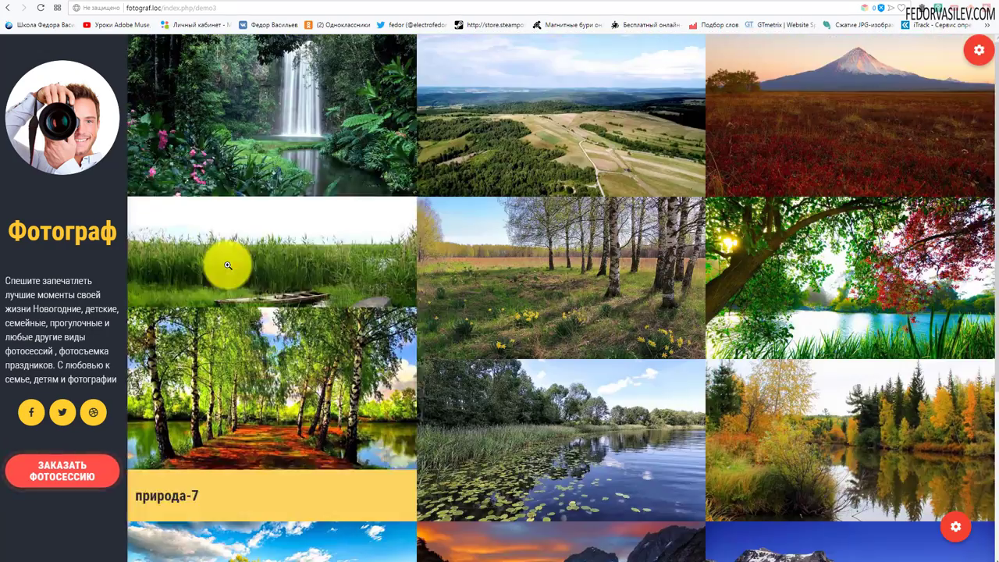
pyautogui.scroll(3, 224, 261)
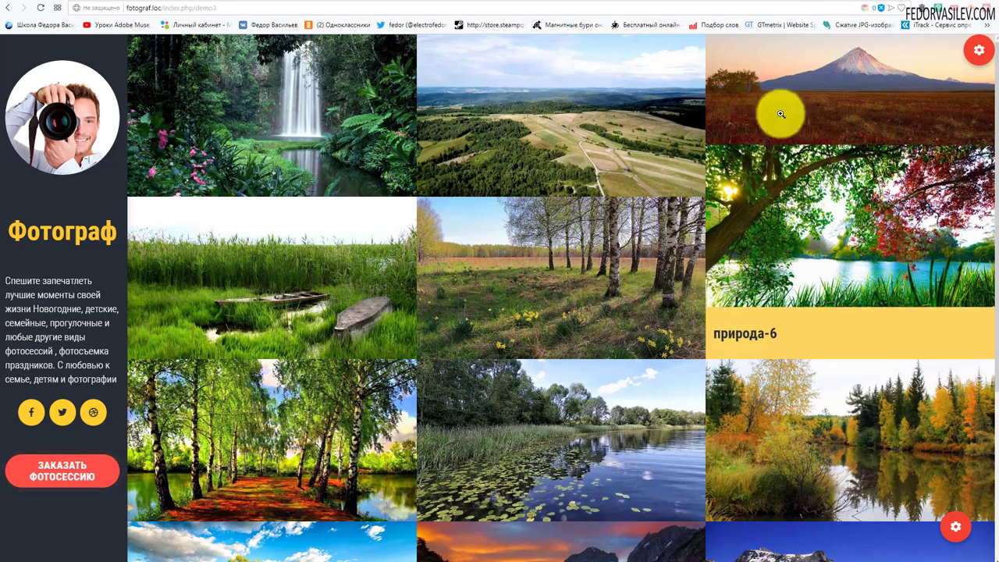
pyautogui.scroll(-4, 631, 292)
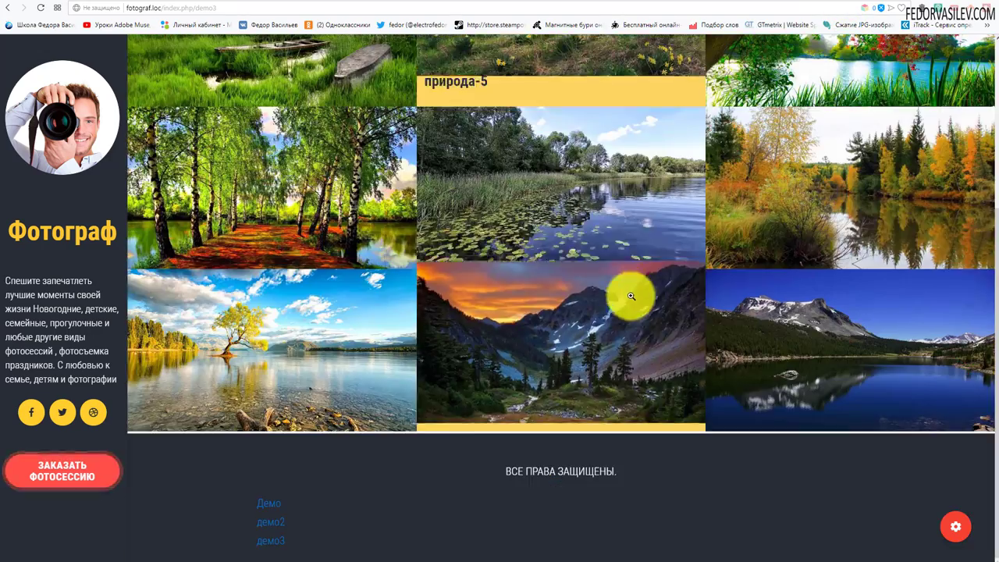
pyautogui.scroll(4, 648, 266)
pyautogui.scroll(-4, 669, 241)
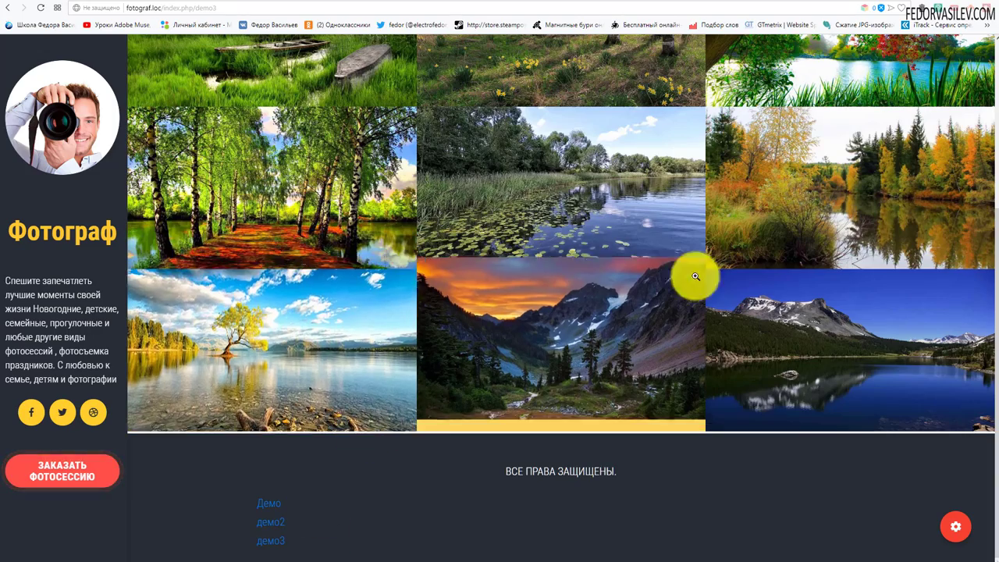
pyautogui.scroll(3, 692, 274)
# Set the gallery plugin's bottom outer margin to -5 in the reloaded page editor and save the page
pyautogui.click(836, 6)
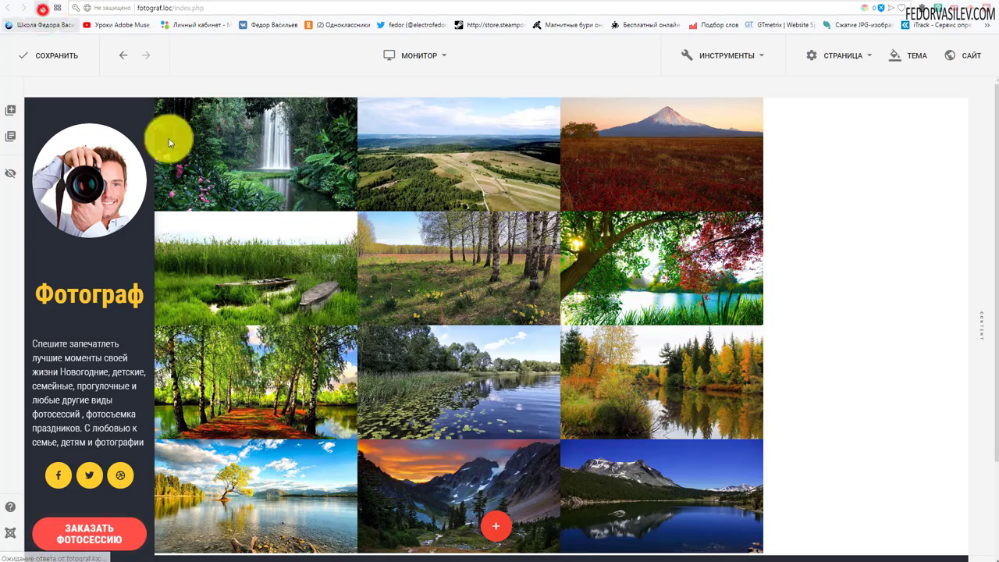
pyautogui.click(40, 7)
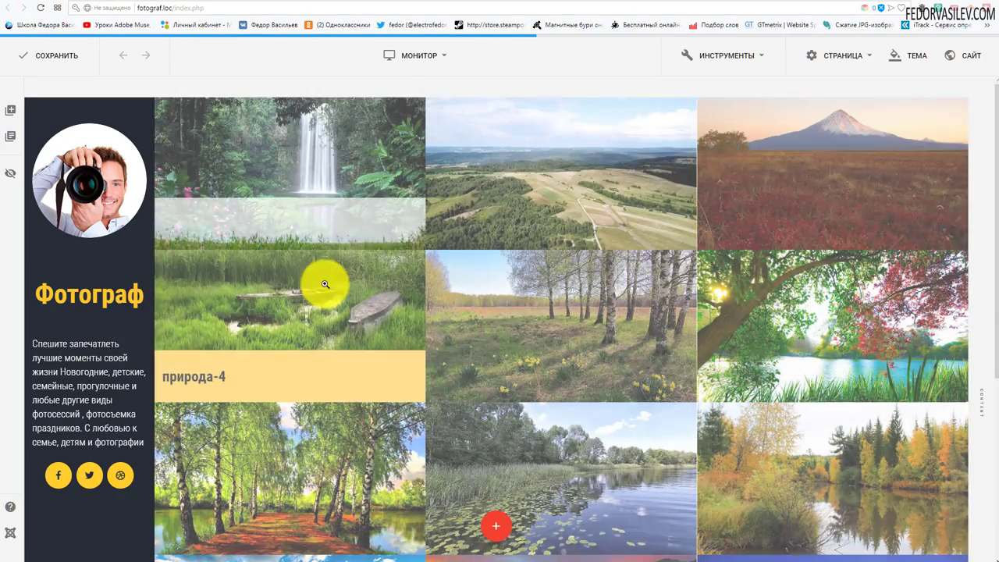
pyautogui.scroll(-2, 915, 245)
pyautogui.scroll(-1, 914, 245)
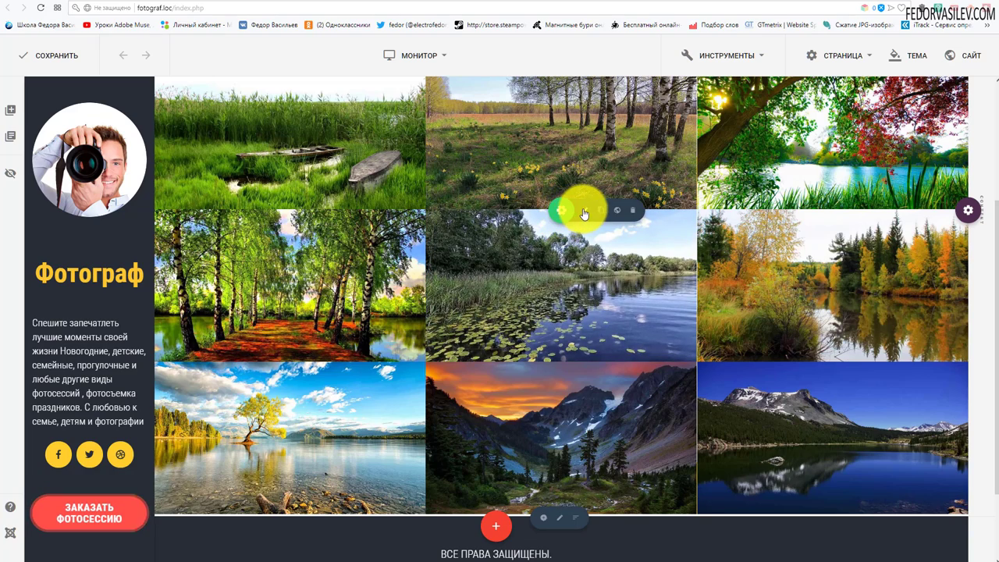
pyautogui.click(575, 146)
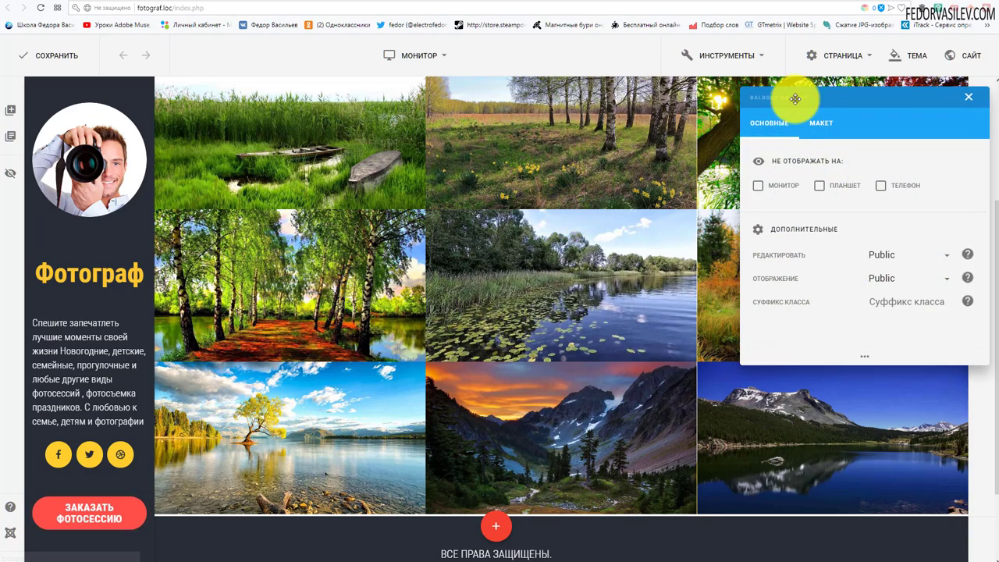
pyautogui.moveTo(796, 98); pyautogui.dragTo(285, 59)
pyautogui.click(311, 83)
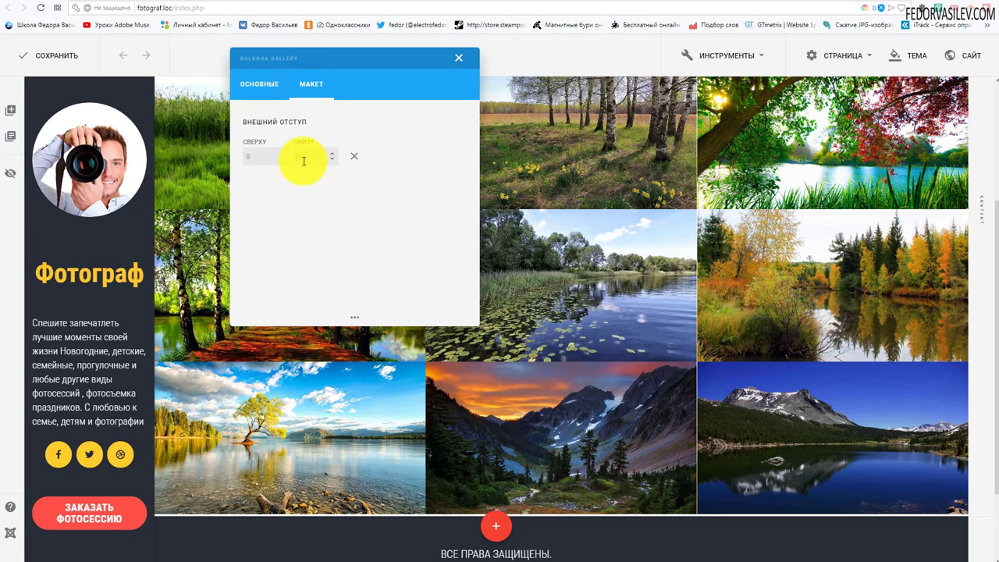
pyautogui.click(304, 161)
pyautogui.write('100-5')
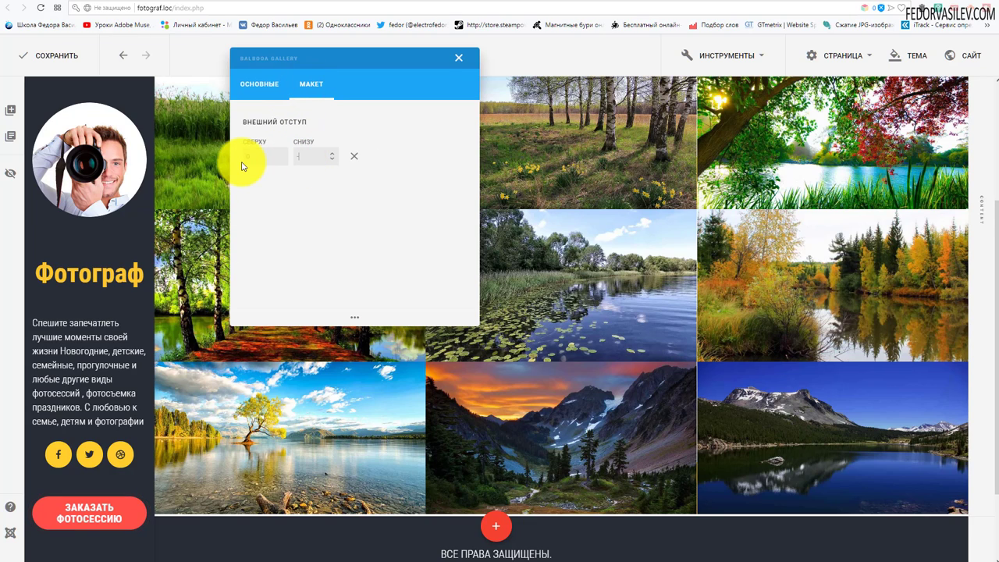
pyautogui.moveTo(264, 529)
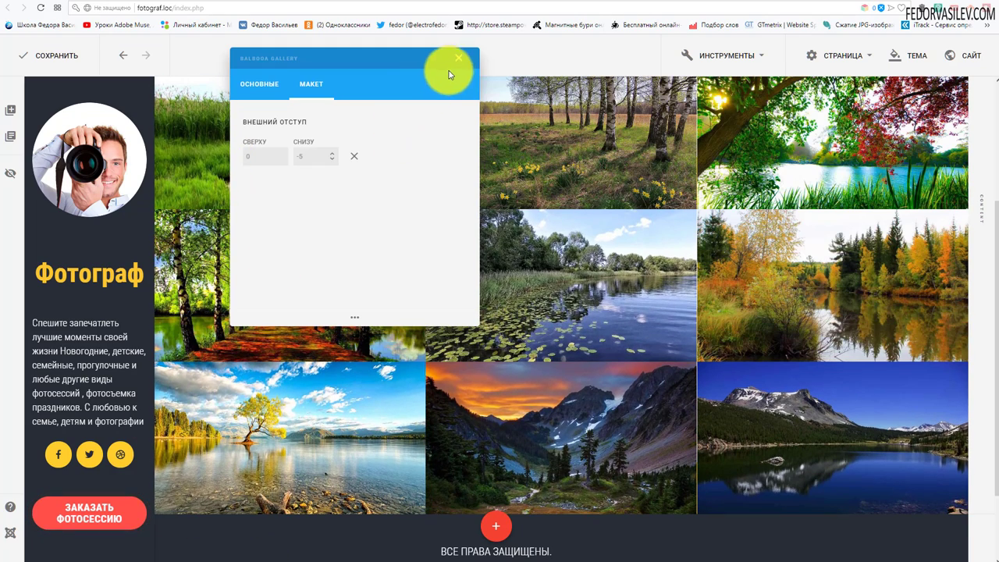
pyautogui.click(455, 62)
pyautogui.click(78, 55)
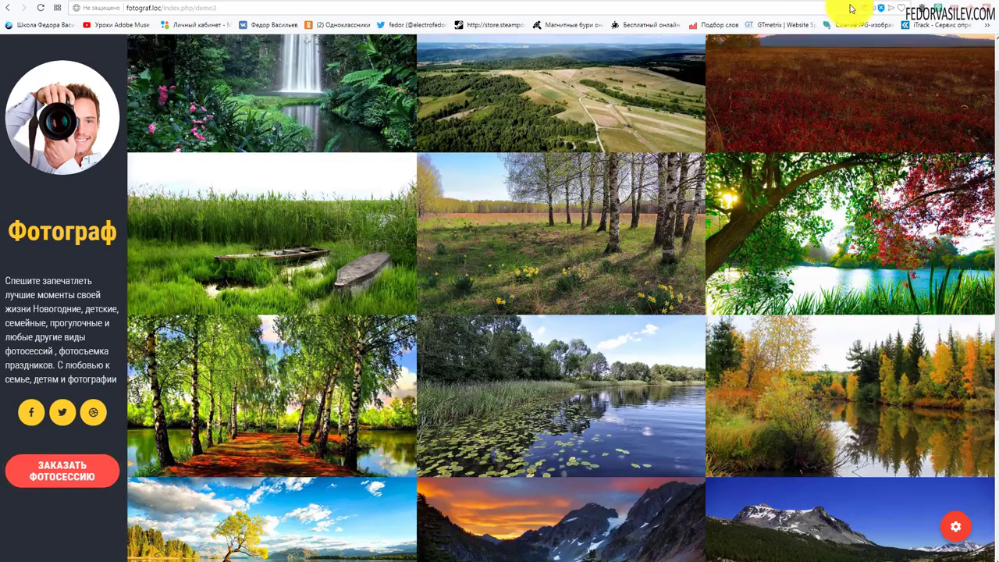
# Reload the published демо3 page and examine the gallery's junction with the footer and the enlarged природа-2 photo
pyautogui.click(42, 8)
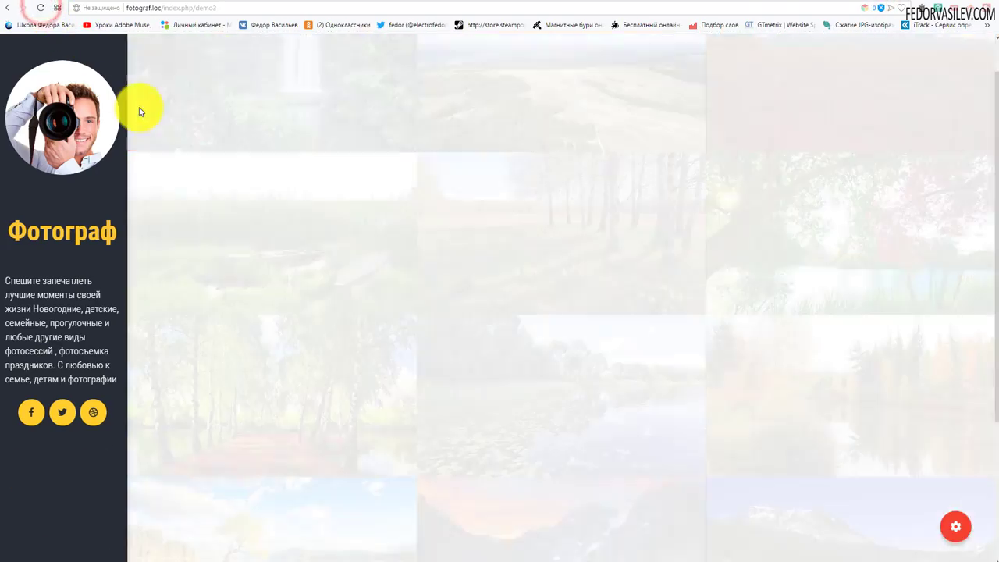
pyautogui.scroll(-3, 866, 133)
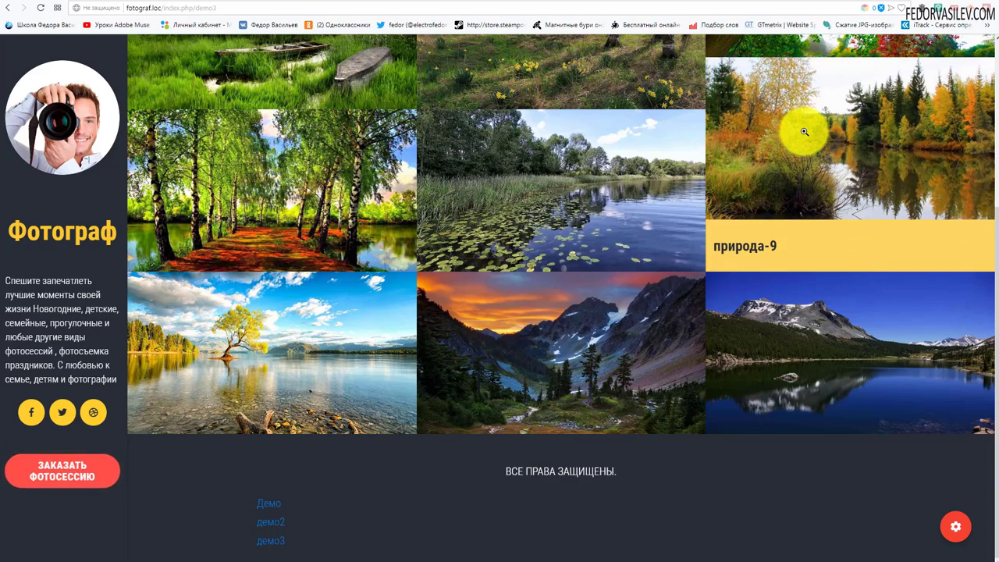
pyautogui.scroll(3, 804, 131)
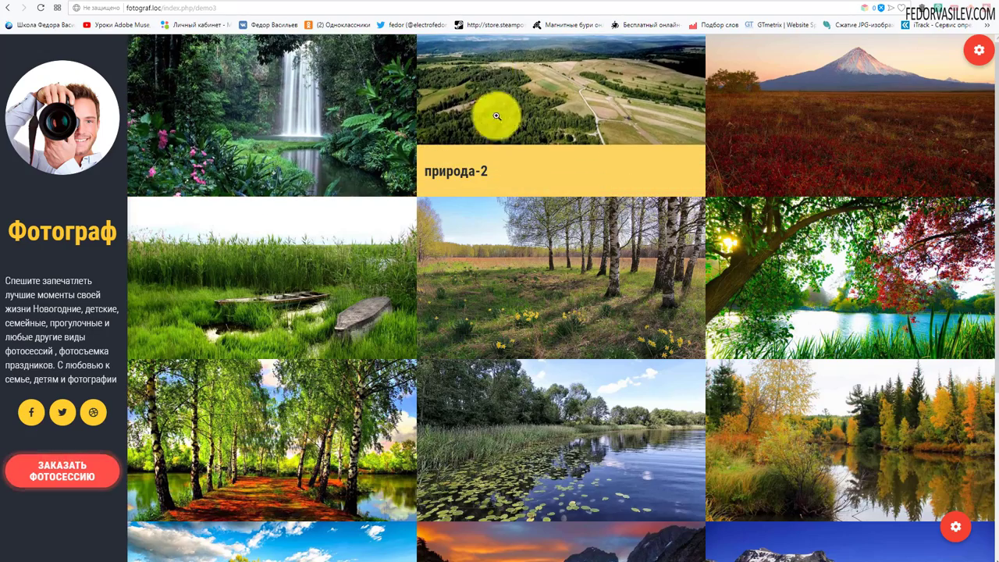
pyautogui.click(505, 84)
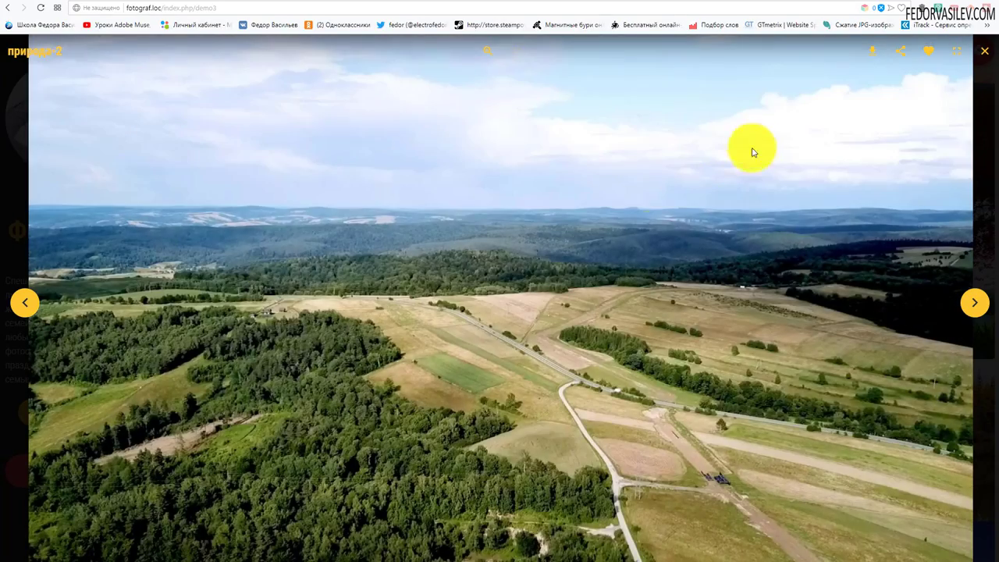
pyautogui.click(984, 59)
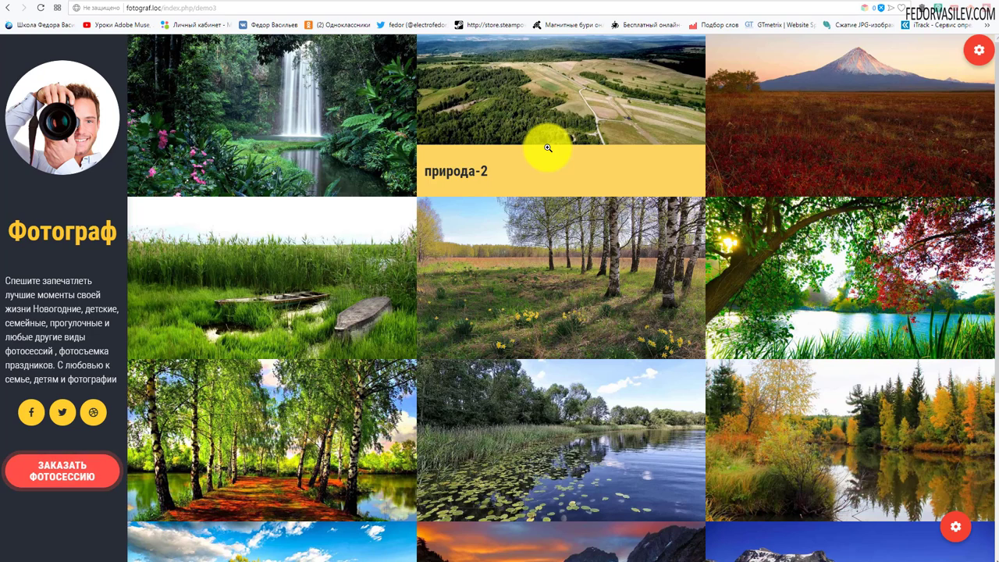
# Open галерея1 in the Joomla gallery manager and list the images of its демо1 category
pyautogui.click(845, 3)
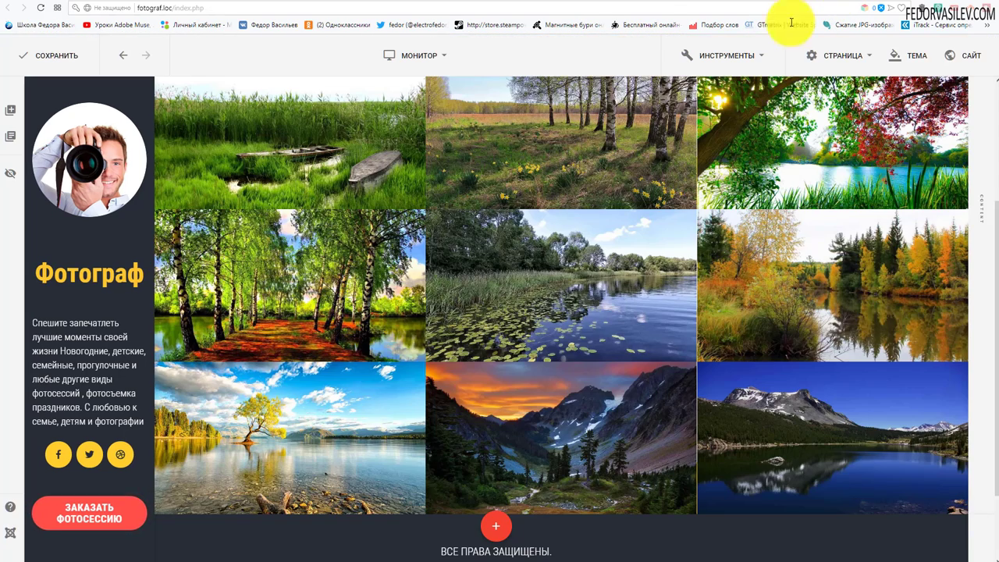
pyautogui.click(827, 1)
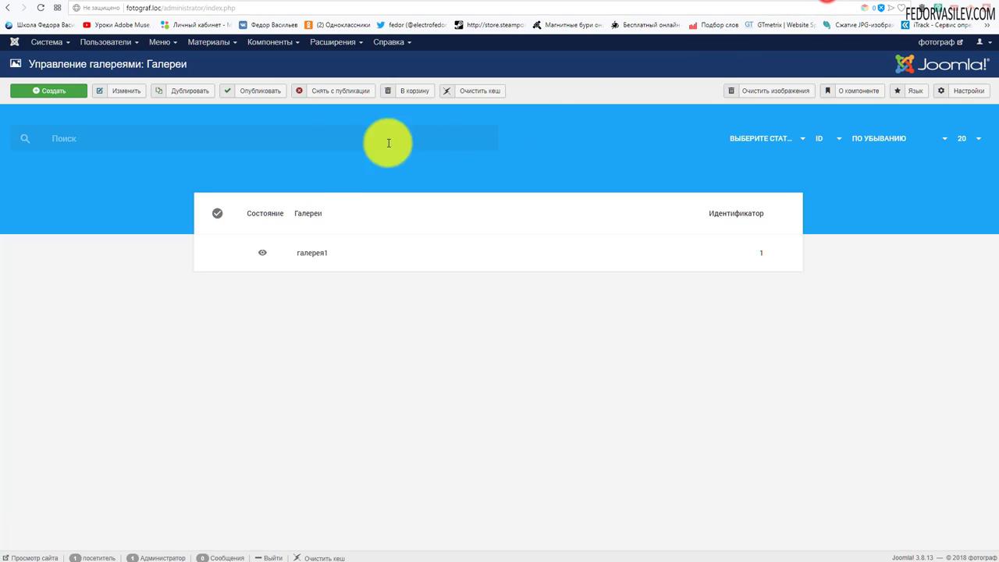
pyautogui.click(313, 253)
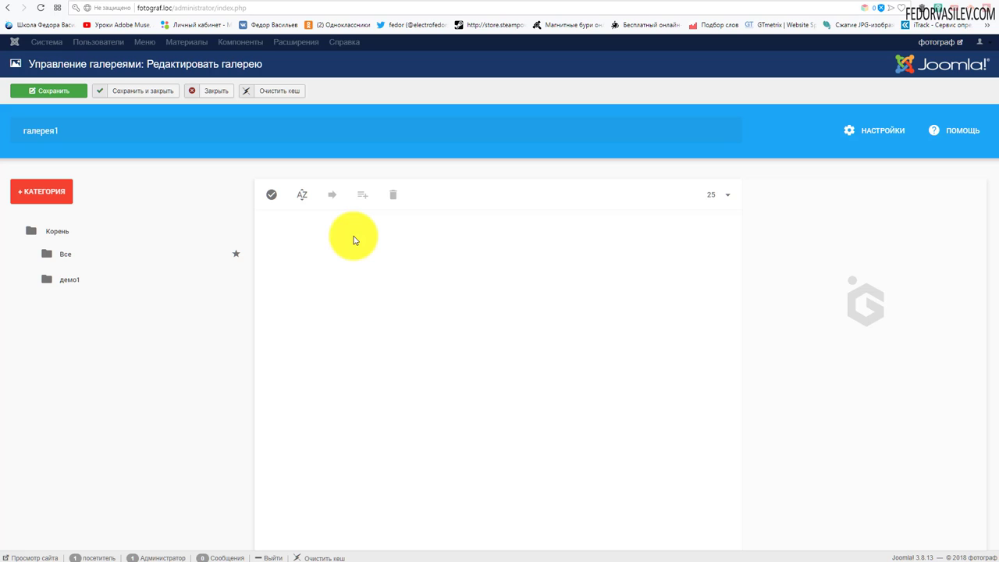
pyautogui.click(84, 279)
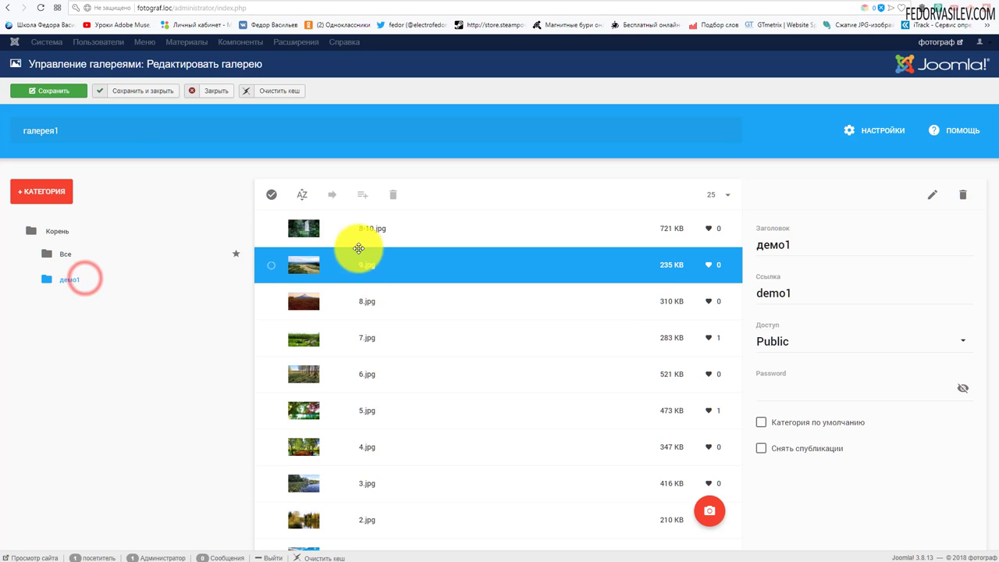
# Replace the природа-1 image (8-10.jpg) with the GIF file from the bagallery/original folder
pyautogui.click(277, 230)
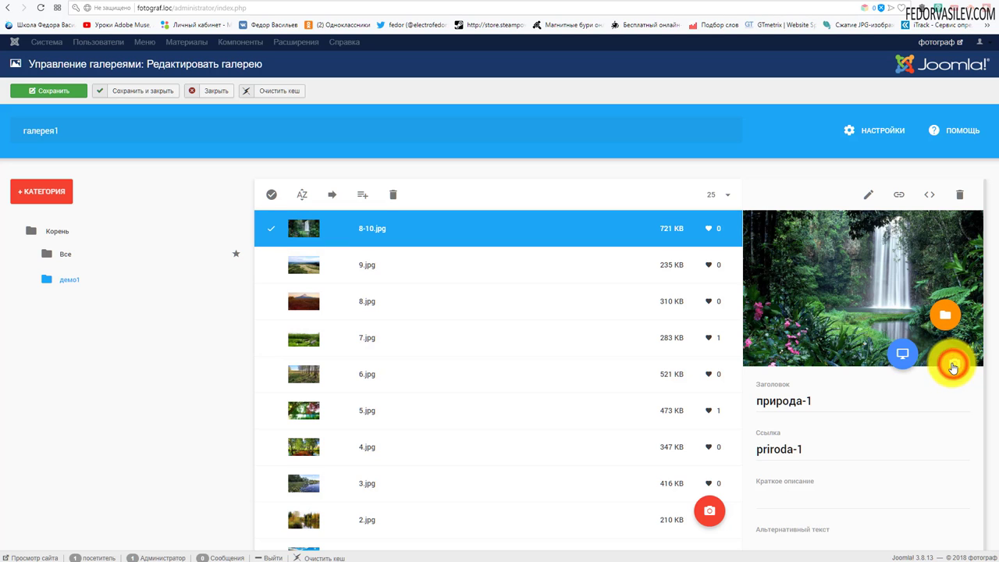
pyautogui.click(939, 317)
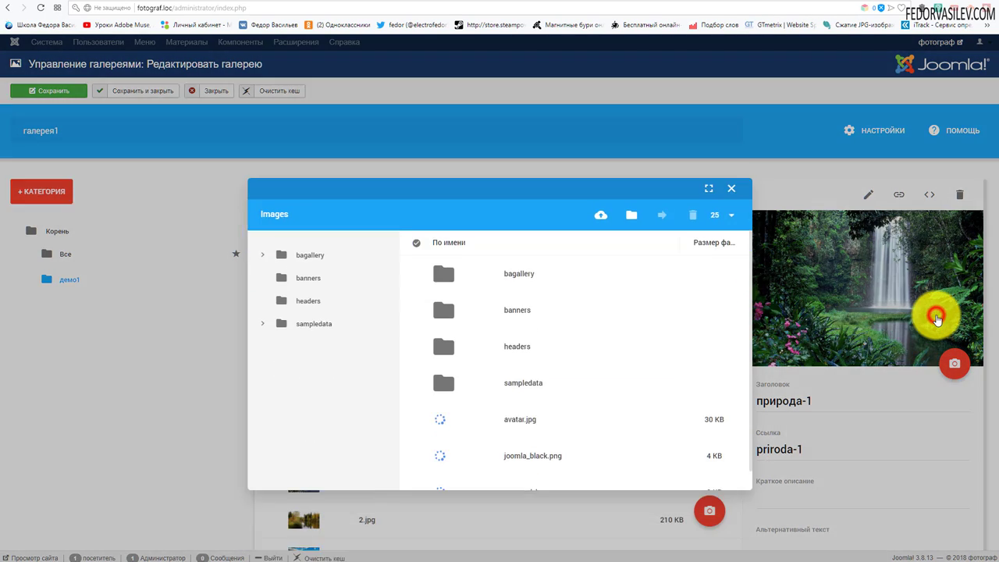
pyautogui.click(517, 242)
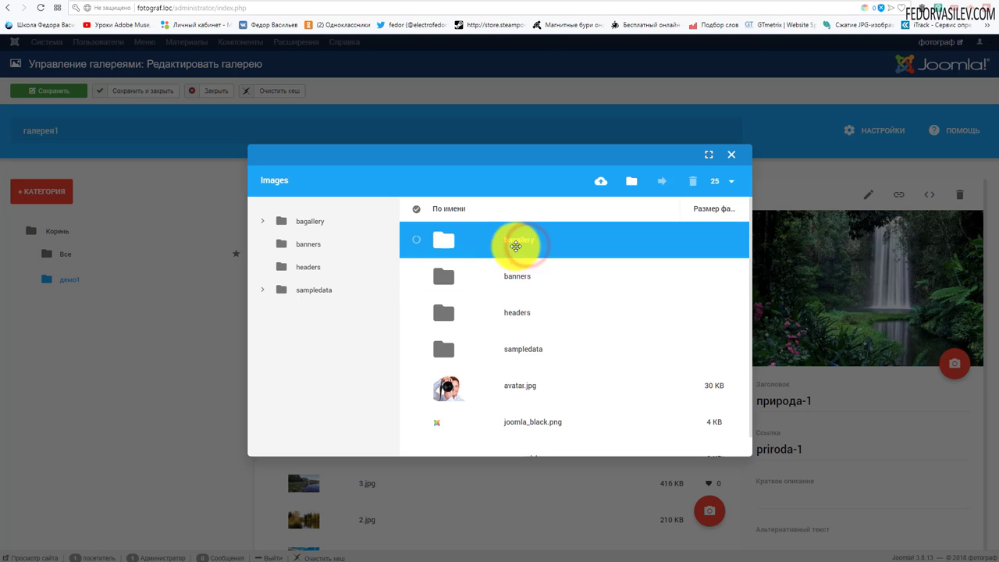
pyautogui.click(417, 441)
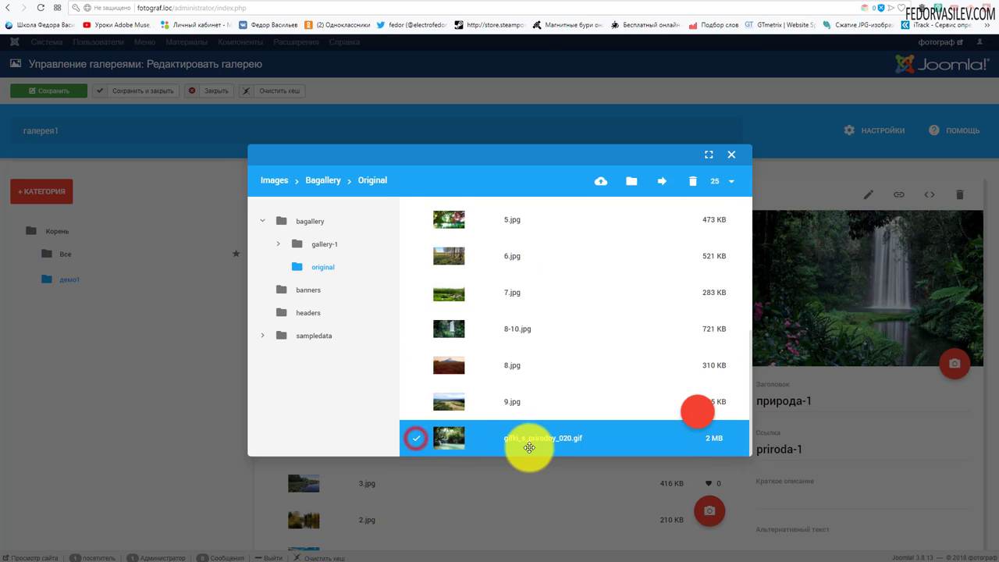
pyautogui.click(697, 412)
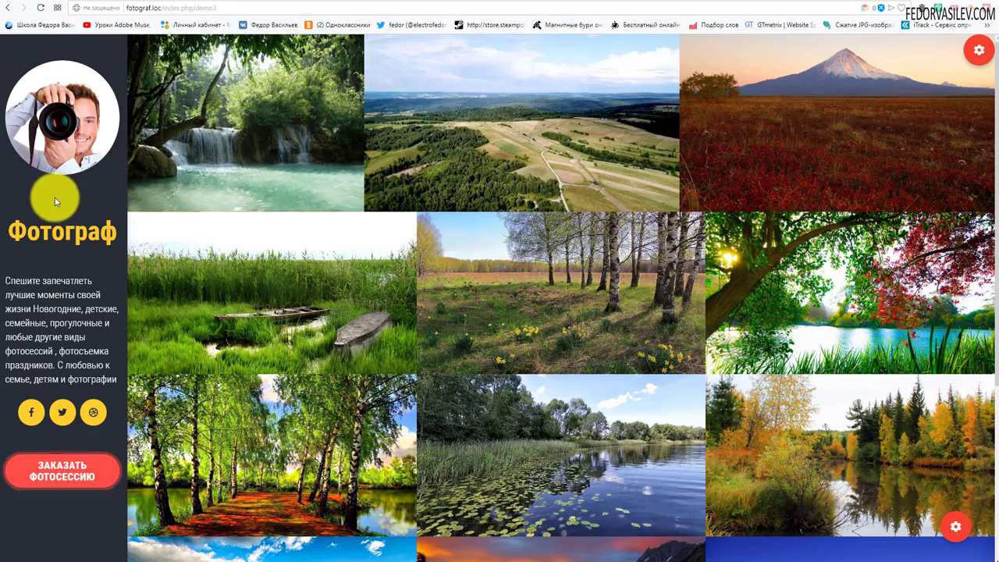
# Examine the enlarged природа-1 image with its description and the rest of the gallery on the published page
pyautogui.click(175, 141)
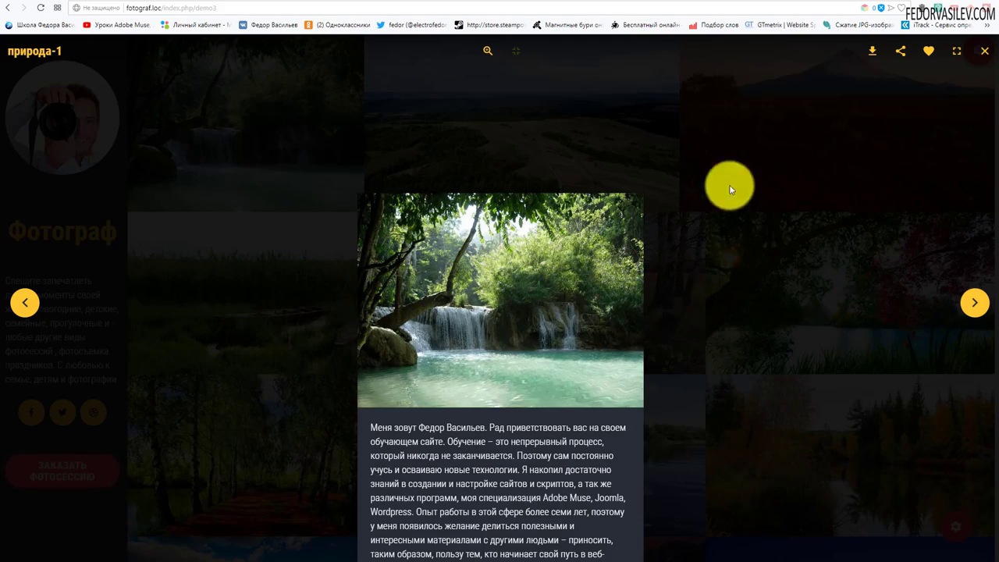
pyautogui.click(983, 50)
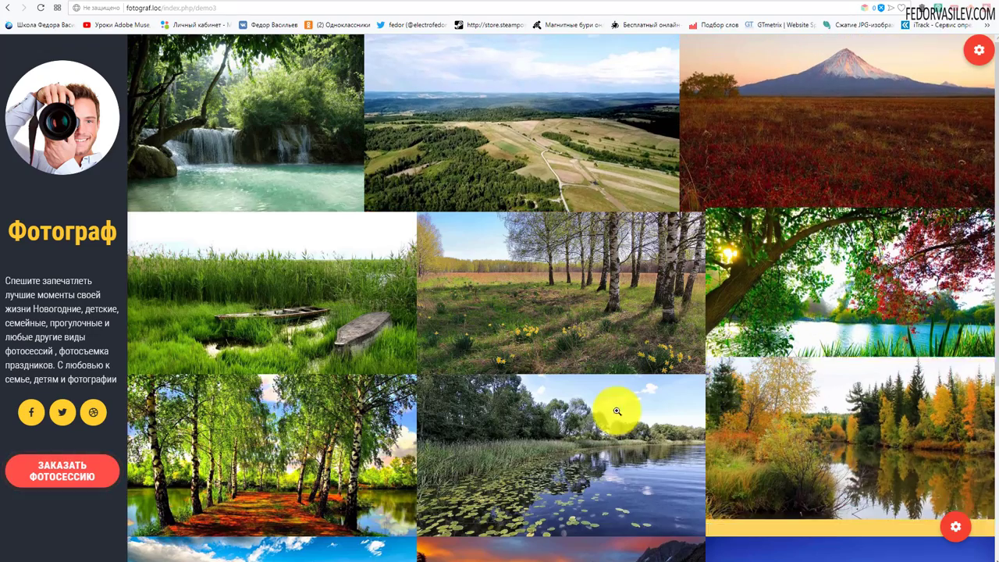
pyautogui.scroll(-3, 763, 224)
pyautogui.scroll(3, 758, 224)
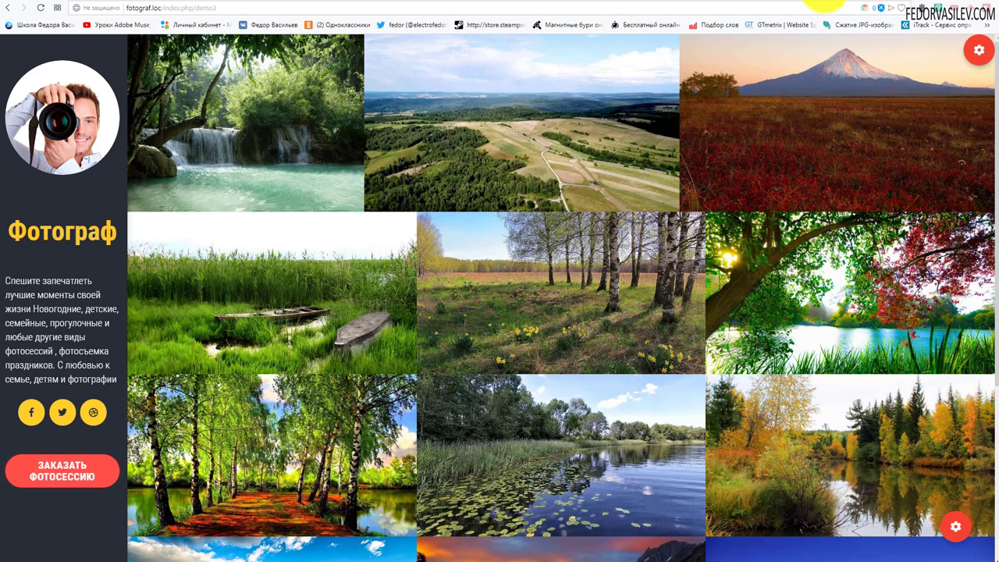
# Leave the gallery editor in the Joomla administration and open Общая форма from the Forms component for editing
pyautogui.click(823, 0)
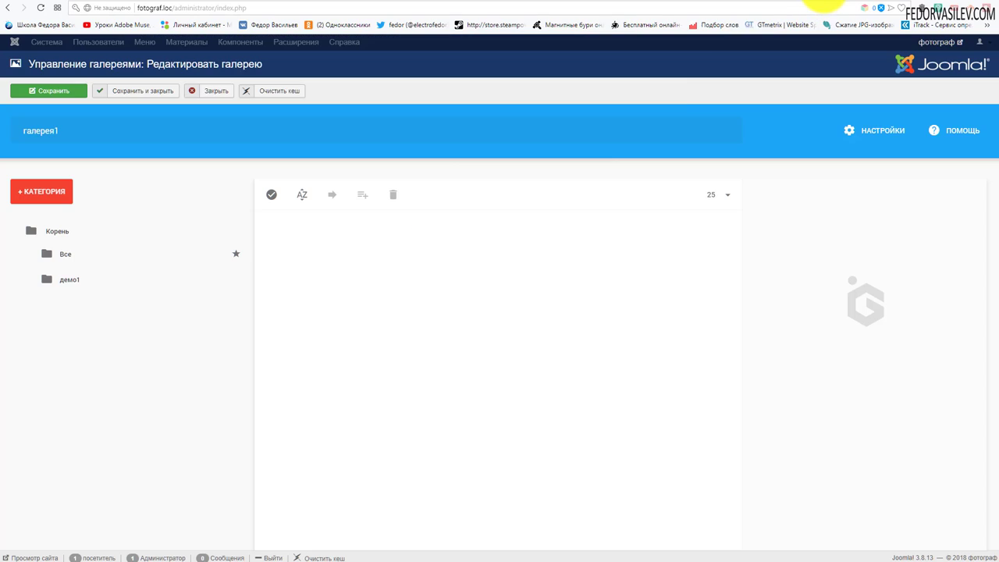
pyautogui.click(249, 43)
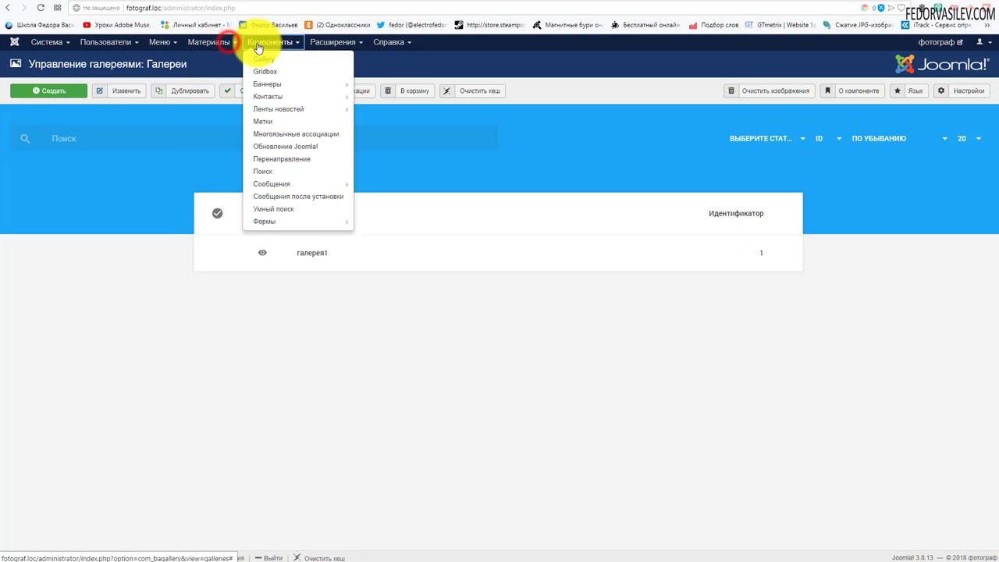
pyautogui.click(254, 224)
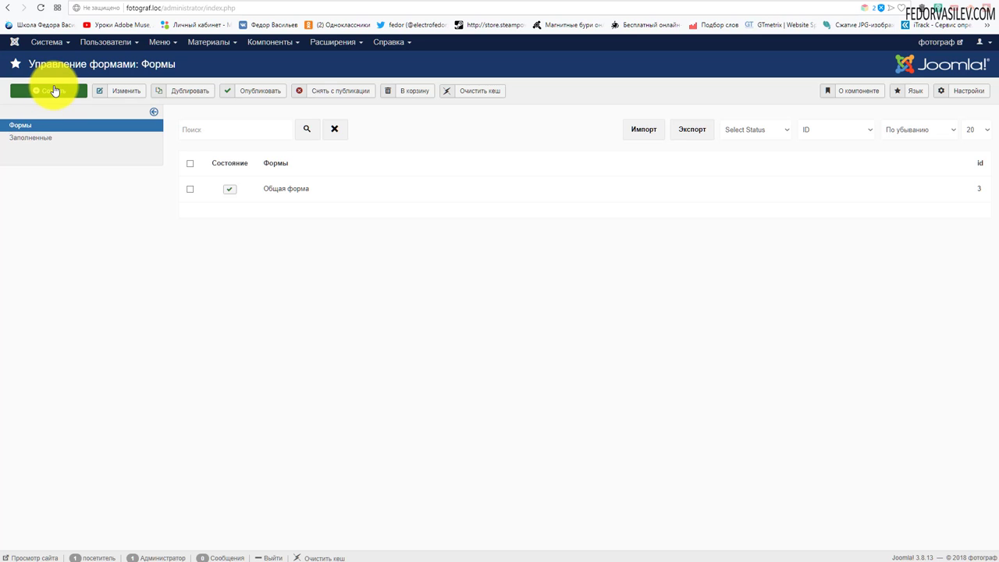
pyautogui.click(277, 193)
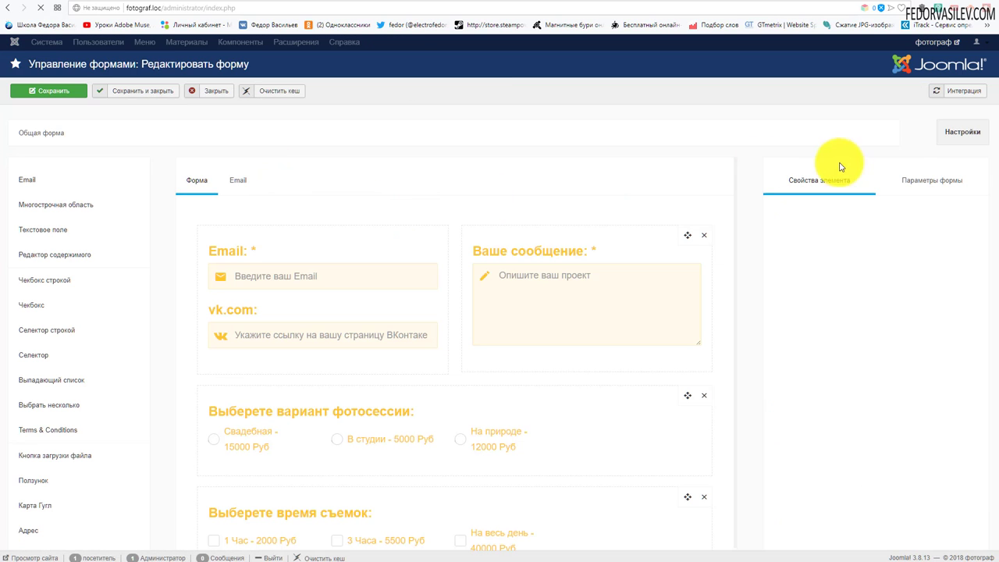
# Review the form's basic settings and the notification recipient's e-mail field, leaving the settings without applying changes
pyautogui.click(962, 131)
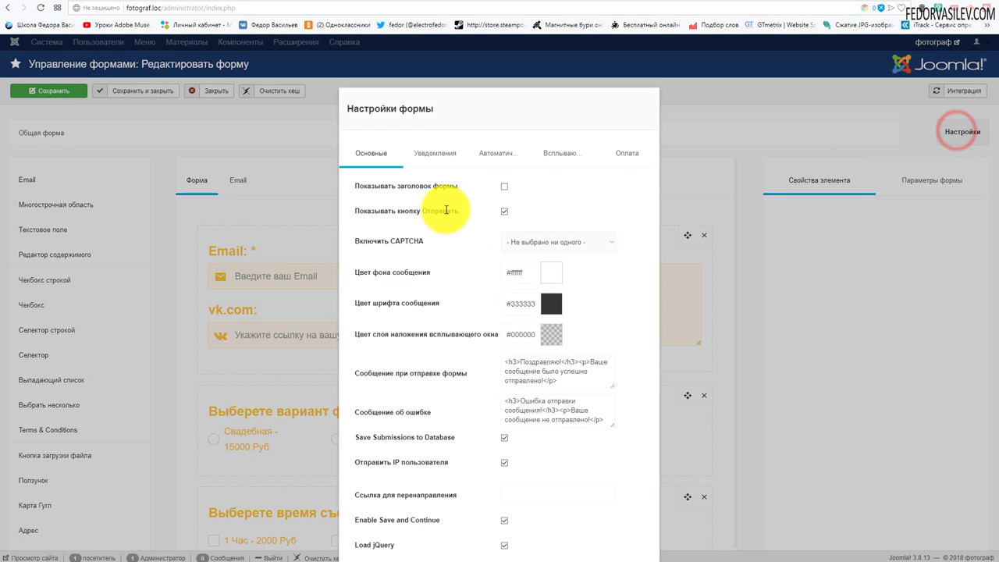
pyautogui.scroll(-1, 447, 209)
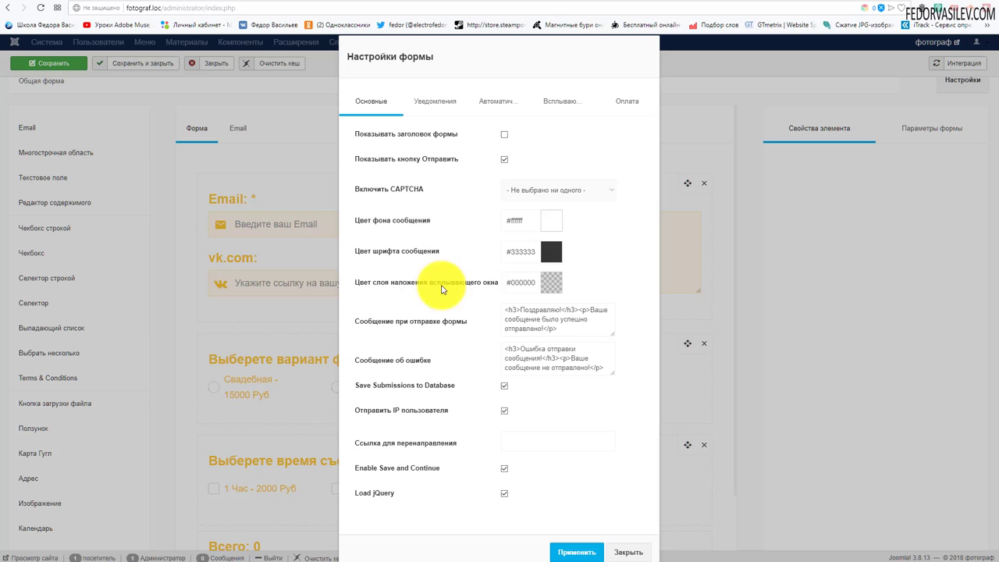
pyautogui.click(437, 105)
pyautogui.moveTo(574, 139); pyautogui.dragTo(490, 144)
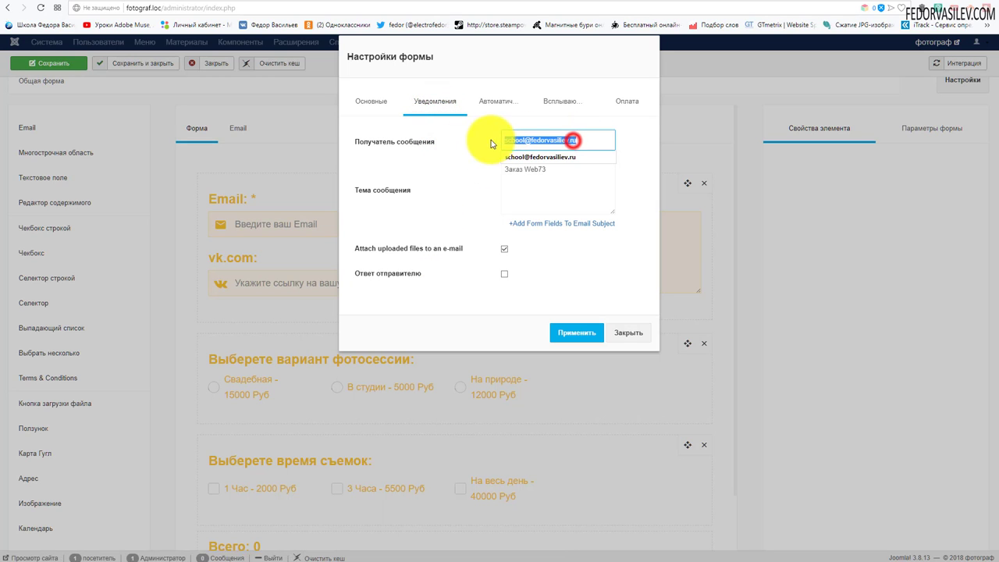
pyautogui.click(626, 334)
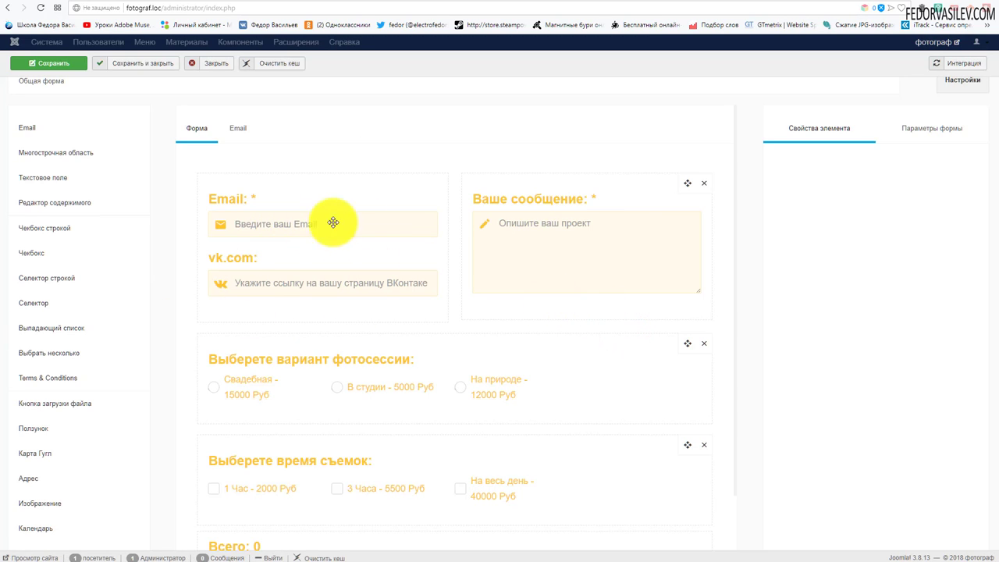
# Examine the form parameters for the headings, text fields and icons
pyautogui.click(952, 122)
pyautogui.scroll(-5, 836, 268)
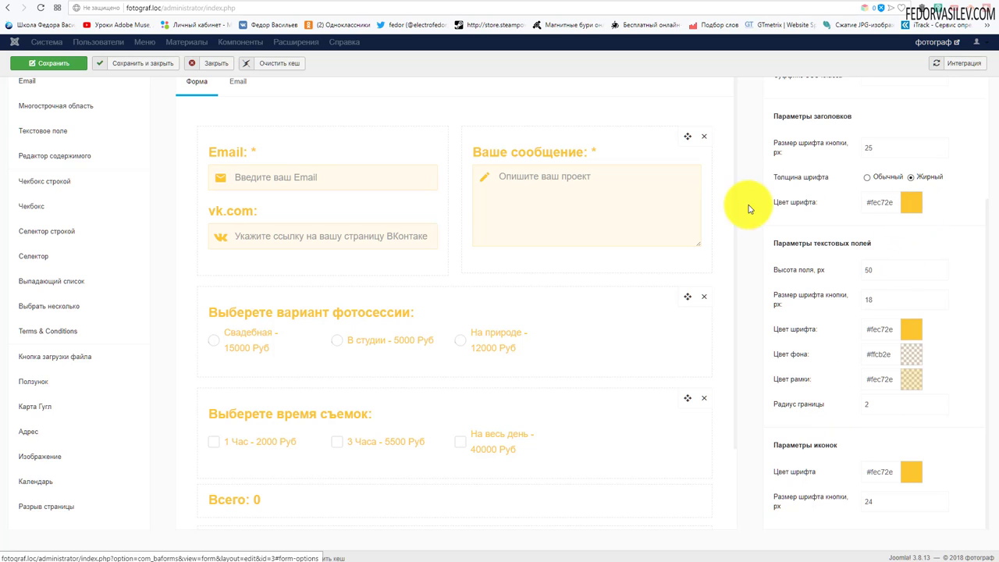
pyautogui.scroll(2, 577, 294)
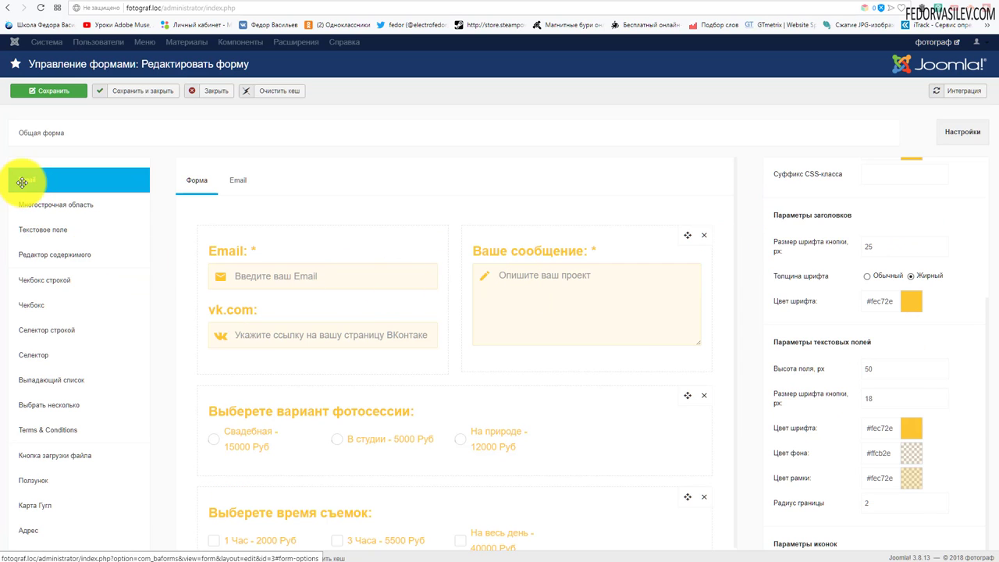
# Review the remaining fields of the order form and the column layouts offered for a new row, without adding one
pyautogui.scroll(-4, 288, 336)
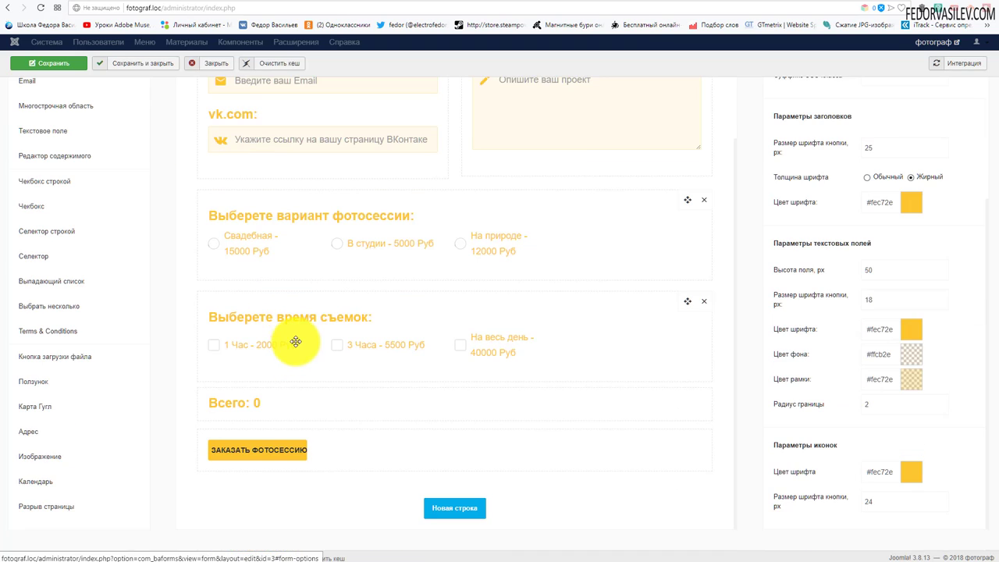
pyautogui.click(454, 509)
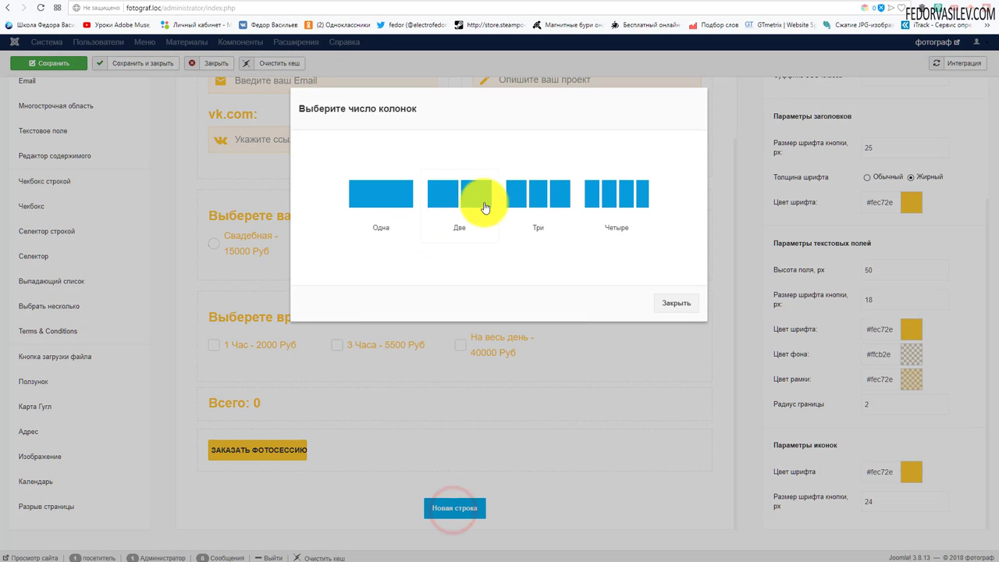
pyautogui.click(360, 495)
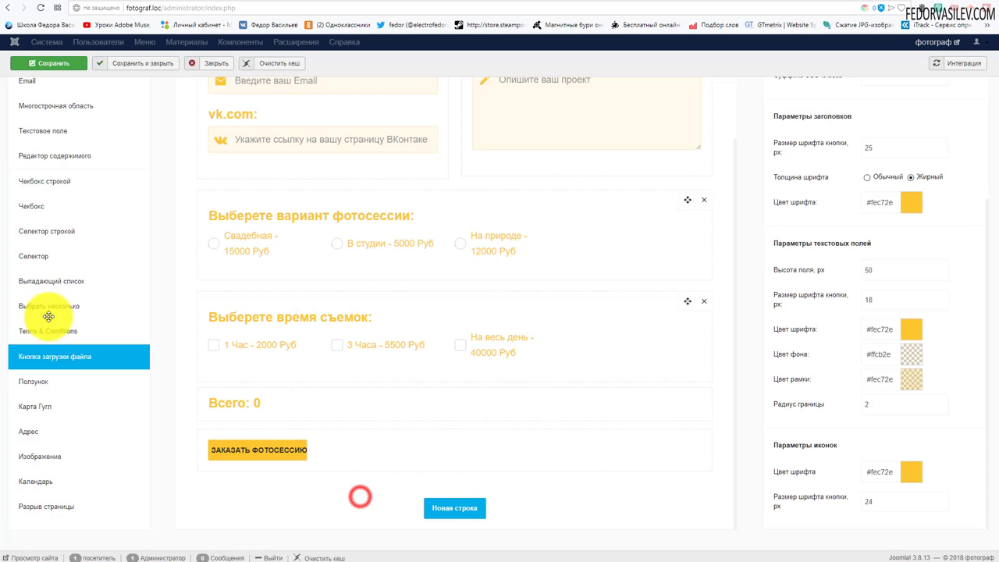
pyautogui.scroll(2, 27, 226)
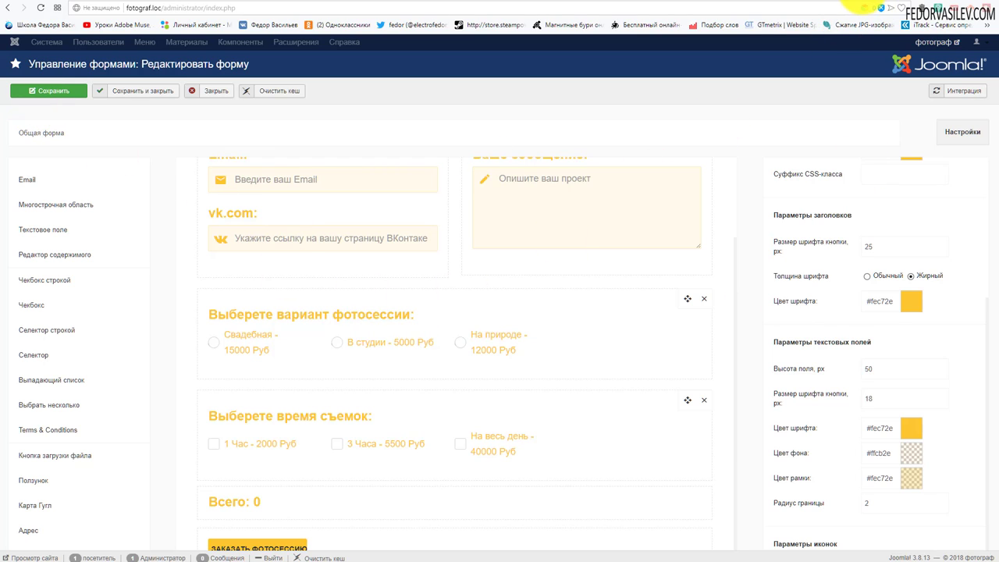
# Switch to the Gridbox page editor and open the popup section of the sidebar's ЗАКАЗАТЬ ФОТОСЕССИЮ button with its settings
pyautogui.click(871, 6)
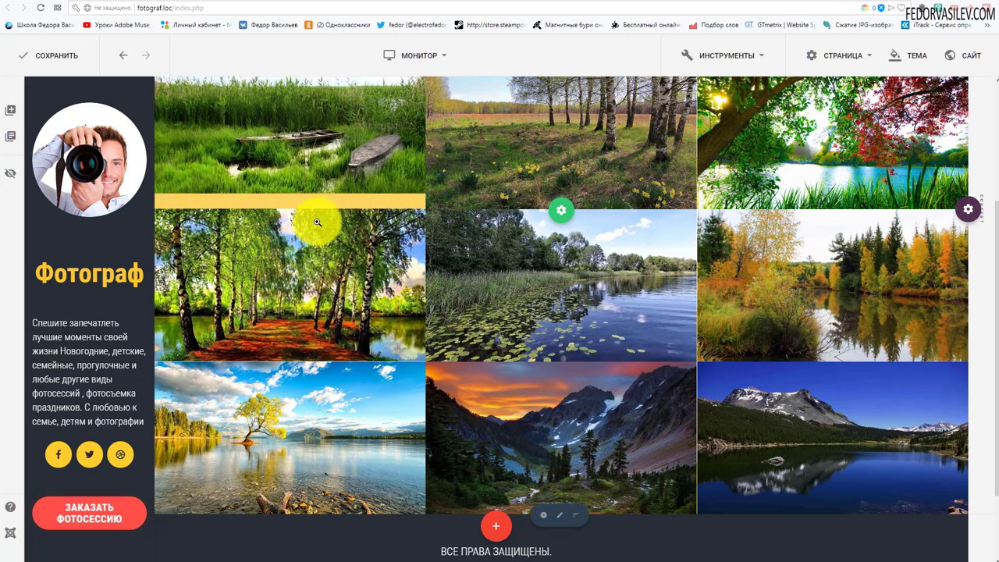
pyautogui.moveTo(57, 516)
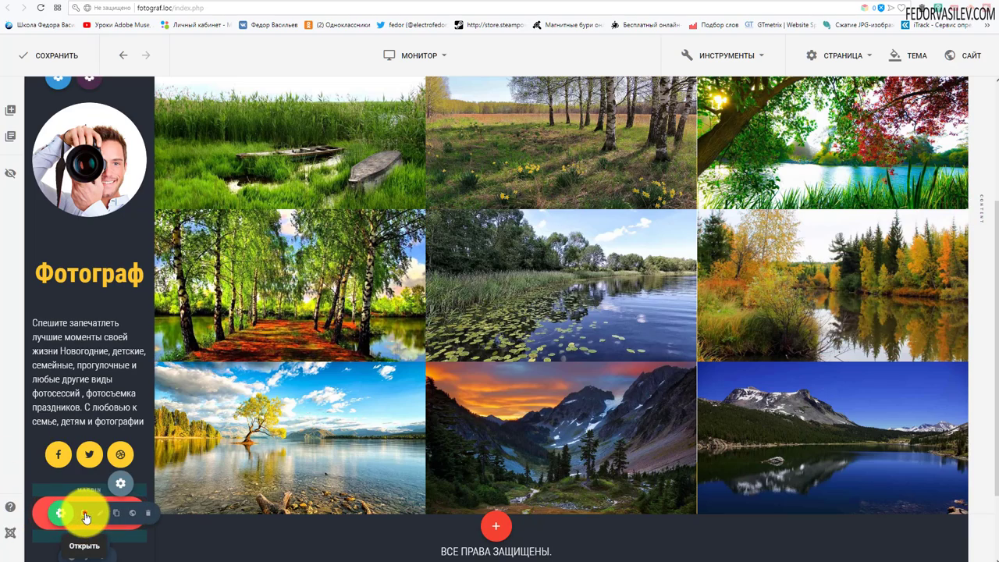
pyautogui.click(86, 517)
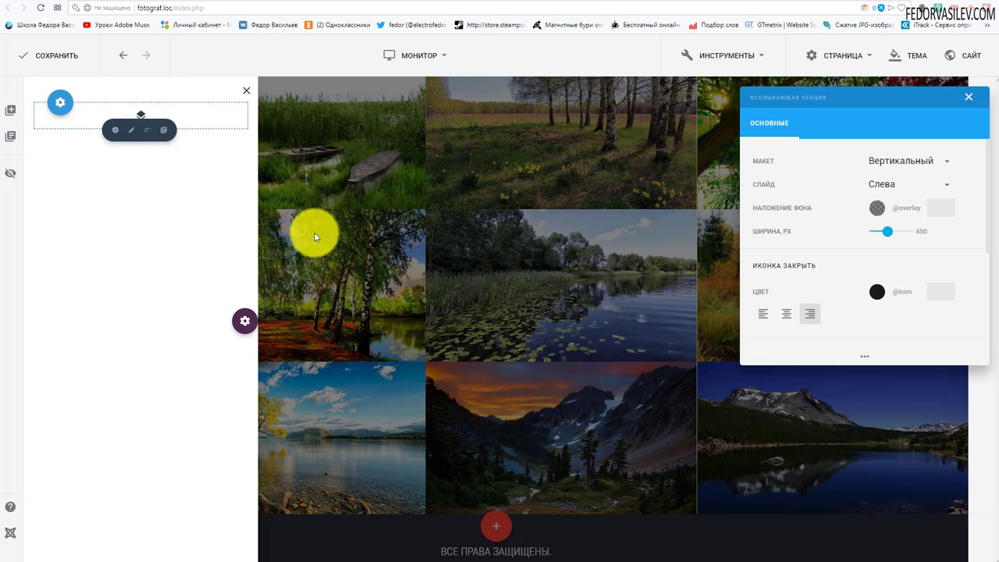
pyautogui.moveTo(844, 98); pyautogui.dragTo(456, 137)
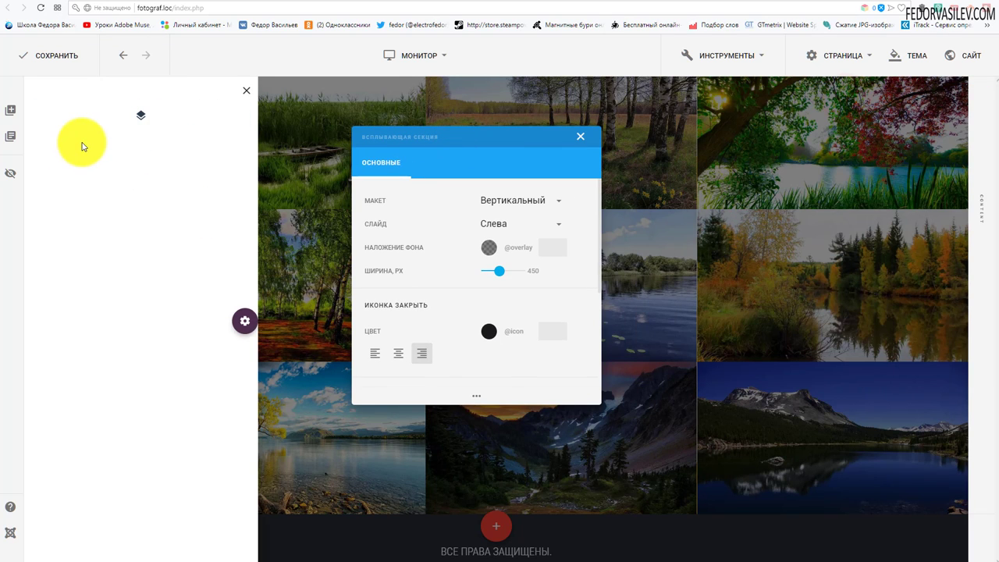
# Set the popup section's layout to Лайтбокс and its width to 1170 px, then close its settings
pyautogui.click(502, 200)
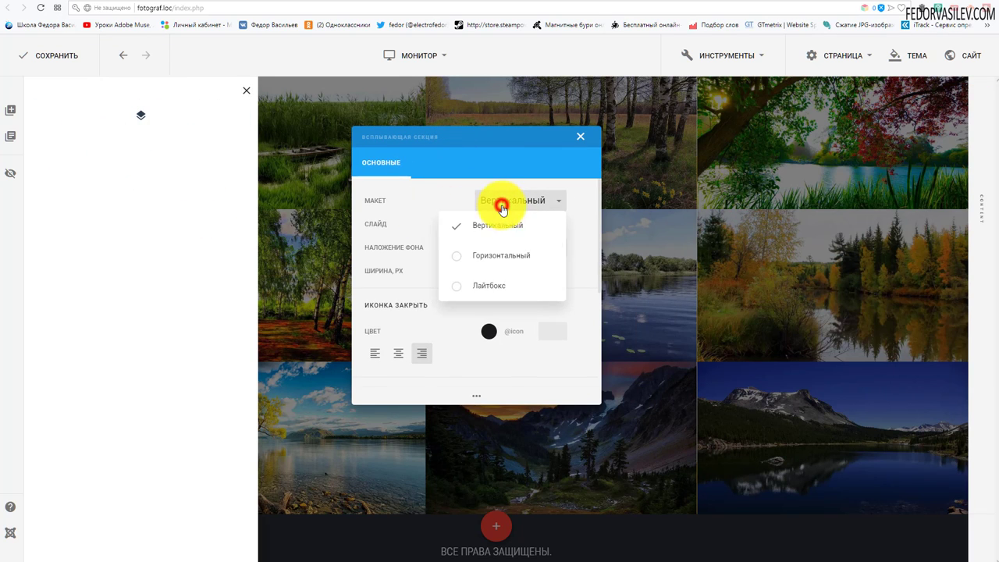
pyautogui.click(476, 284)
pyautogui.moveTo(487, 67); pyautogui.dragTo(784, 146)
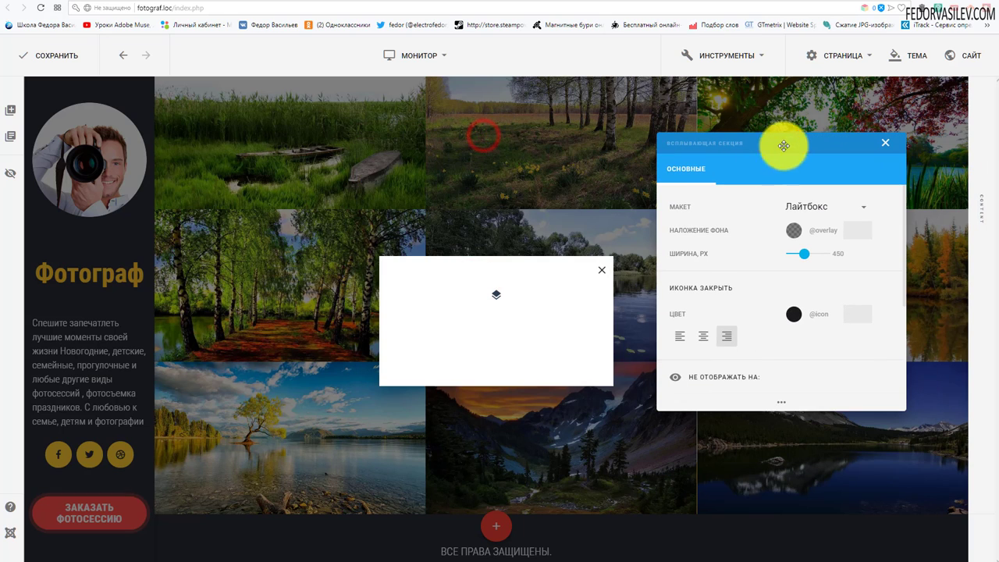
pyautogui.moveTo(802, 254); pyautogui.dragTo(848, 267)
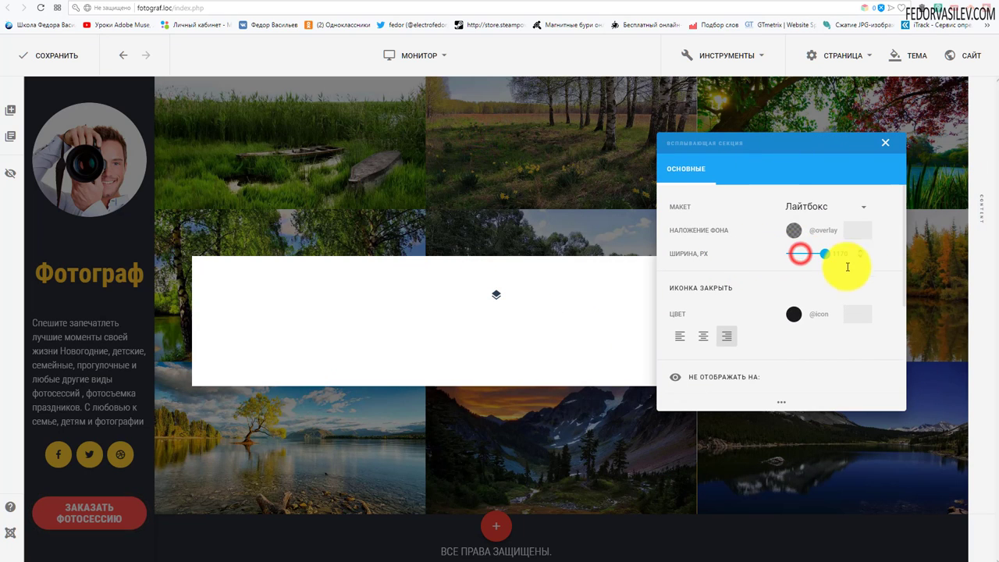
pyautogui.moveTo(684, 144); pyautogui.dragTo(330, 83)
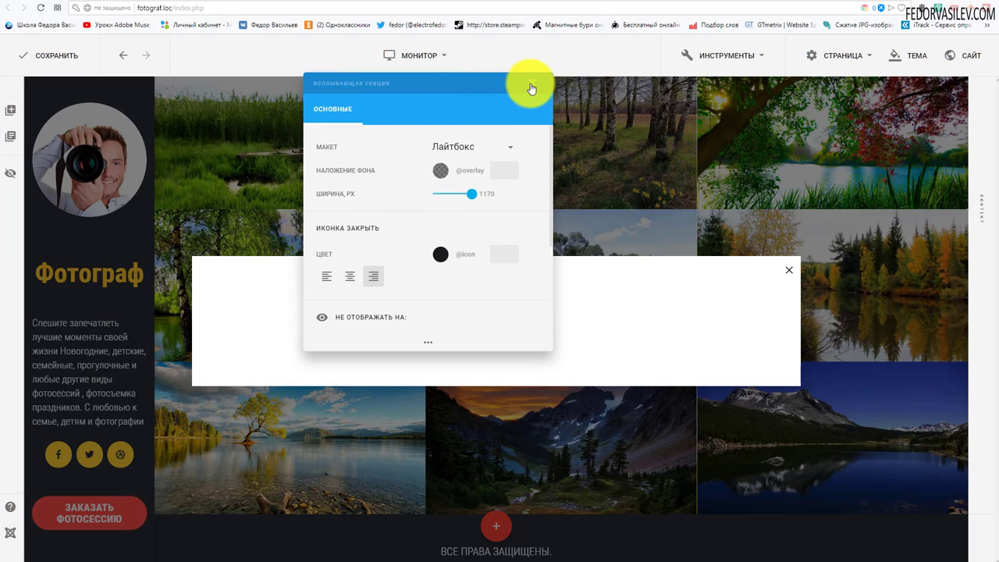
pyautogui.click(531, 89)
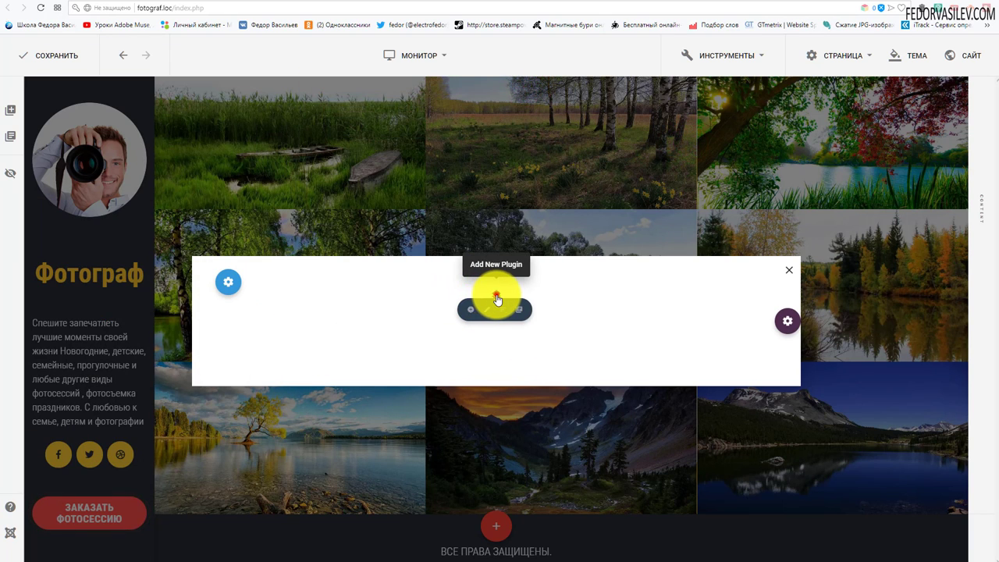
# Add the Balbooa Forms plugin with Общая форма to the lightbox and keep the plugin's default settings
pyautogui.click(496, 298)
pyautogui.scroll(-10, 442, 323)
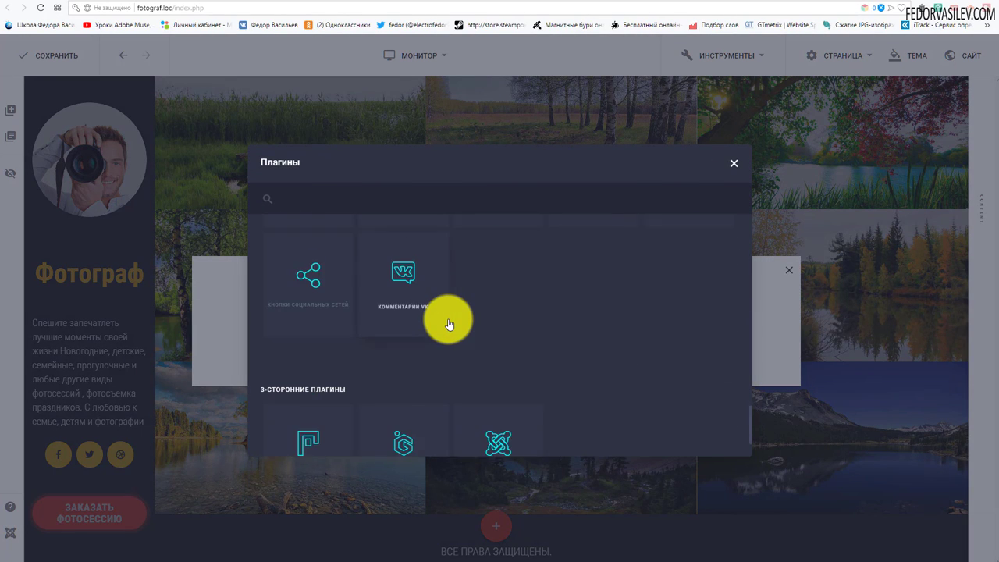
pyautogui.scroll(-2, 449, 324)
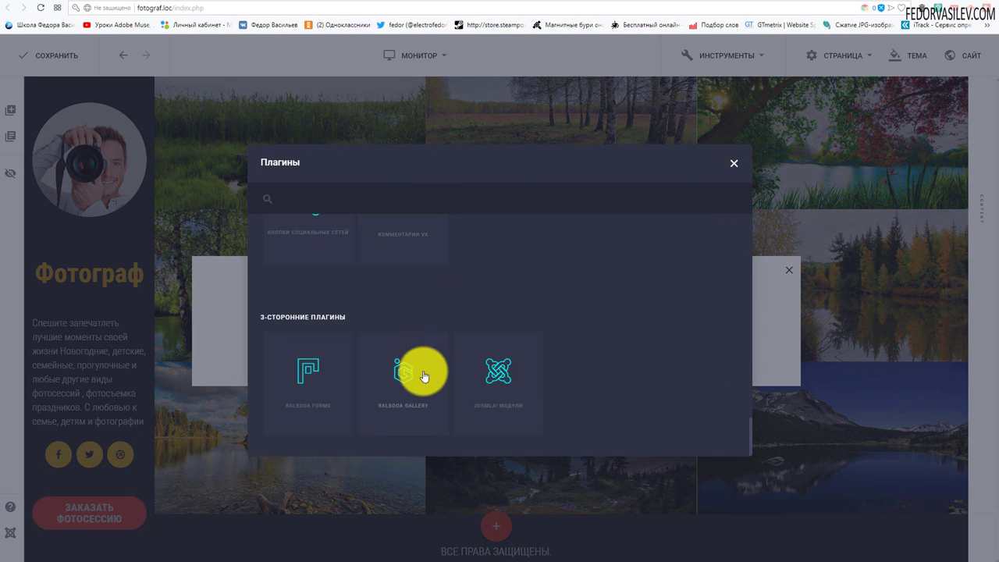
pyautogui.click(306, 368)
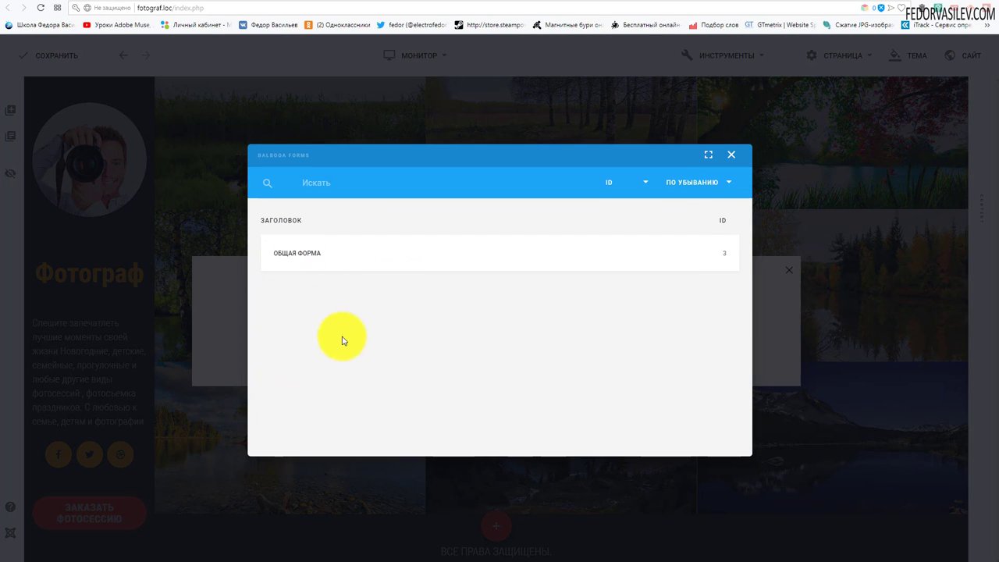
pyautogui.click(303, 254)
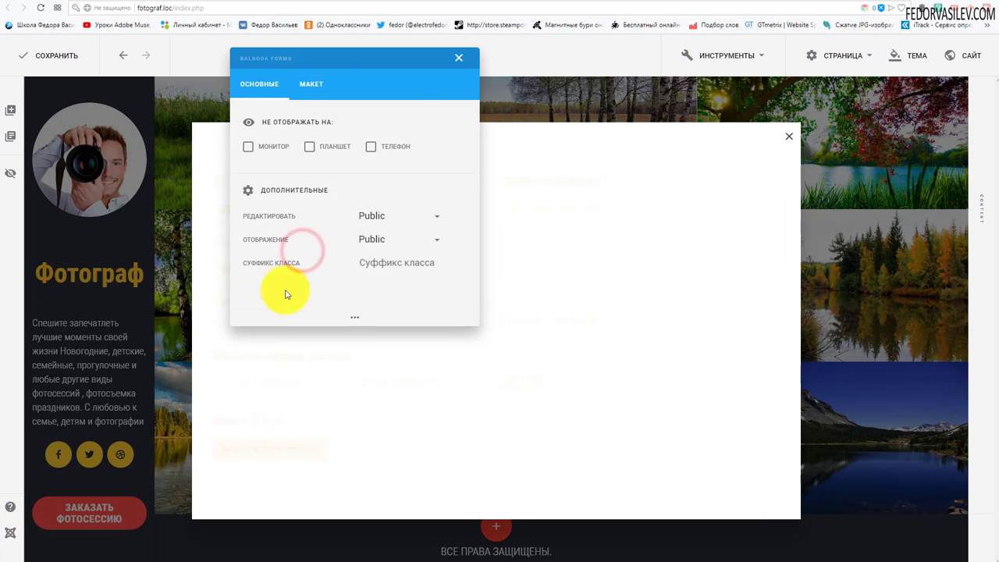
pyautogui.moveTo(332, 64); pyautogui.dragTo(417, 206)
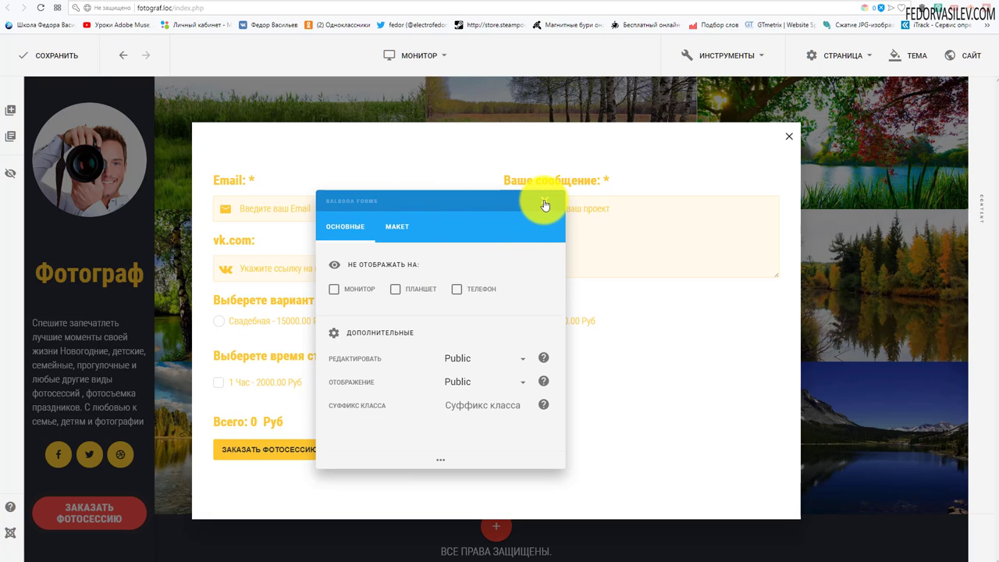
pyautogui.click(545, 205)
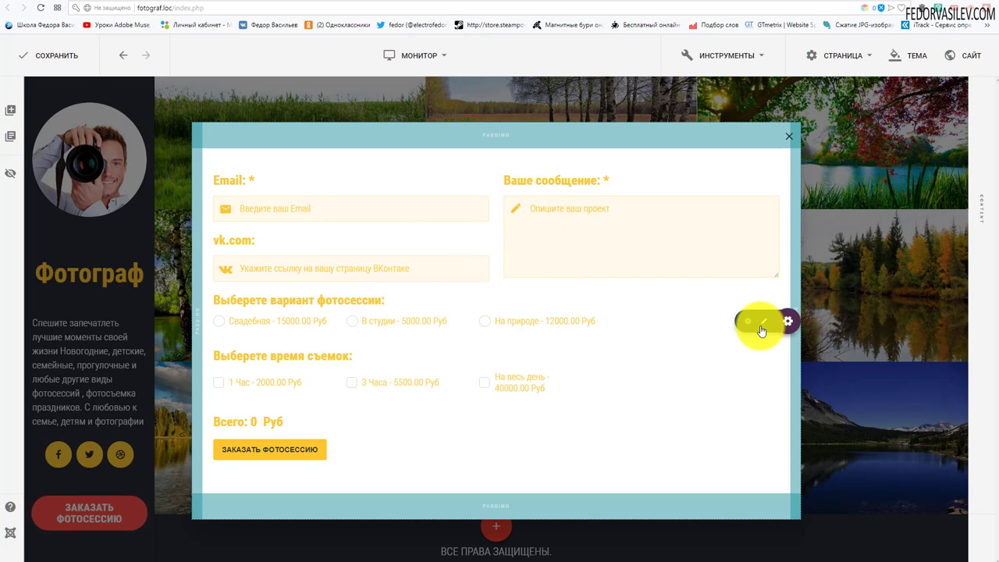
pyautogui.click(762, 322)
pyautogui.moveTo(863, 100); pyautogui.dragTo(319, 107)
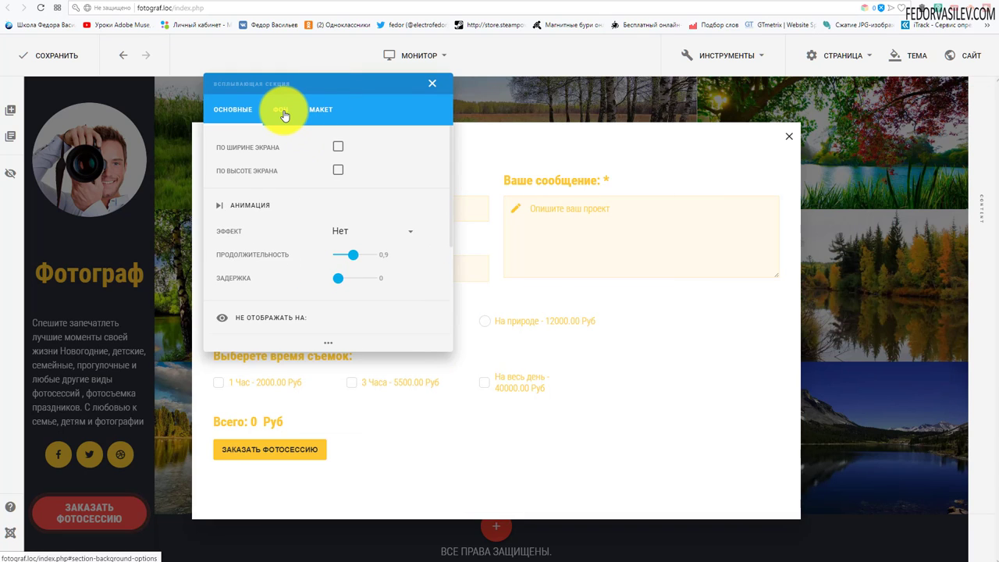
pyautogui.click(284, 116)
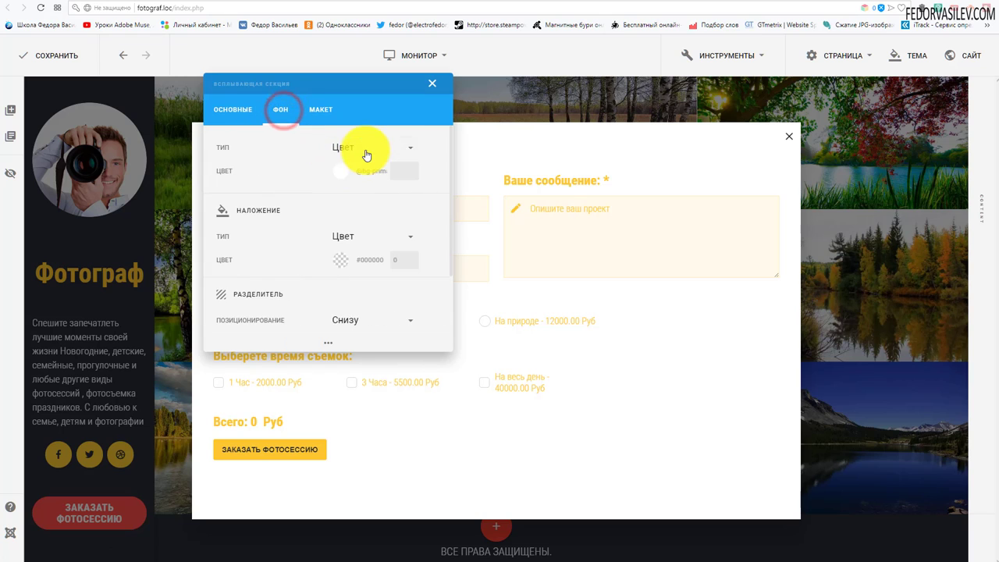
pyautogui.click(366, 147)
pyautogui.click(305, 148)
pyautogui.click(338, 170)
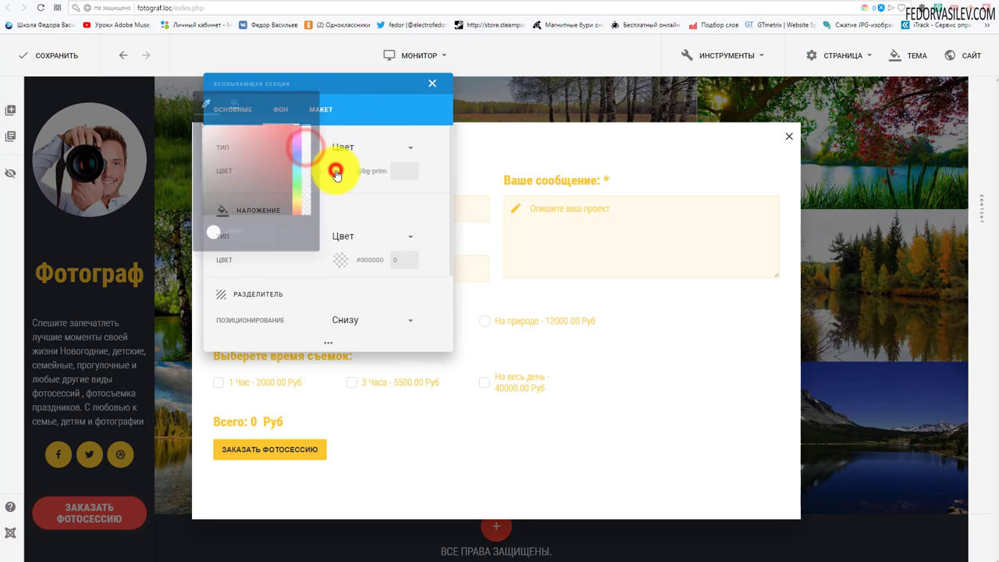
pyautogui.click(228, 106)
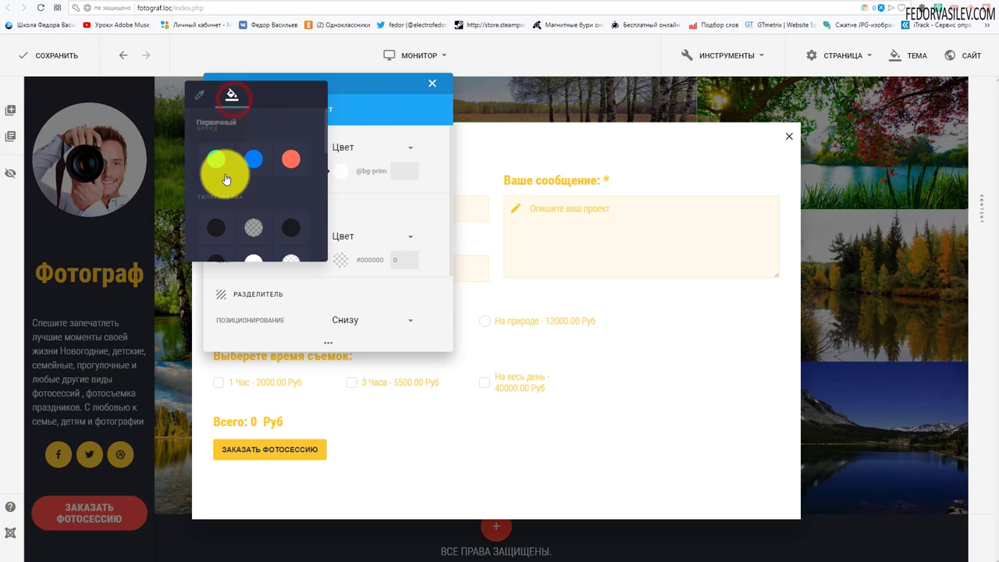
pyautogui.click(216, 159)
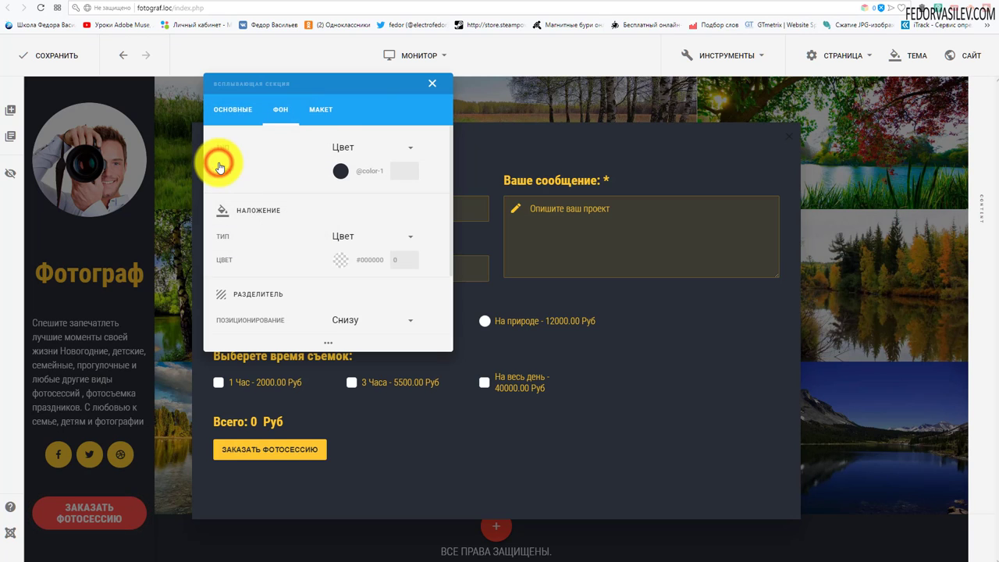
# Enable the popup section's border on all four sides with a width of 20 px
pyautogui.moveTo(322, 81); pyautogui.dragTo(520, 161)
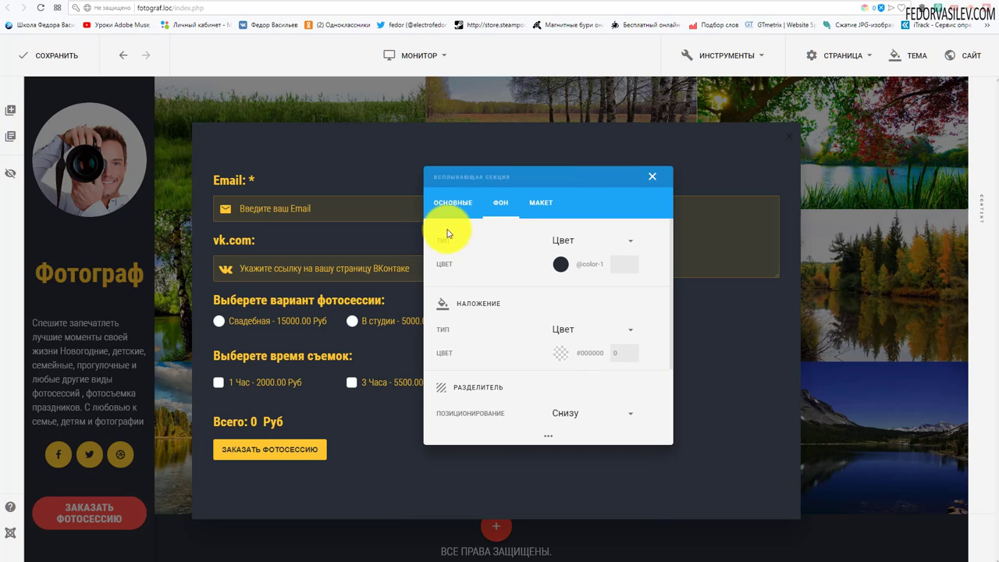
pyautogui.click(448, 201)
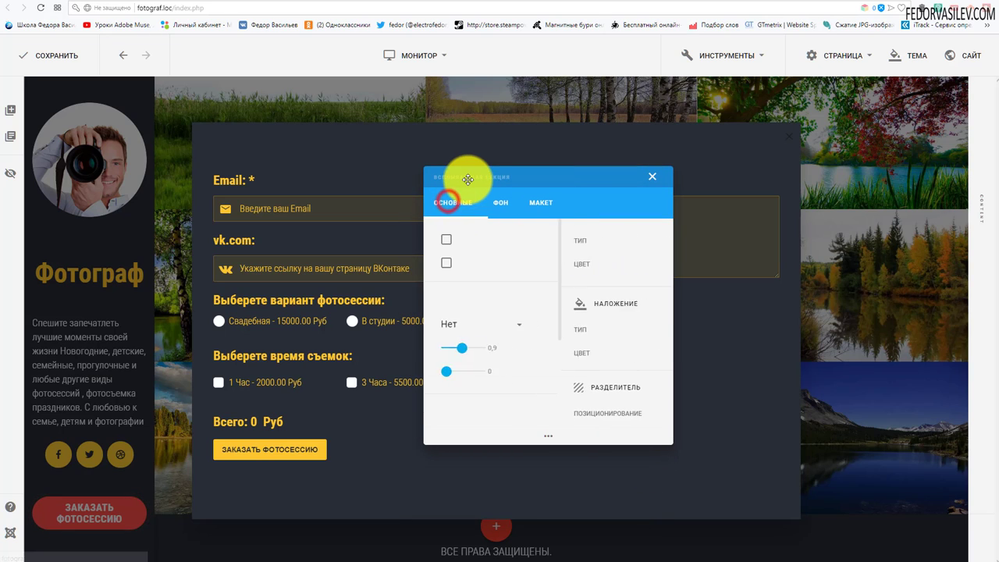
pyautogui.click(531, 205)
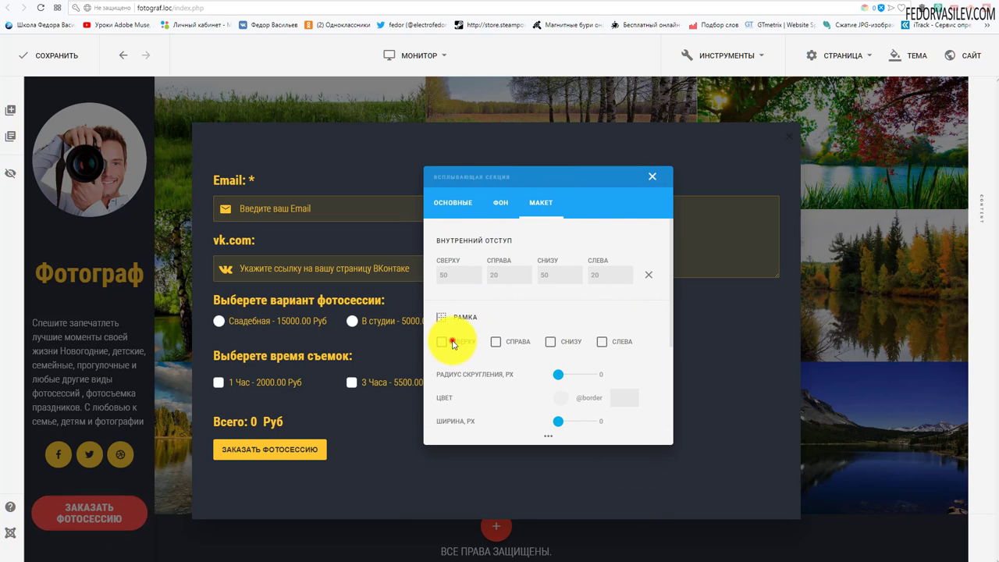
pyautogui.click(495, 341)
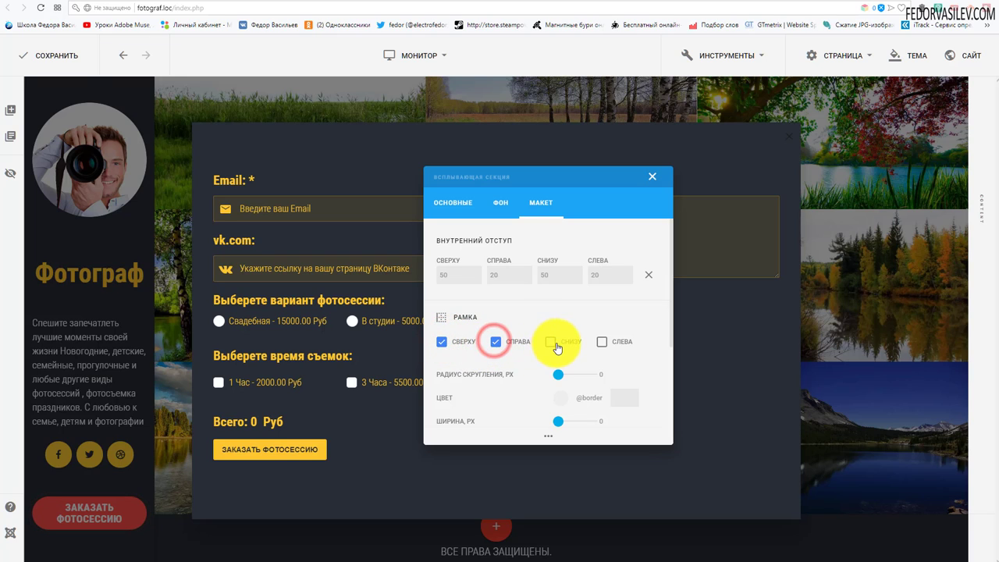
pyautogui.click(602, 344)
pyautogui.scroll(-2, 536, 281)
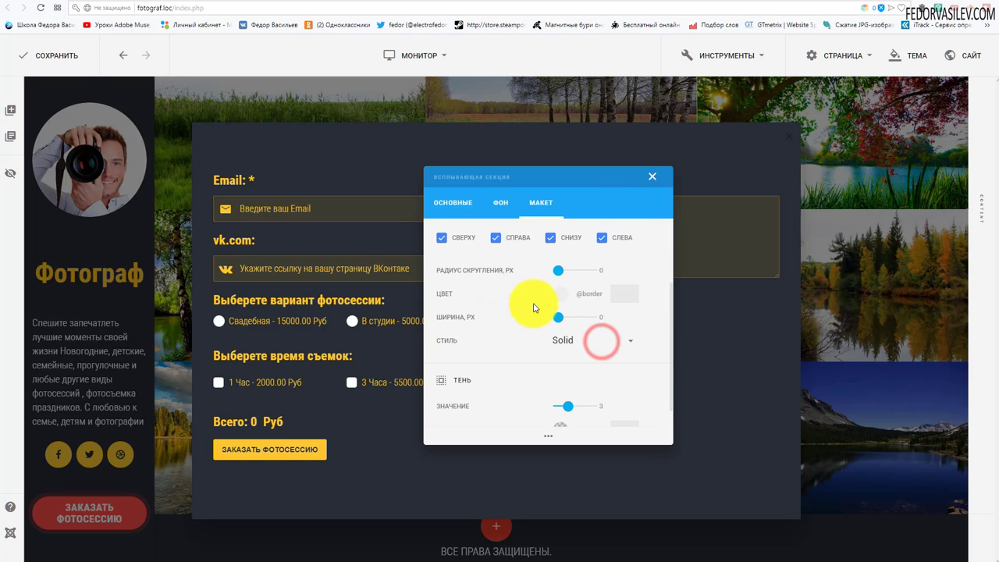
pyautogui.scroll(1, 536, 308)
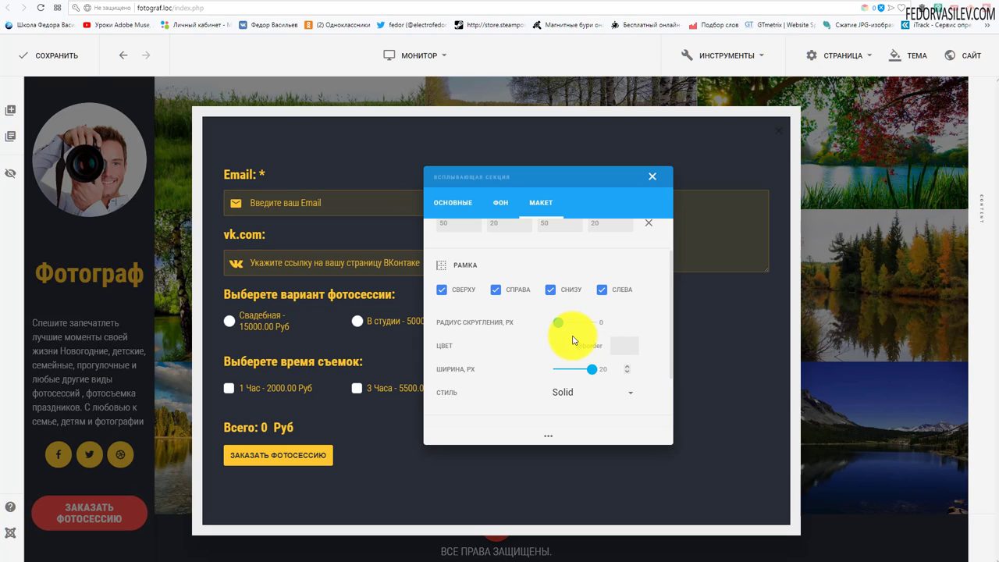
pyautogui.click(562, 346)
pyautogui.click(450, 209)
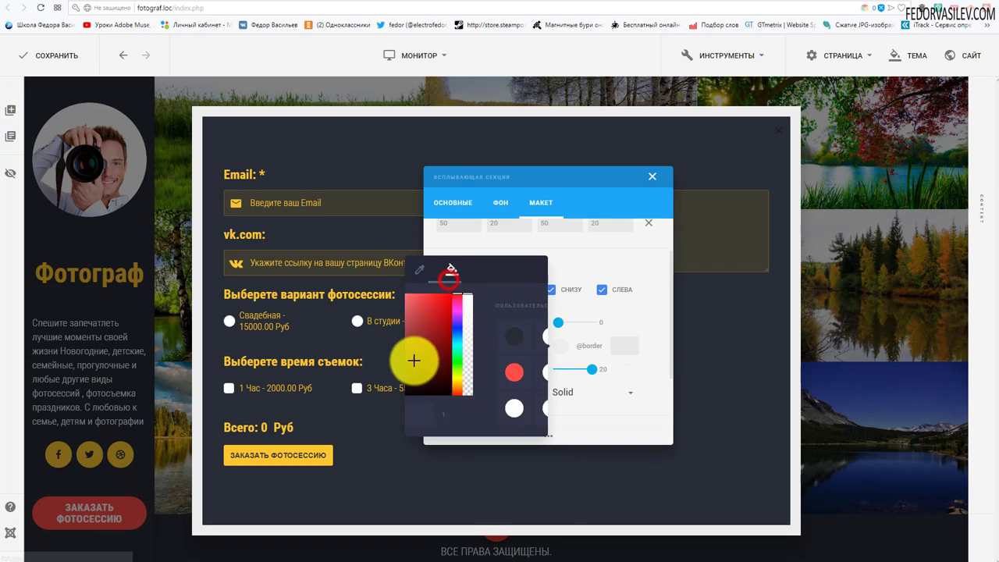
pyautogui.click(512, 375)
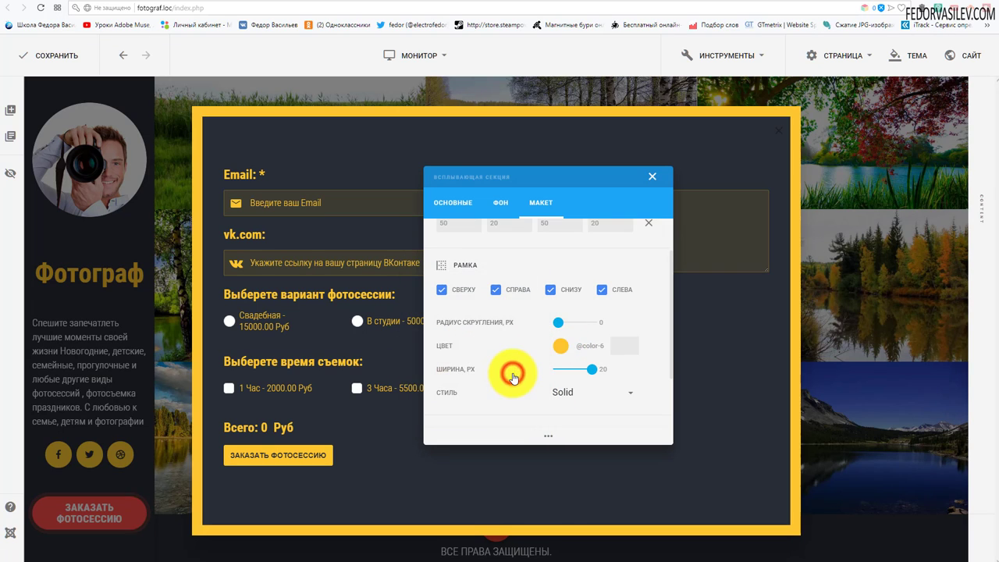
# Change the popup section's border style to Dashed and reduce its width to 10 px
pyautogui.click(553, 391)
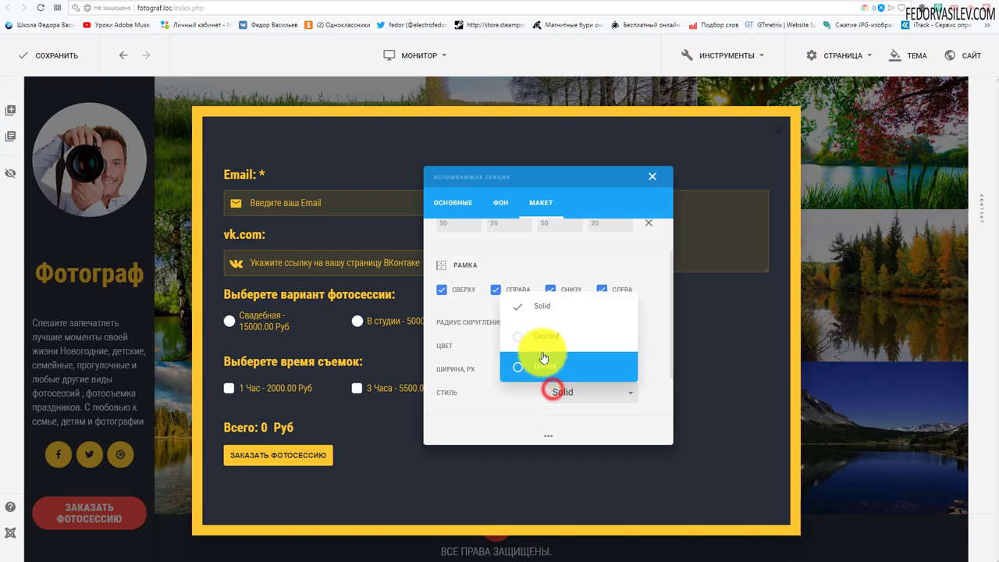
pyautogui.click(544, 340)
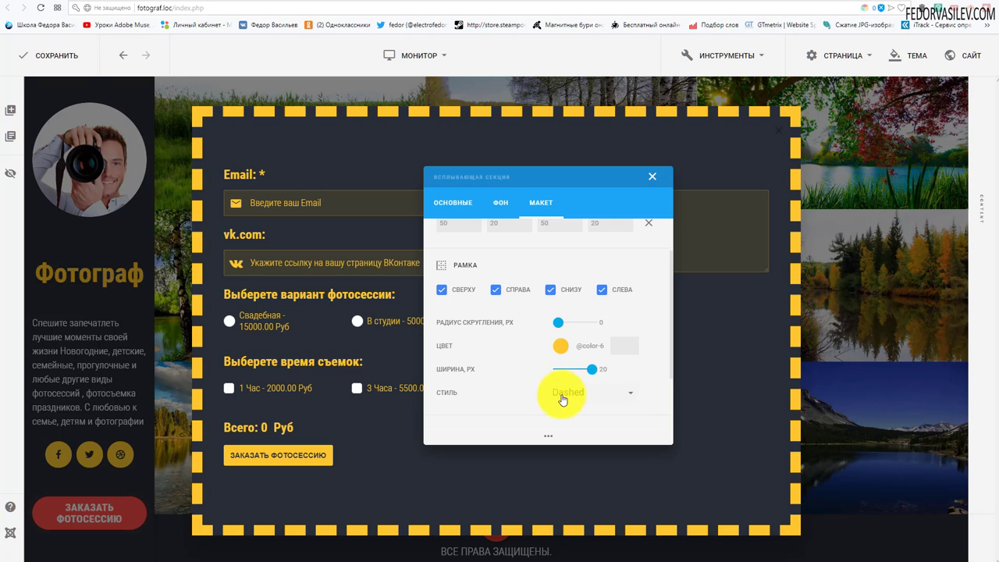
pyautogui.moveTo(598, 371); pyautogui.dragTo(576, 370)
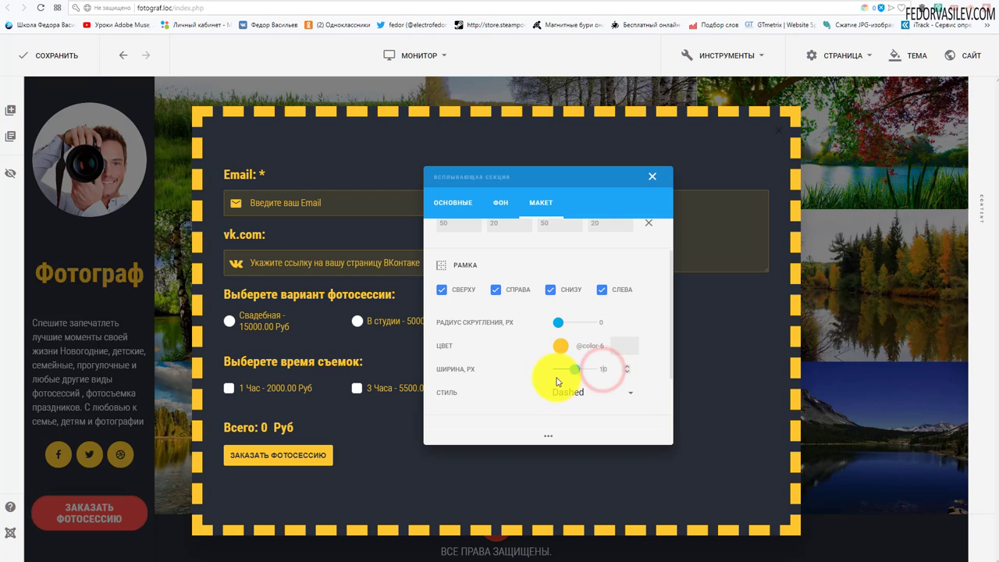
# Save the page with the finished popup section and open the order form lightbox on the reloaded demo3 page
pyautogui.click(652, 180)
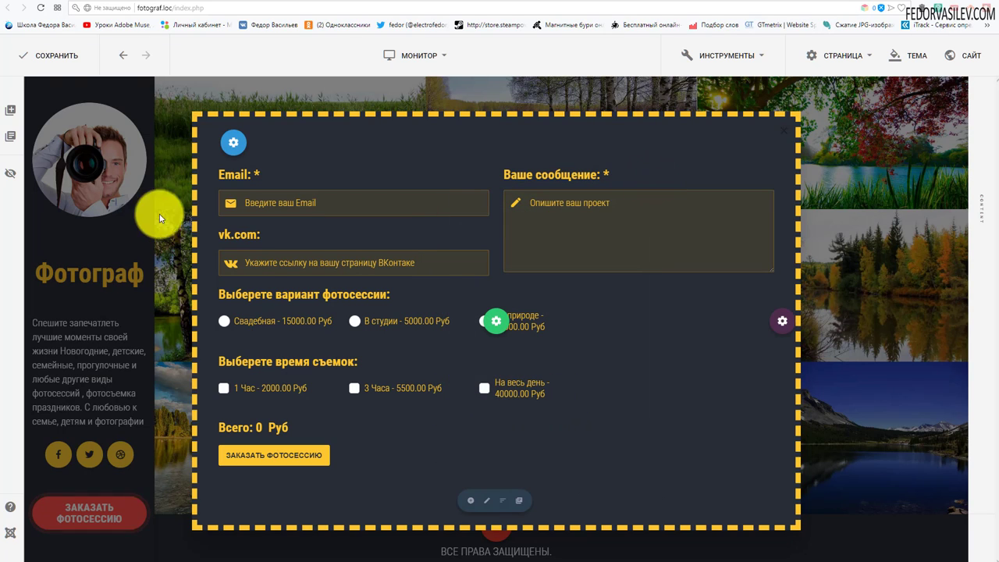
pyautogui.click(69, 60)
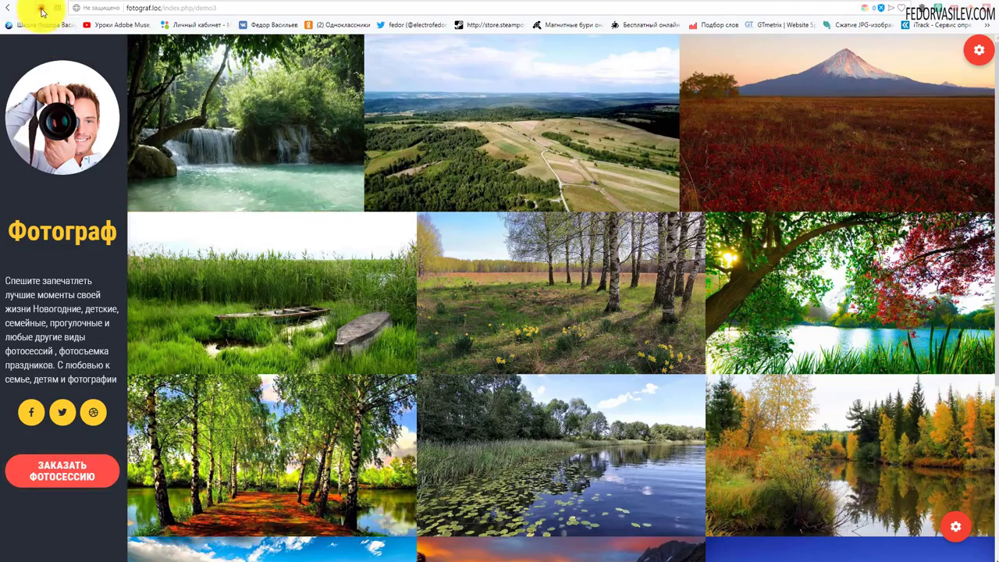
pyautogui.click(41, 9)
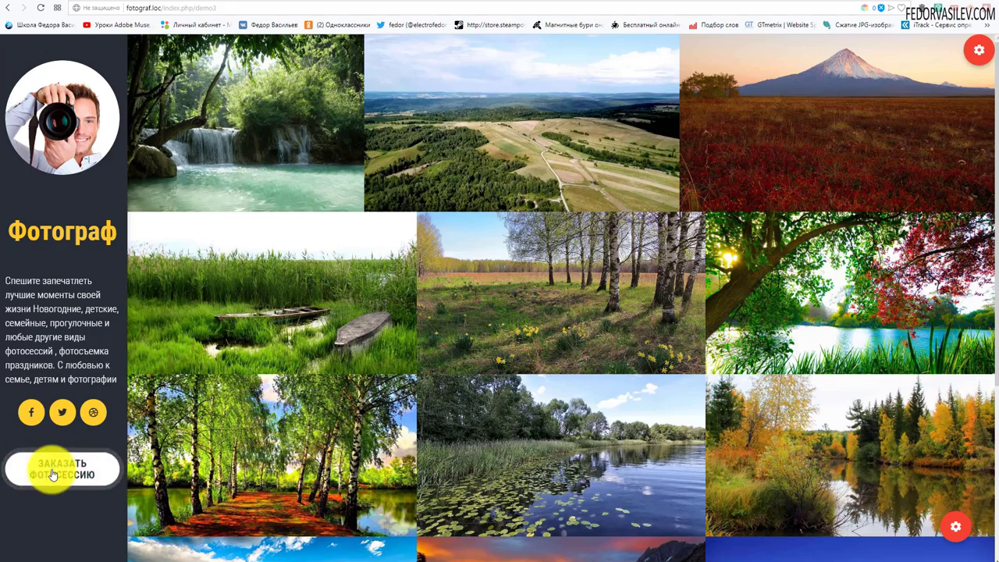
pyautogui.click(52, 474)
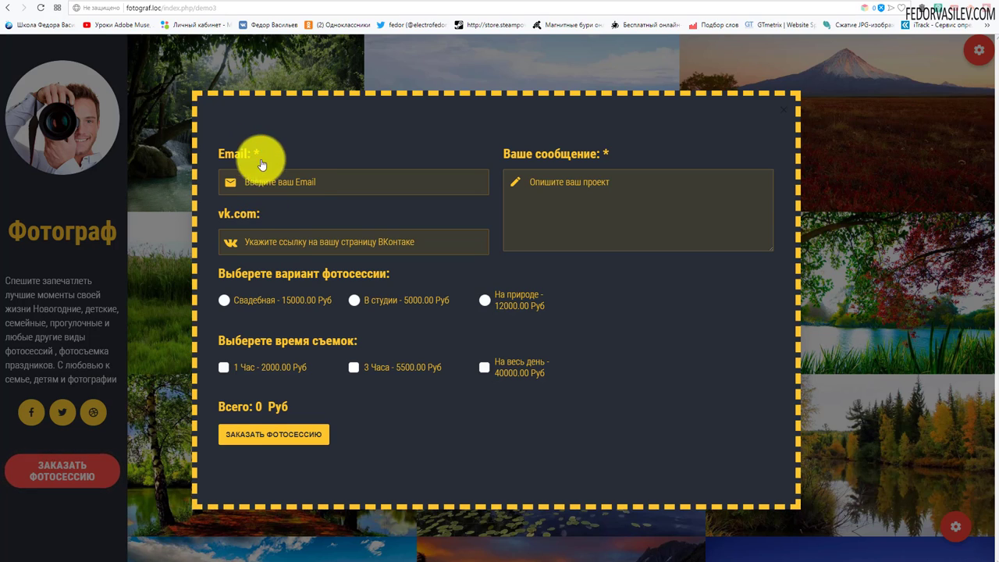
# Try out the message and vk.com fields of the order form on the live page and close the lightbox
pyautogui.click(580, 186)
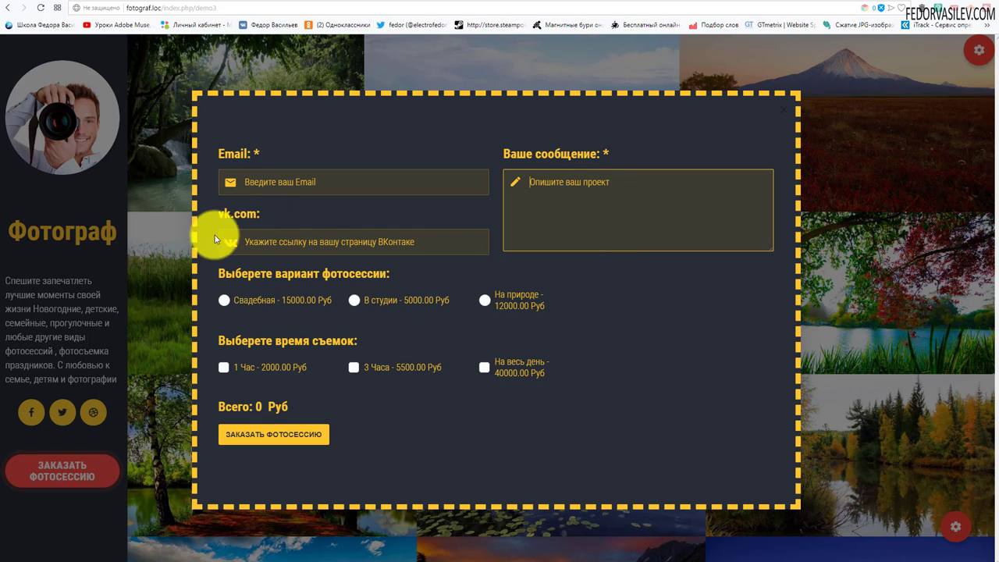
pyautogui.click(263, 245)
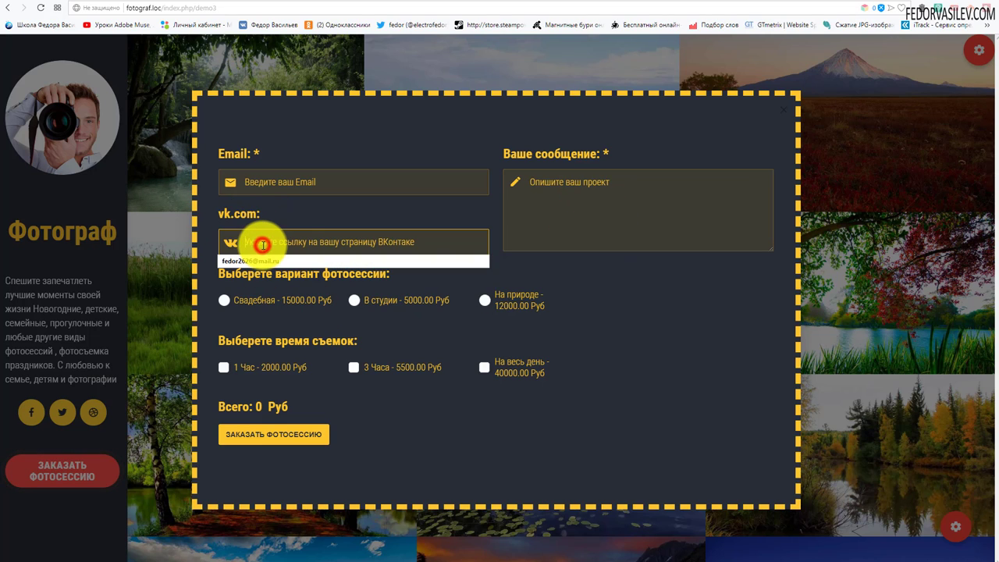
pyautogui.click(298, 222)
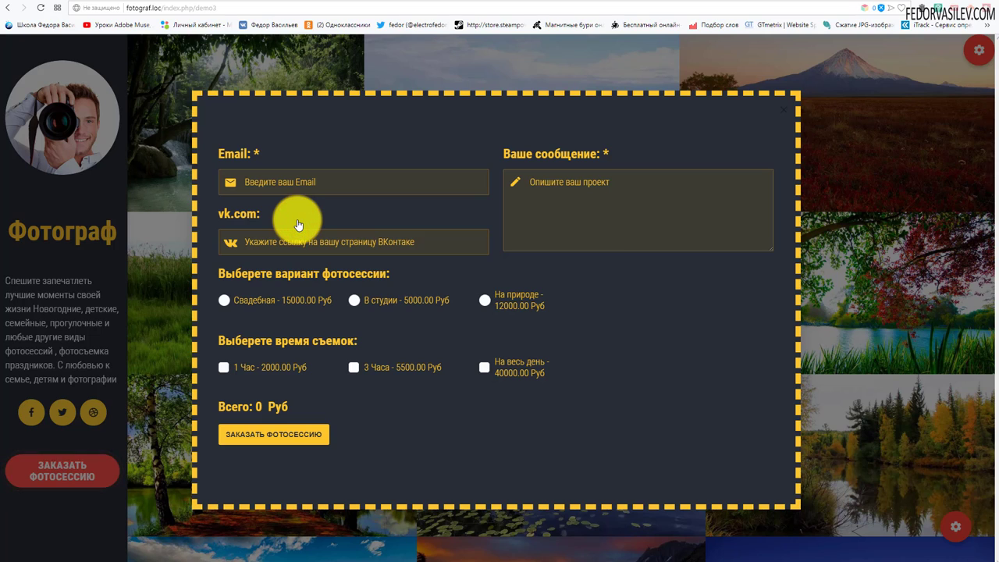
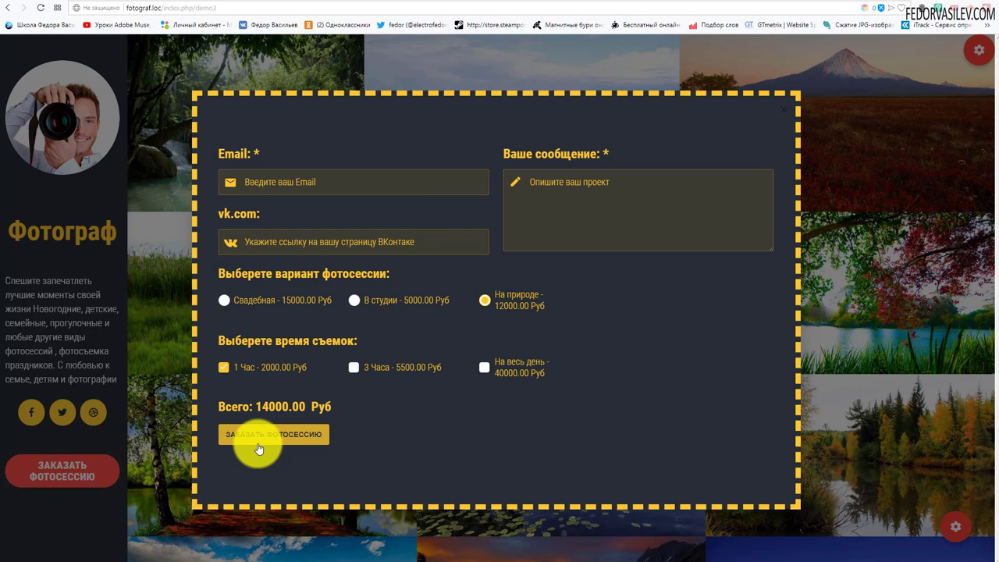
pyautogui.click(441, 243)
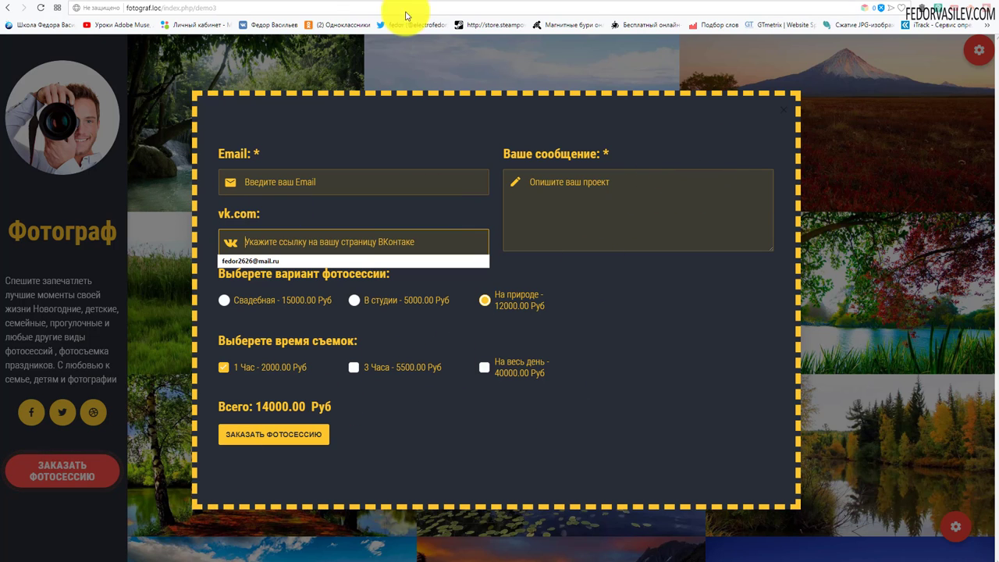
pyautogui.click(781, 108)
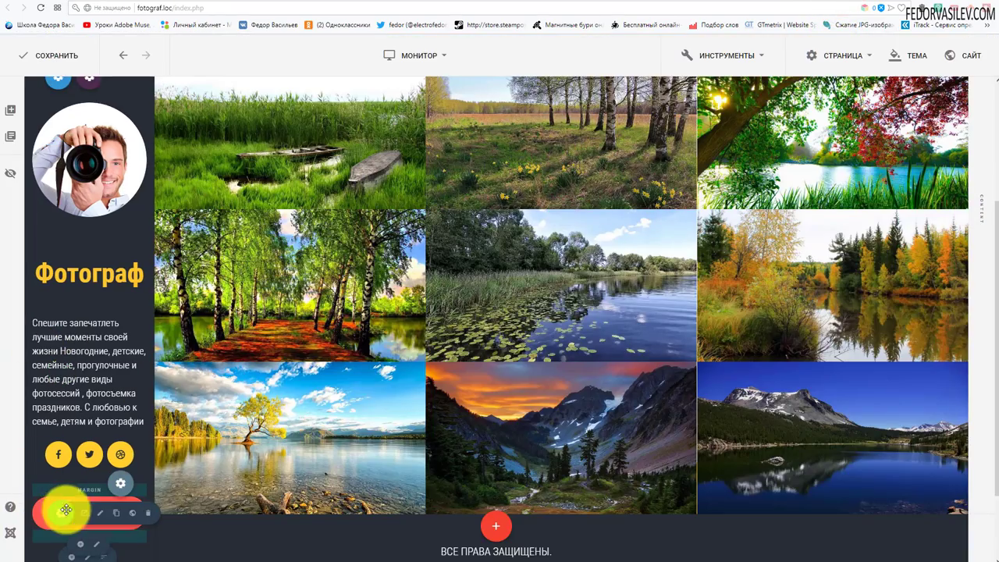
pyautogui.click(83, 514)
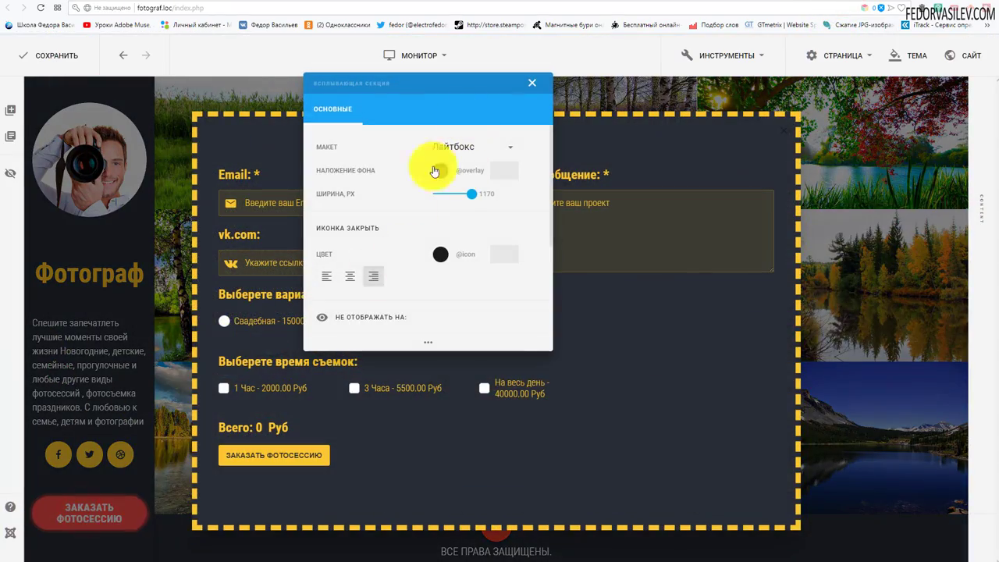
pyautogui.click(440, 253)
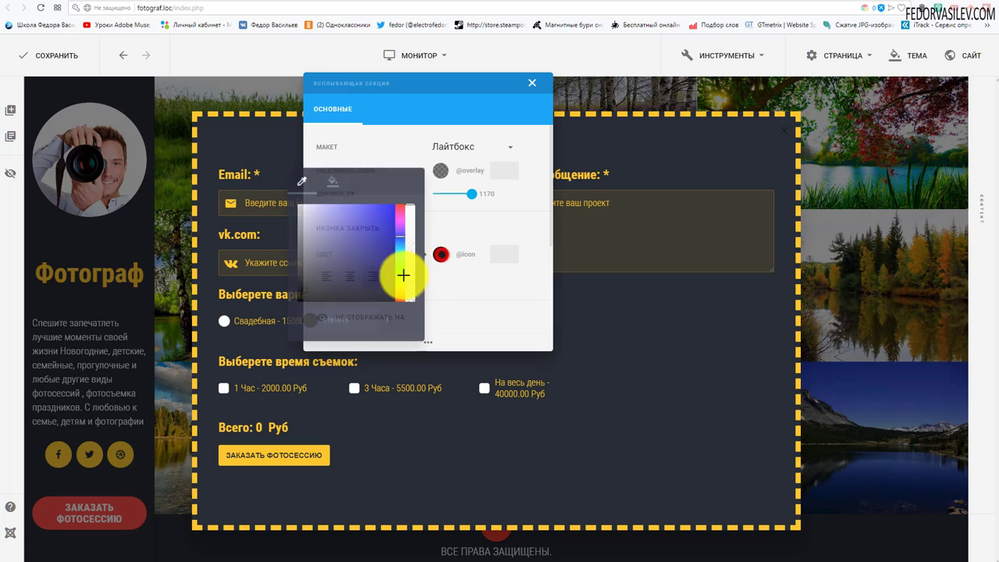
pyautogui.click(334, 184)
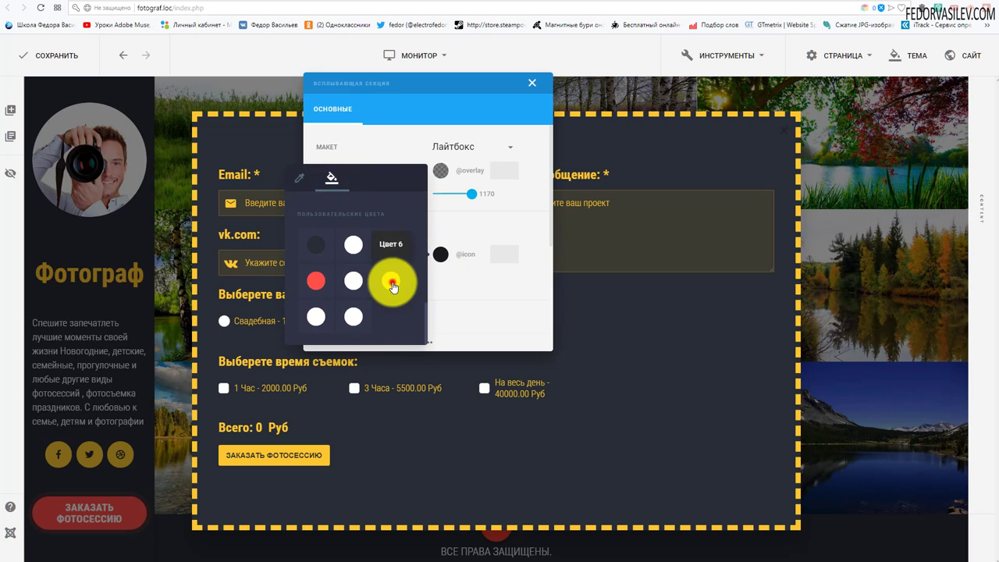
pyautogui.click(392, 281)
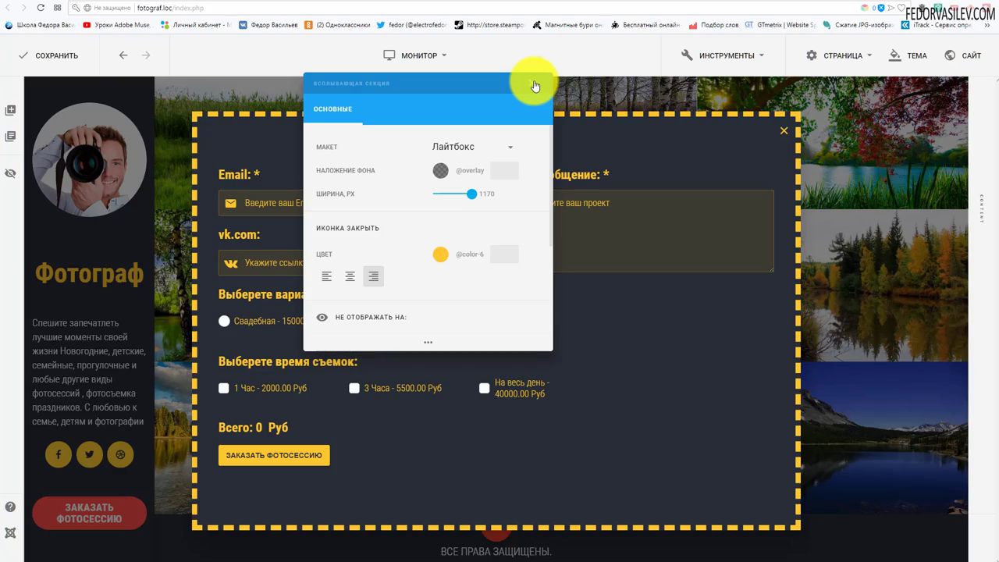
pyautogui.click(535, 86)
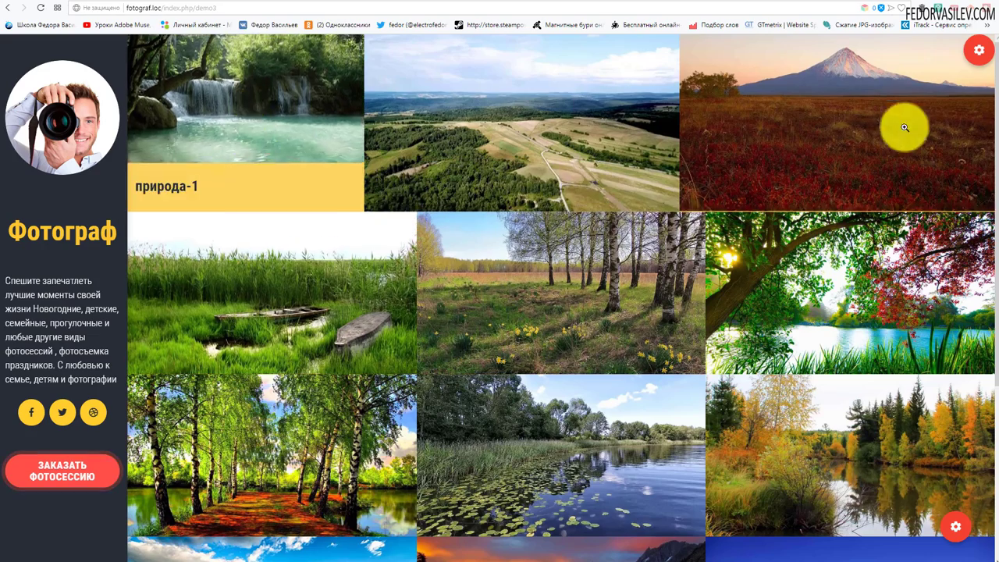
# Look over the live demo3 page, check the order lightbox and its close icon, and return to the editor
pyautogui.scroll(-5, 905, 129)
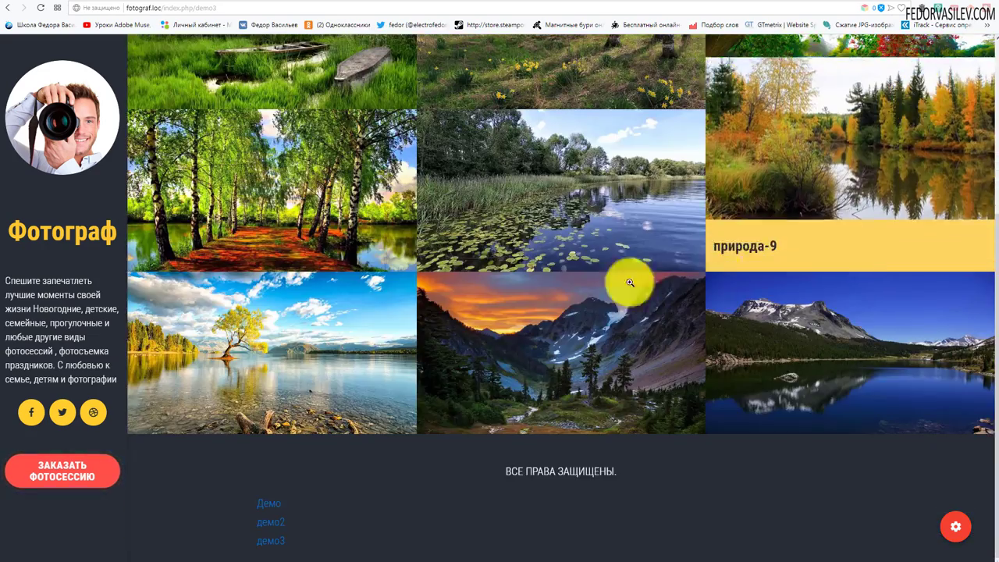
pyautogui.scroll(5, 631, 282)
pyautogui.click(69, 468)
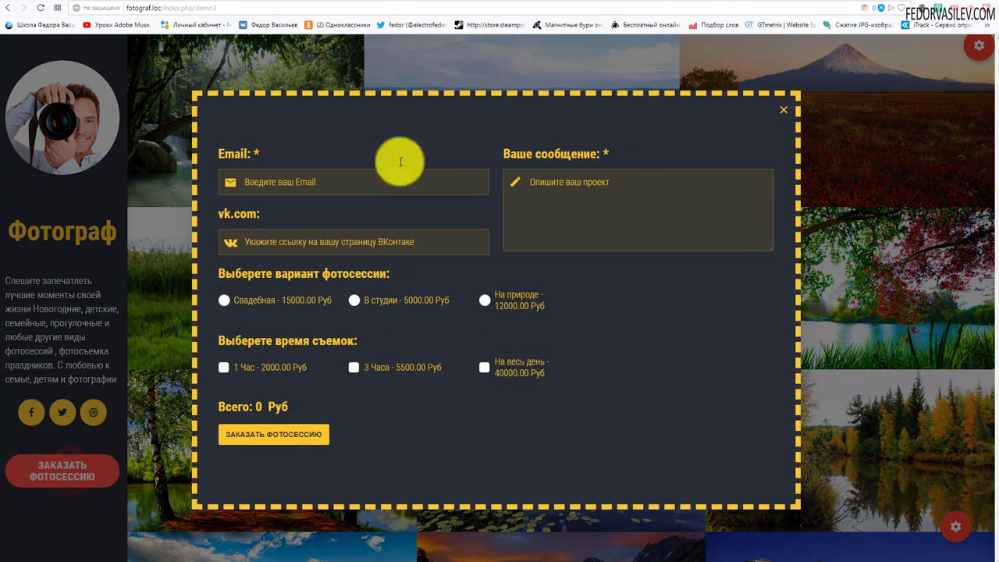
pyautogui.click(787, 115)
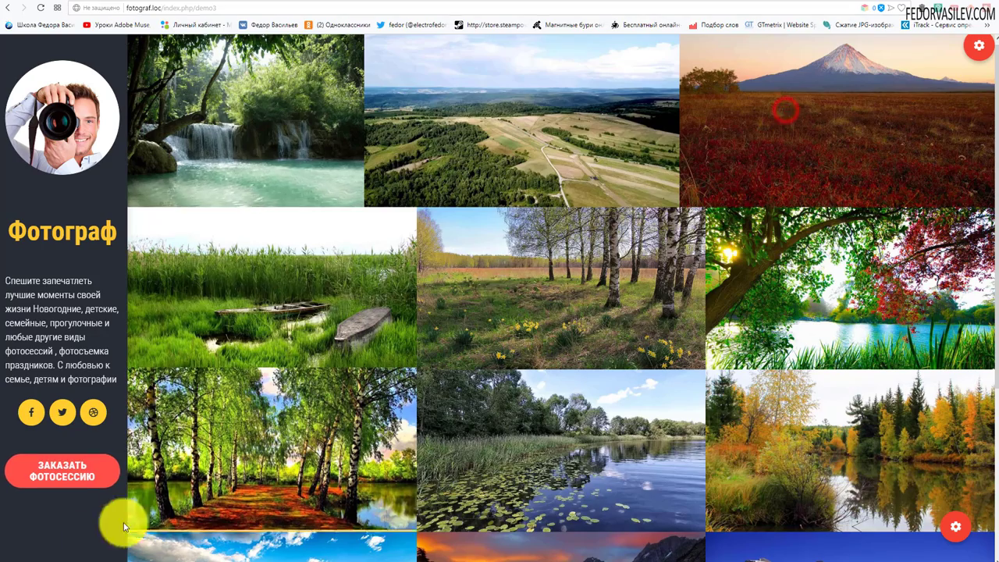
pyautogui.click(845, 3)
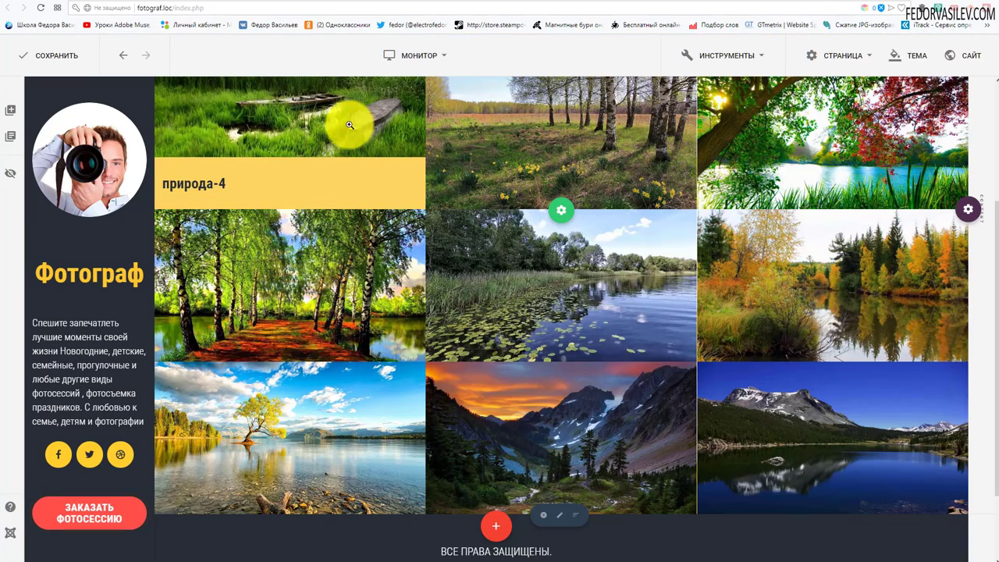
# Preview the page in the Планшет Ландшафт layout and switch back to the Монитор layout
pyautogui.click(420, 63)
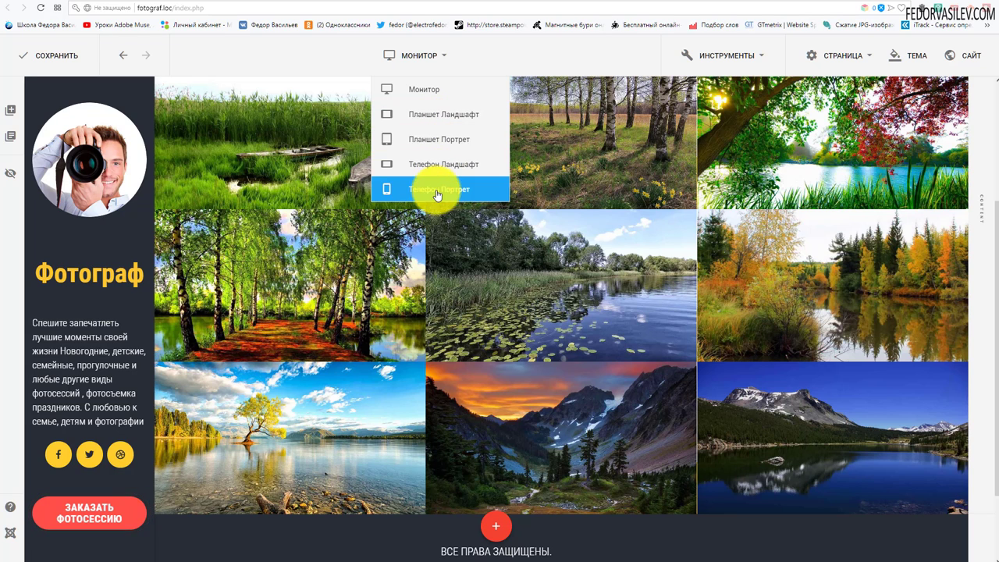
pyautogui.click(435, 121)
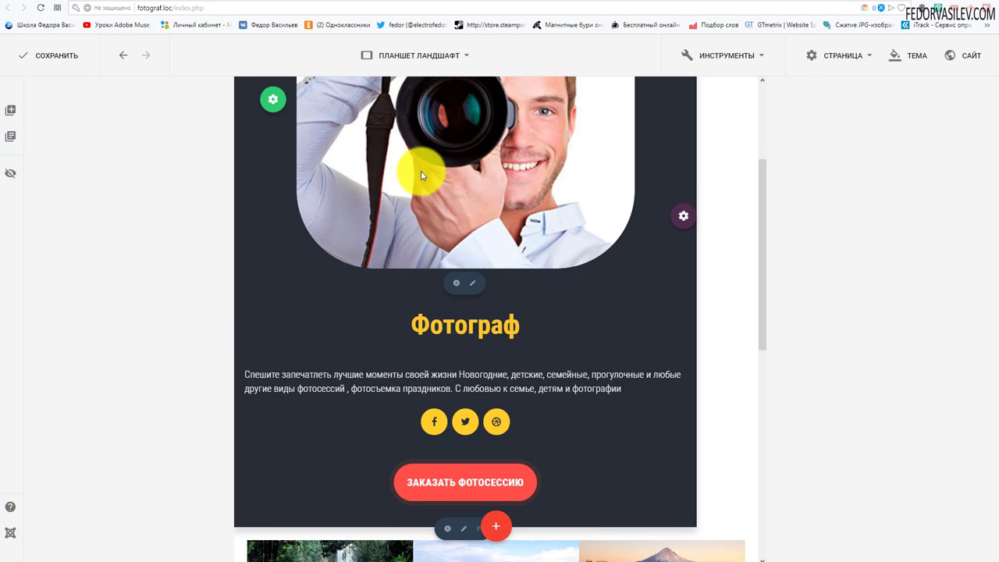
pyautogui.scroll(-2, 422, 175)
pyautogui.scroll(5, 421, 174)
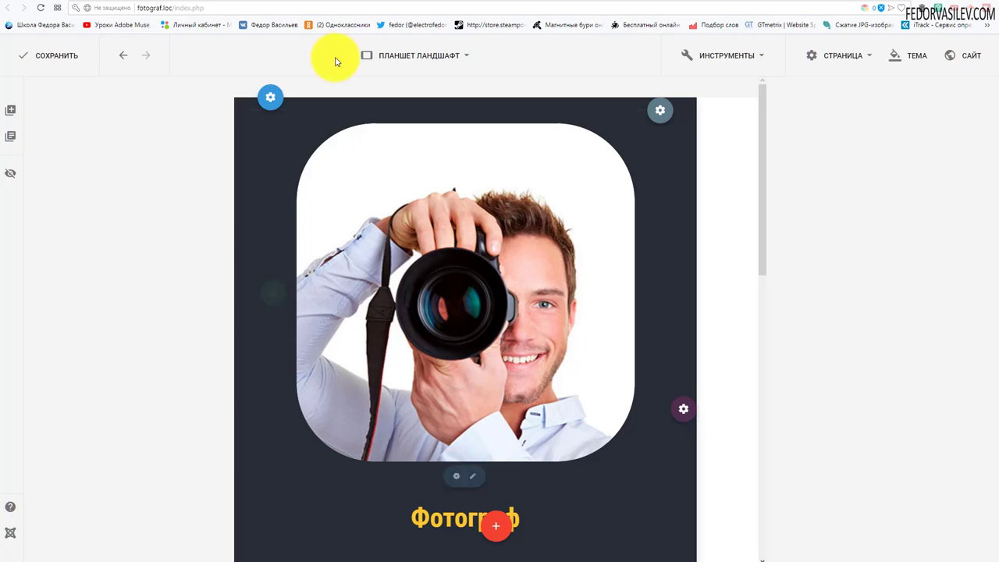
pyautogui.click(425, 59)
pyautogui.click(413, 103)
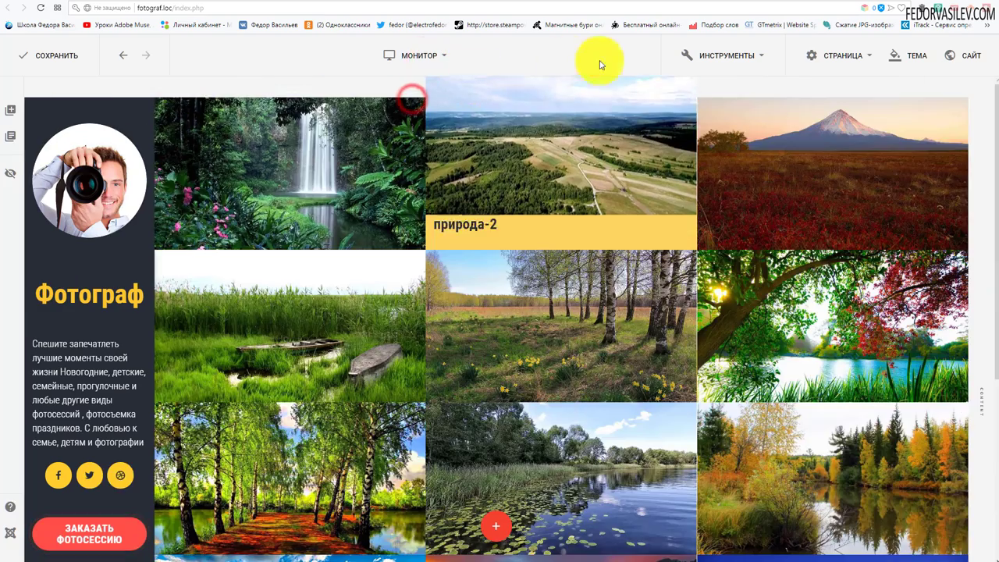
# Examine the sidebar border and divider on the finished reference site and return to the editor
pyautogui.click(10, 172)
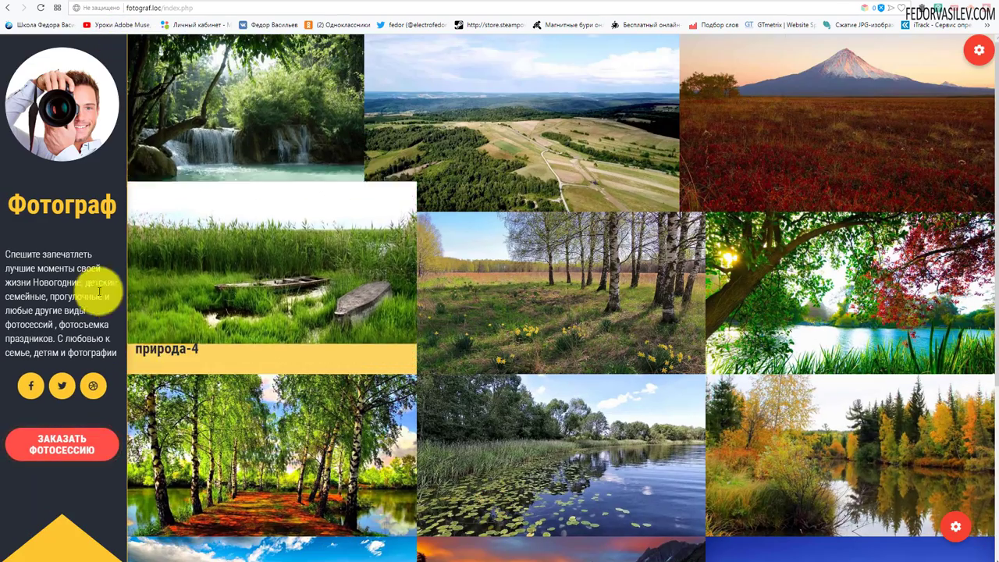
pyautogui.scroll(-2, 73, 536)
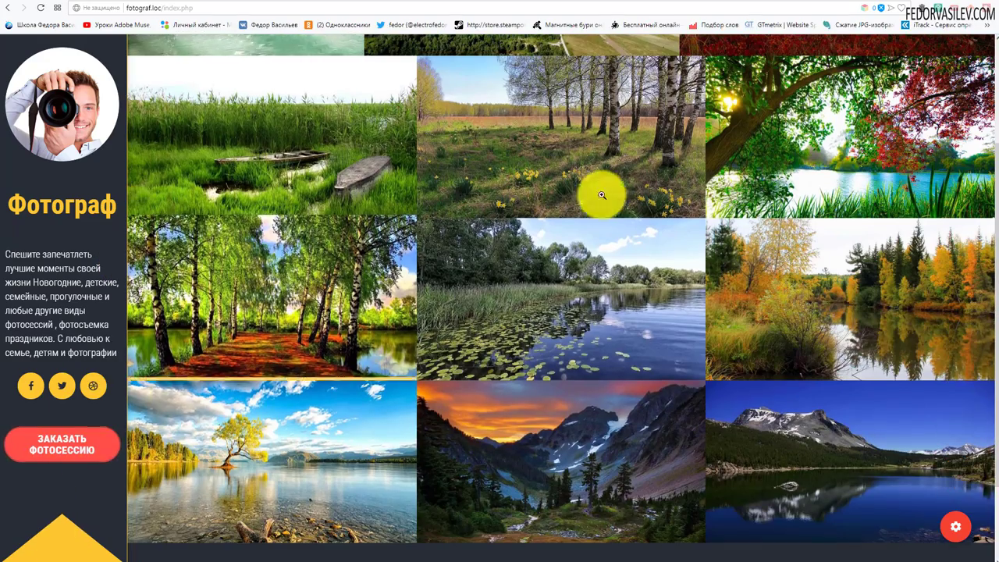
pyautogui.scroll(2, 45, 157)
pyautogui.press('Escape')
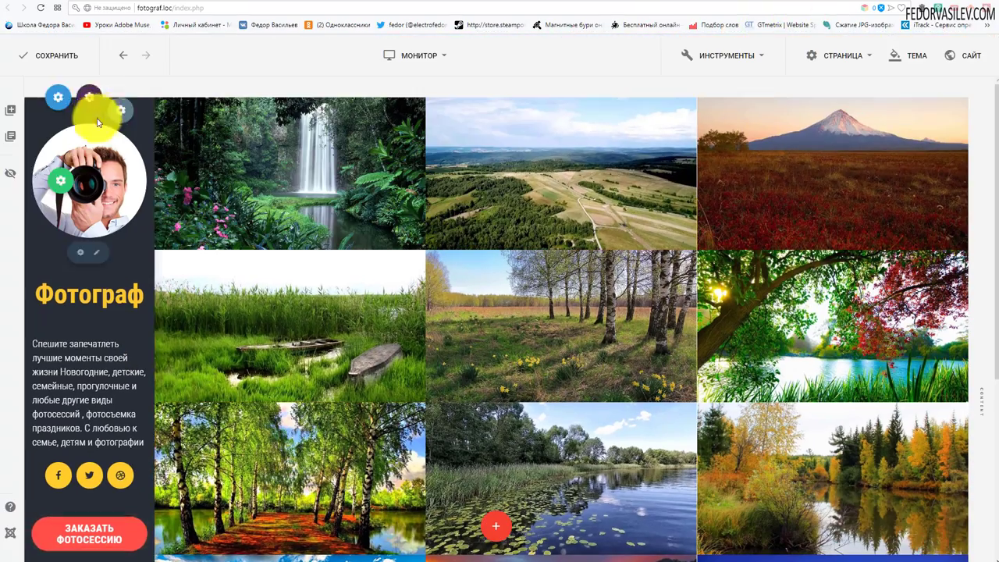
# Enable the border on the right side (Справа) of the sidebar header
pyautogui.click(65, 98)
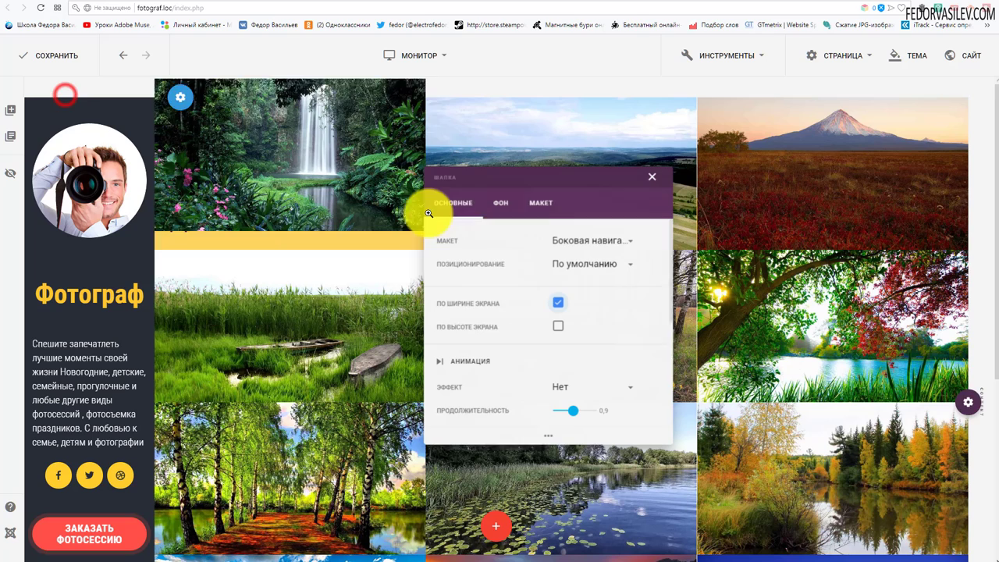
pyautogui.click(542, 204)
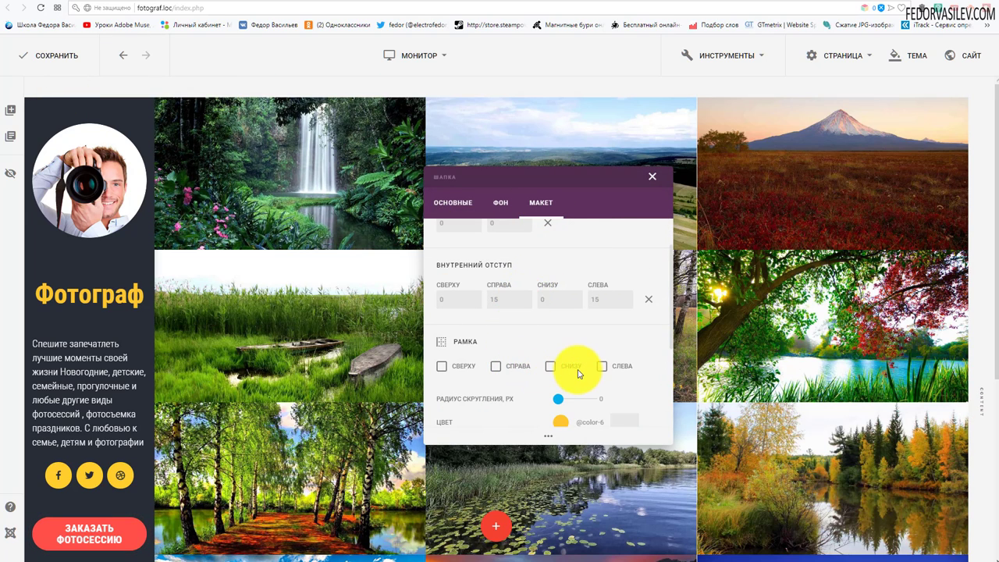
pyautogui.click(495, 367)
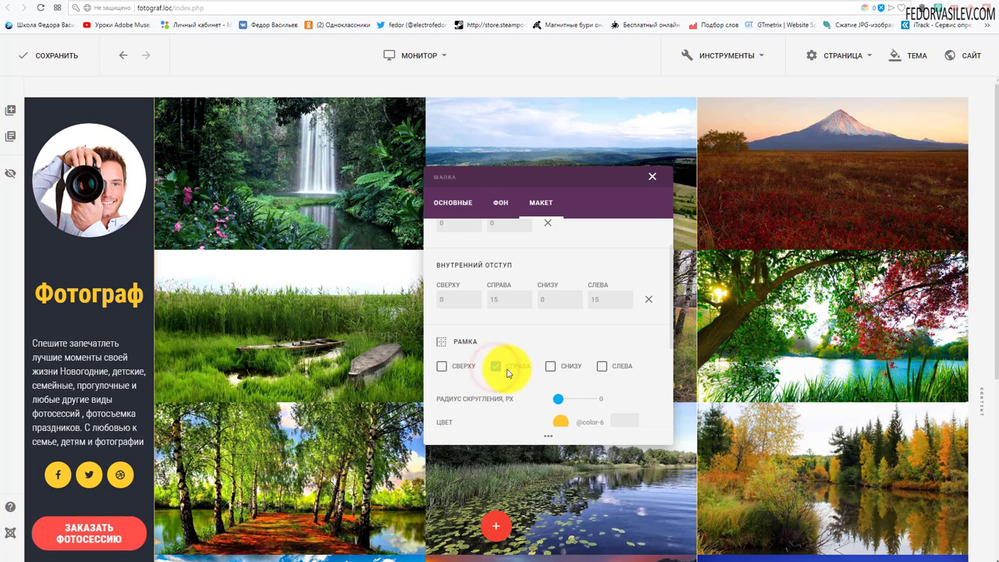
pyautogui.scroll(-2, 499, 375)
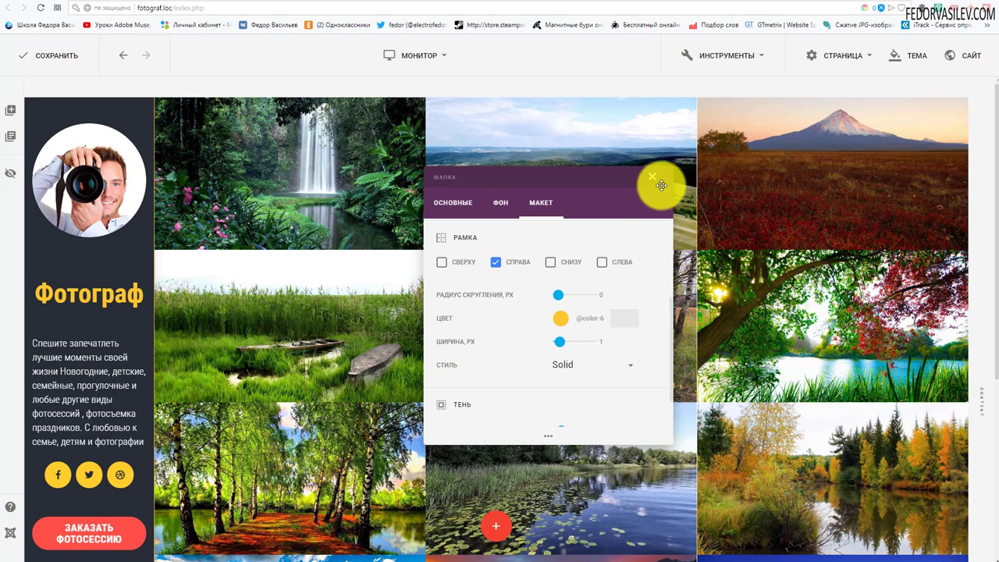
# Set the sidebar header's background divider to the Снизу position with the Triangle effect
pyautogui.click(453, 202)
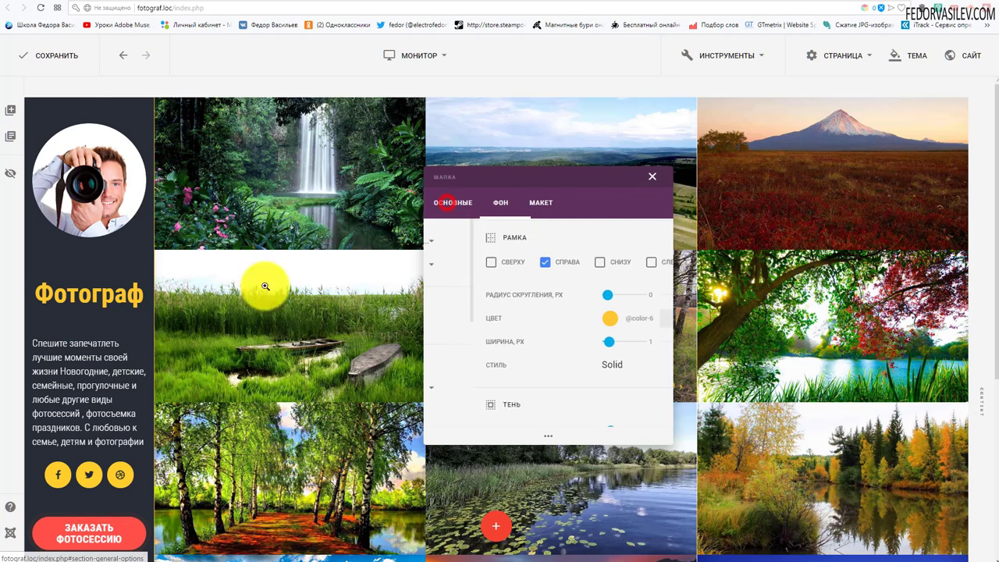
pyautogui.scroll(-2, 104, 420)
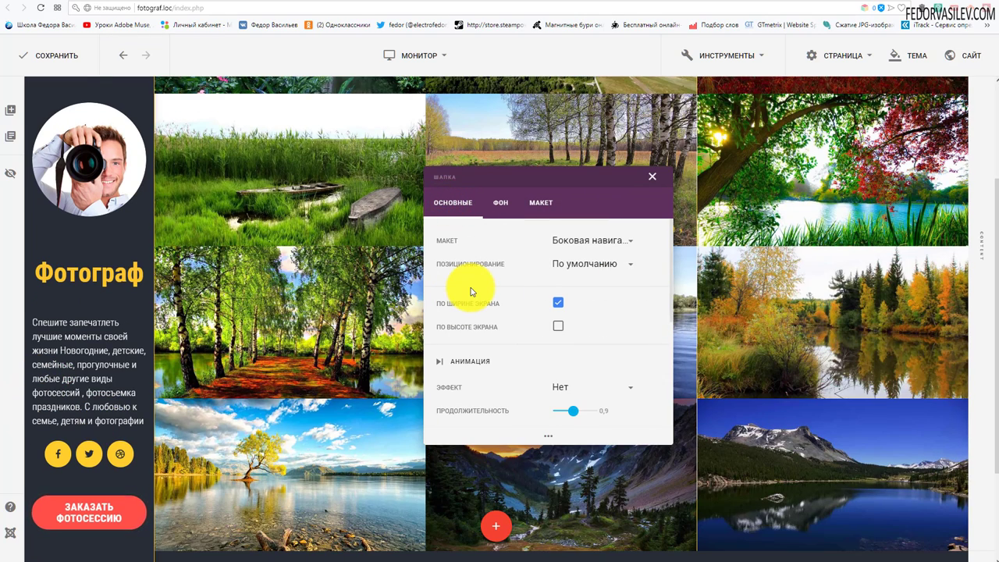
pyautogui.scroll(-2, 470, 292)
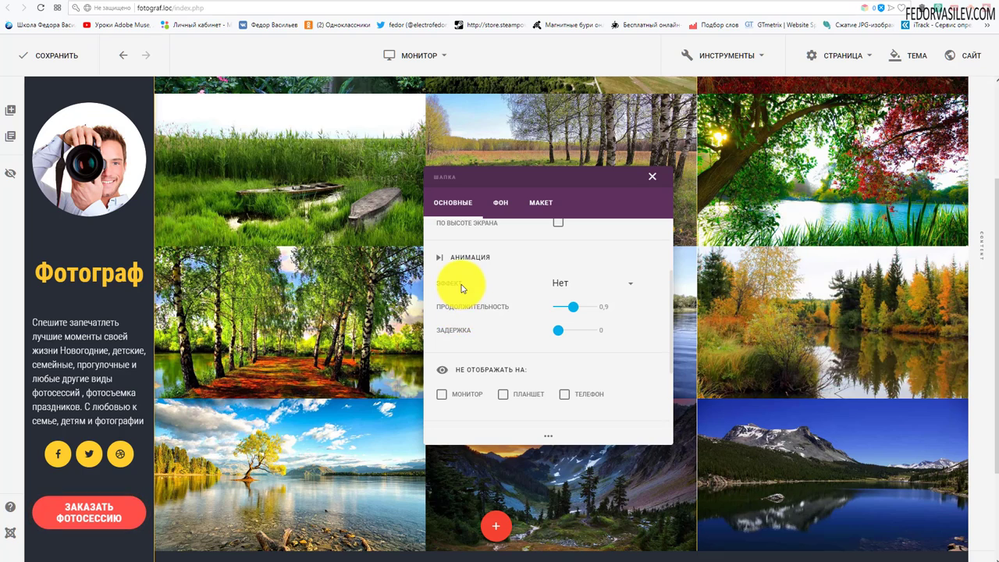
pyautogui.scroll(3, 464, 287)
pyautogui.click(501, 202)
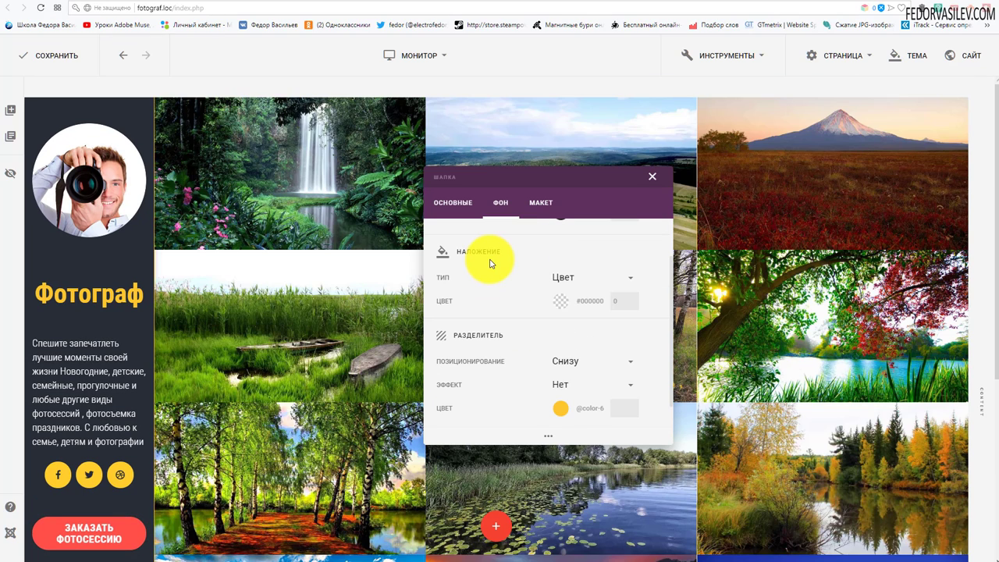
pyautogui.scroll(-1, 491, 264)
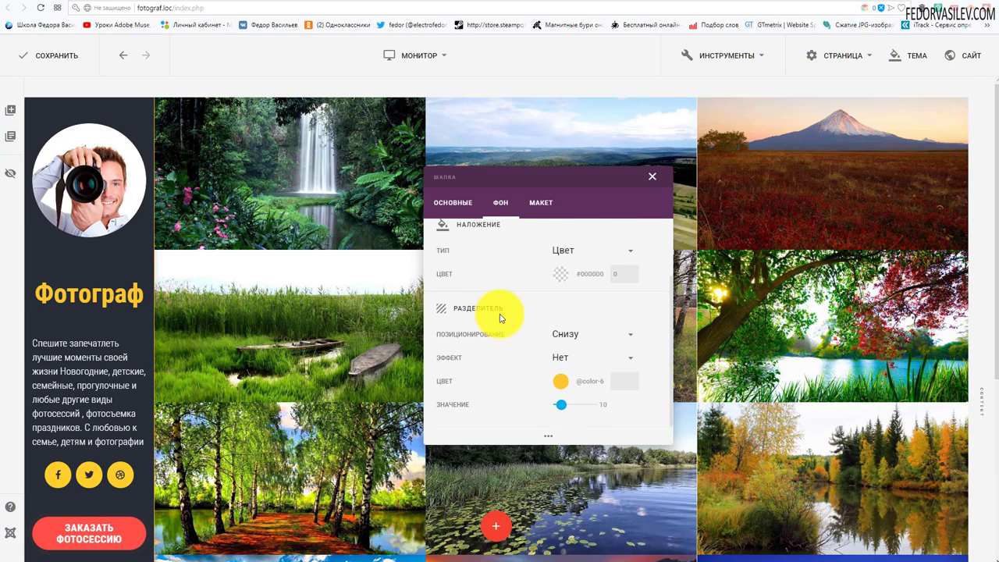
pyautogui.click(559, 336)
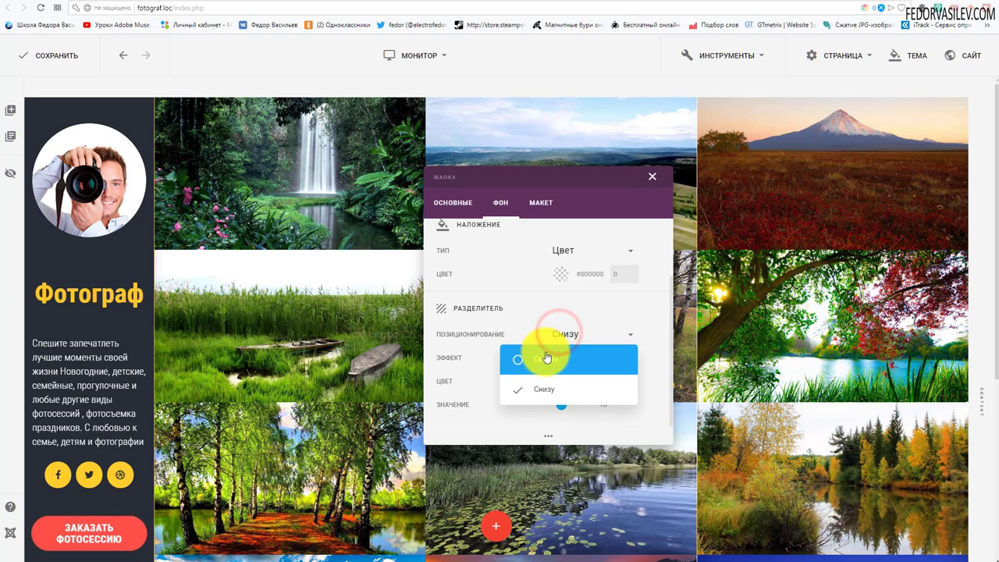
pyautogui.click(543, 292)
pyautogui.click(566, 357)
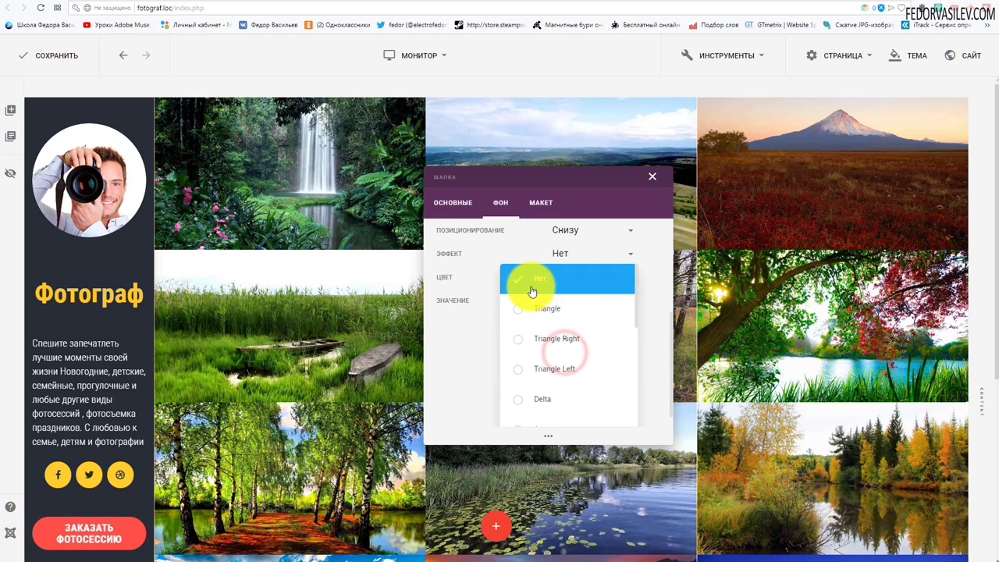
pyautogui.click(528, 315)
# Look over the live demo3 page with its sidebar divider, then open and close the photo session order lightbox
pyautogui.scroll(-3, 138, 363)
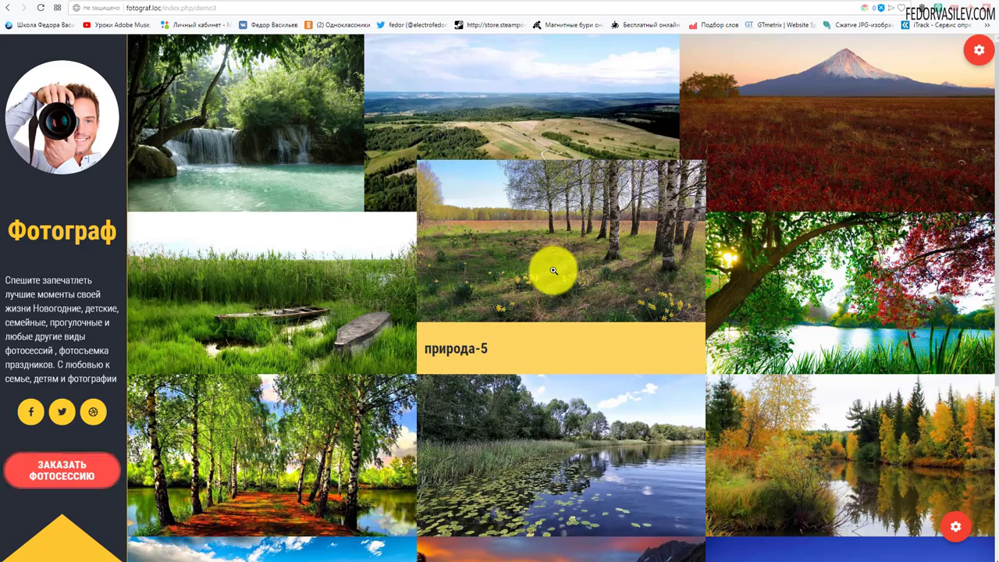
pyautogui.scroll(-3, 160, 447)
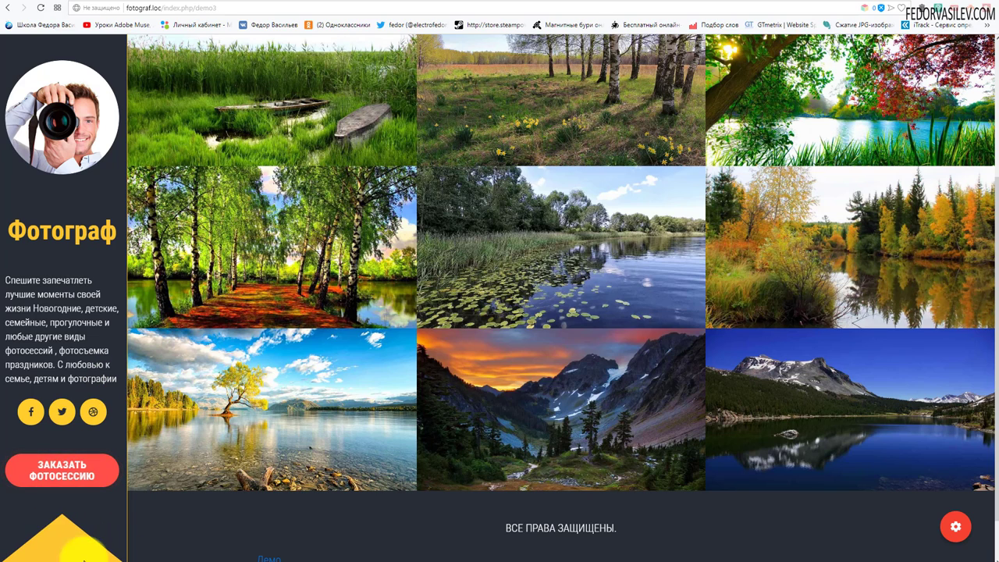
pyautogui.click(45, 474)
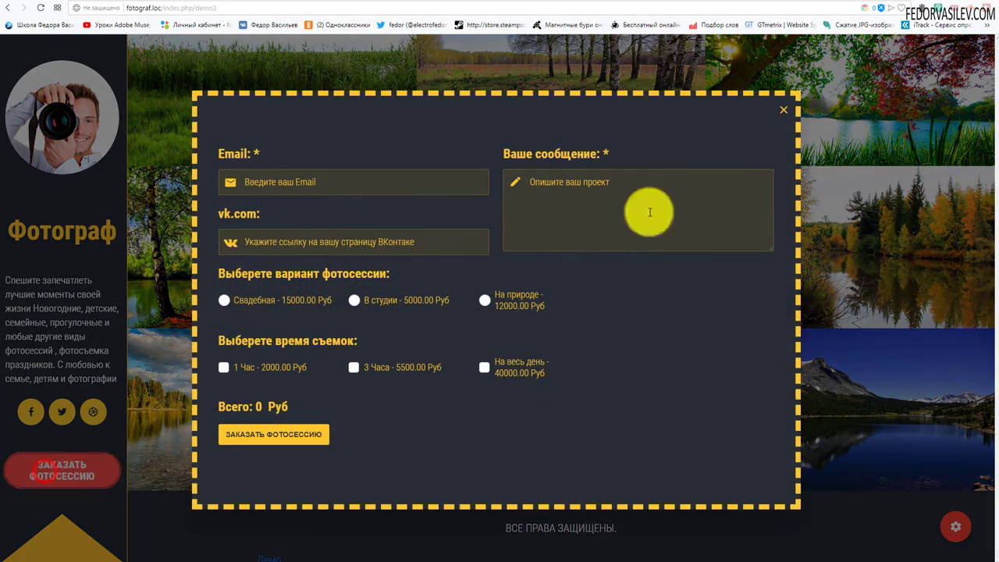
pyautogui.click(777, 115)
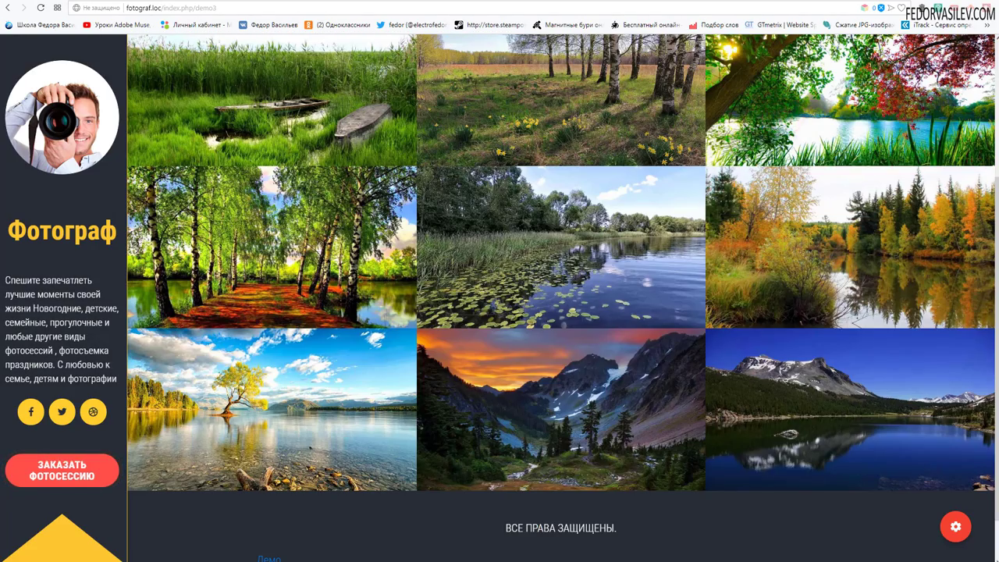
# Examine the live demo2 page and step through several slides of its full-width slideshow
pyautogui.hotkey('alt', 'Left')
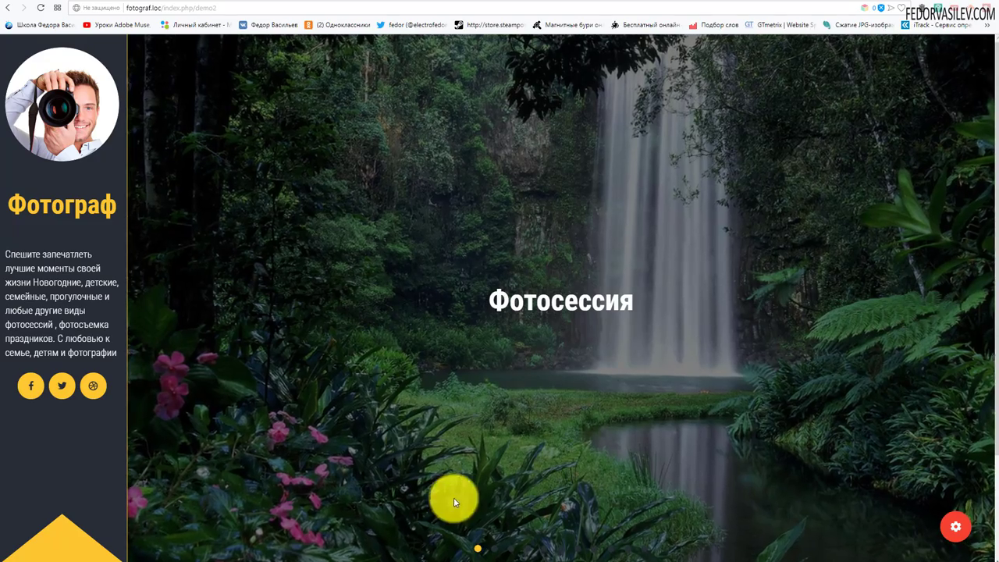
pyautogui.scroll(-2, 560, 521)
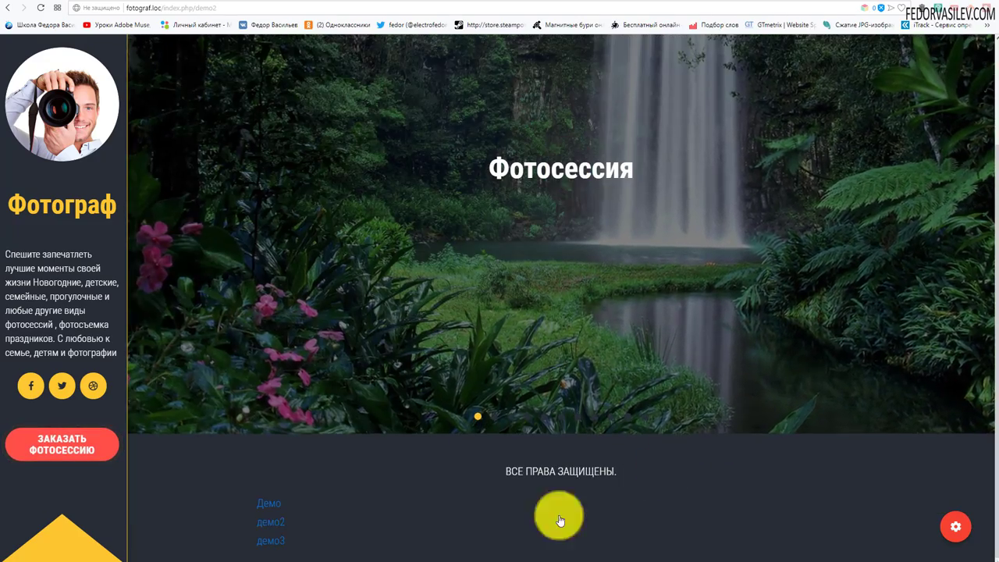
pyautogui.scroll(2, 562, 375)
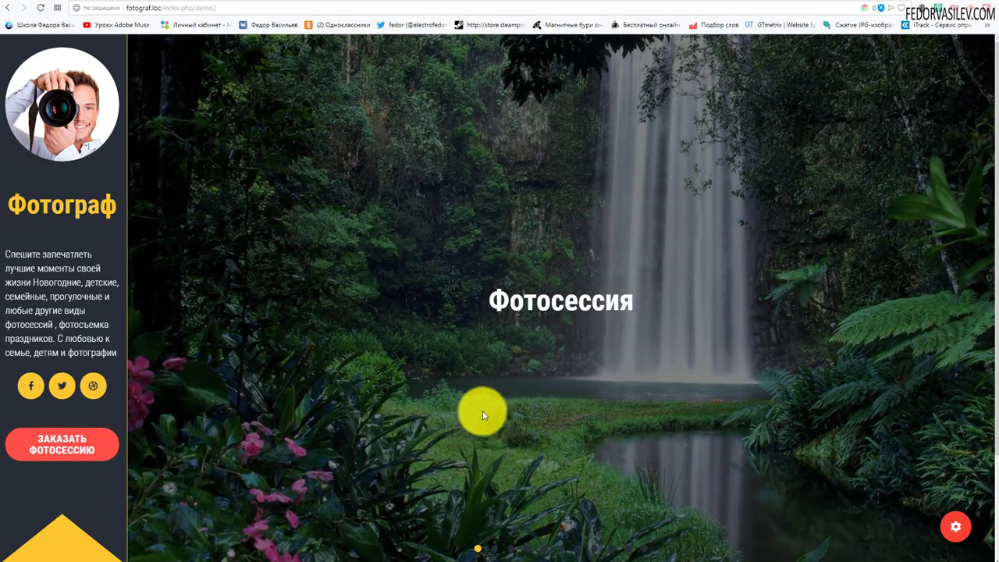
pyautogui.scroll(-1, 486, 516)
pyautogui.click(496, 498)
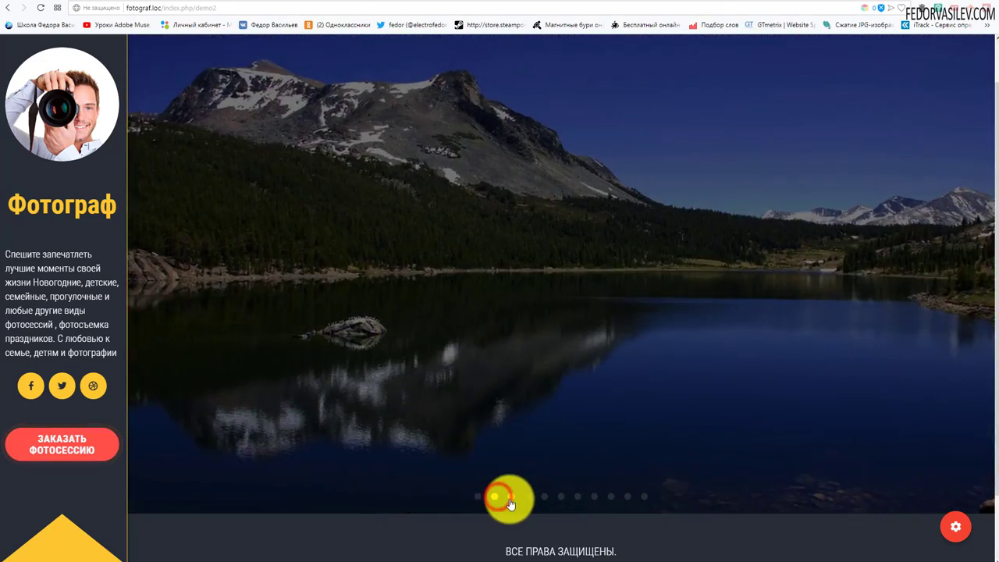
pyautogui.click(511, 497)
pyautogui.click(528, 497)
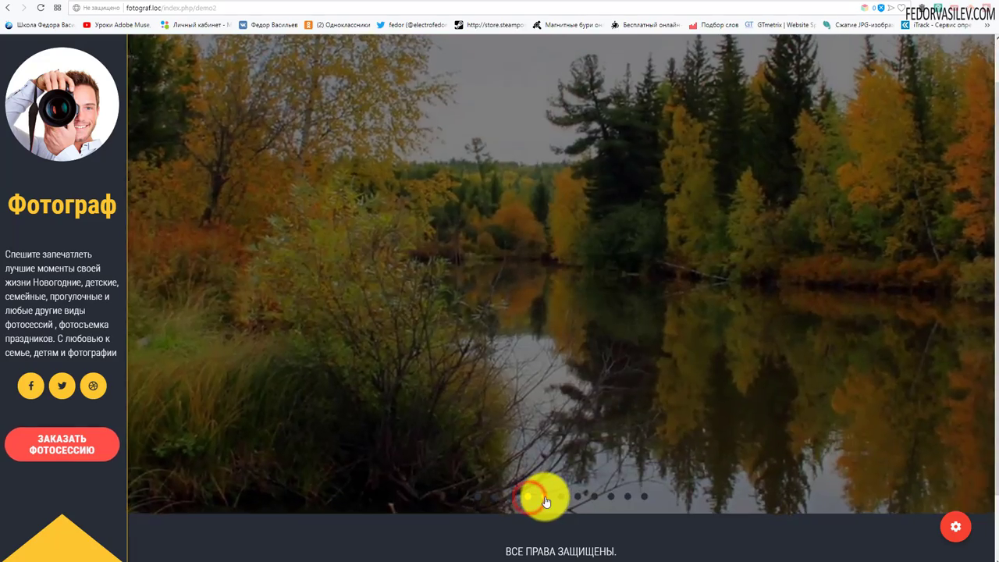
pyautogui.click(545, 498)
pyautogui.scroll(1, 703, 266)
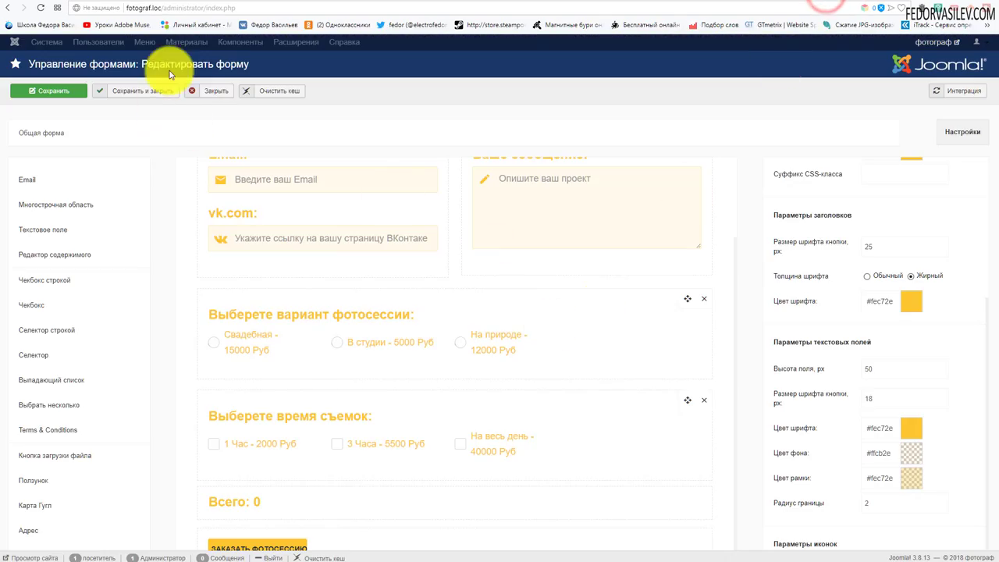
# Close the form being edited in the Joomla administrator and open the Gridbox component's page list
pyautogui.click(209, 92)
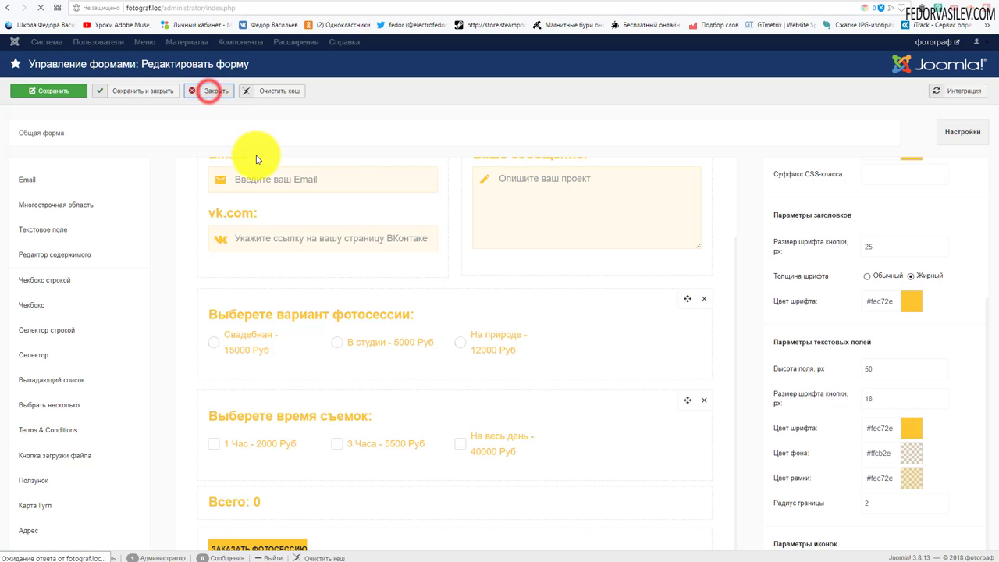
pyautogui.click(256, 41)
pyautogui.click(269, 41)
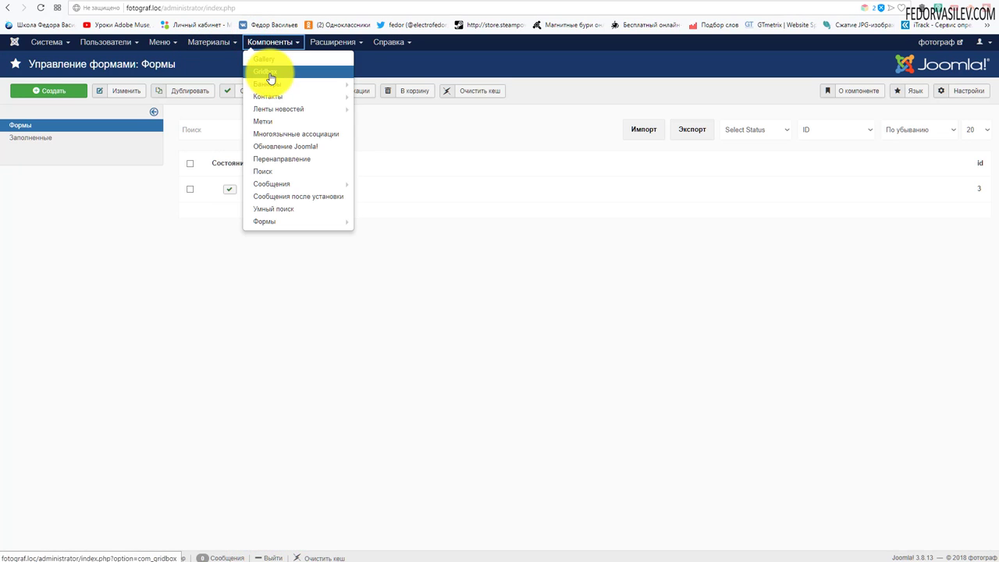
pyautogui.click(271, 76)
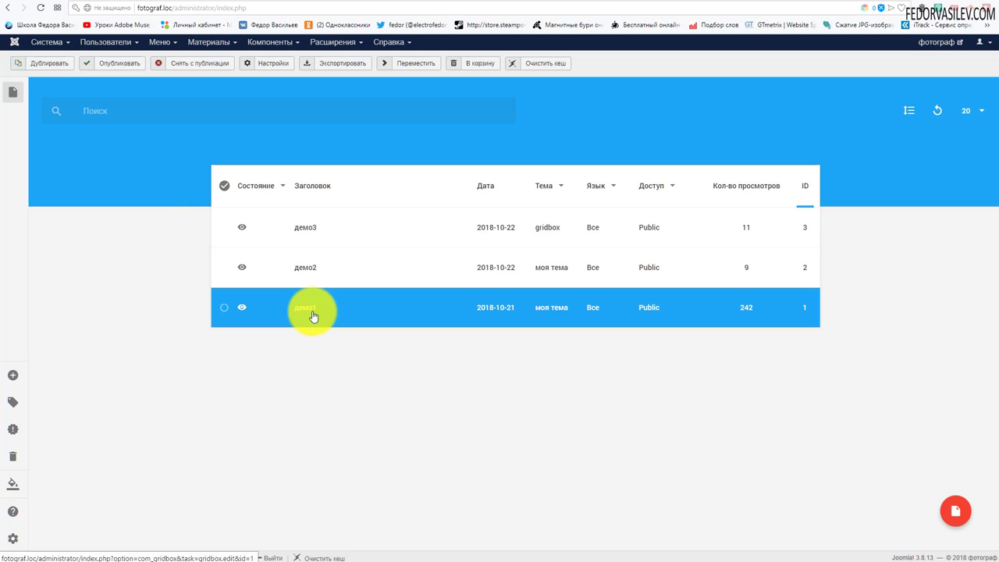
# Create a new Gridbox page titled демо4 using the theme моя тема
pyautogui.click(961, 515)
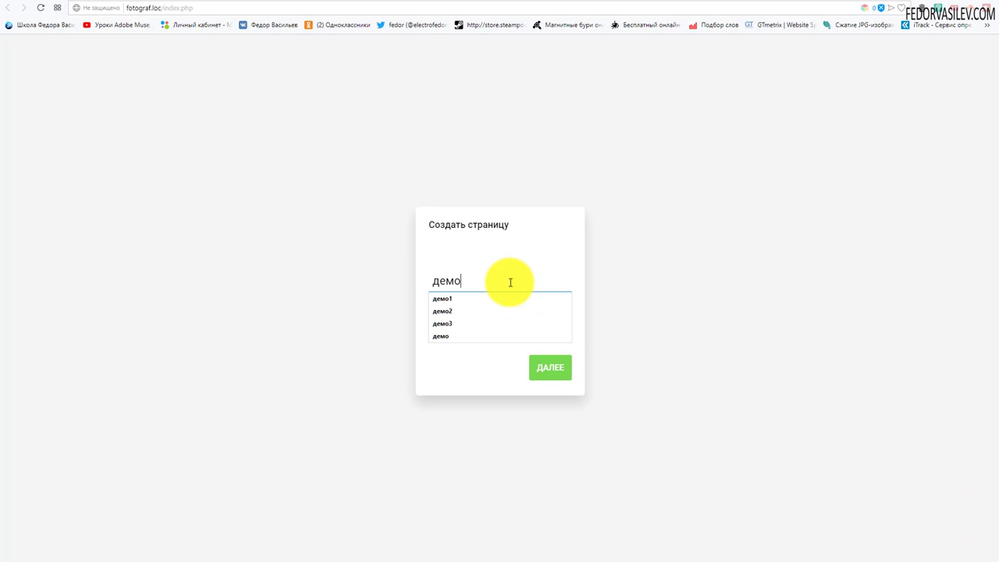
pyautogui.click(511, 281)
pyautogui.press('BackSpace')
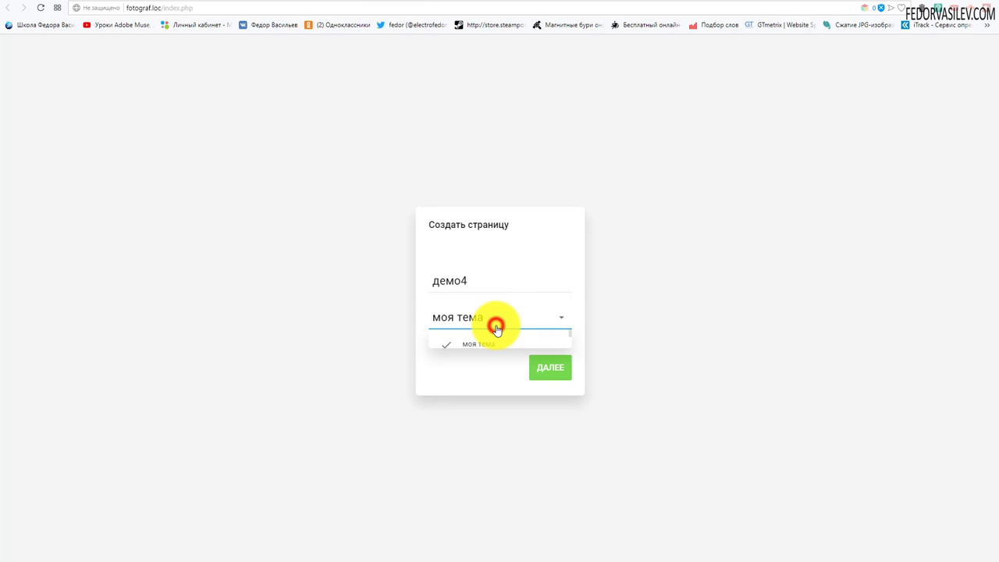
pyautogui.click(462, 374)
pyautogui.click(547, 367)
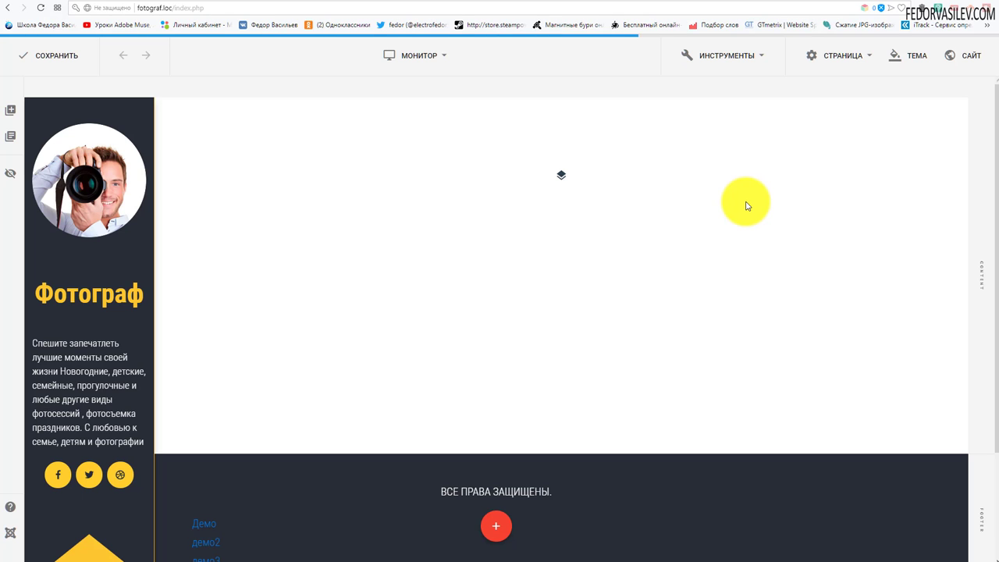
# Reset the inner padding of the new page's content section to 0 on all sides
pyautogui.moveTo(78, 216)
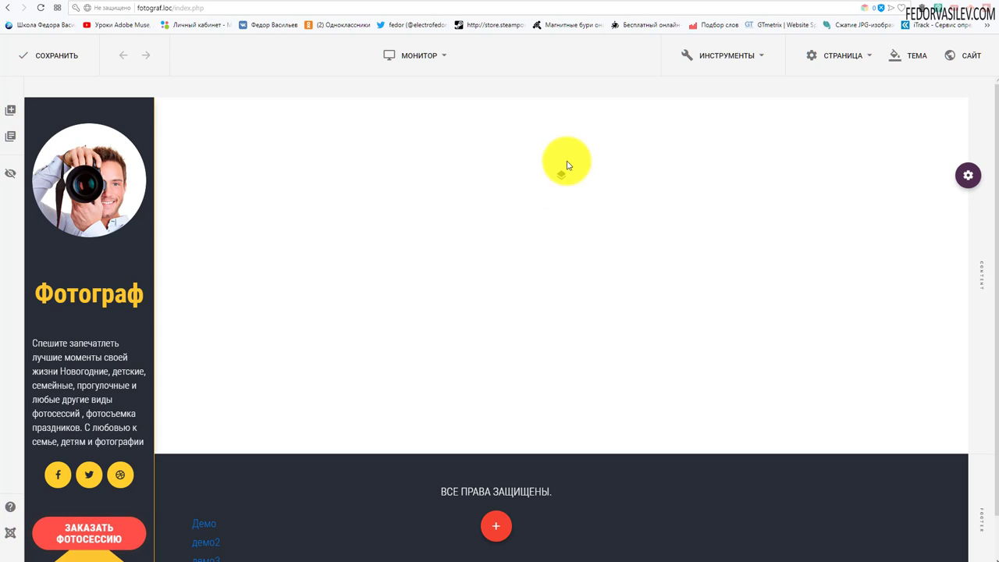
pyautogui.moveTo(976, 178)
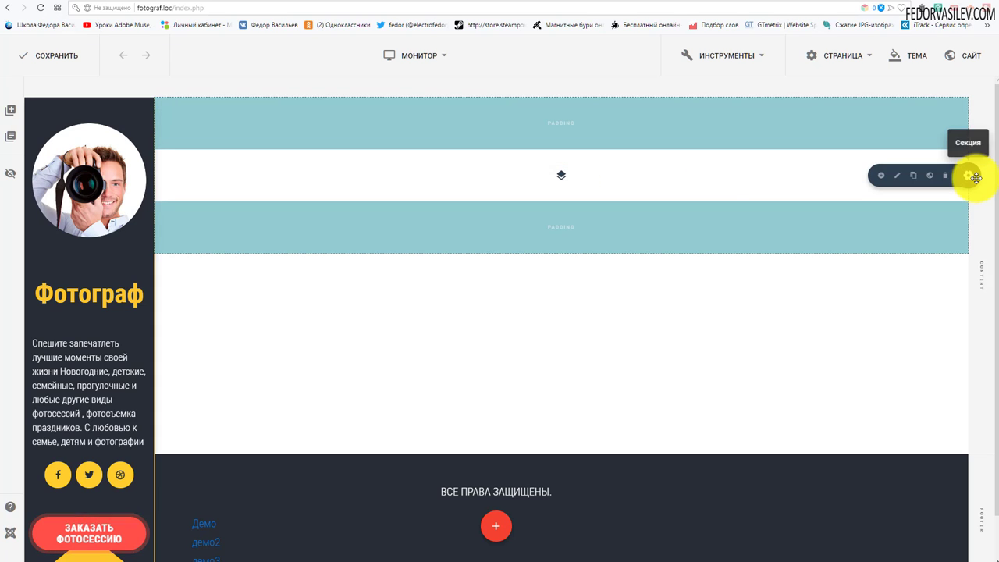
pyautogui.click(900, 176)
pyautogui.click(855, 114)
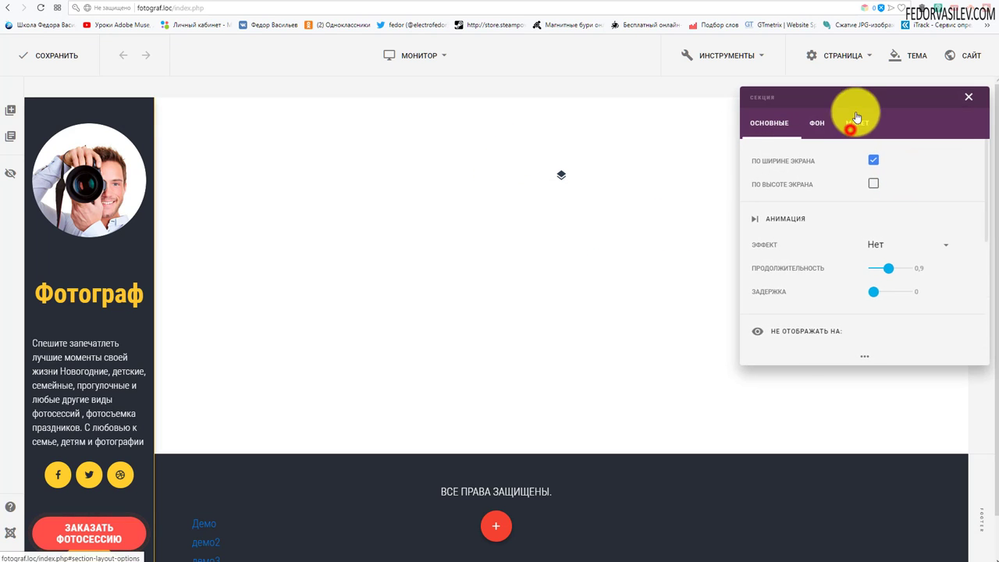
pyautogui.moveTo(820, 88); pyautogui.dragTo(457, 79)
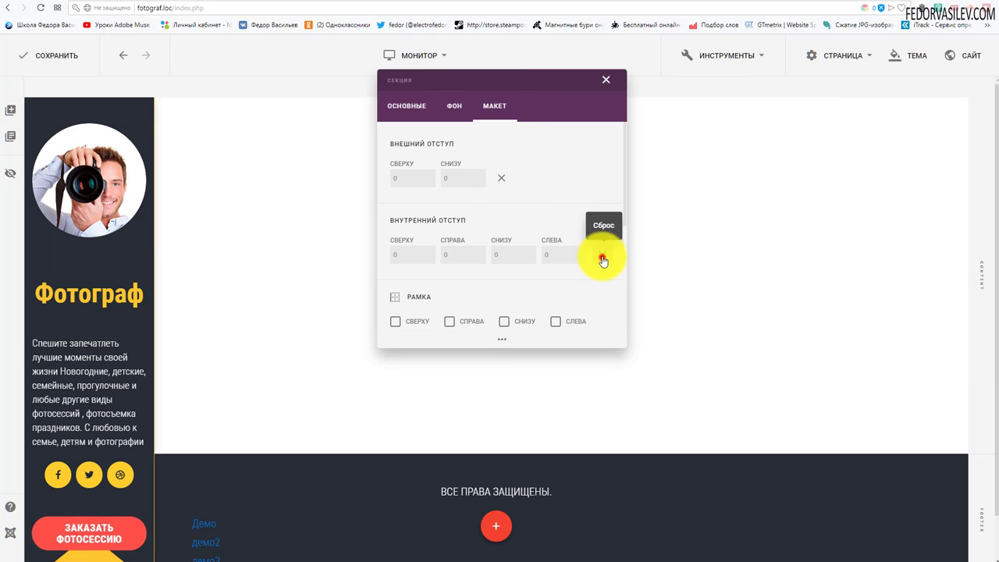
pyautogui.click(605, 81)
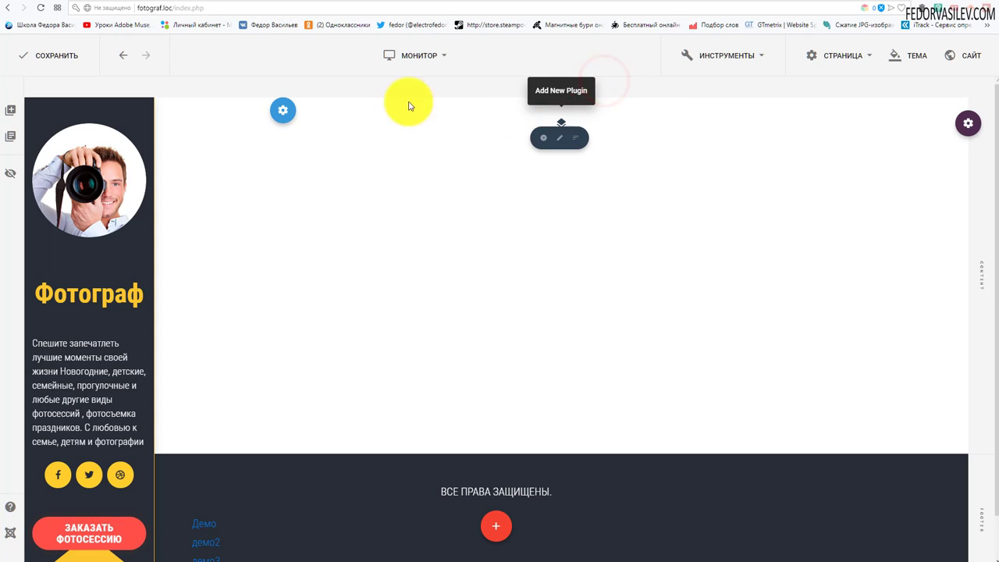
# Reset the content row's outer top and bottom margins and enable По ширине экрана for the row
pyautogui.click(305, 117)
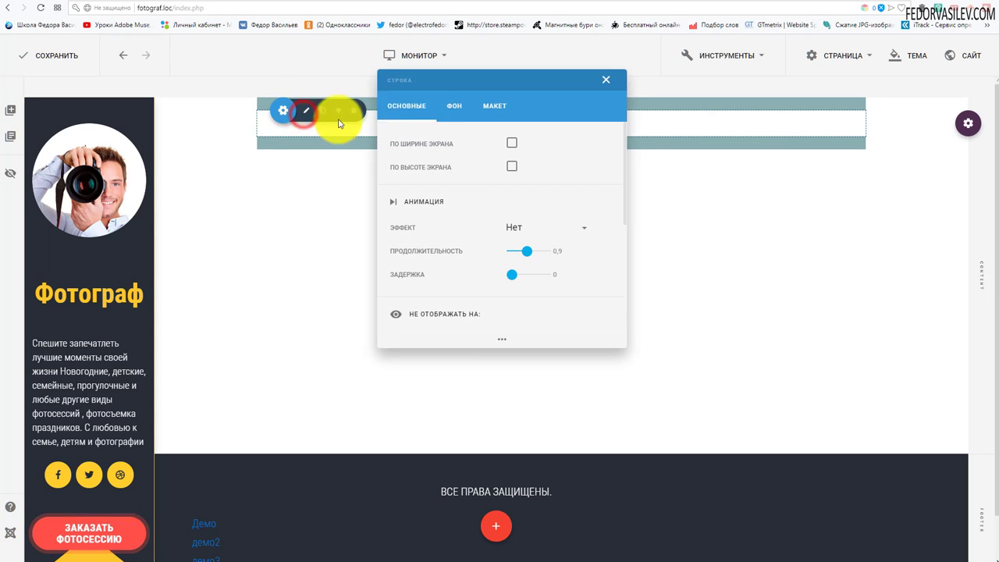
pyautogui.click(489, 106)
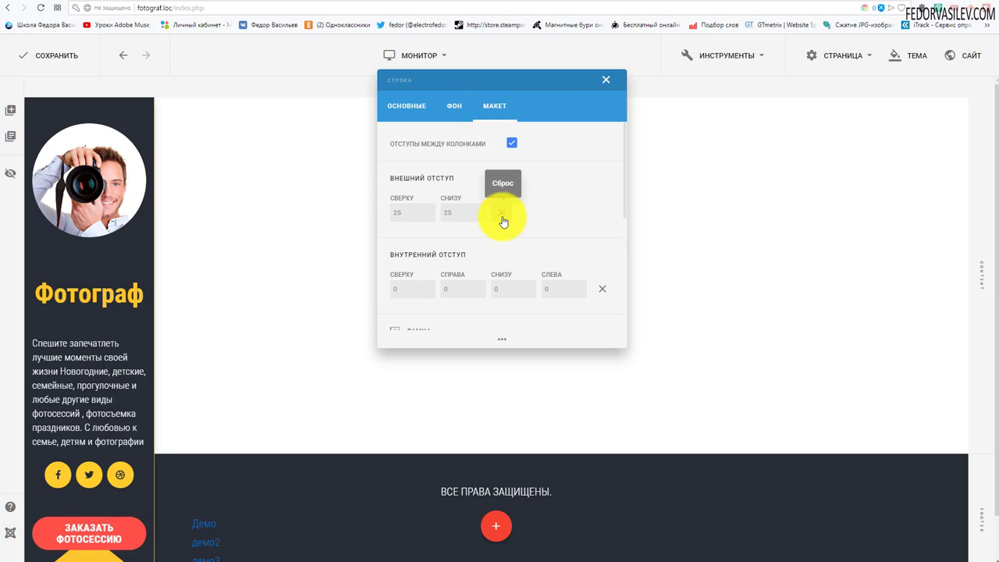
pyautogui.click(605, 81)
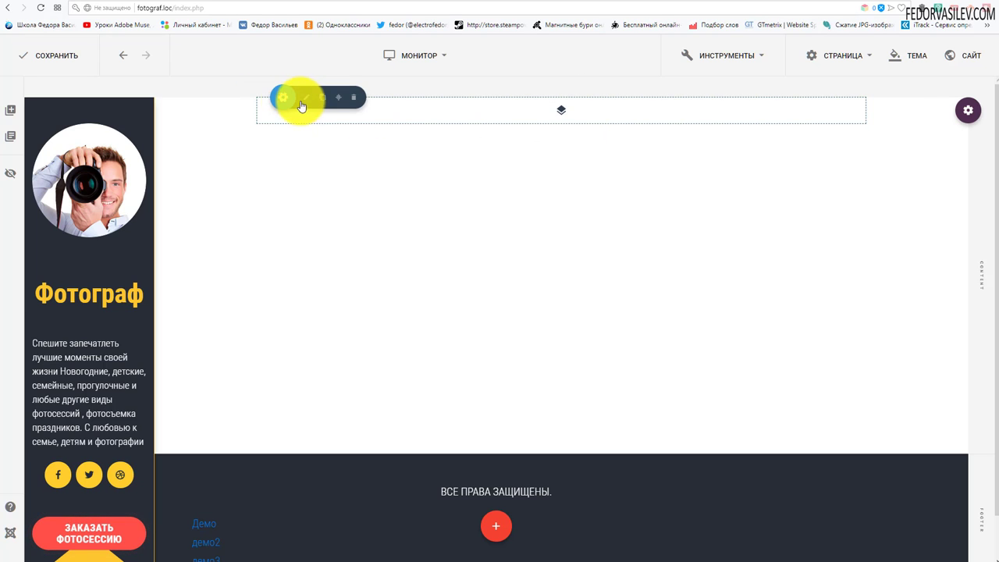
pyautogui.click(308, 101)
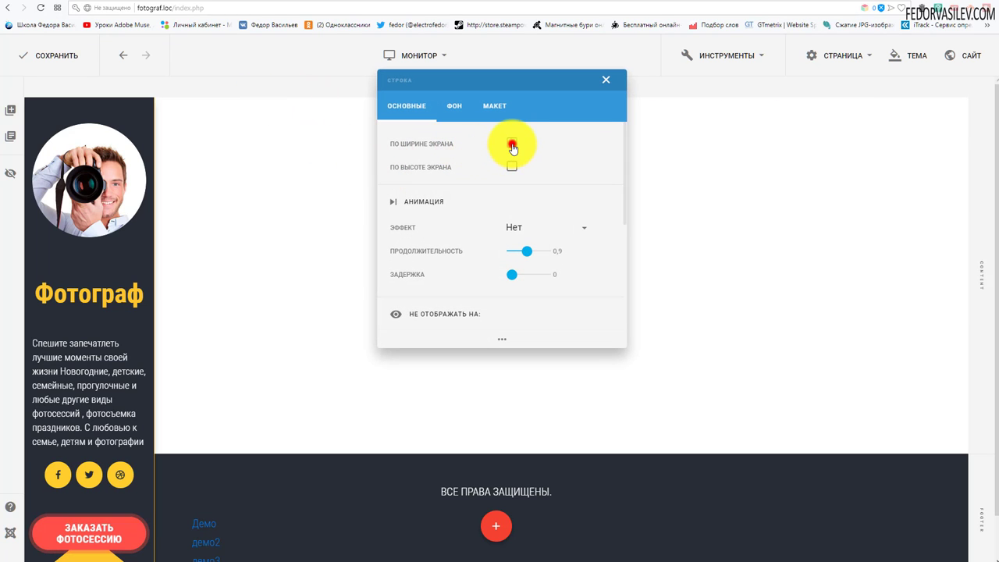
pyautogui.click(605, 81)
# Add a Слайдшоу plugin to the empty content row and open the bagallery/original folder for its images
pyautogui.click(564, 113)
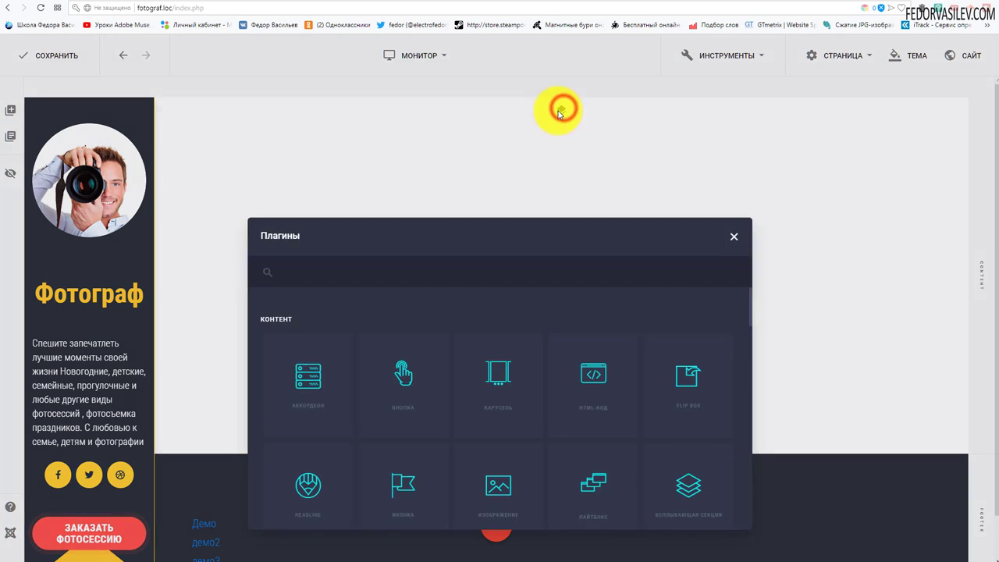
pyautogui.scroll(-2, 431, 277)
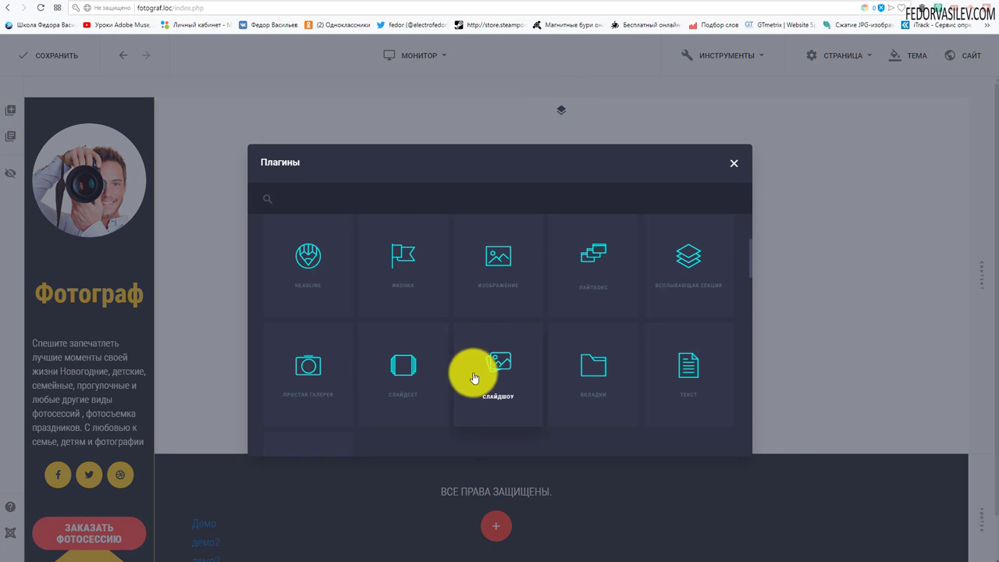
pyautogui.click(502, 367)
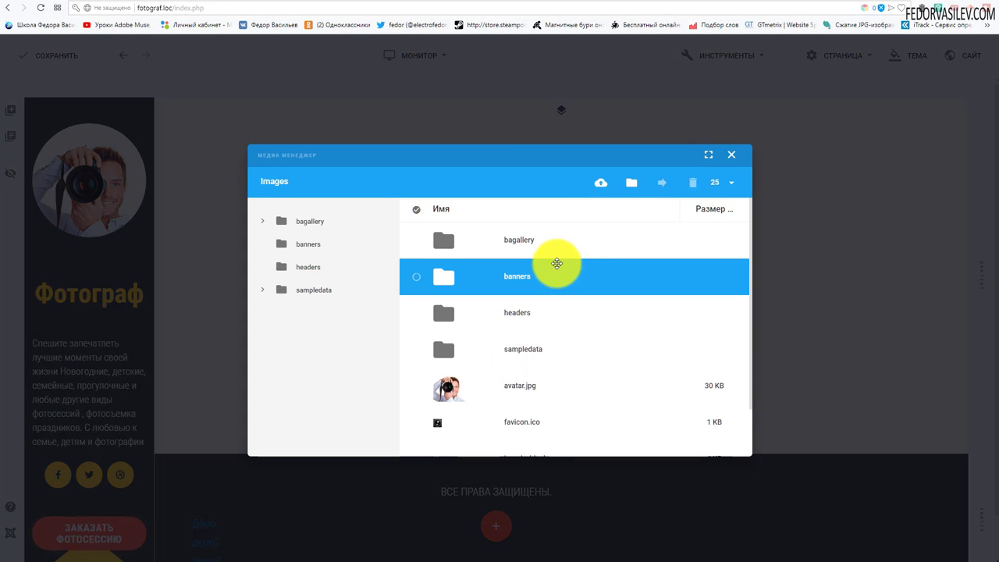
pyautogui.doubleClick(521, 243)
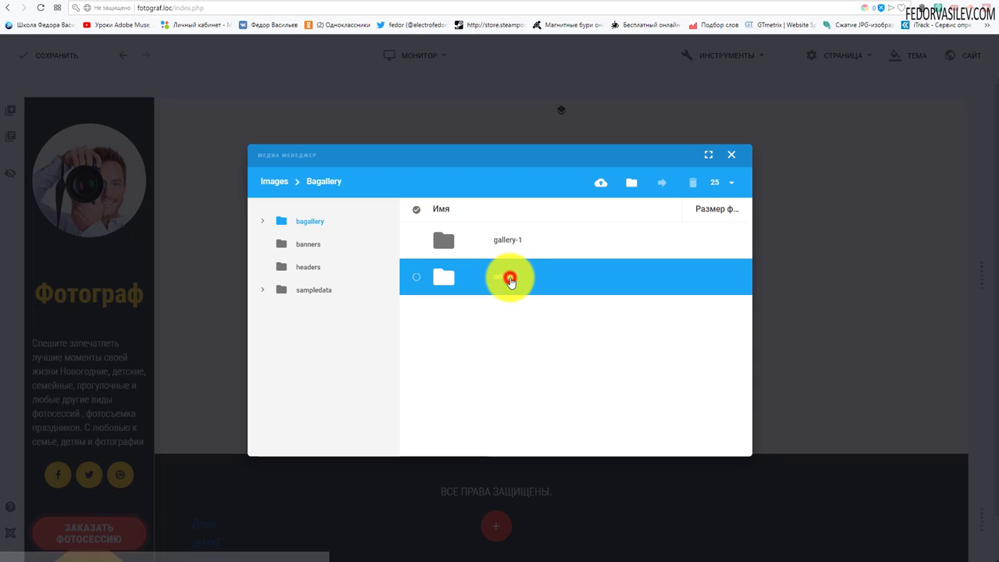
pyautogui.doubleClick(510, 278)
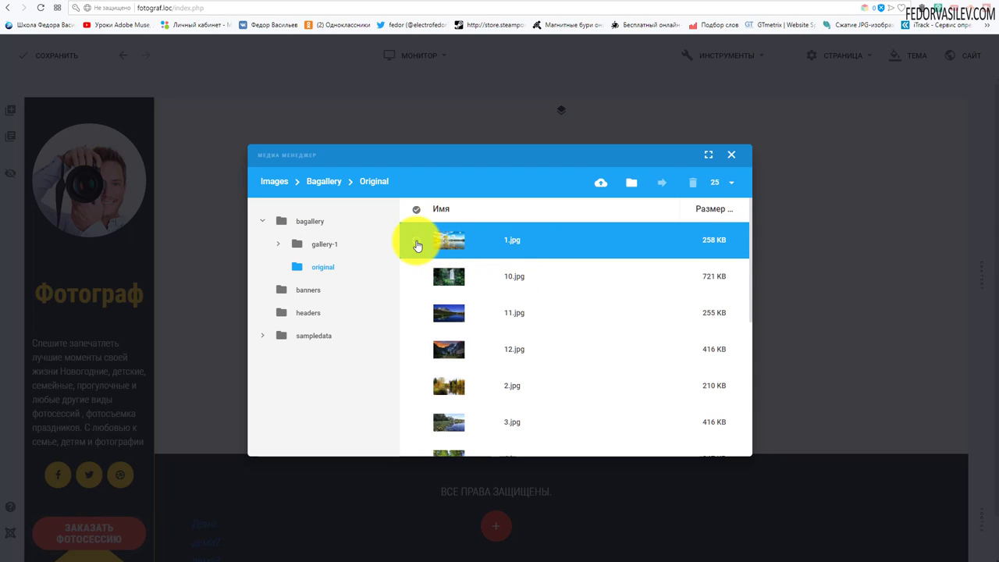
# Insert images 1.jpg to 7.jpg and 10.jpg to 12.jpg from the original folder into the slideshow
pyautogui.click(417, 241)
pyautogui.click(413, 277)
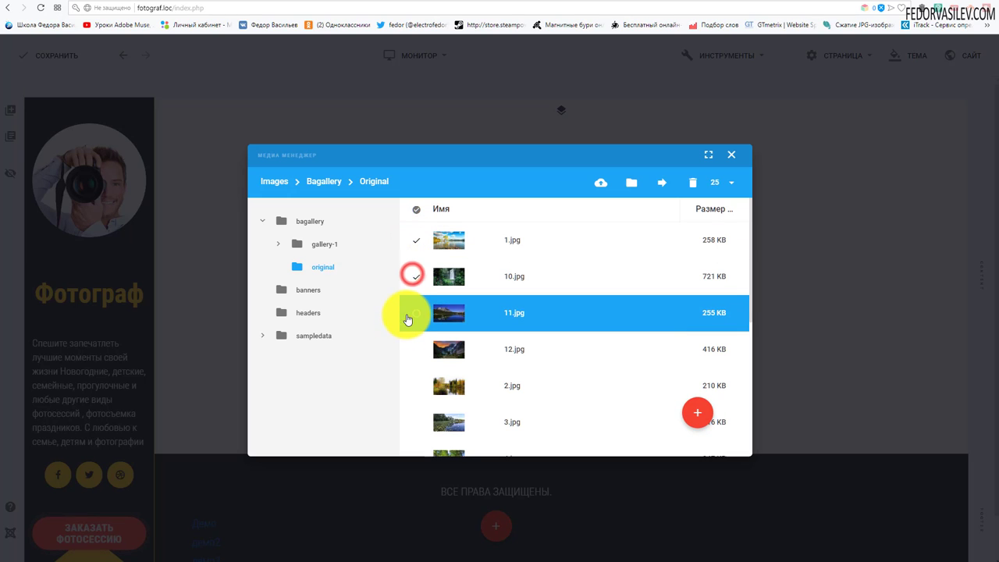
pyautogui.click(415, 314)
pyautogui.click(419, 345)
pyautogui.scroll(-1, 414, 312)
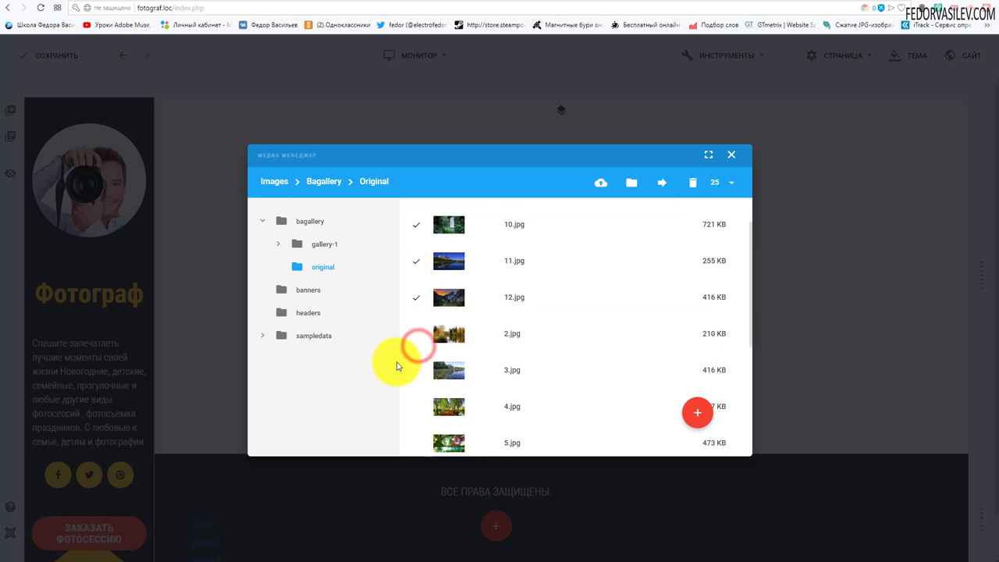
pyautogui.click(415, 341)
pyautogui.click(416, 370)
pyautogui.scroll(1, 437, 375)
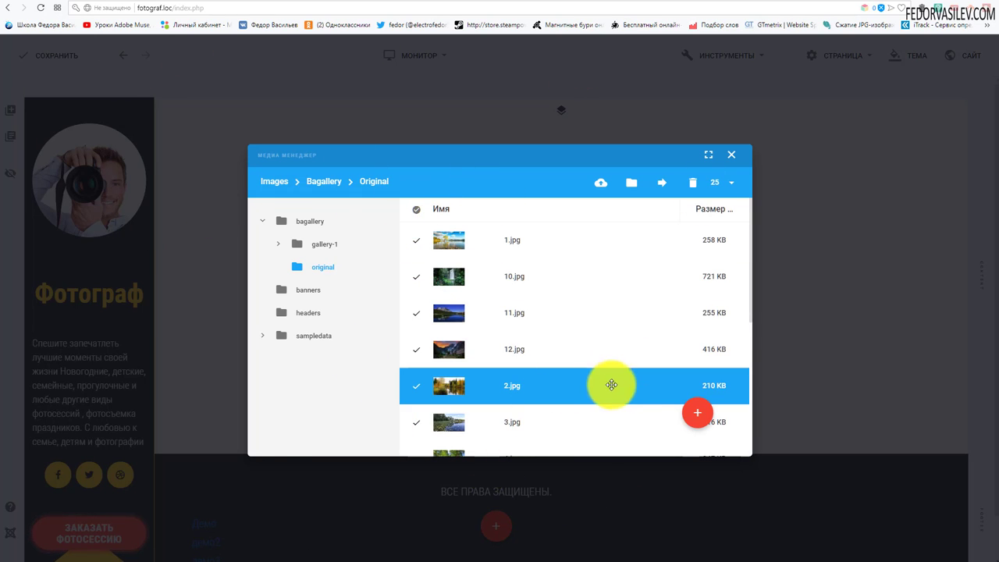
pyautogui.click(697, 414)
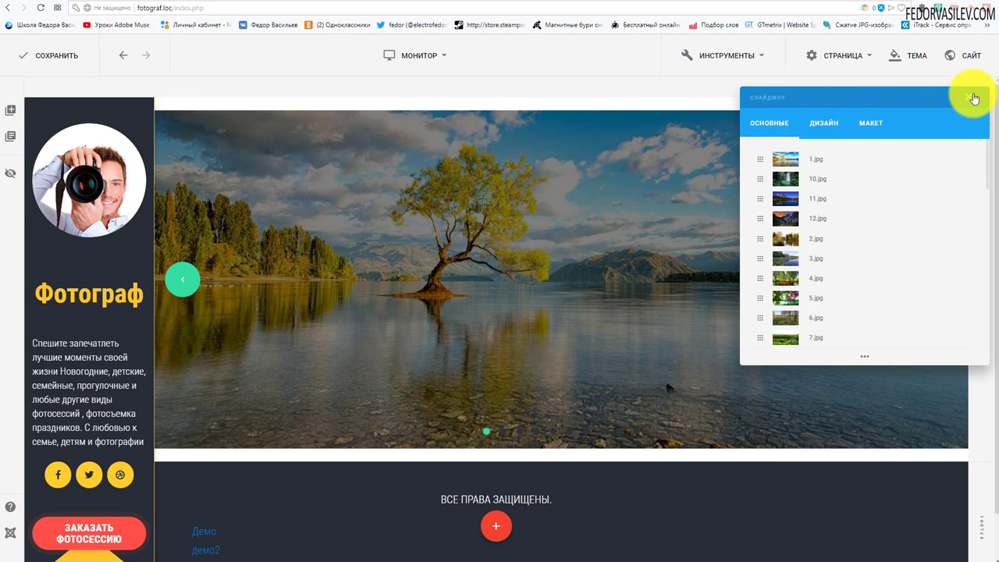
pyautogui.click(970, 97)
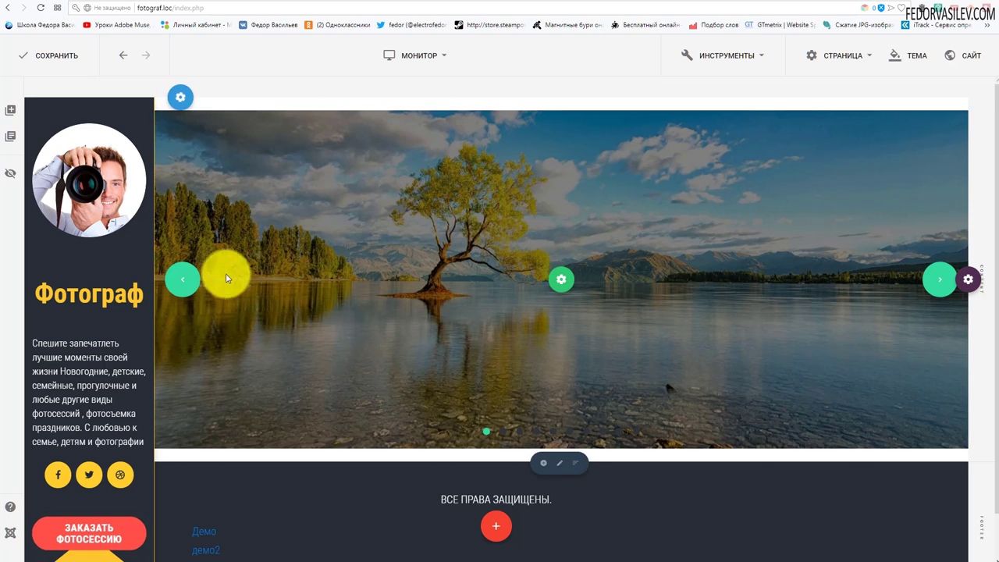
# Reset the slideshow's outer top and bottom margins so it fits flush in the content area
pyautogui.moveTo(558, 281)
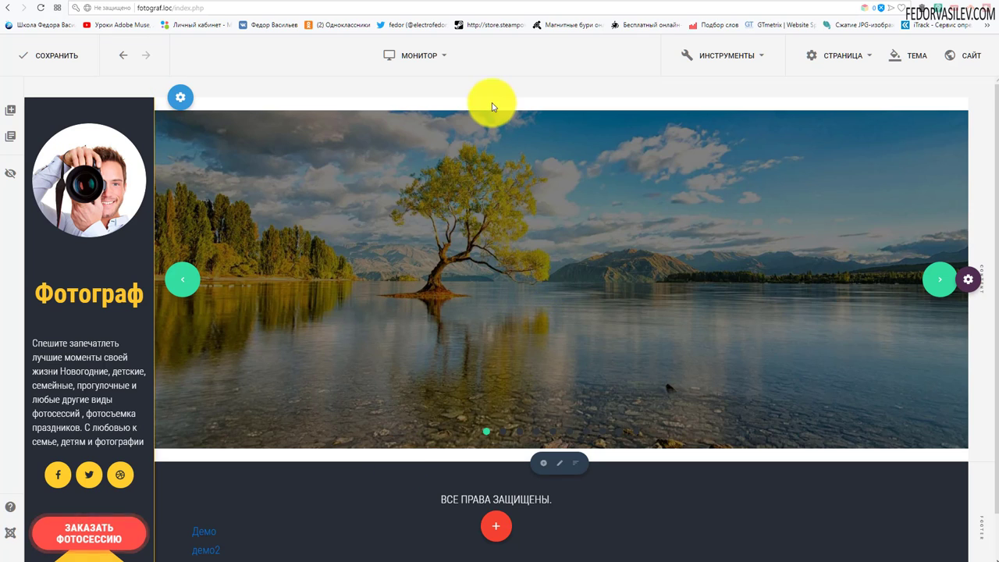
pyautogui.click(584, 280)
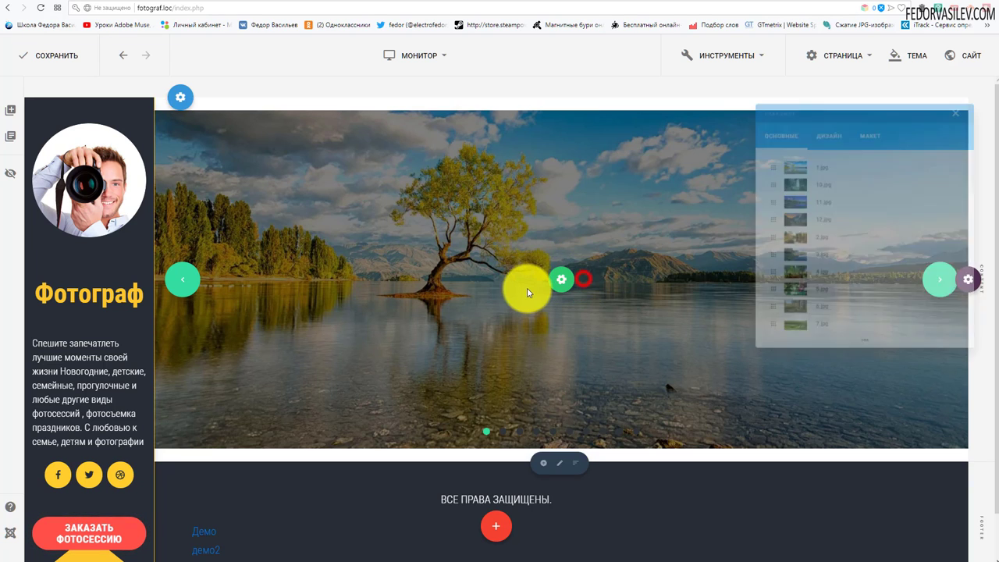
pyautogui.moveTo(866, 101); pyautogui.dragTo(458, 89)
pyautogui.click(448, 156)
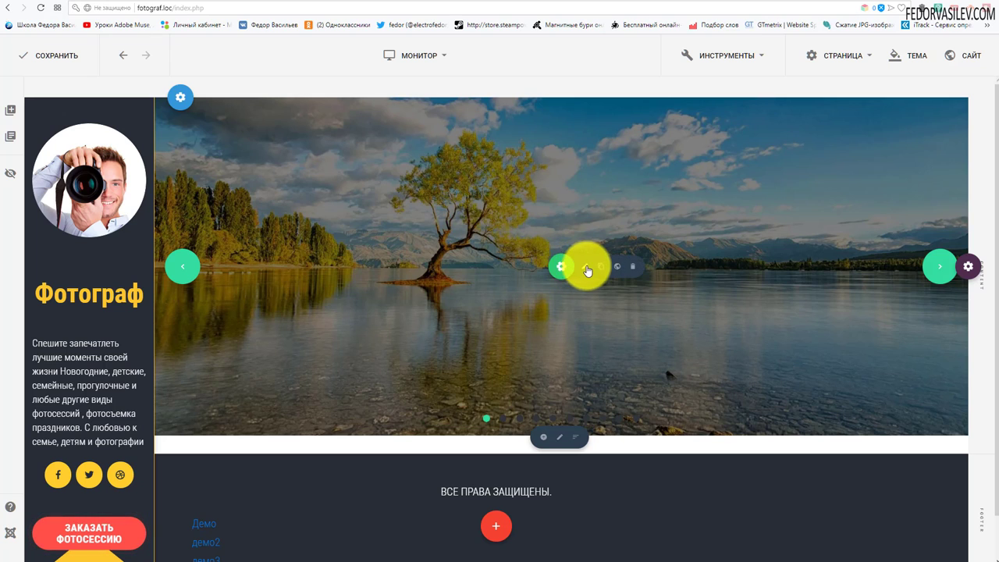
# Enable По высоте экрана in the slideshow's display settings and check the full-height result on the page
pyautogui.click(587, 269)
pyautogui.scroll(-5, 424, 203)
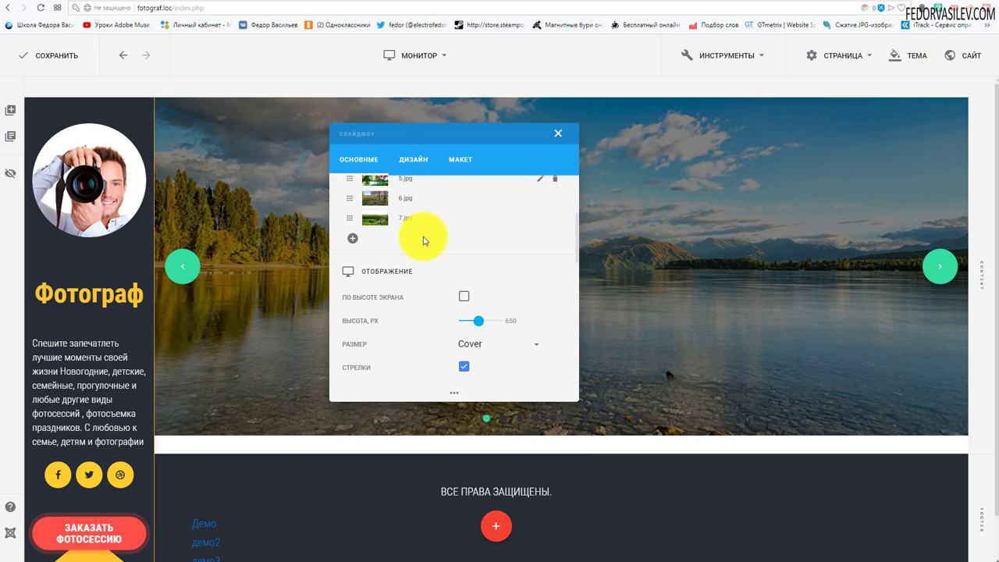
pyautogui.scroll(-2, 422, 243)
pyautogui.click(463, 246)
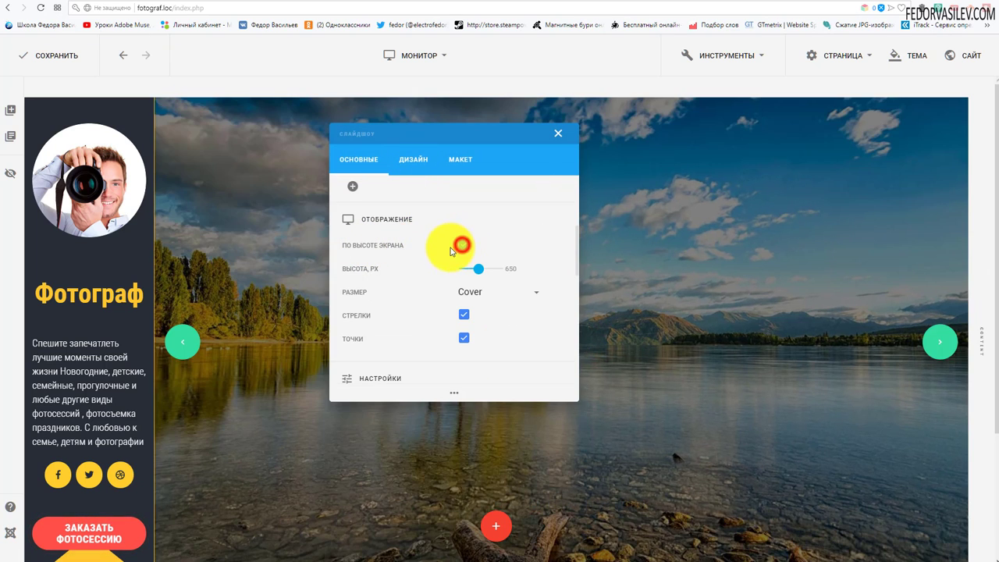
pyautogui.click(556, 138)
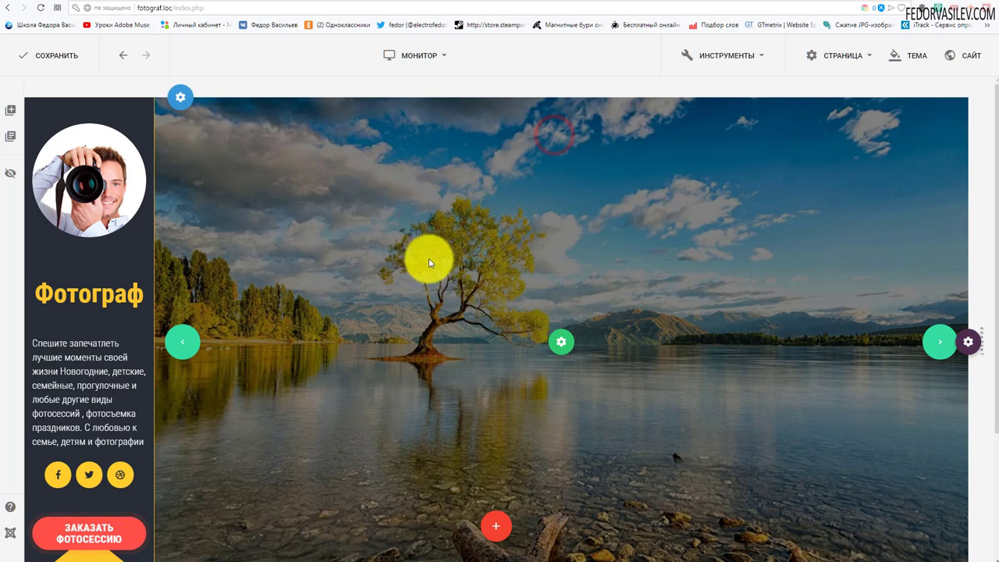
pyautogui.scroll(-3, 489, 288)
pyautogui.scroll(3, 449, 413)
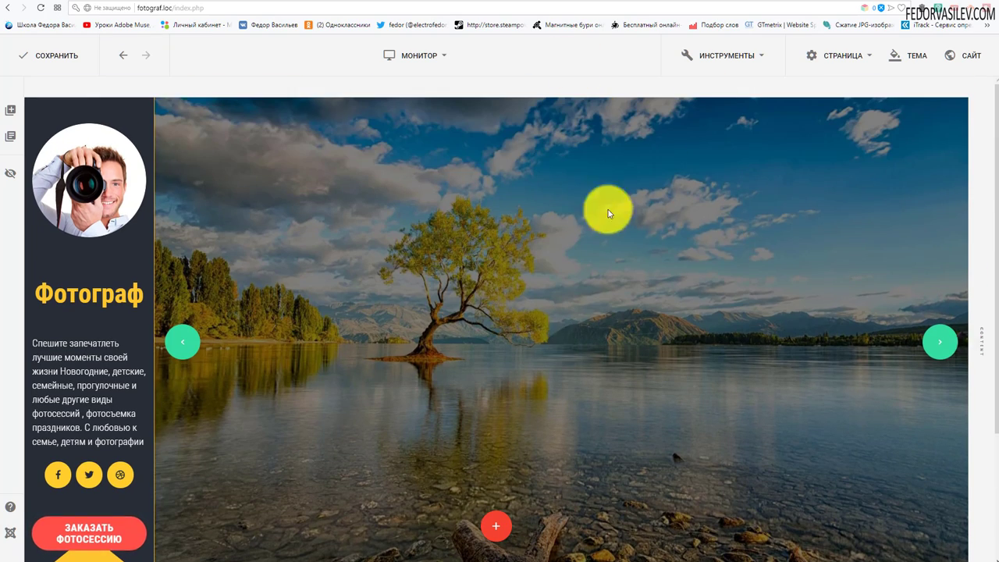
# Flip through the slides with the navigation arrows and turn off Стрелки for the slideshow
pyautogui.click(945, 349)
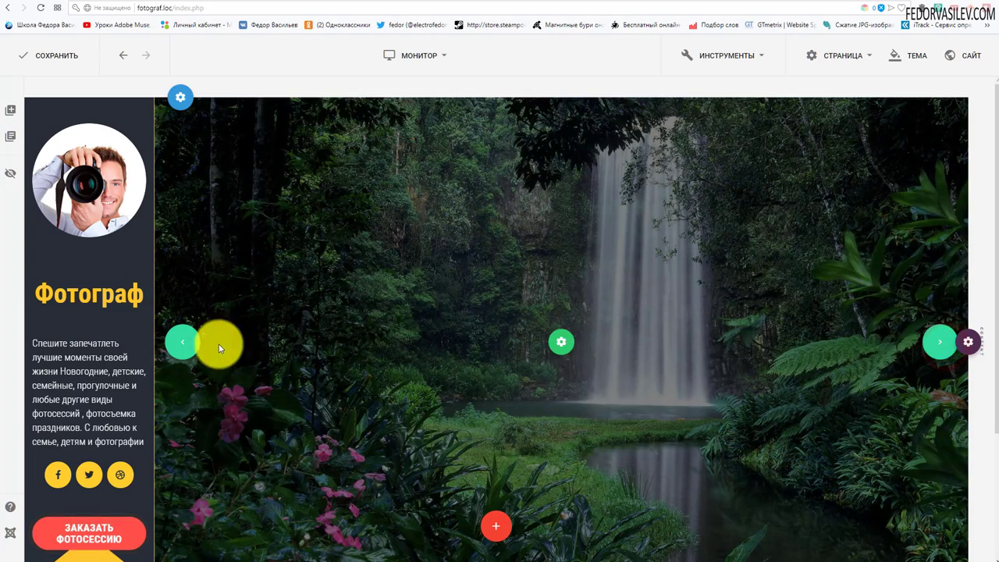
pyautogui.click(195, 348)
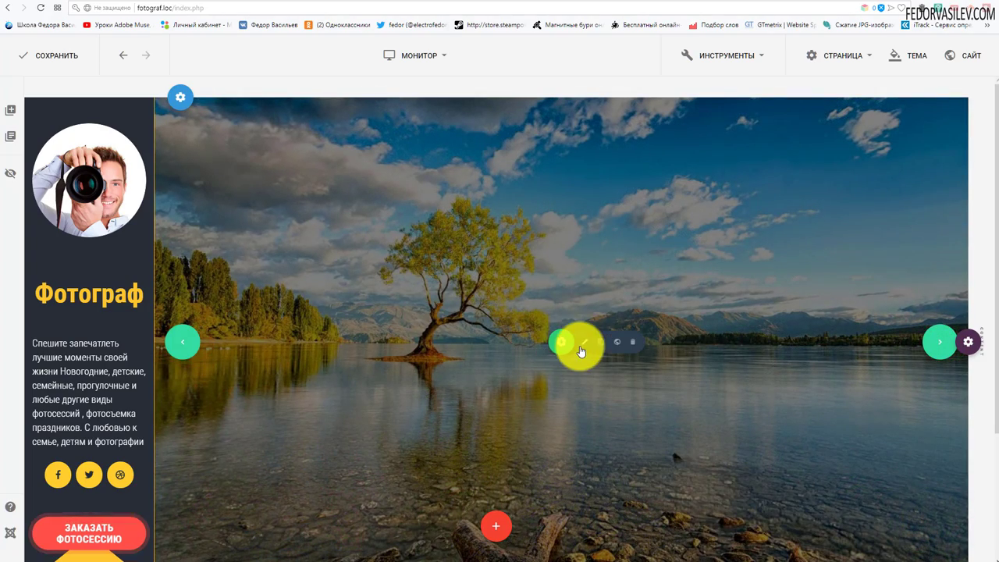
pyautogui.click(591, 343)
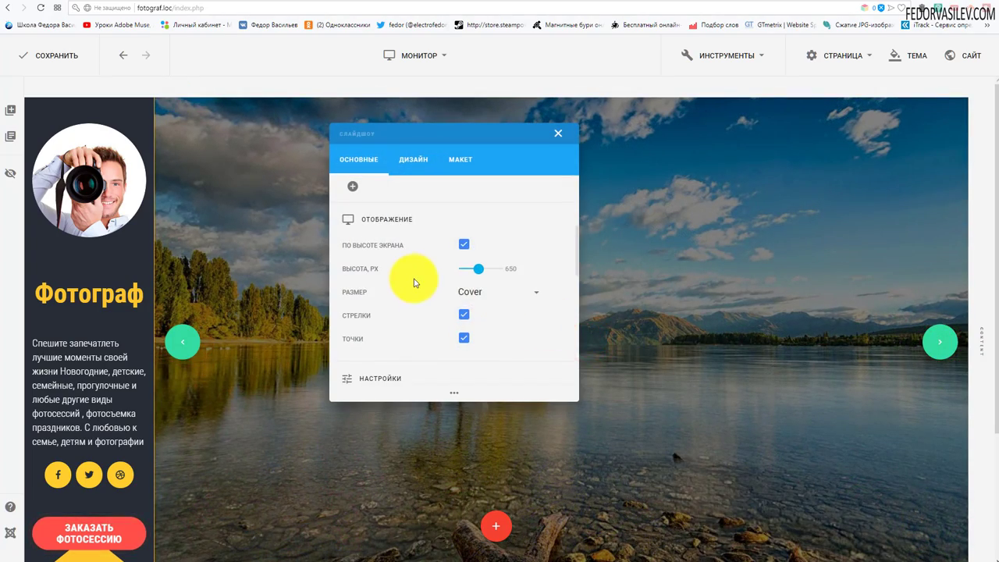
pyautogui.click(463, 316)
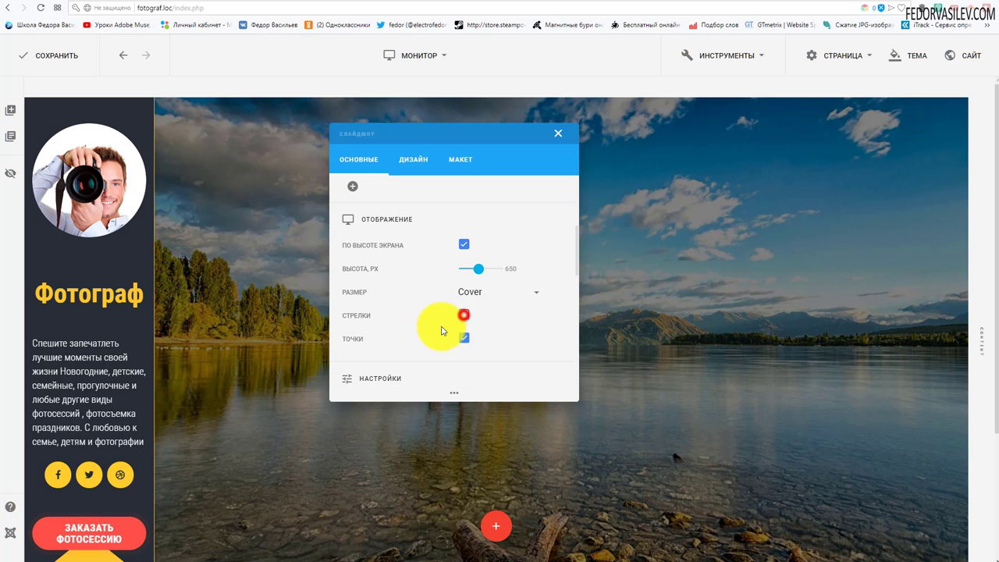
pyautogui.scroll(-10, 432, 325)
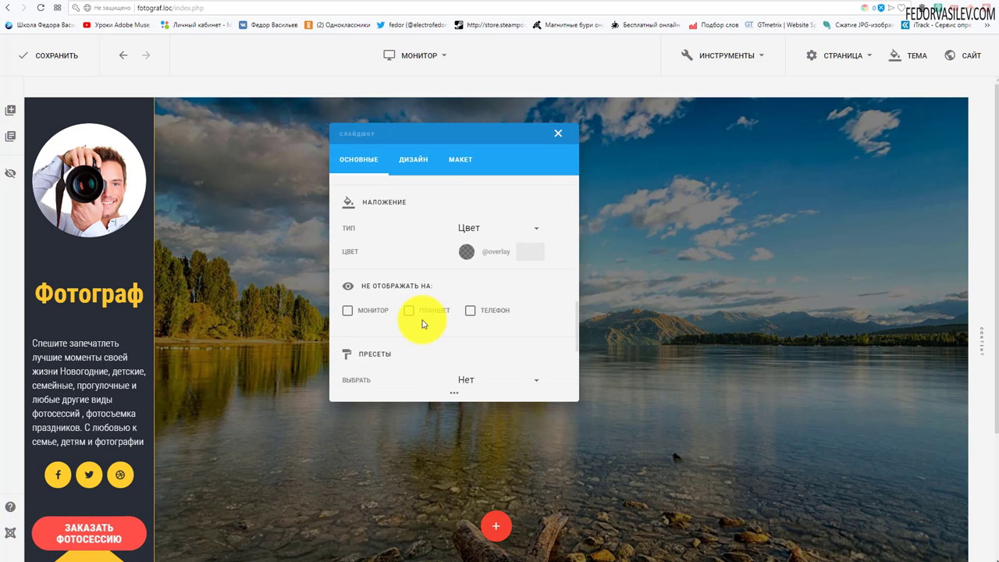
pyautogui.scroll(-1, 399, 489)
pyautogui.scroll(4, 401, 257)
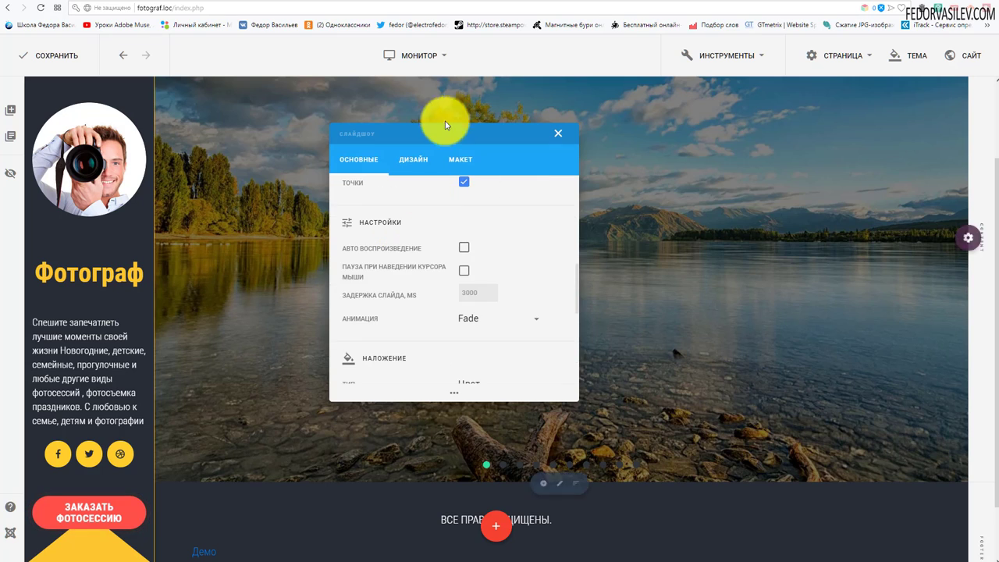
pyautogui.click(412, 157)
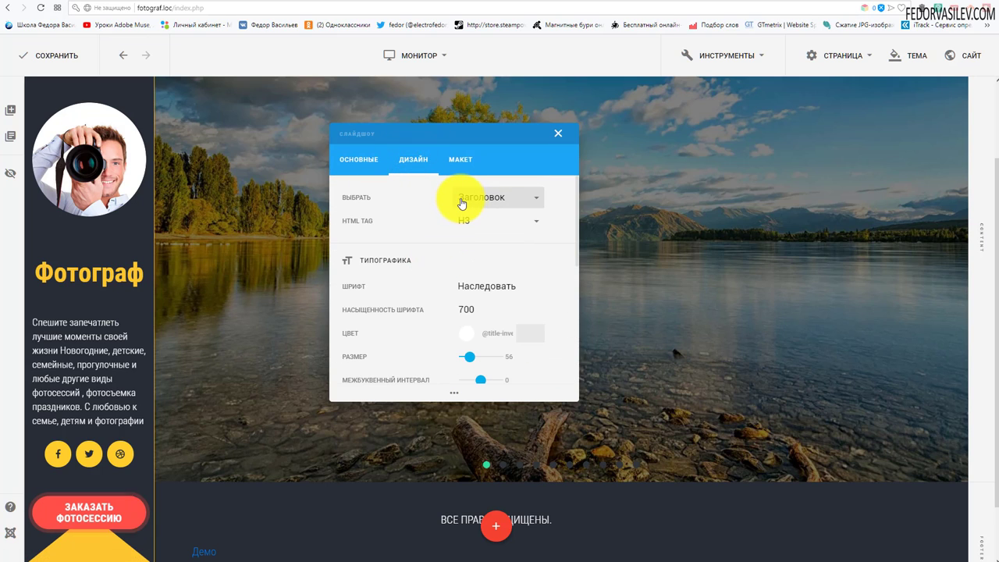
pyautogui.click(461, 202)
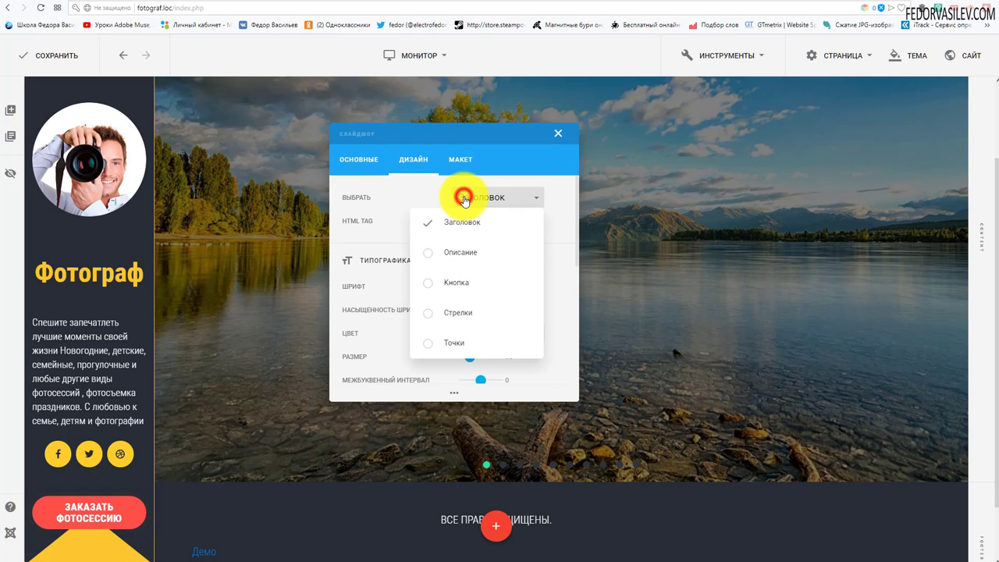
pyautogui.click(460, 345)
pyautogui.click(466, 257)
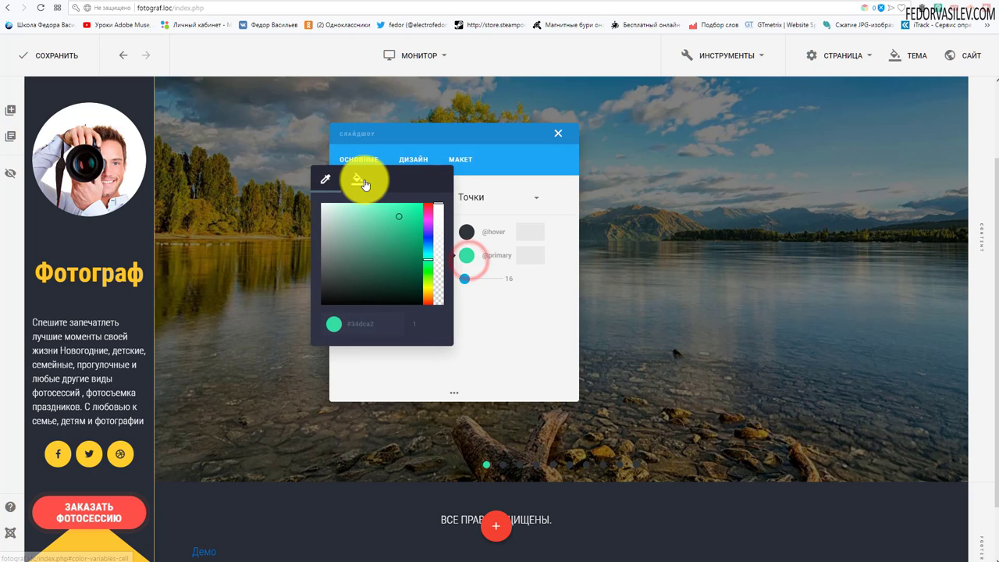
pyautogui.click(364, 183)
pyautogui.scroll(-1, 351, 243)
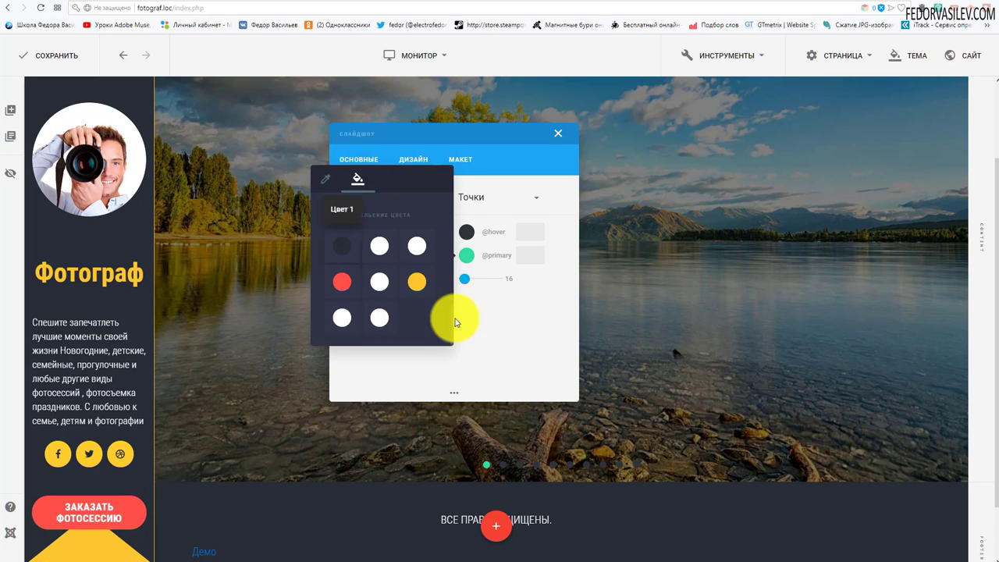
pyautogui.click(413, 286)
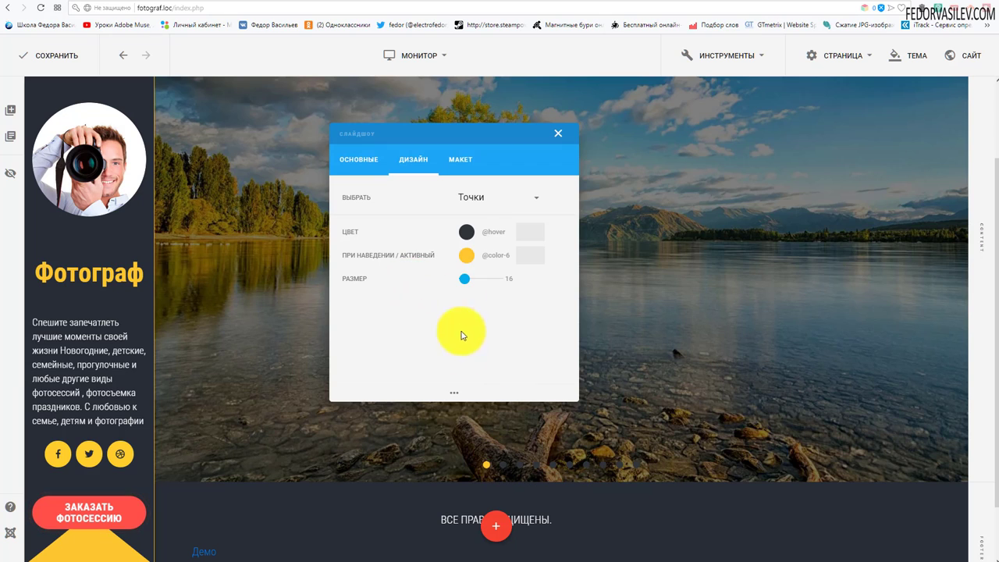
pyautogui.click(466, 234)
pyautogui.click(356, 158)
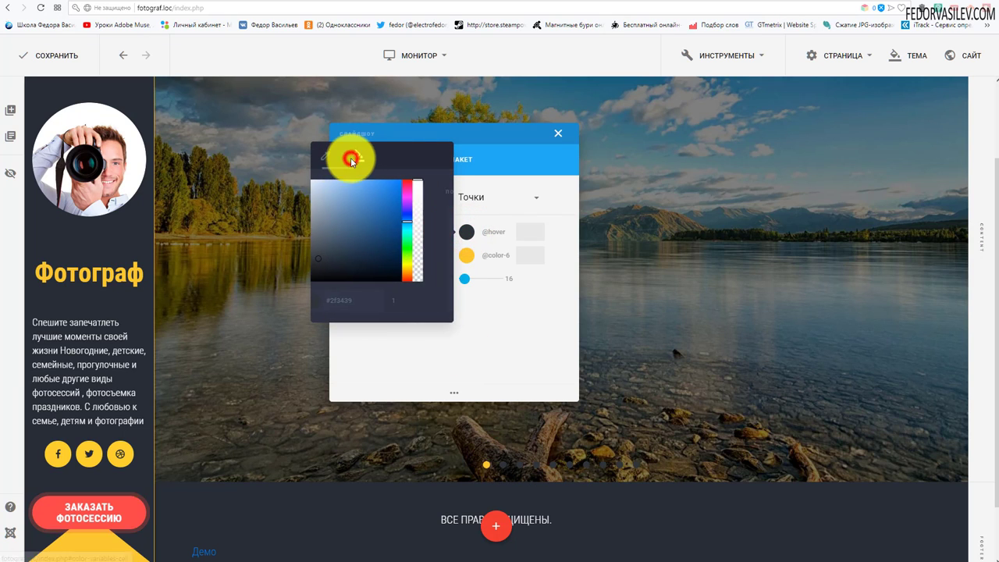
pyautogui.click(341, 228)
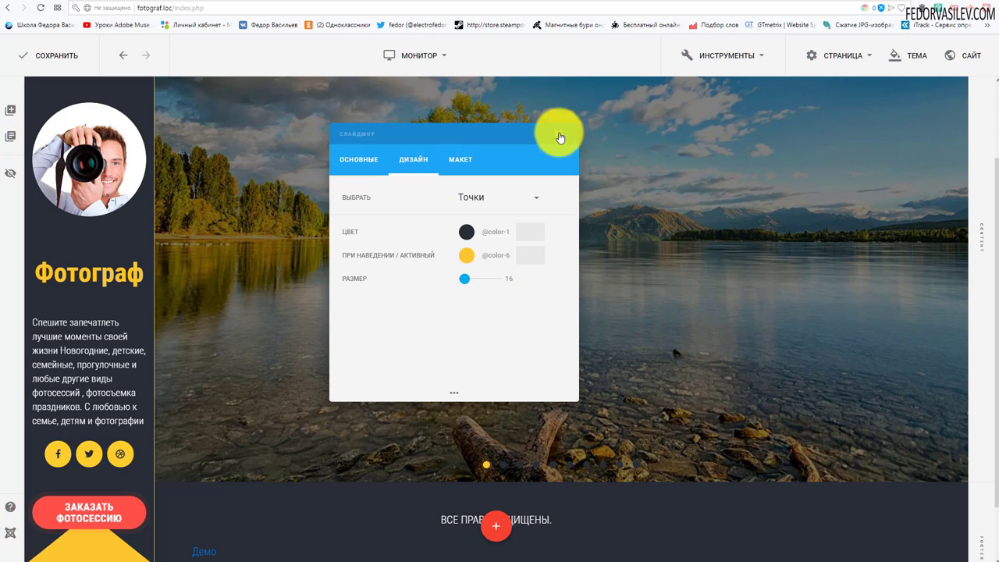
# Enable Авто воспроизведение and Пауза при наведении курсора мыши for the slideshow
pyautogui.click(361, 167)
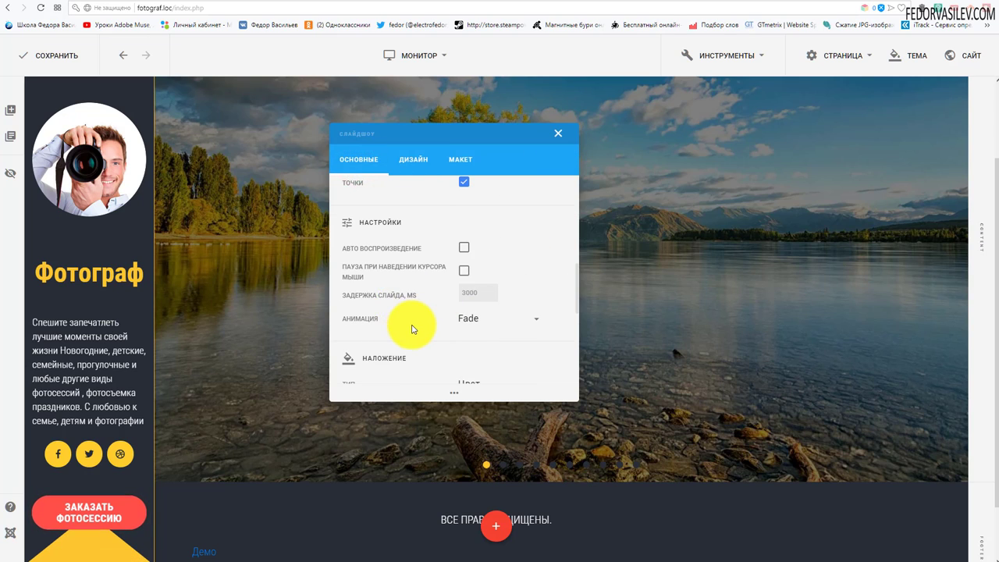
pyautogui.scroll(10, 413, 328)
pyautogui.scroll(-5, 423, 314)
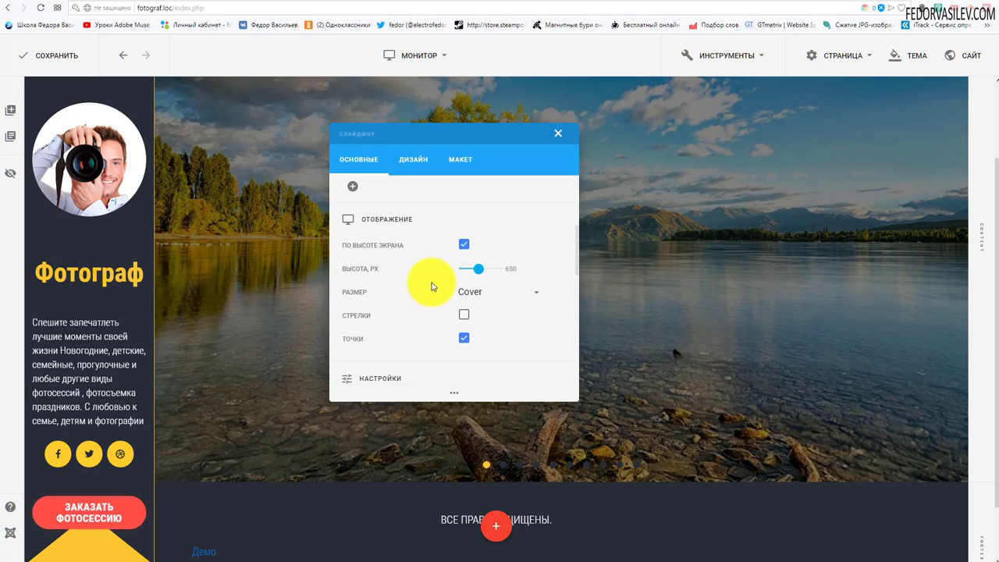
pyautogui.scroll(-2, 393, 303)
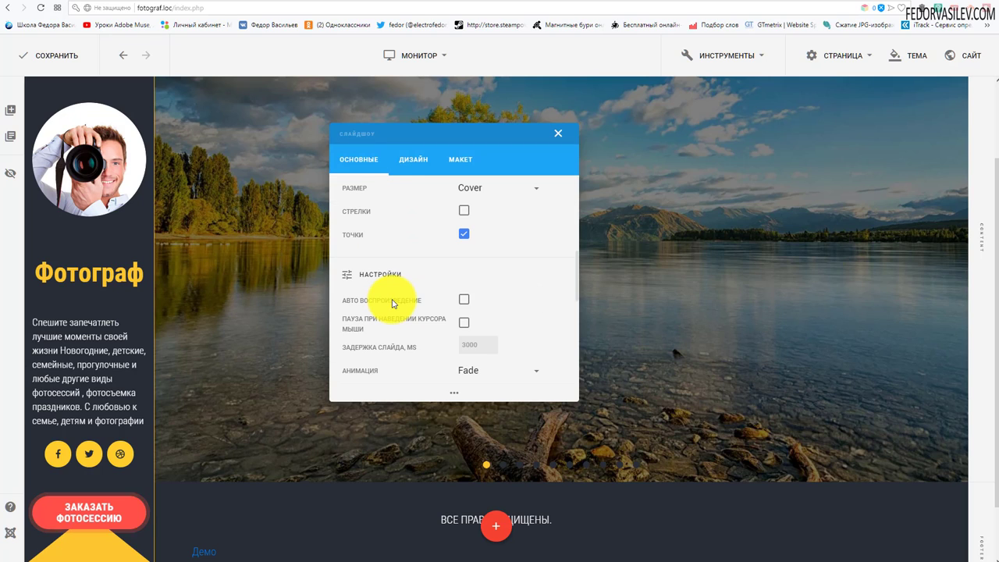
pyautogui.scroll(-1, 393, 303)
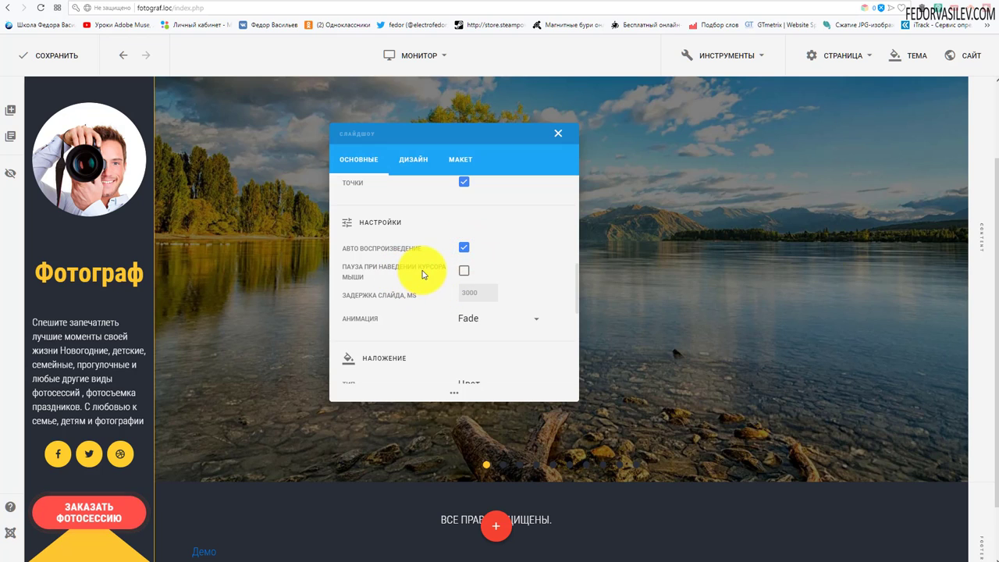
# Set the slideshow's animation to Ken Burns and save the page
pyautogui.click(473, 321)
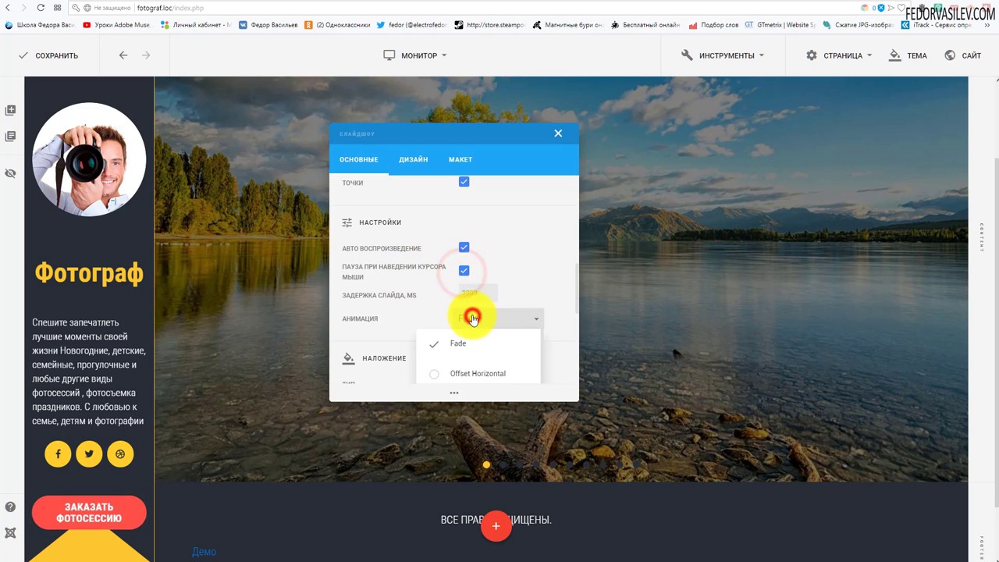
pyautogui.scroll(-4, 460, 265)
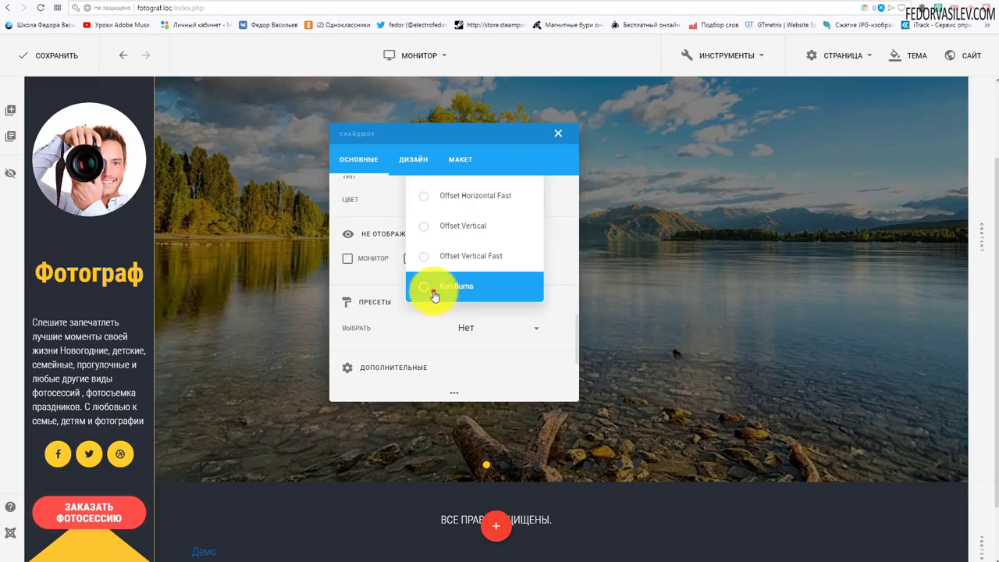
pyautogui.click(434, 295)
pyautogui.click(558, 133)
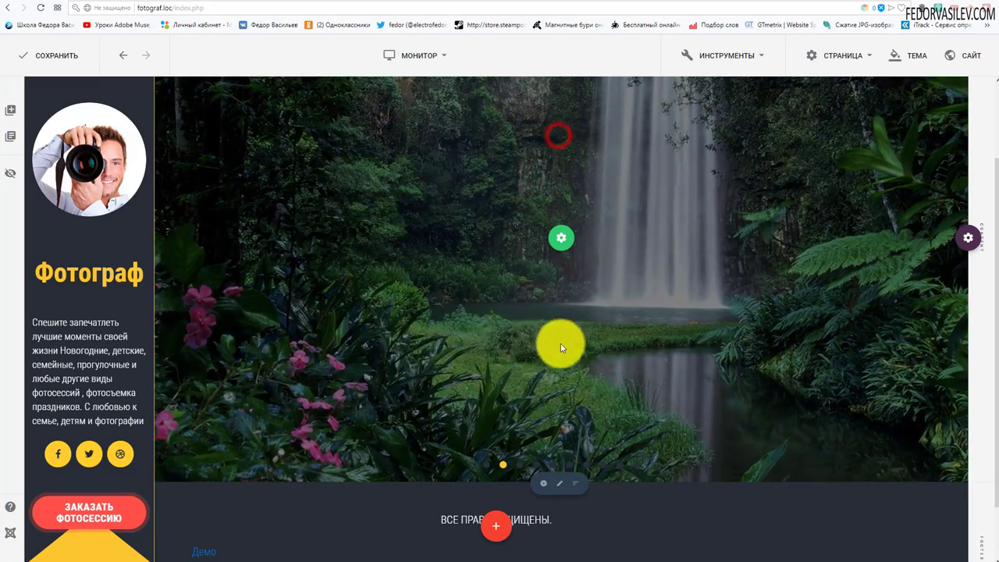
pyautogui.click(53, 55)
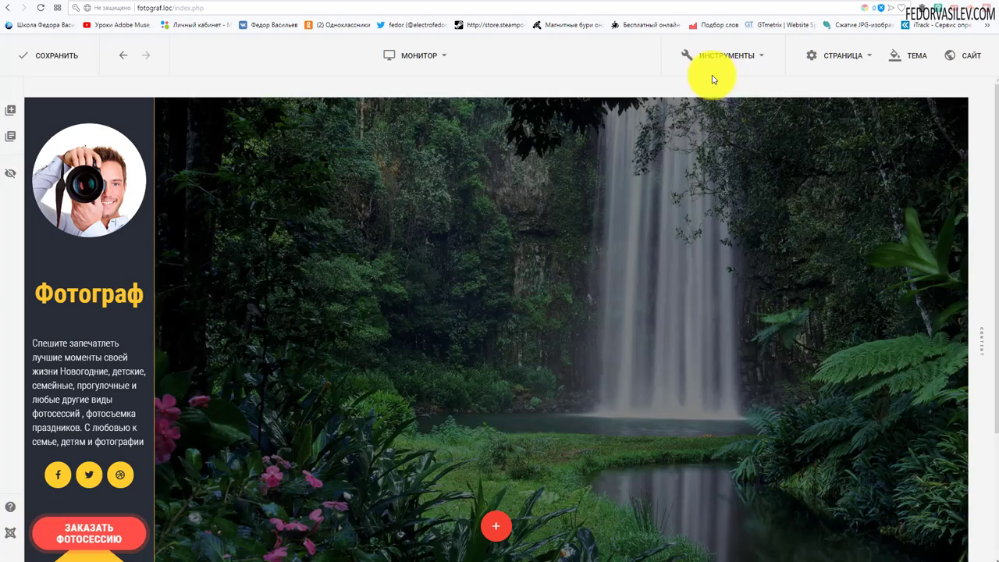
# Link the page to Main Menu as a root-level menu item named демо5 and save the link
pyautogui.click(711, 59)
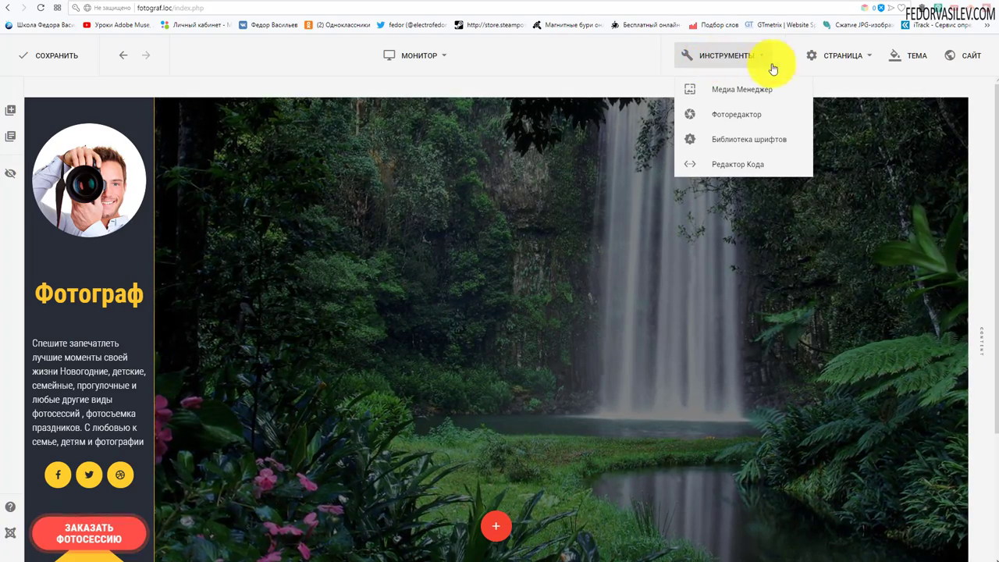
pyautogui.click(808, 59)
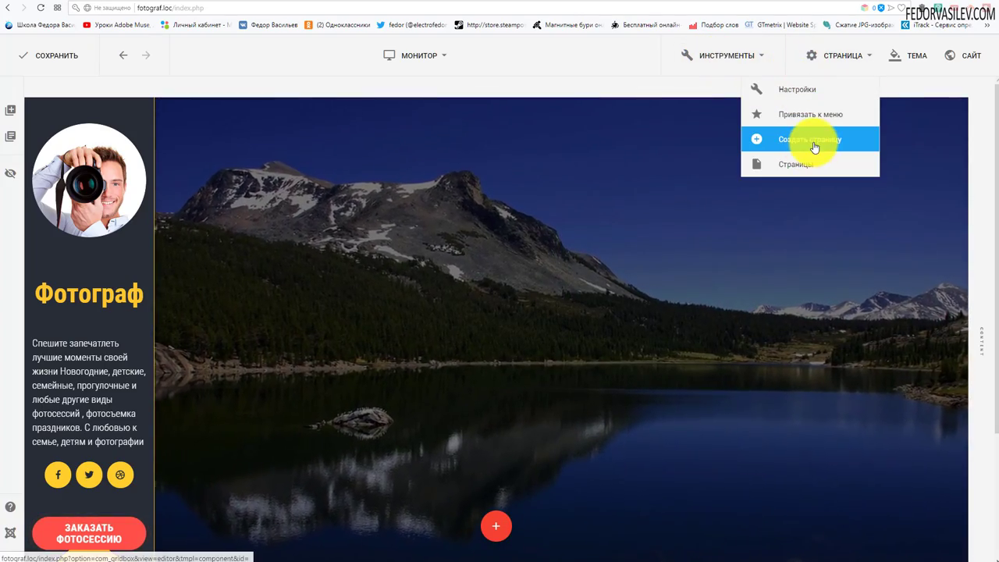
pyautogui.click(823, 121)
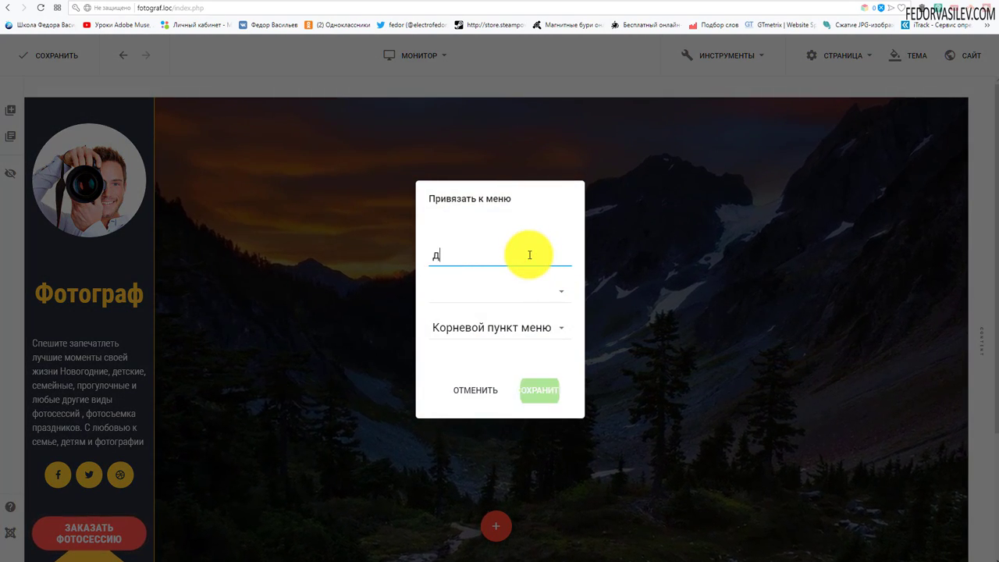
pyautogui.write('демо5')
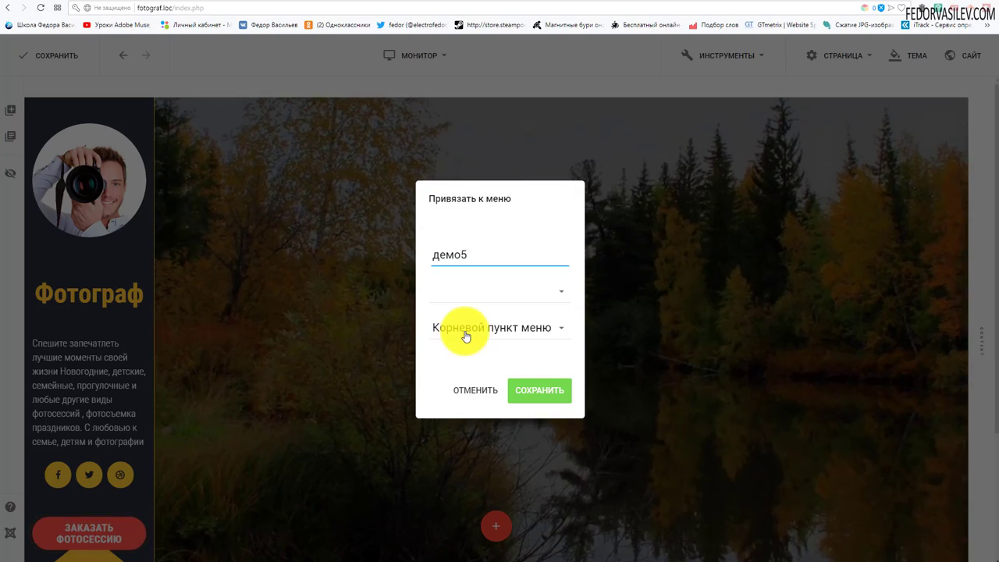
pyautogui.click(471, 327)
pyautogui.click(471, 324)
pyautogui.click(475, 294)
pyautogui.click(474, 317)
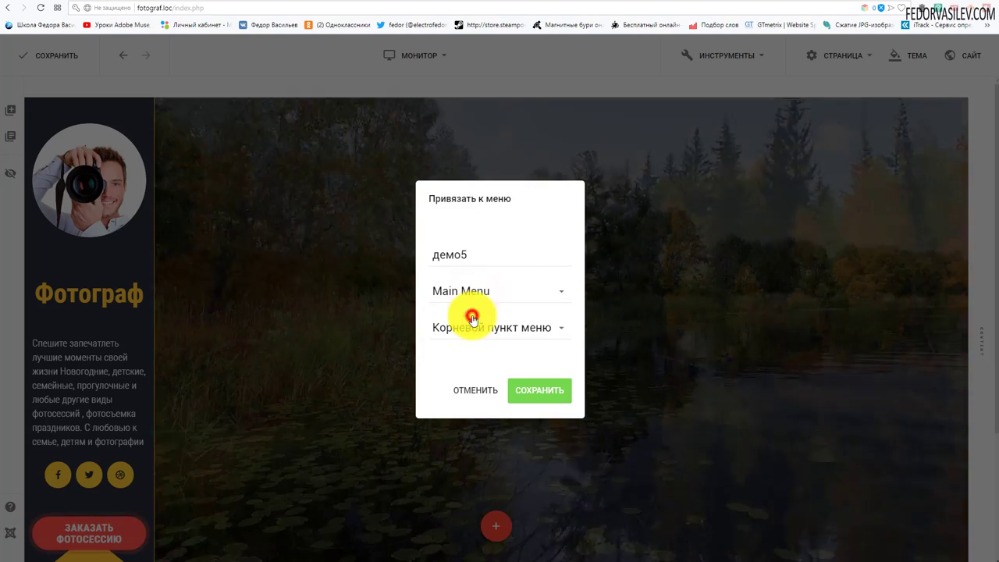
pyautogui.click(533, 392)
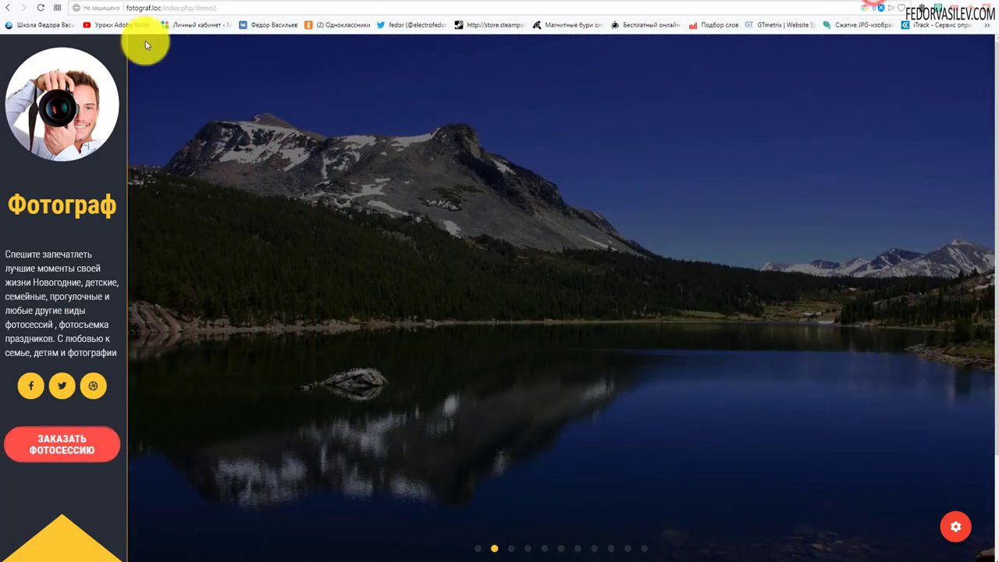
# Switch to the live site, reload it and open the демо5 page from the footer menu
pyautogui.click(40, 10)
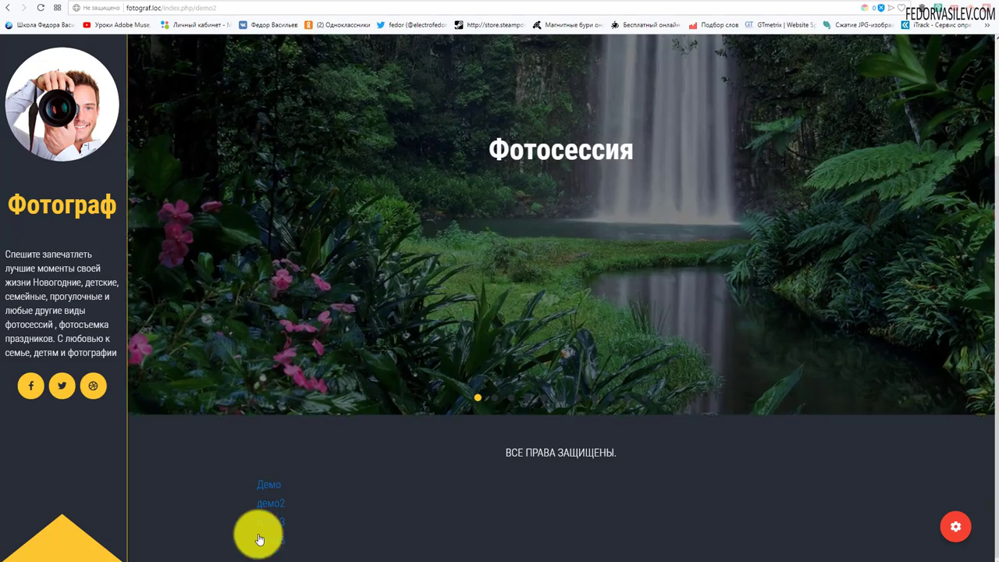
pyautogui.click(268, 539)
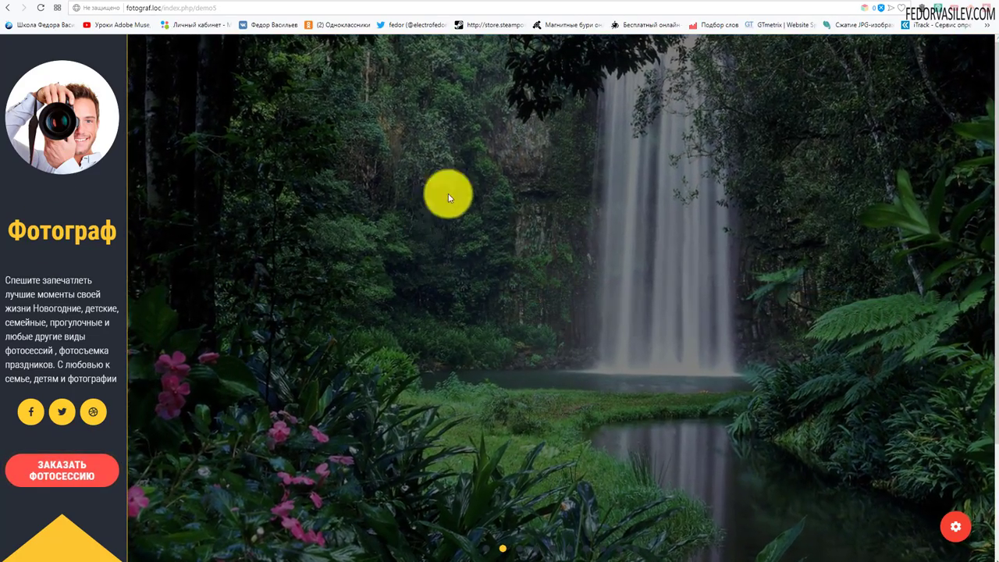
pyautogui.scroll(-2, 772, 306)
pyautogui.scroll(2, 789, 374)
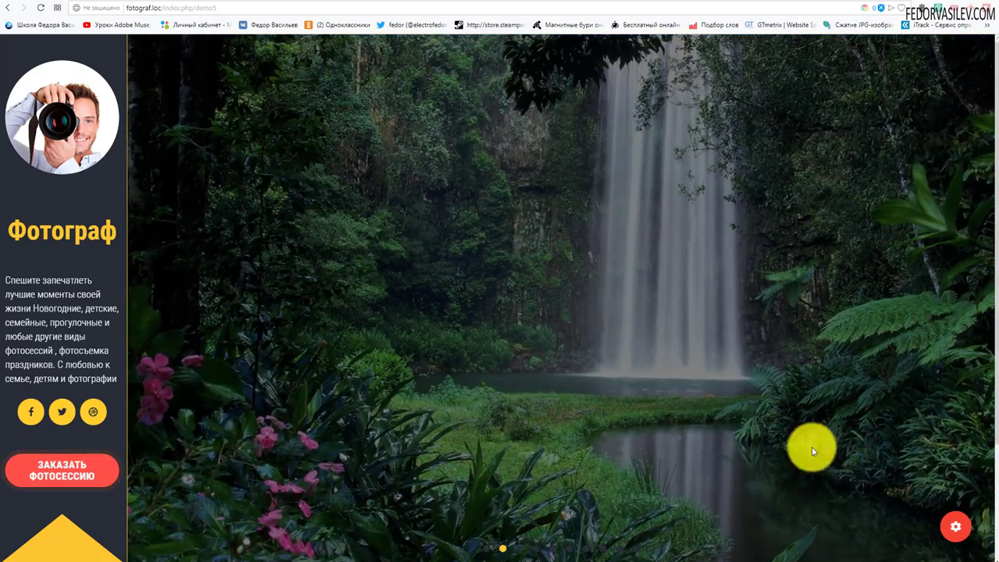
# Examine the live демо5 slideshow, jumping between slides with the dots and checking the animation, the dots and the footer area
pyautogui.scroll(-2, 547, 437)
pyautogui.click(554, 404)
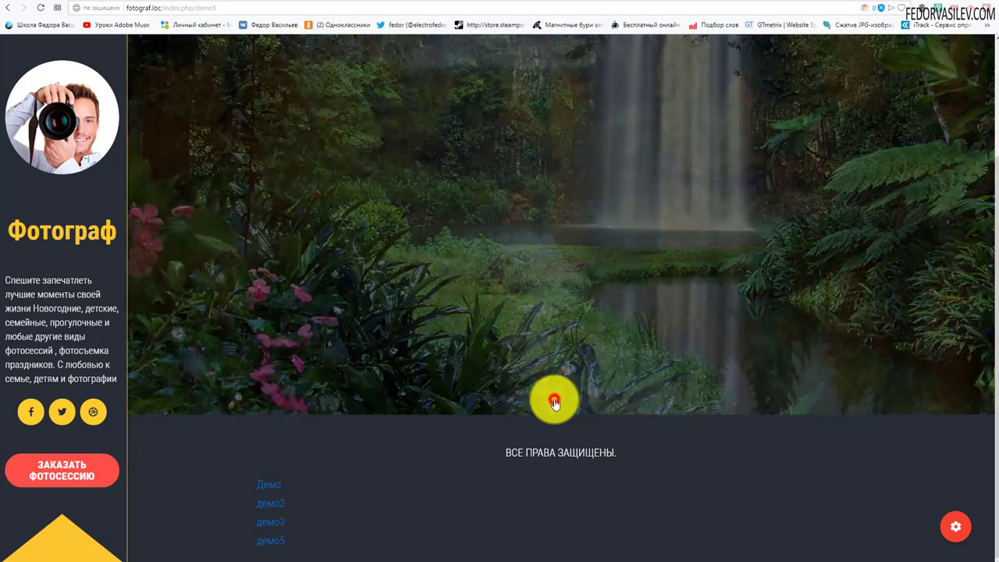
pyautogui.scroll(2, 518, 383)
pyautogui.scroll(-2, 638, 339)
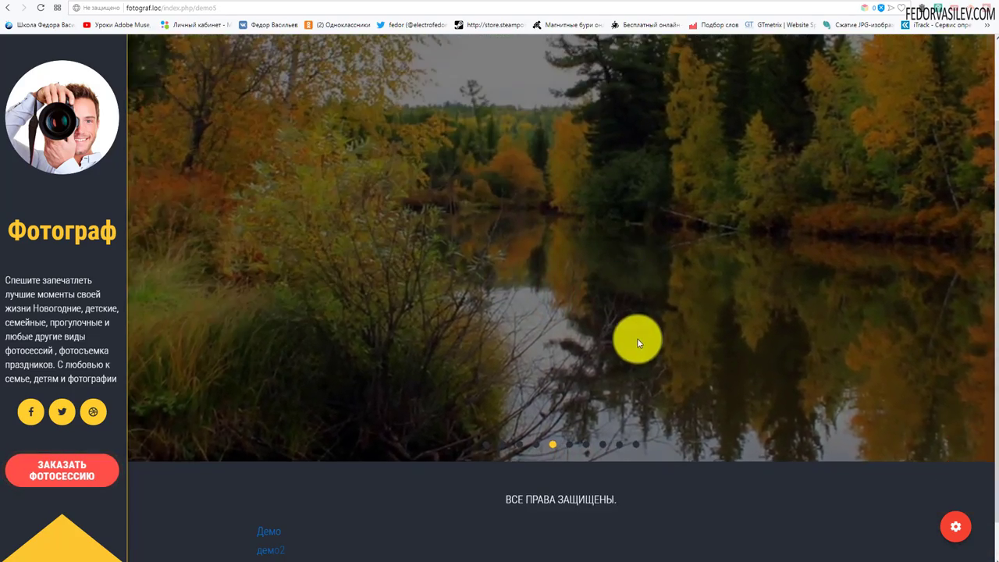
pyautogui.click(636, 446)
pyautogui.scroll(-1, 508, 345)
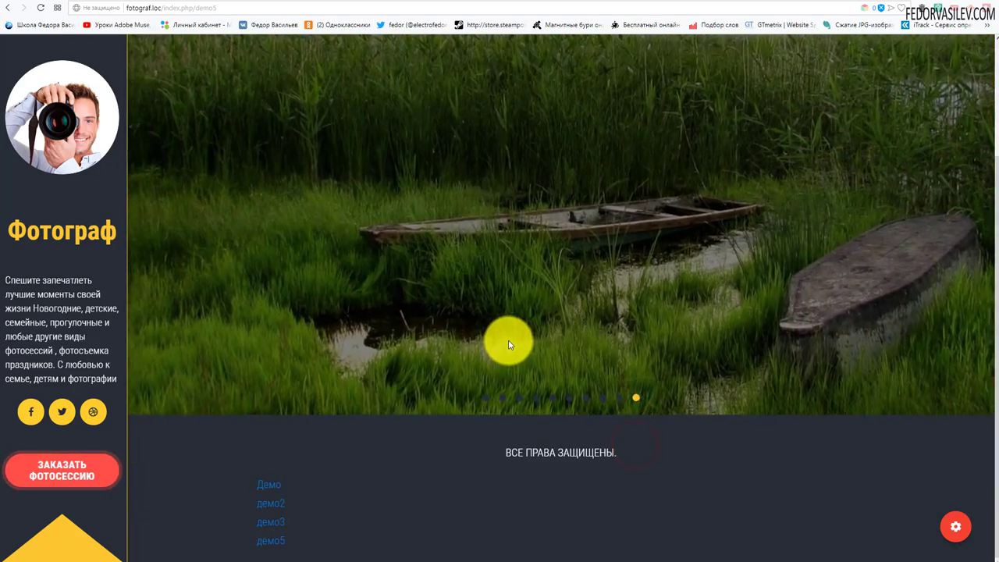
pyautogui.scroll(2, 509, 339)
pyautogui.scroll(-2, 464, 328)
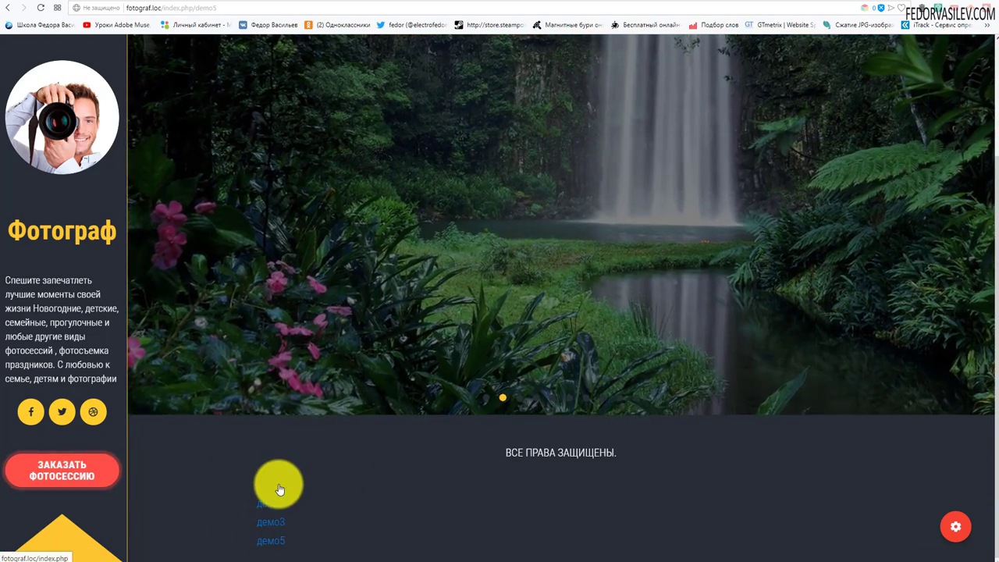
pyautogui.scroll(2, 279, 491)
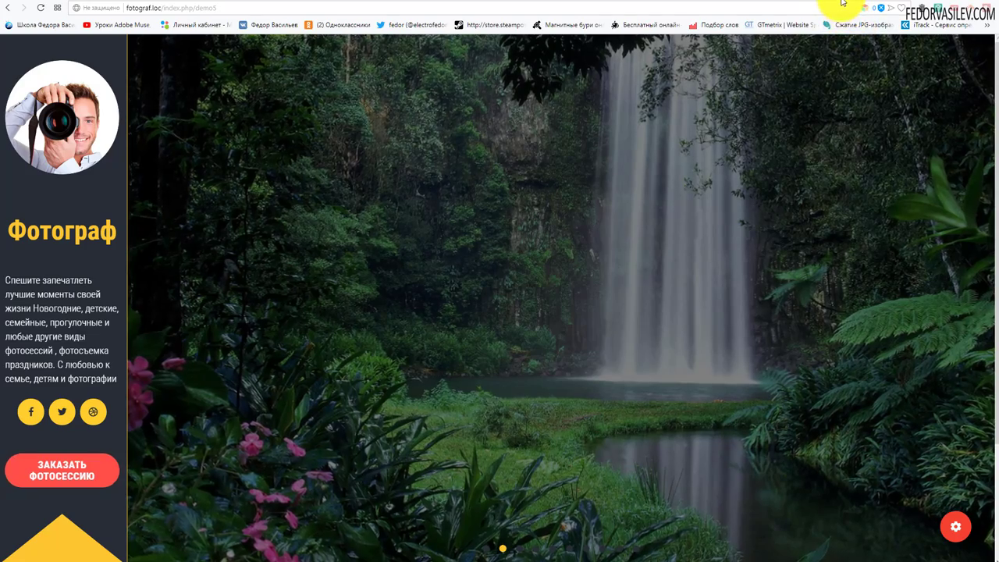
pyautogui.scroll(-2, 54, 373)
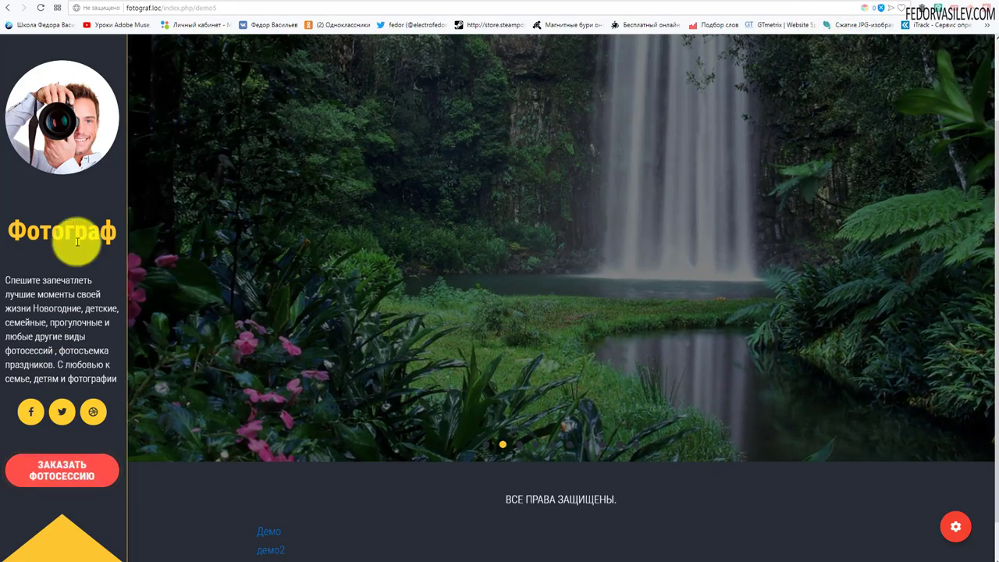
pyautogui.scroll(-1, 418, 544)
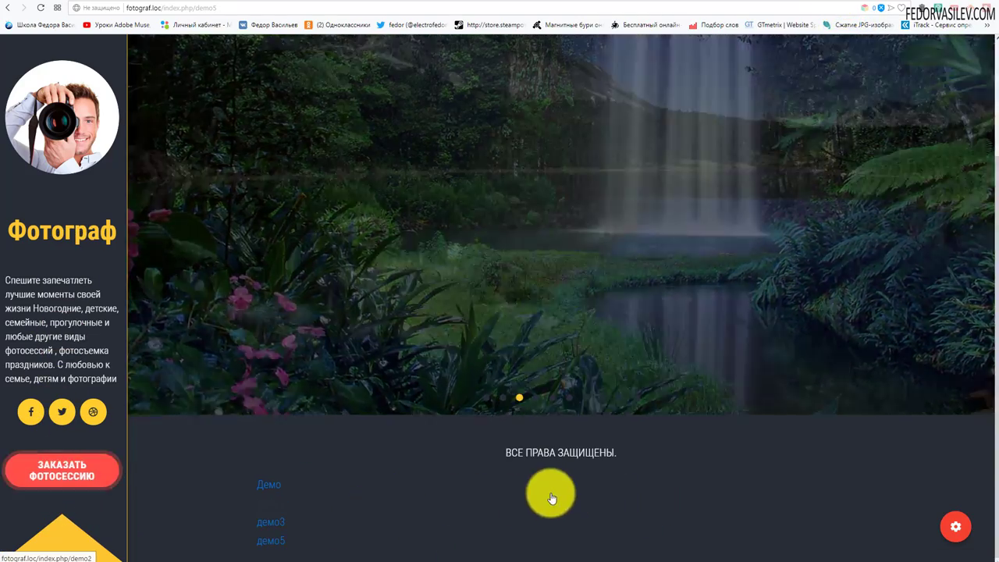
pyautogui.scroll(3, 463, 356)
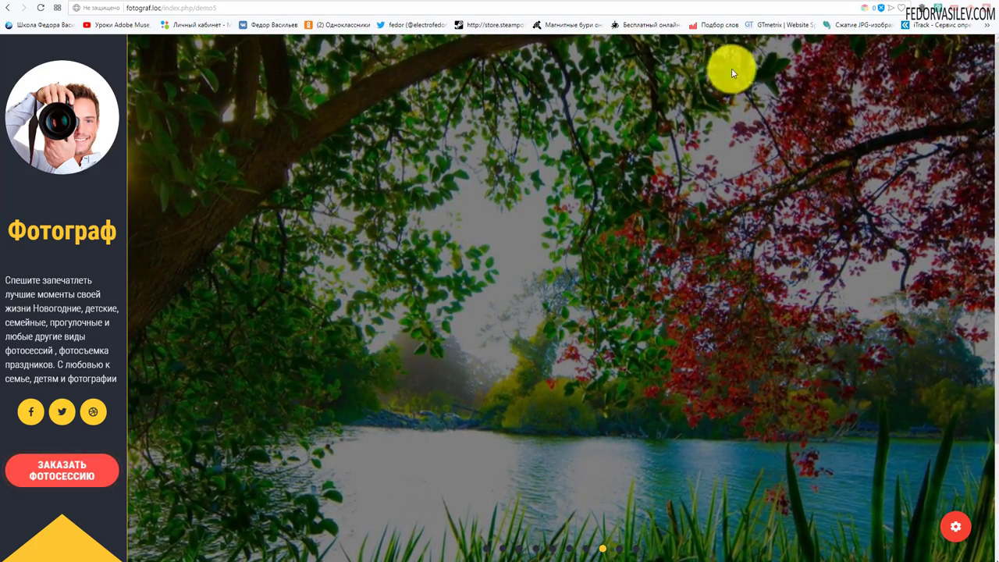
# Return to the page editor and open the slideshow's settings at its list of images
pyautogui.click(847, 4)
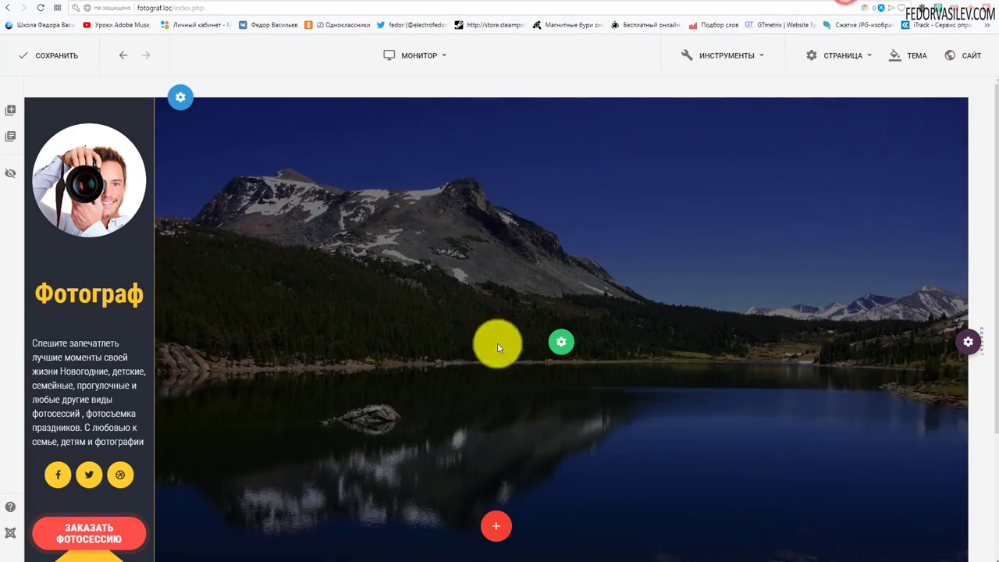
pyautogui.click(579, 342)
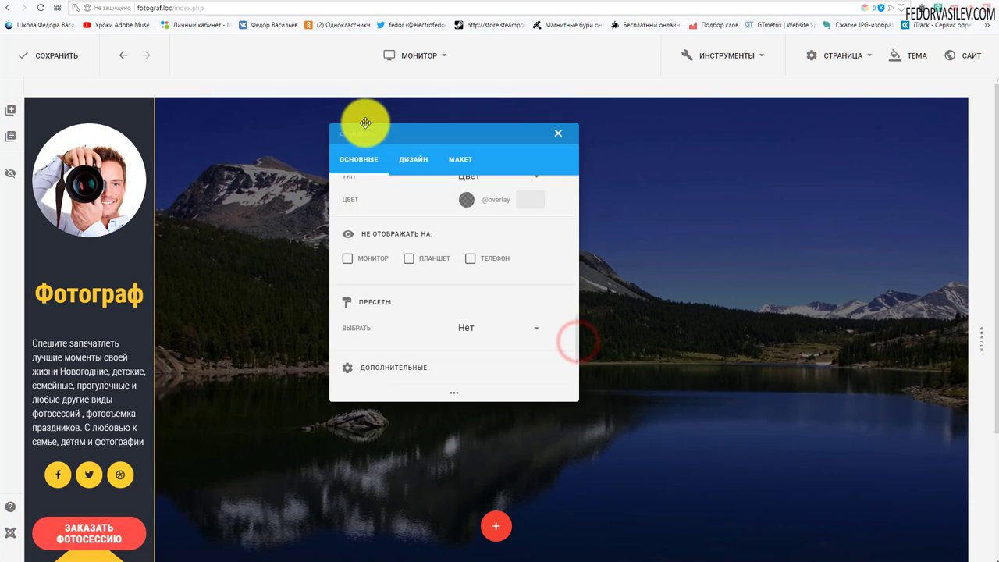
pyautogui.scroll(5, 368, 151)
pyautogui.scroll(3, 402, 200)
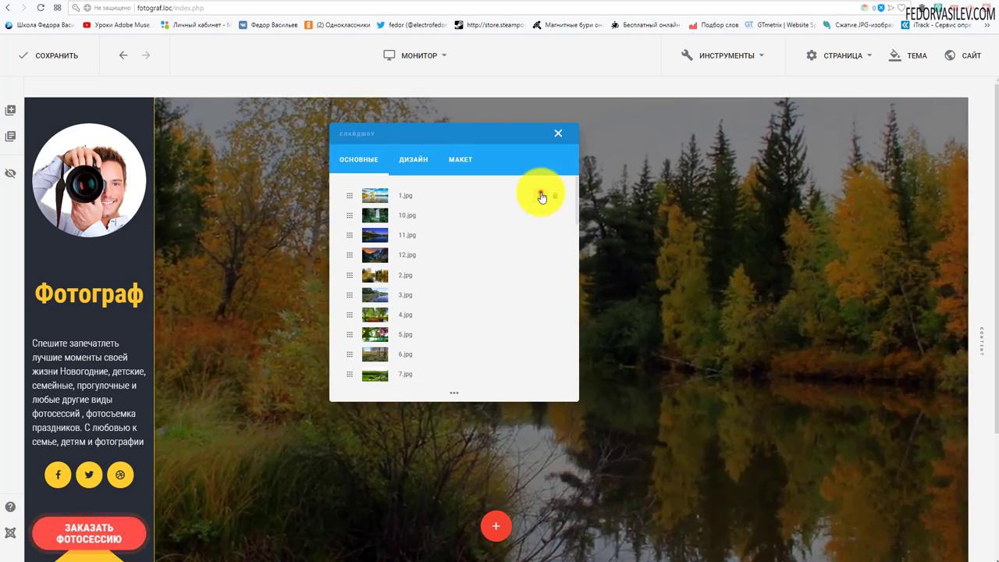
# Give the slide 1.jpg the title "заголовок", apply it and close the slideshow settings
pyautogui.click(541, 195)
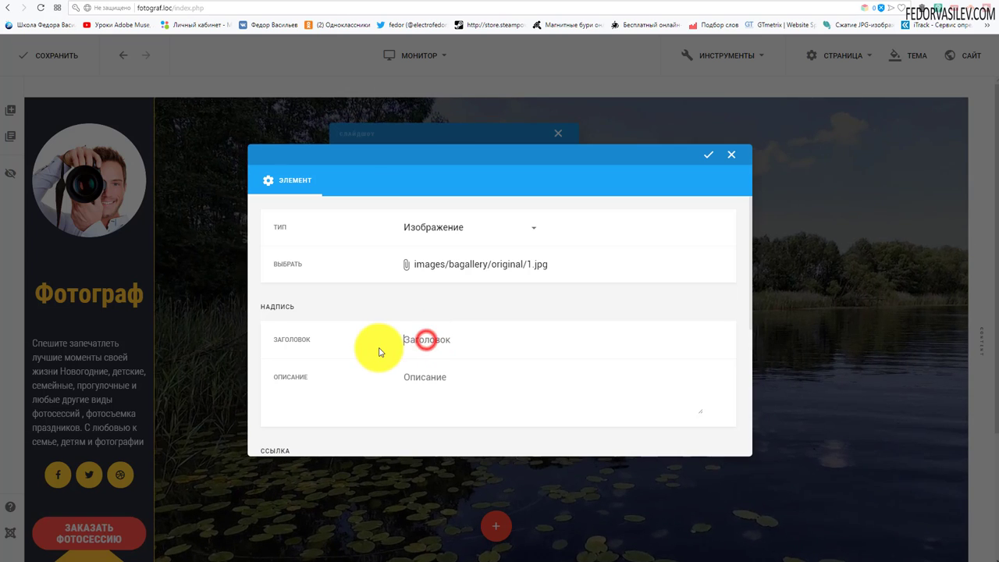
pyautogui.click(380, 352)
pyautogui.write('заг')
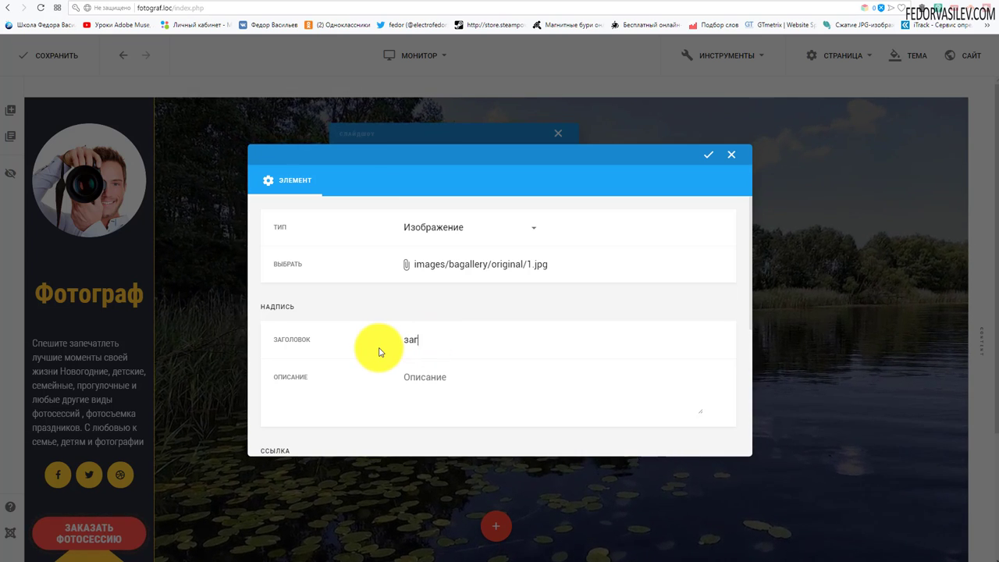
pyautogui.write('оловок')
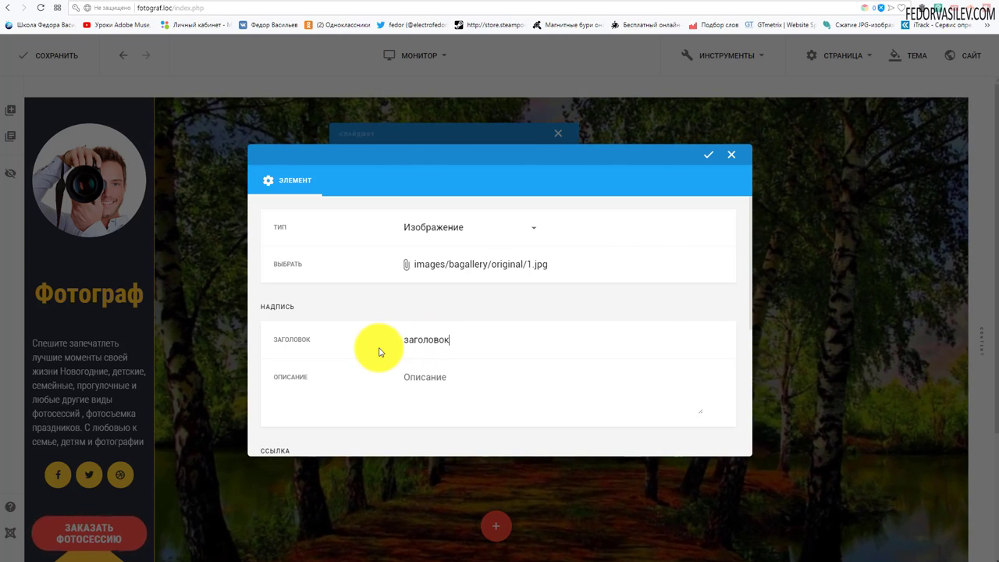
pyautogui.scroll(-4, 379, 353)
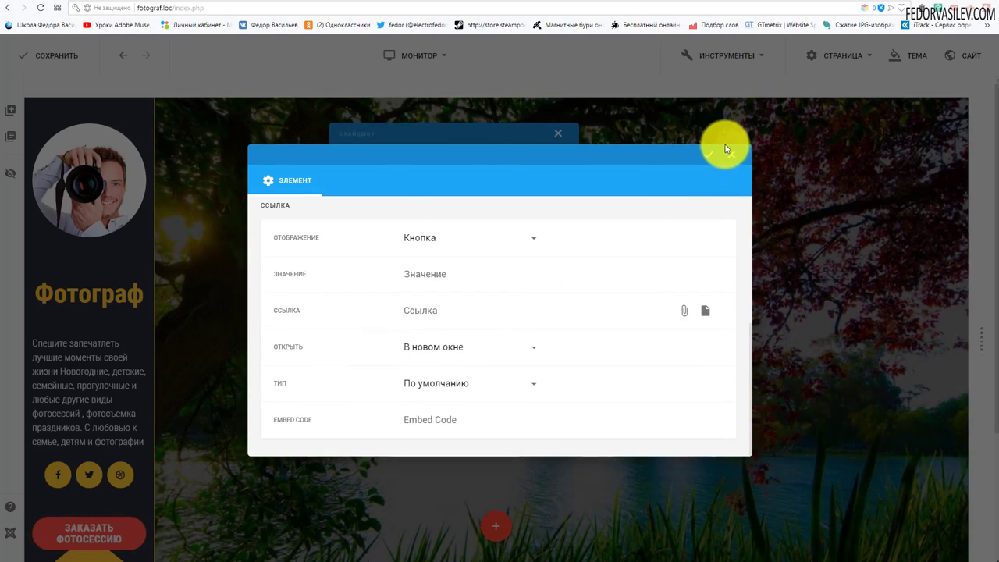
pyautogui.click(712, 159)
pyautogui.click(564, 139)
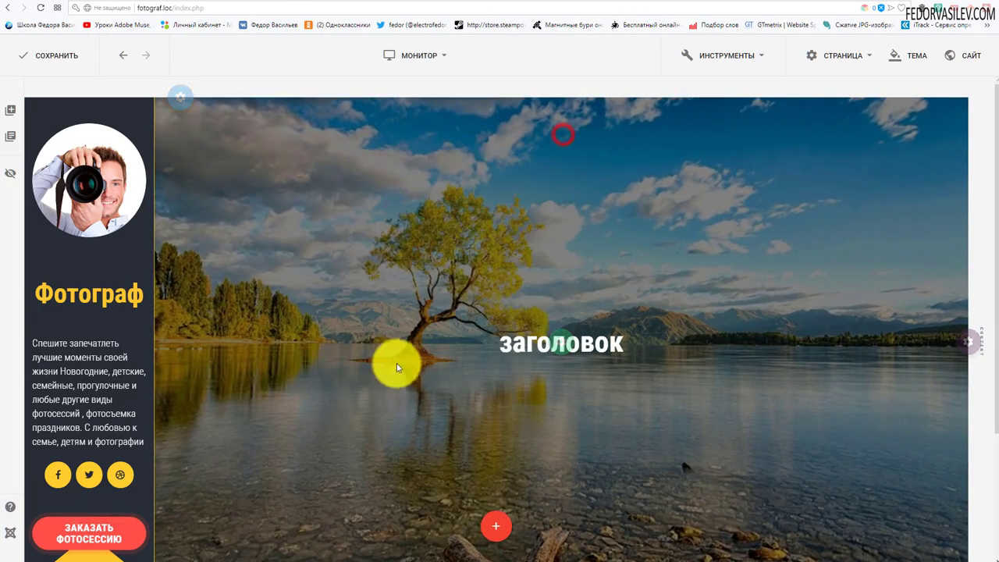